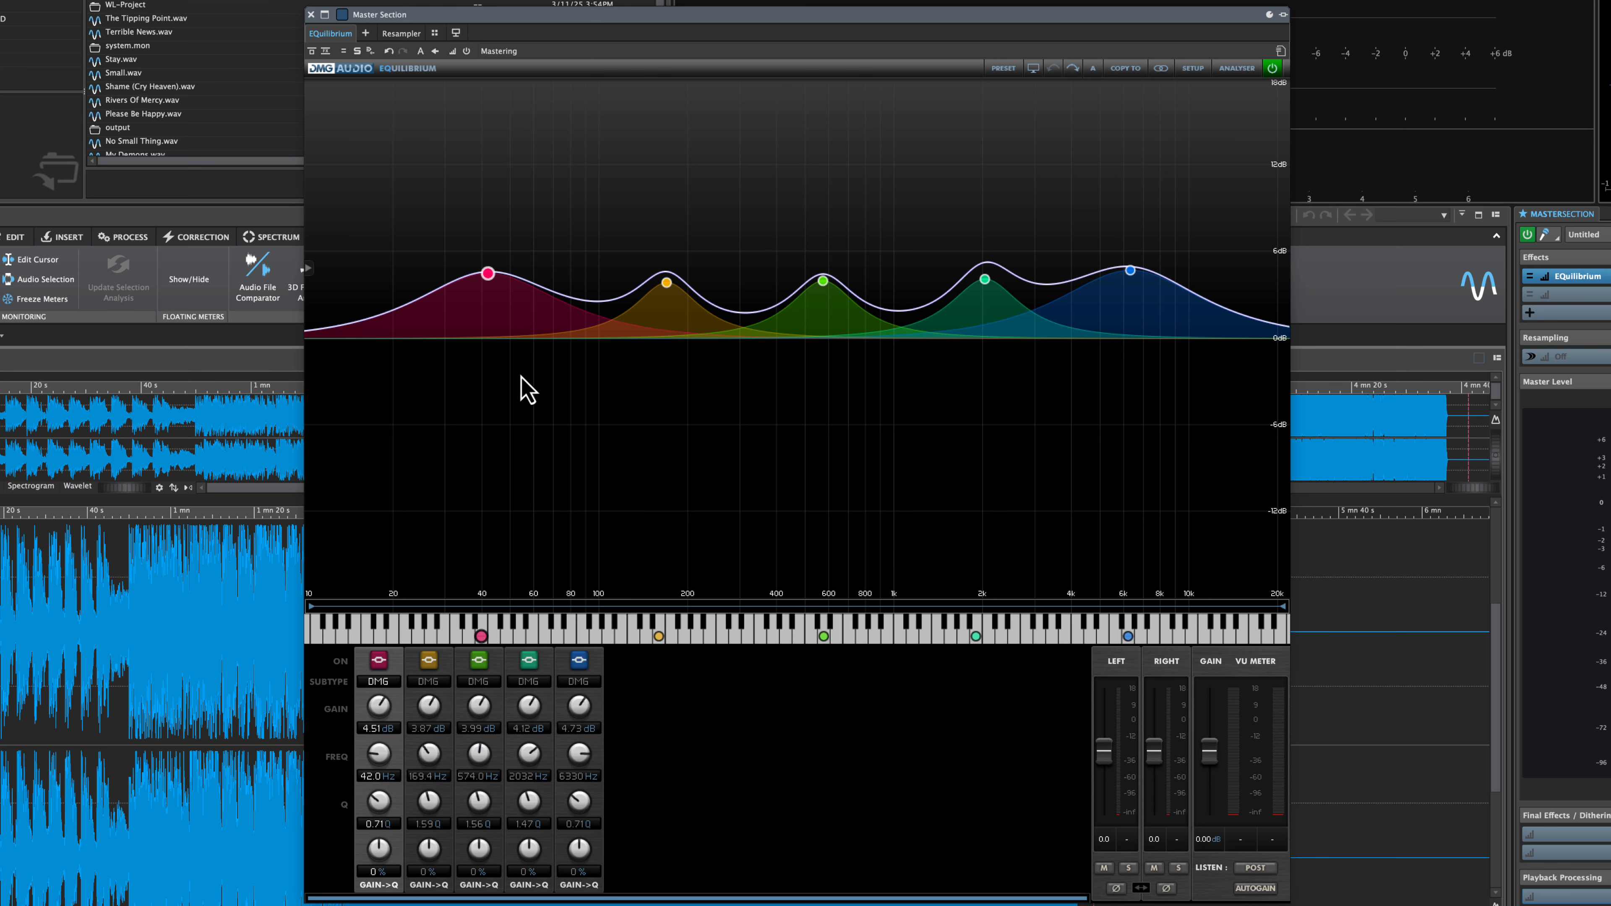
- Move the lowest band to about 47 Hz and 4.8 dB, and shift it together with the second band to about 50 Hz and 179 Hz
mouse_move(489, 278)
left_mouse_down()
mouse_move(539, 274)
mouse_move(464, 252)
mouse_move(560, 259)
mouse_move(498, 297)
mouse_move(460, 261)
mouse_move(549, 287)
mouse_move(514, 259)
mouse_move(506, 272)
left_mouse_up()
left_click_drag(438, 232, 703, 342)
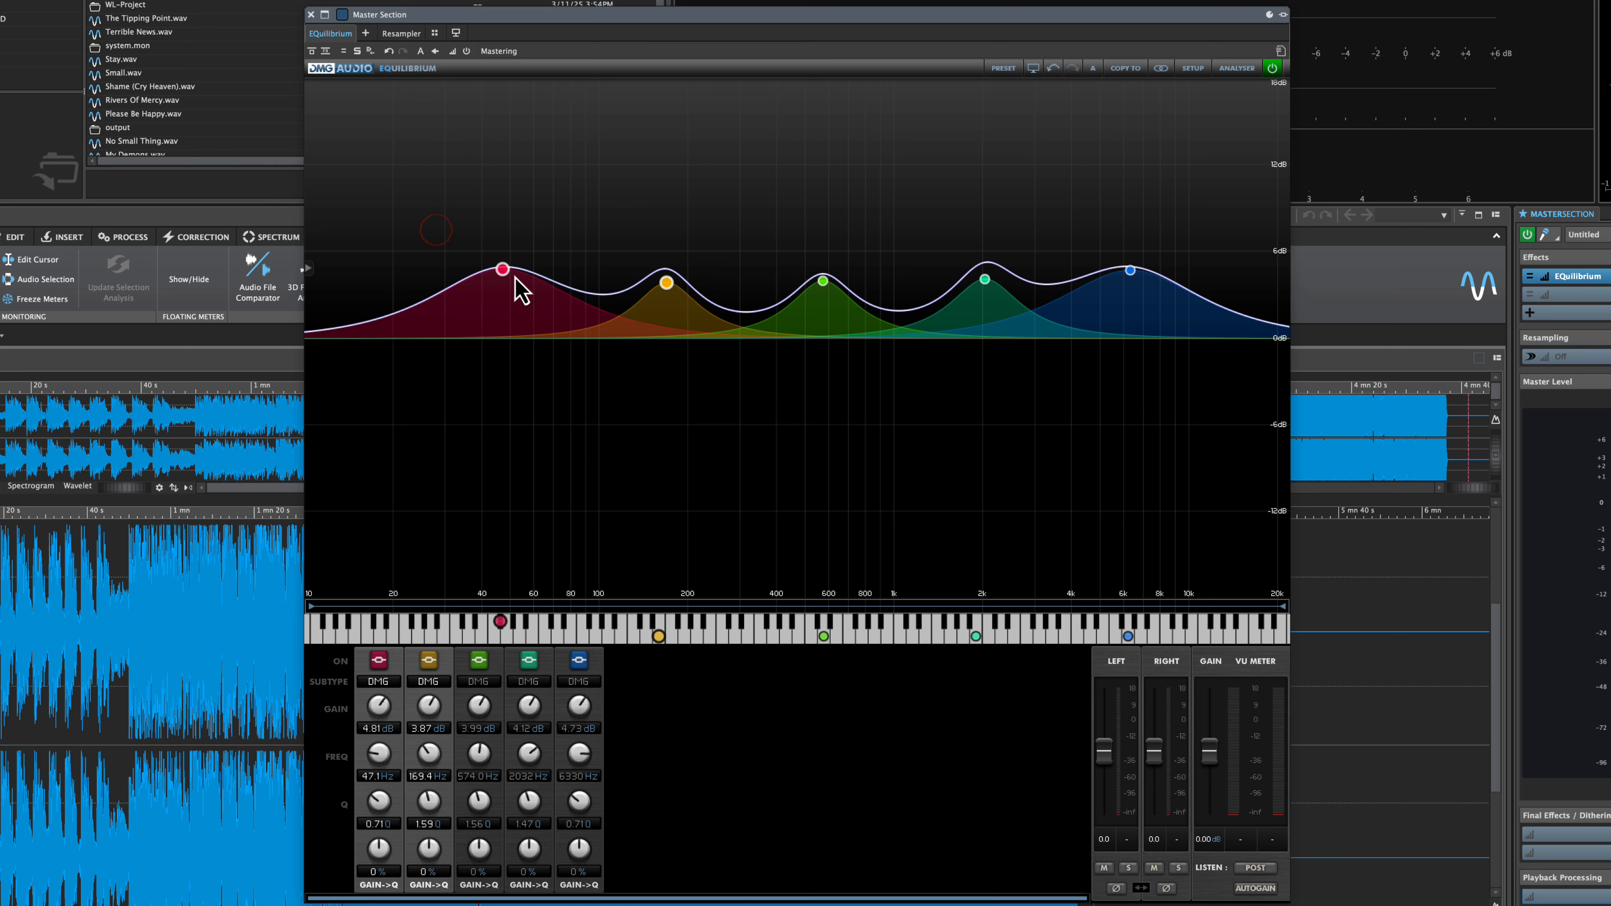
mouse_move(500, 271)
left_mouse_down()
mouse_move(507, 214)
mouse_move(509, 280)
left_mouse_up()
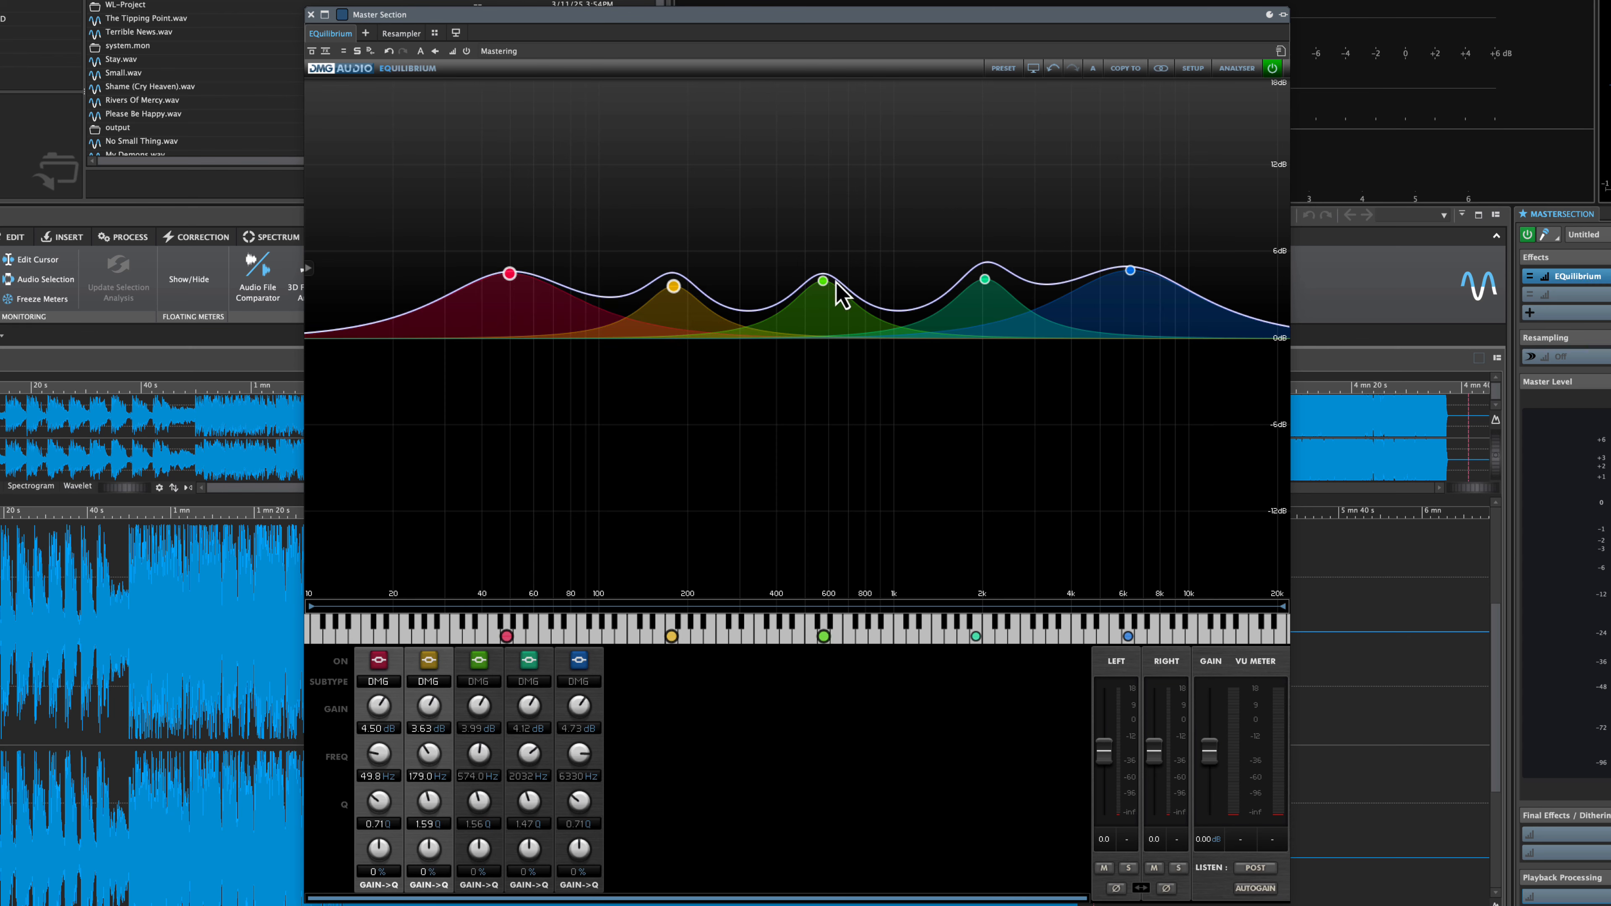
- Select all five bands and shift them together slightly higher in frequency, placing the lowest at about 51.7 Hz and 4.25 dB
left_click_drag(1222, 234, 505, 379)
mouse_move(507, 272)
left_mouse_down()
mouse_move(509, 258)
mouse_move(514, 278)
left_mouse_up()
mouse_move(514, 282)
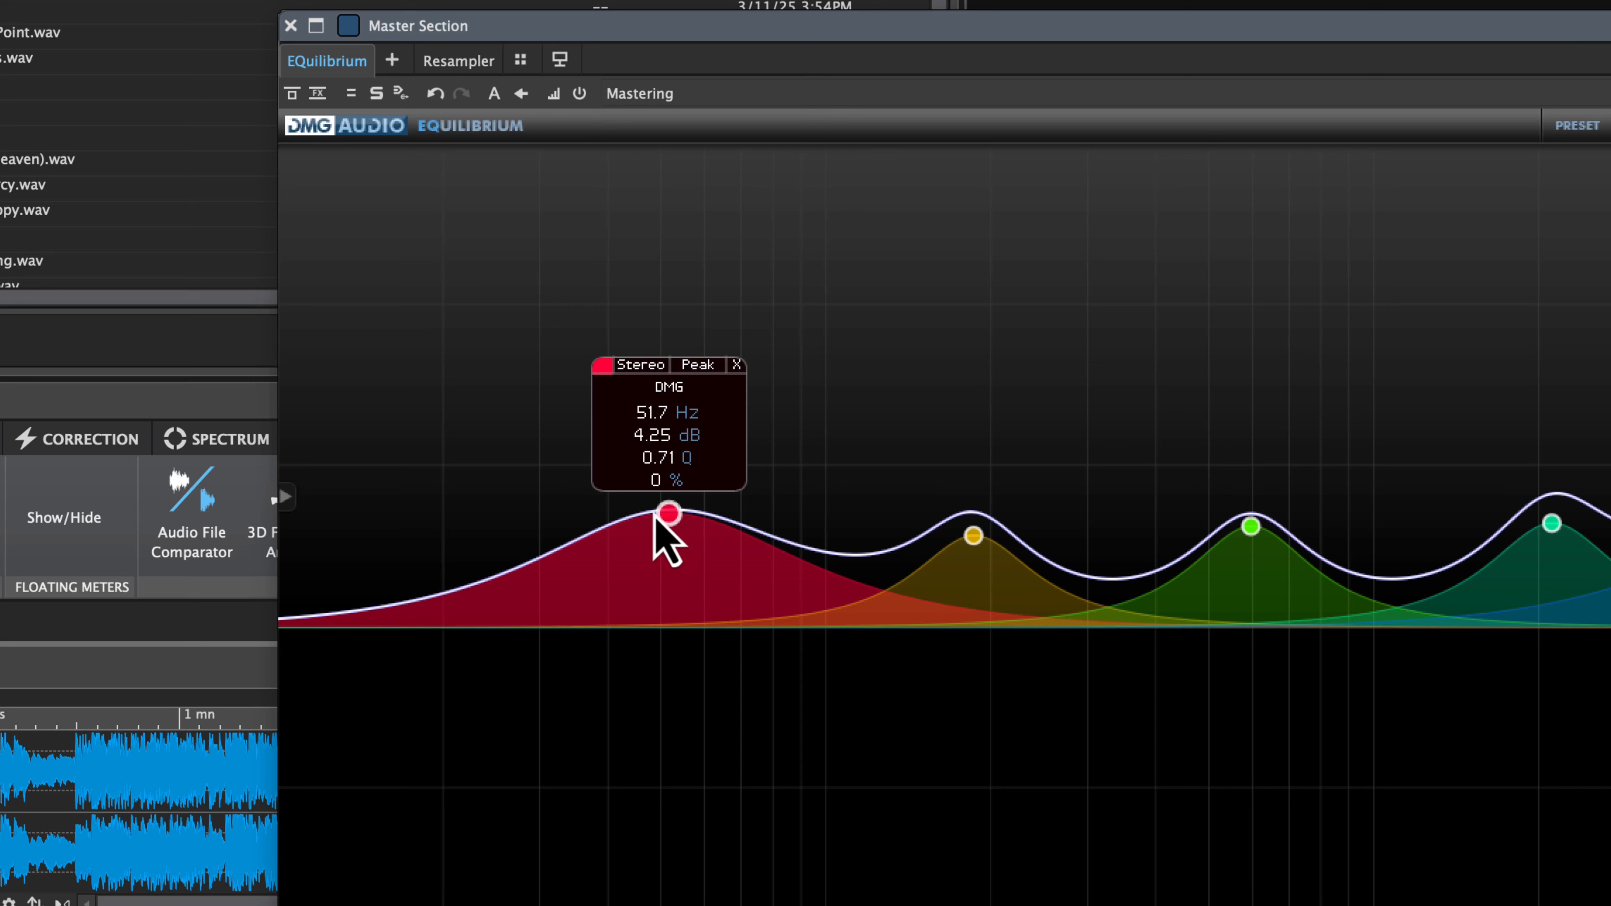
- Bypass and re-enable the lowest band several times
left_click(603, 367)
left_click(604, 367)
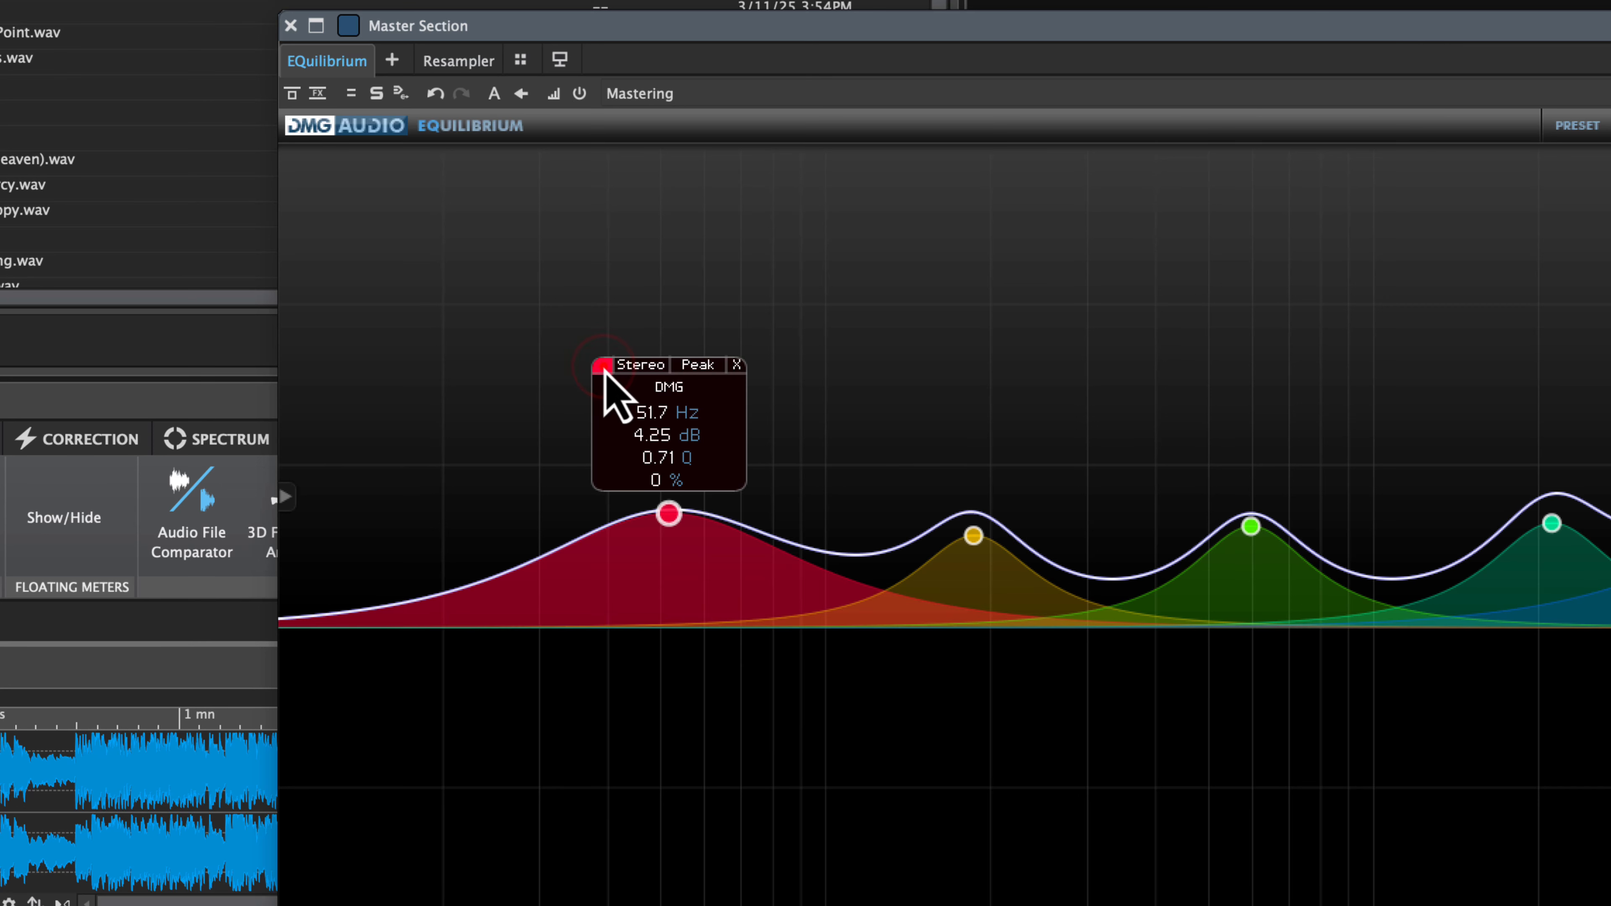
double_click(673, 523)
double_click(671, 522)
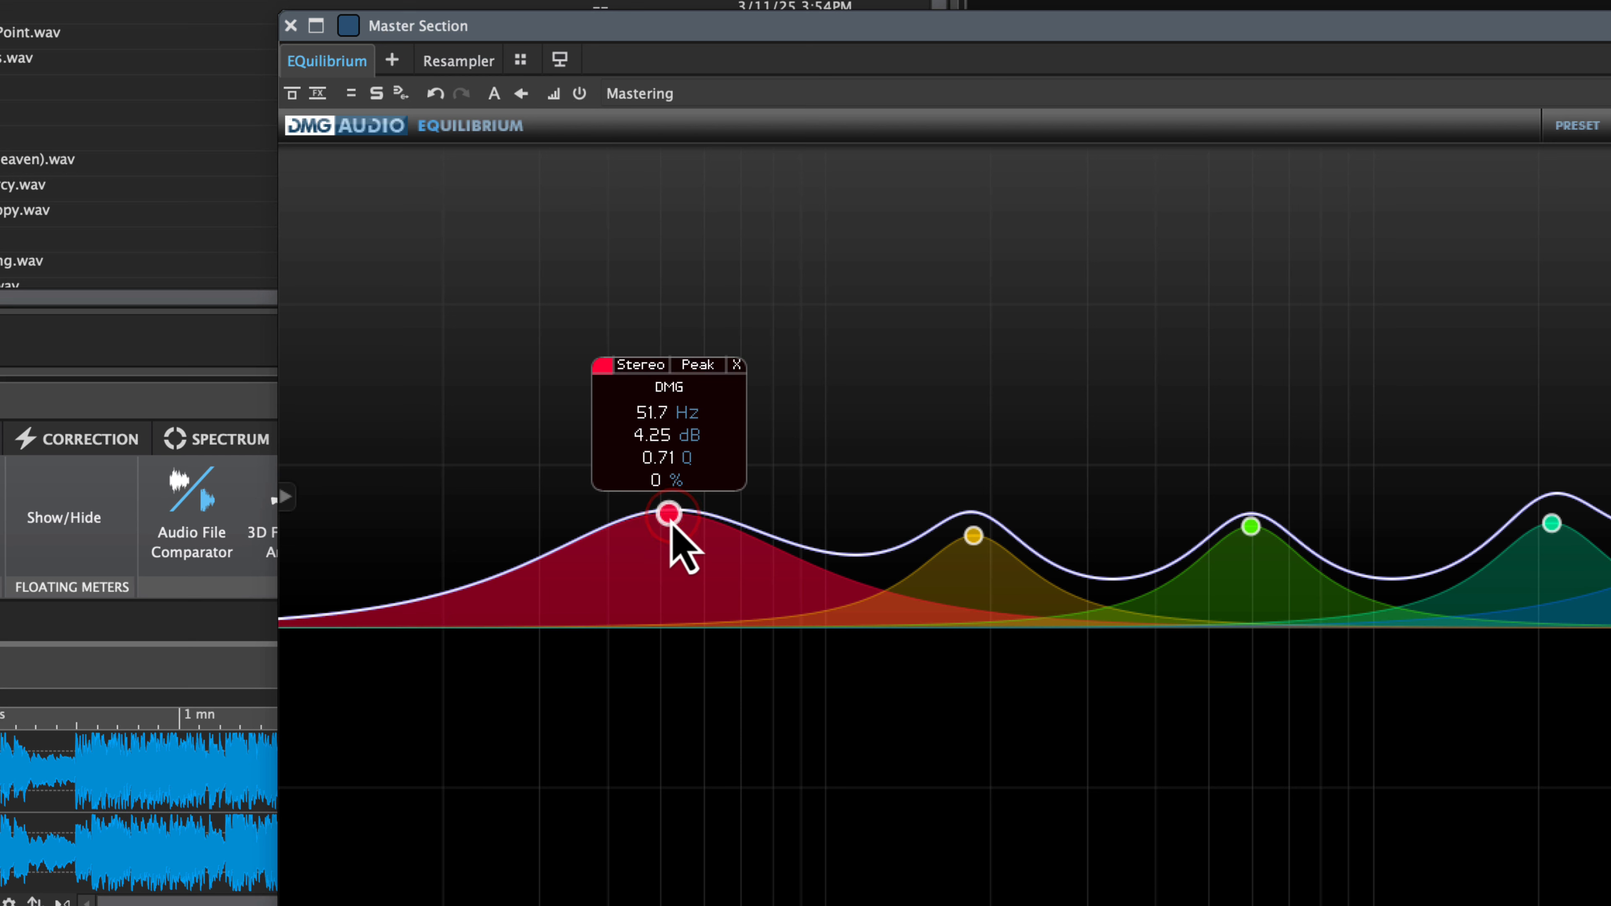
double_click(670, 517)
double_click(671, 517)
double_click(670, 517)
double_click(671, 518)
- Examine the lowest band's channel options, including Left/Right and the alternative Mid/Side choices, while keeping it on Stereo
left_click(652, 365)
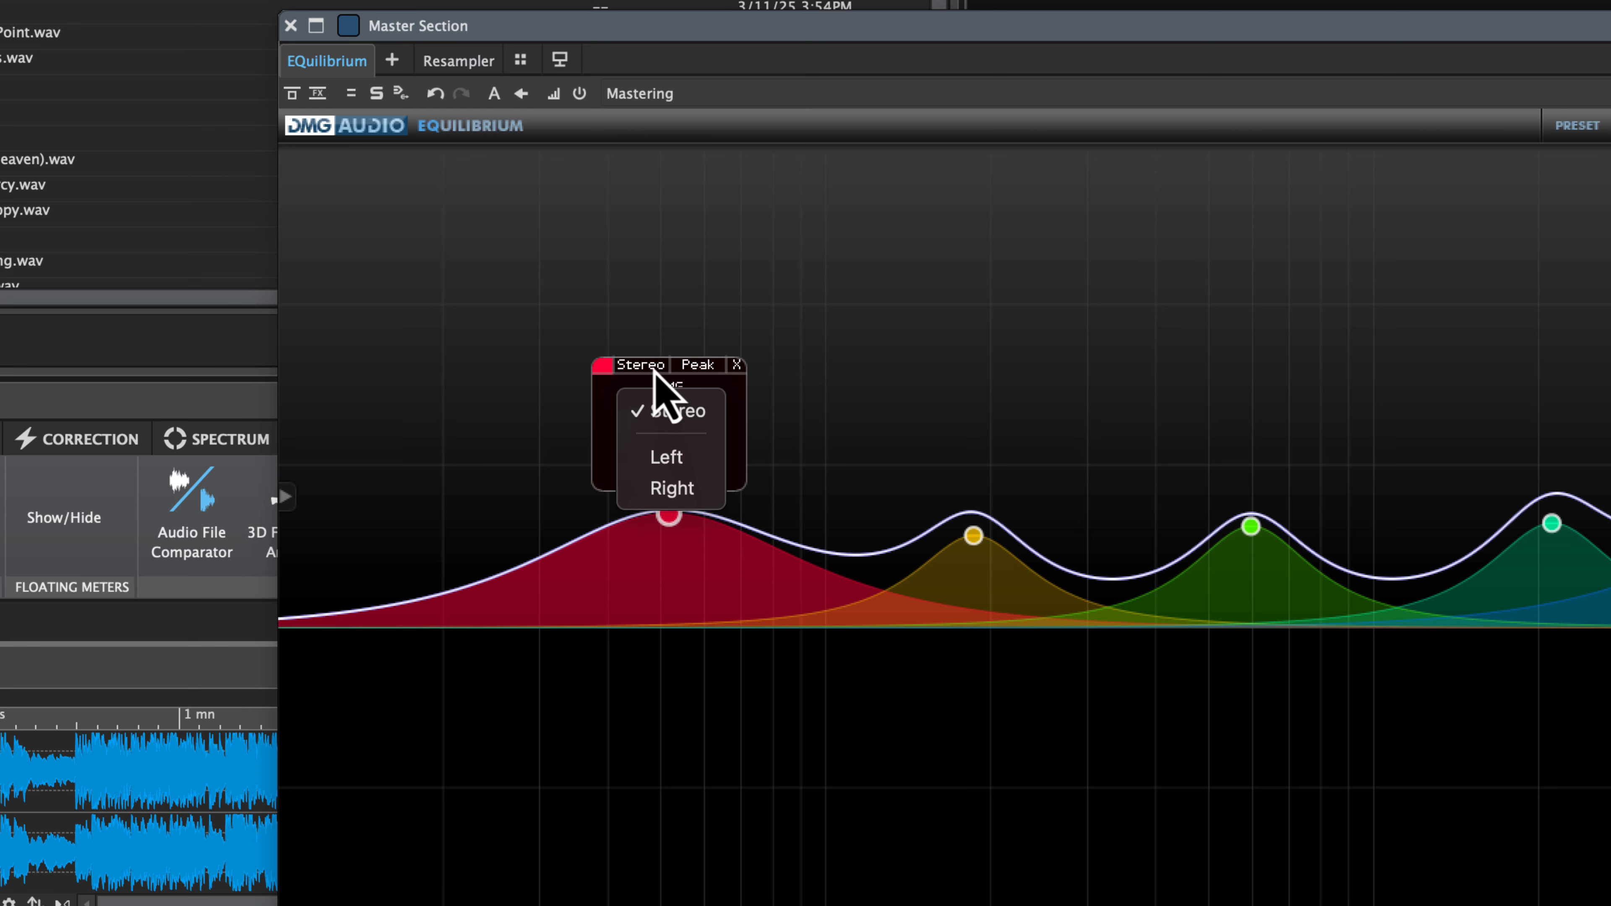
left_click(651, 367)
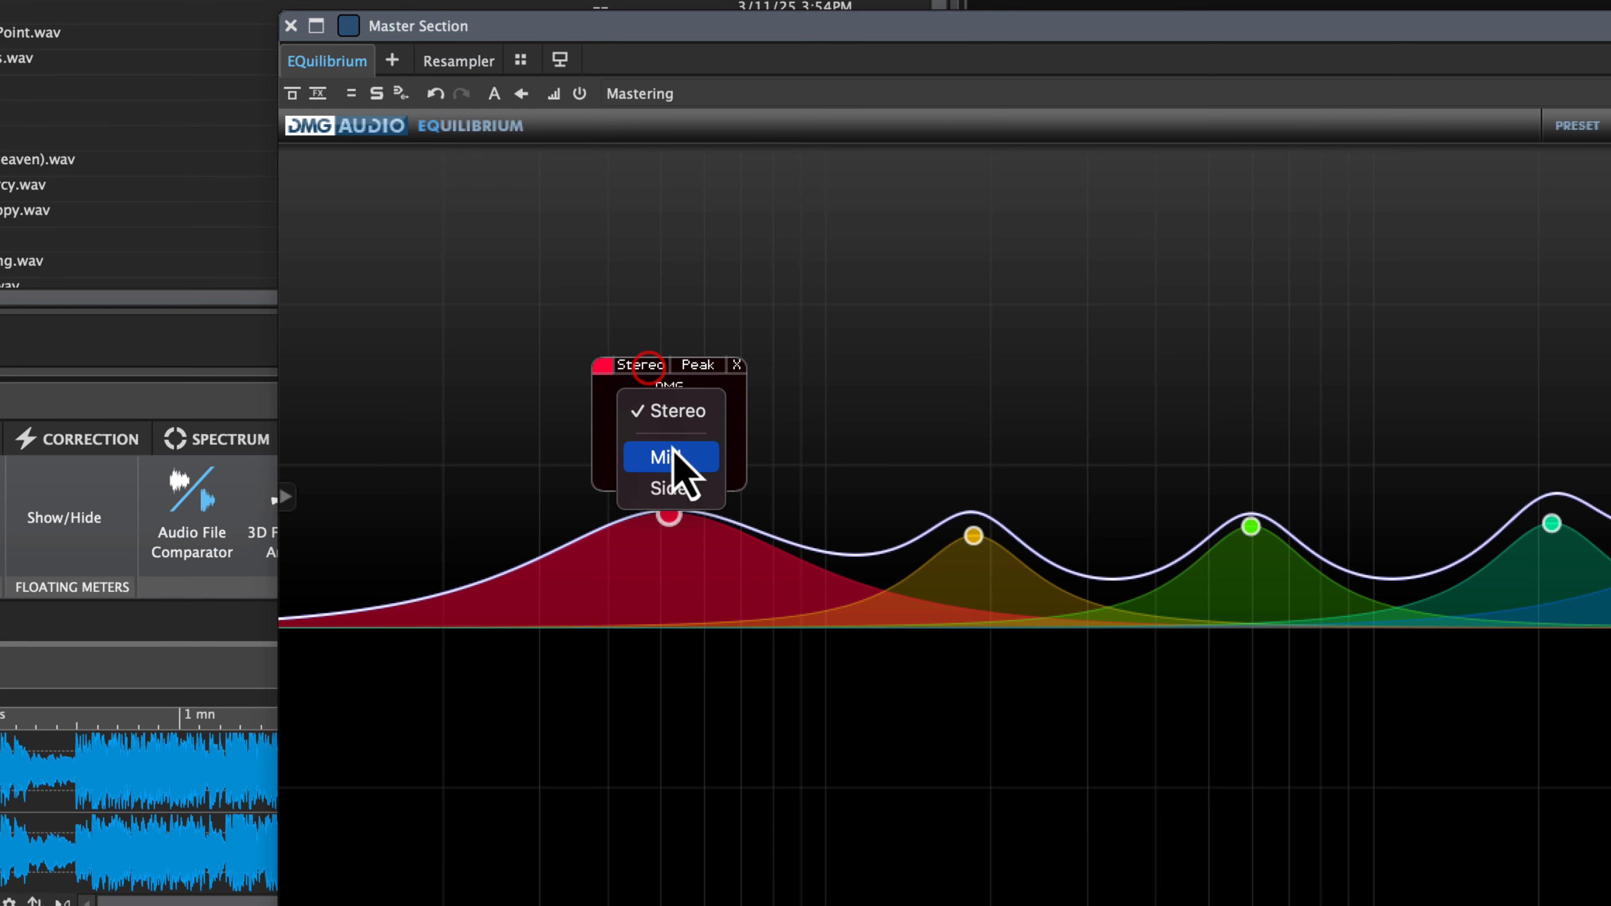
left_click(678, 467)
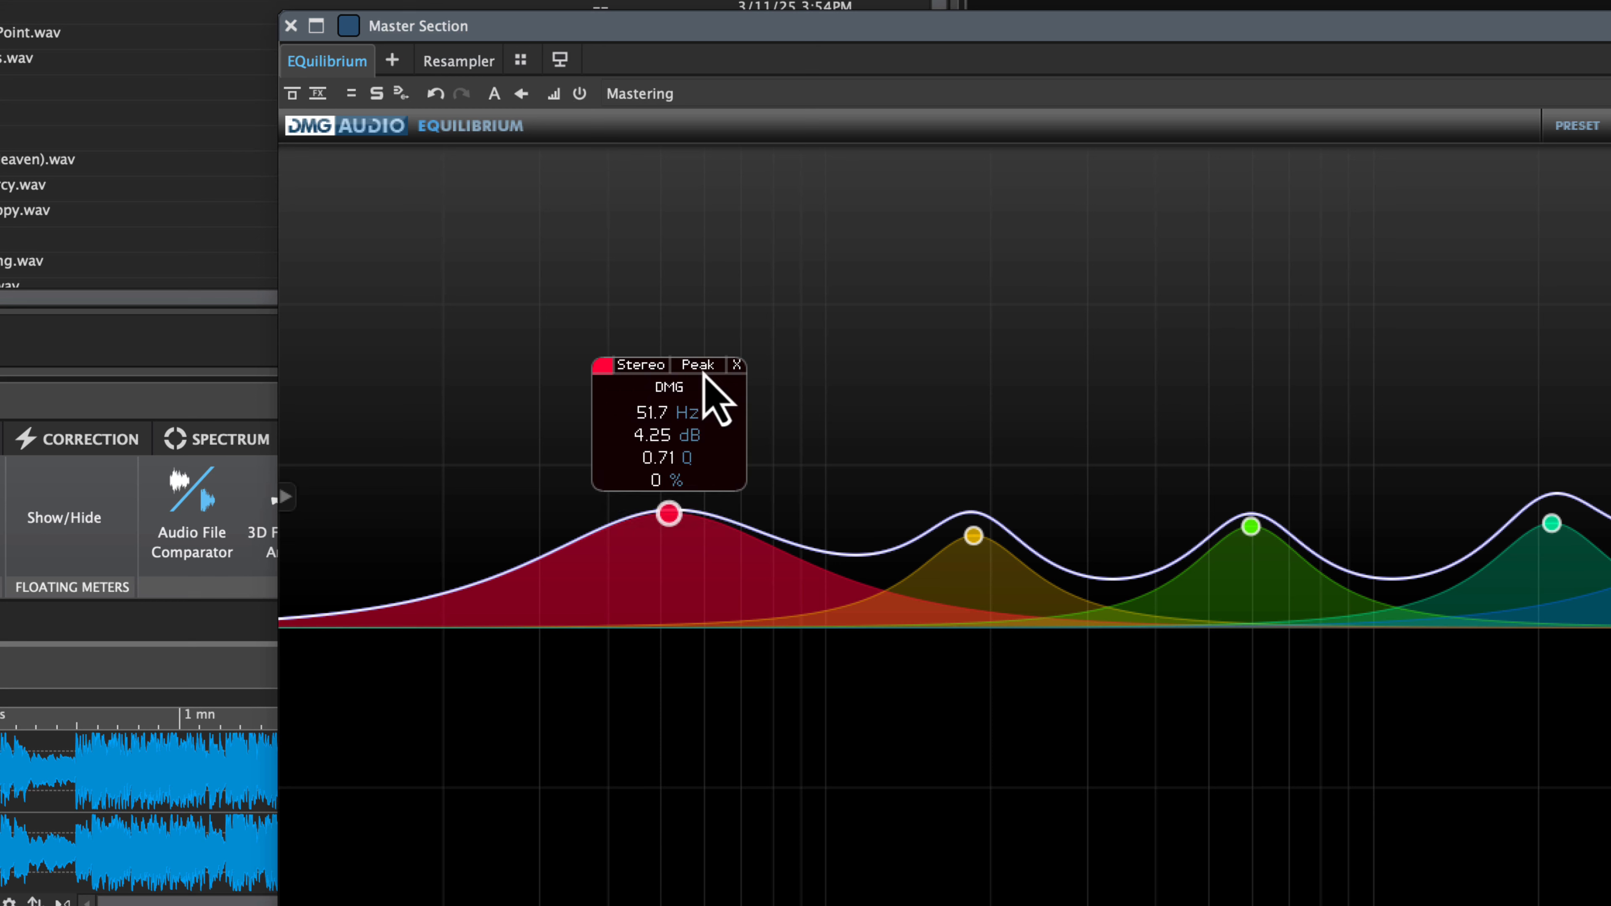
- Examine the filter types available for the lowest band and the subtypes of HPF and Peak
left_click(701, 368)
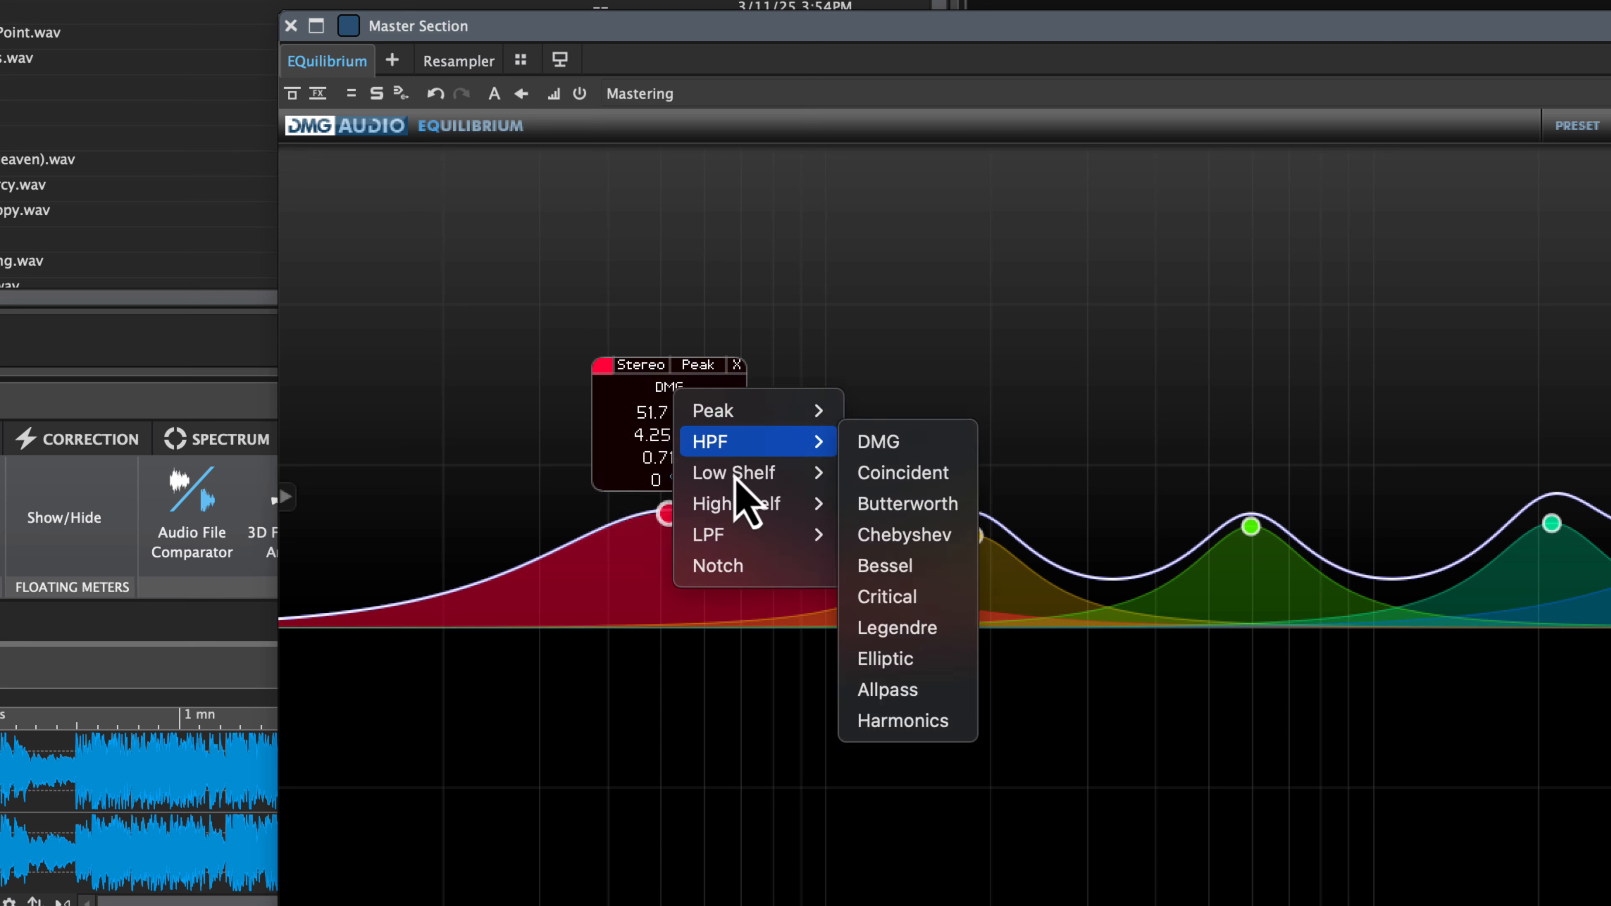
mouse_move(729, 508)
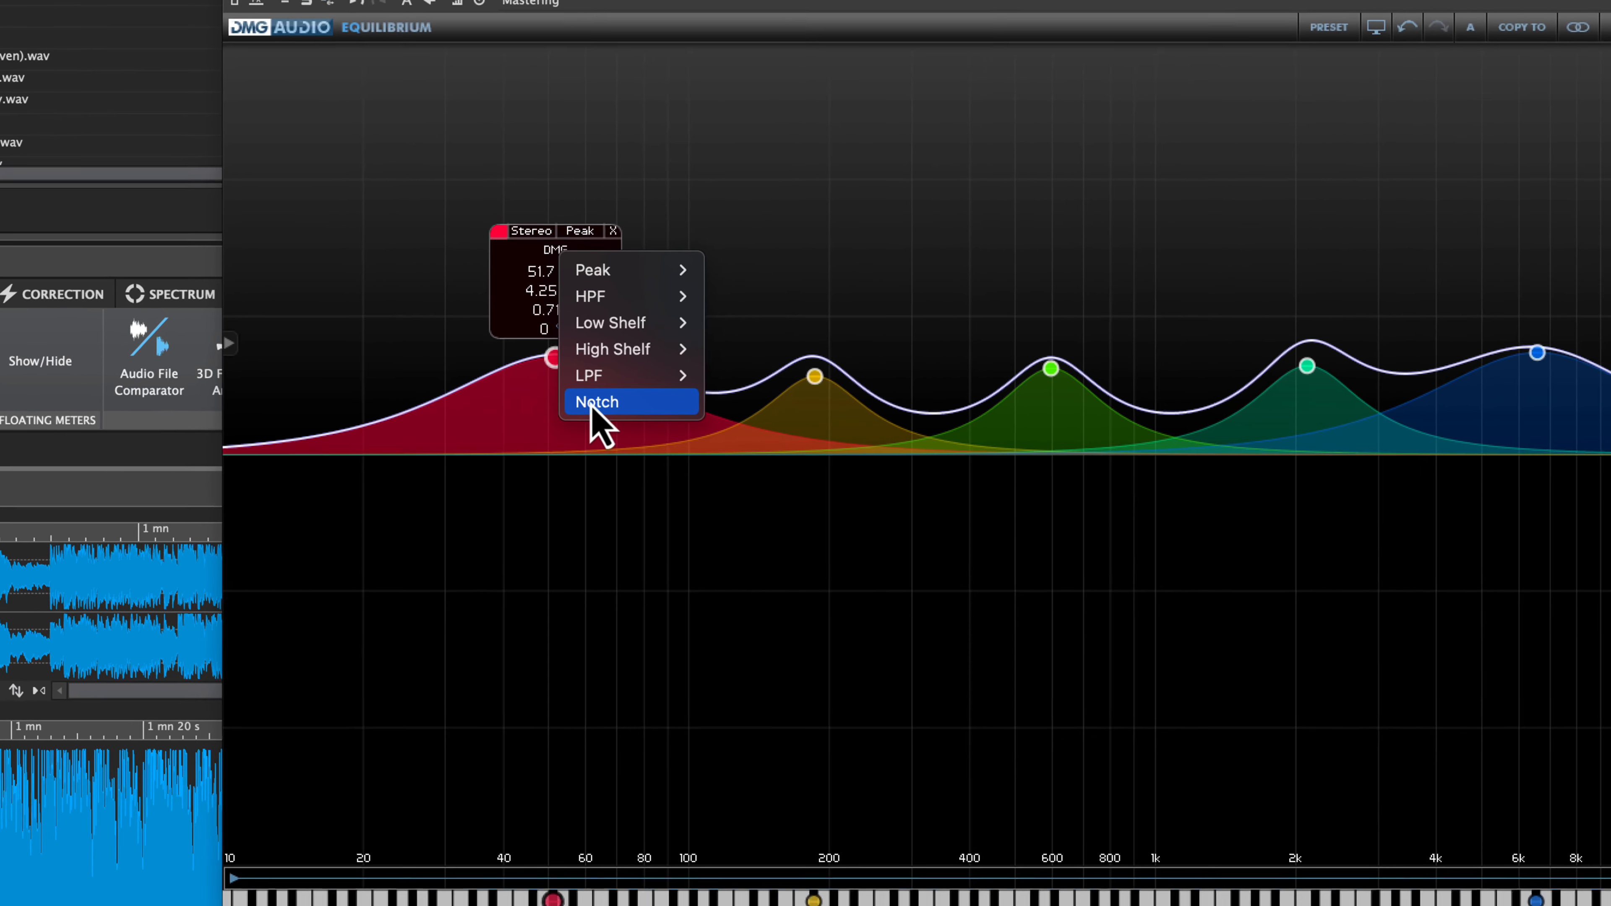
mouse_move(678, 276)
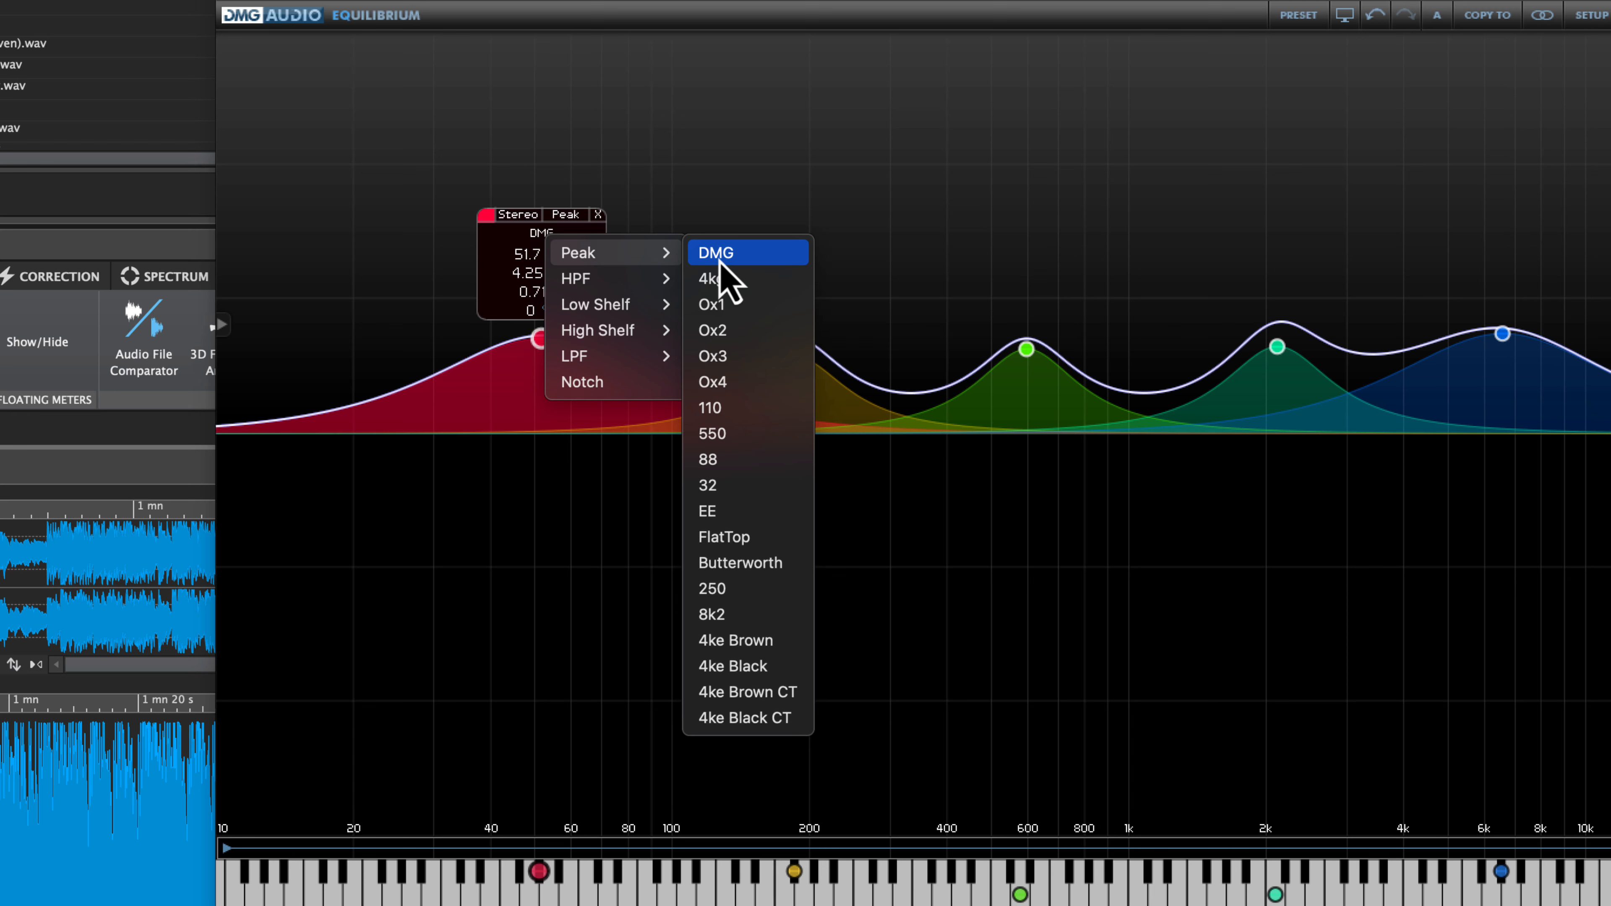
- Remove the lowest band from the EQ curve and undo the removal
left_click(599, 222)
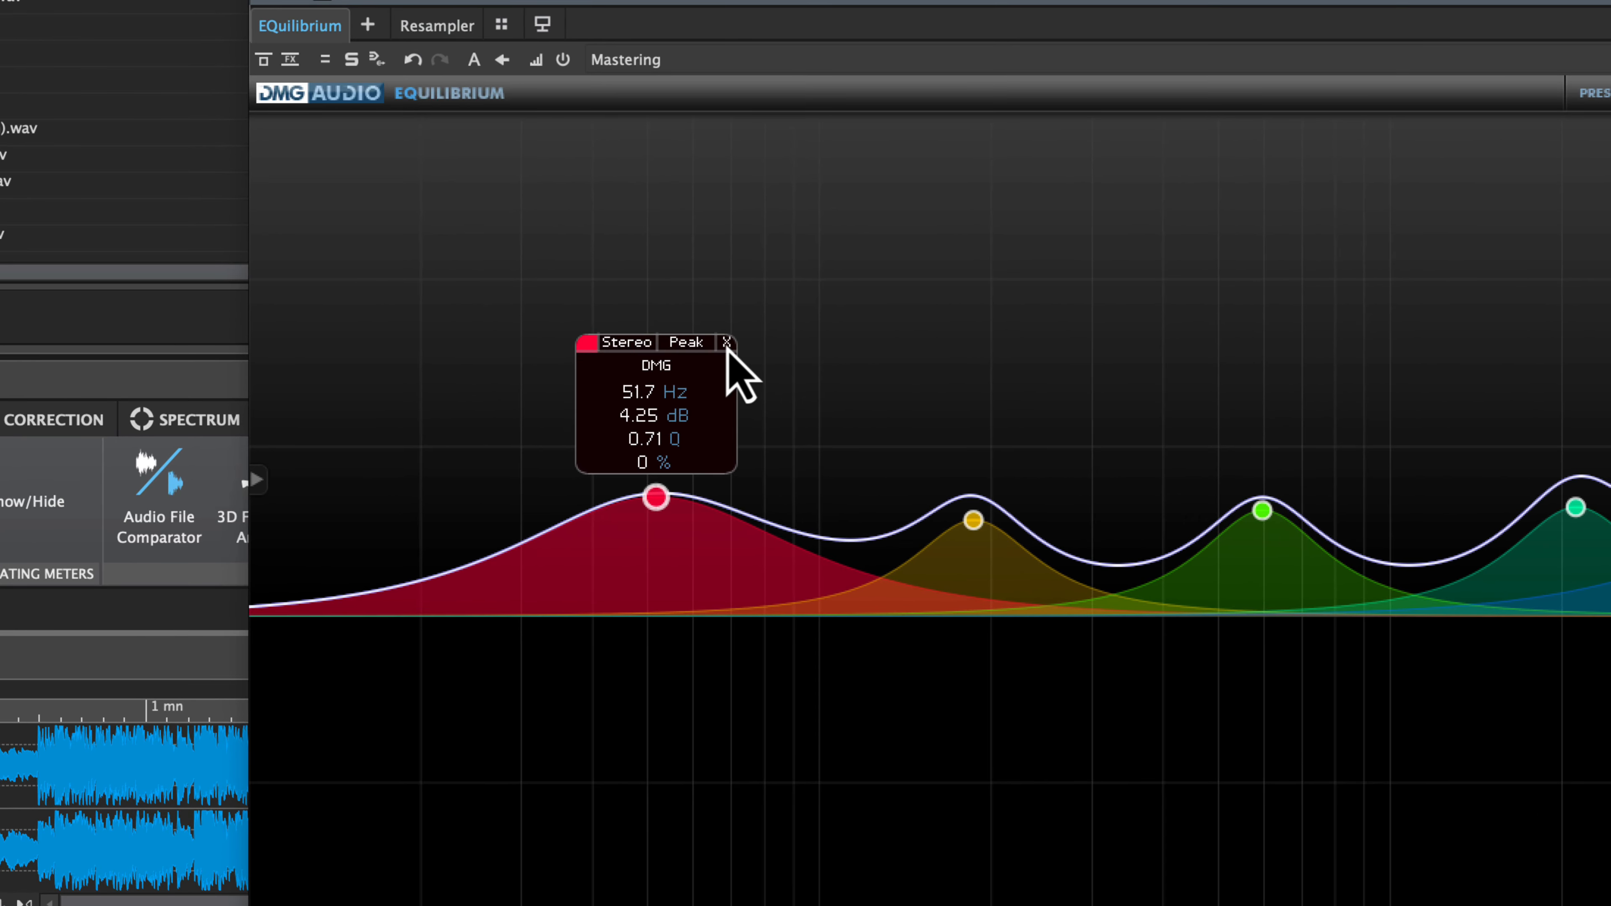
double_click(655, 498)
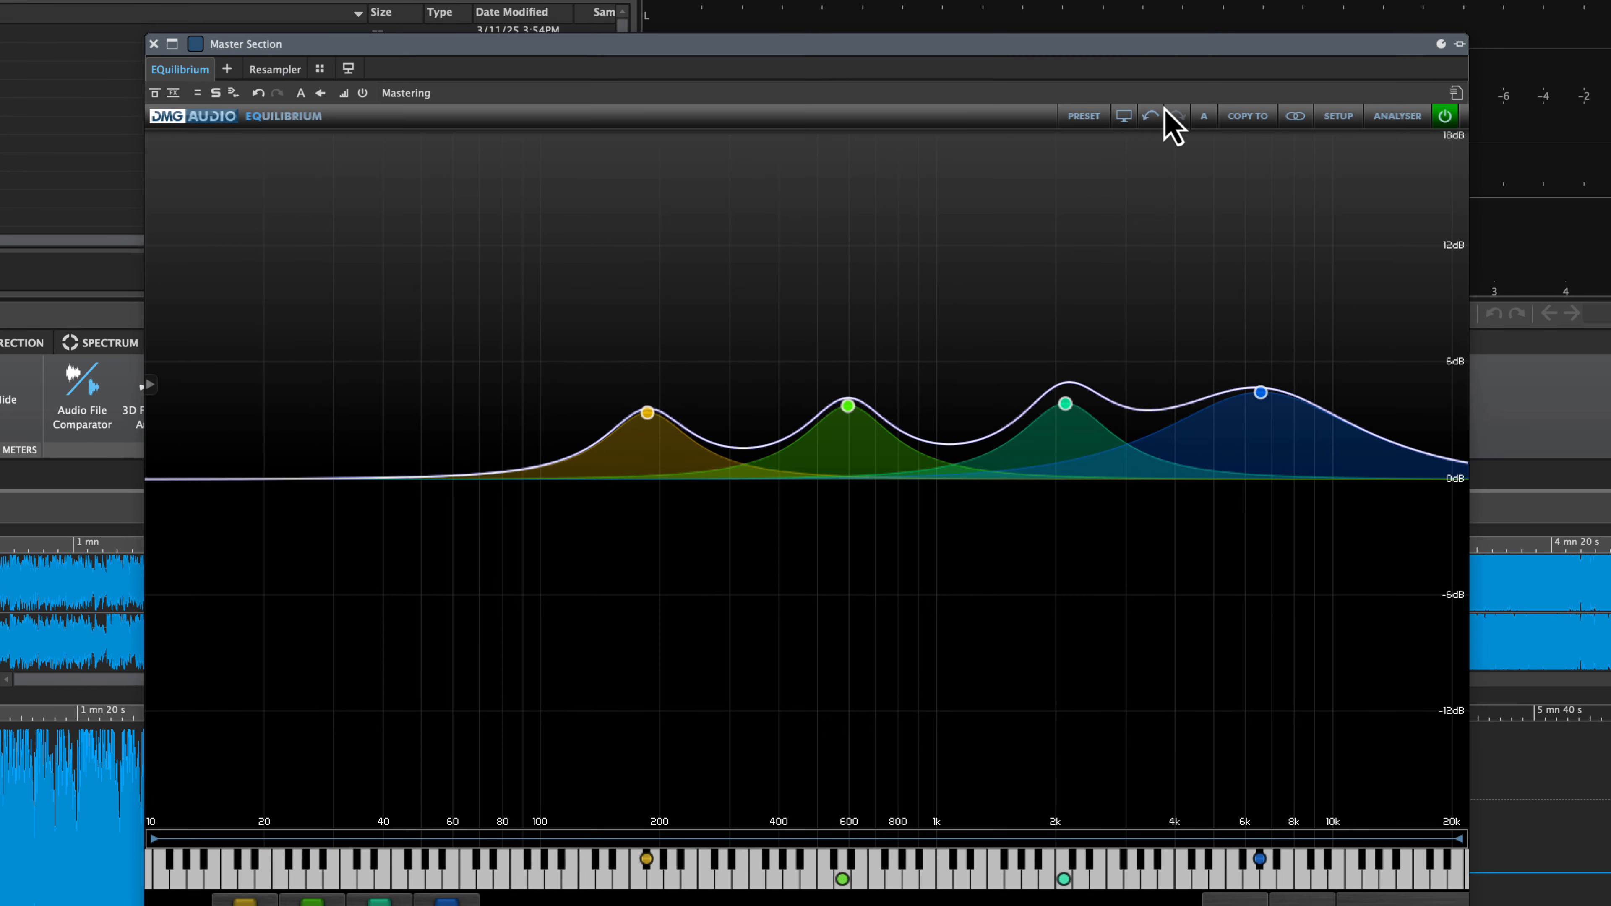
left_click(1152, 116)
- Compare the lowest band's subtype list with its full filter type list, leaving it on the DMG peak
left_click(428, 306)
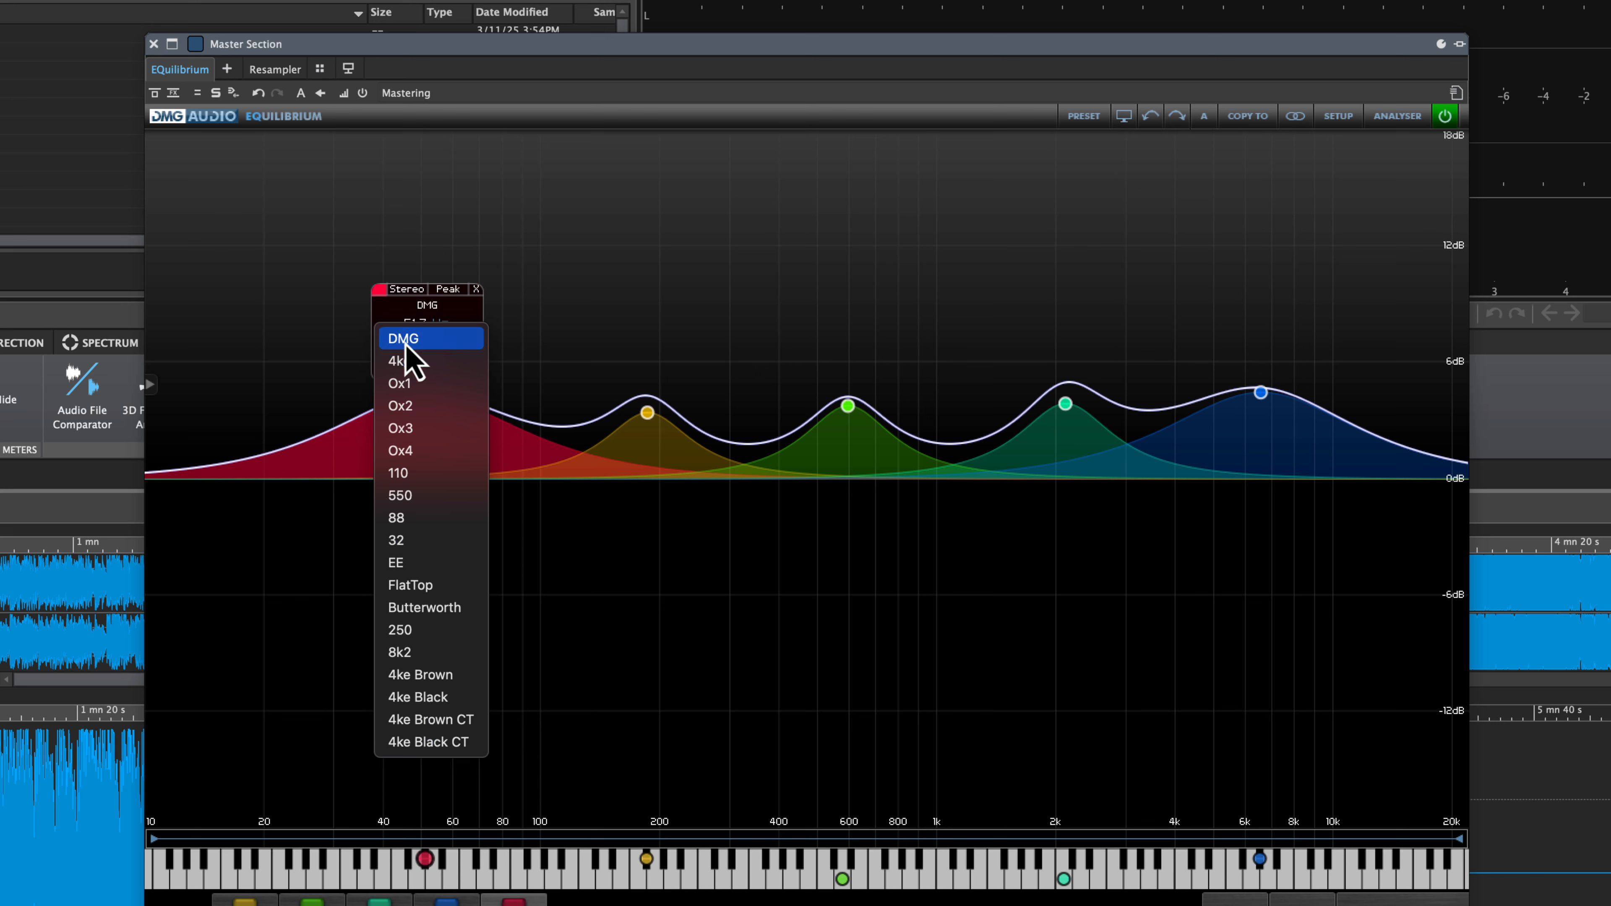
left_click(447, 288)
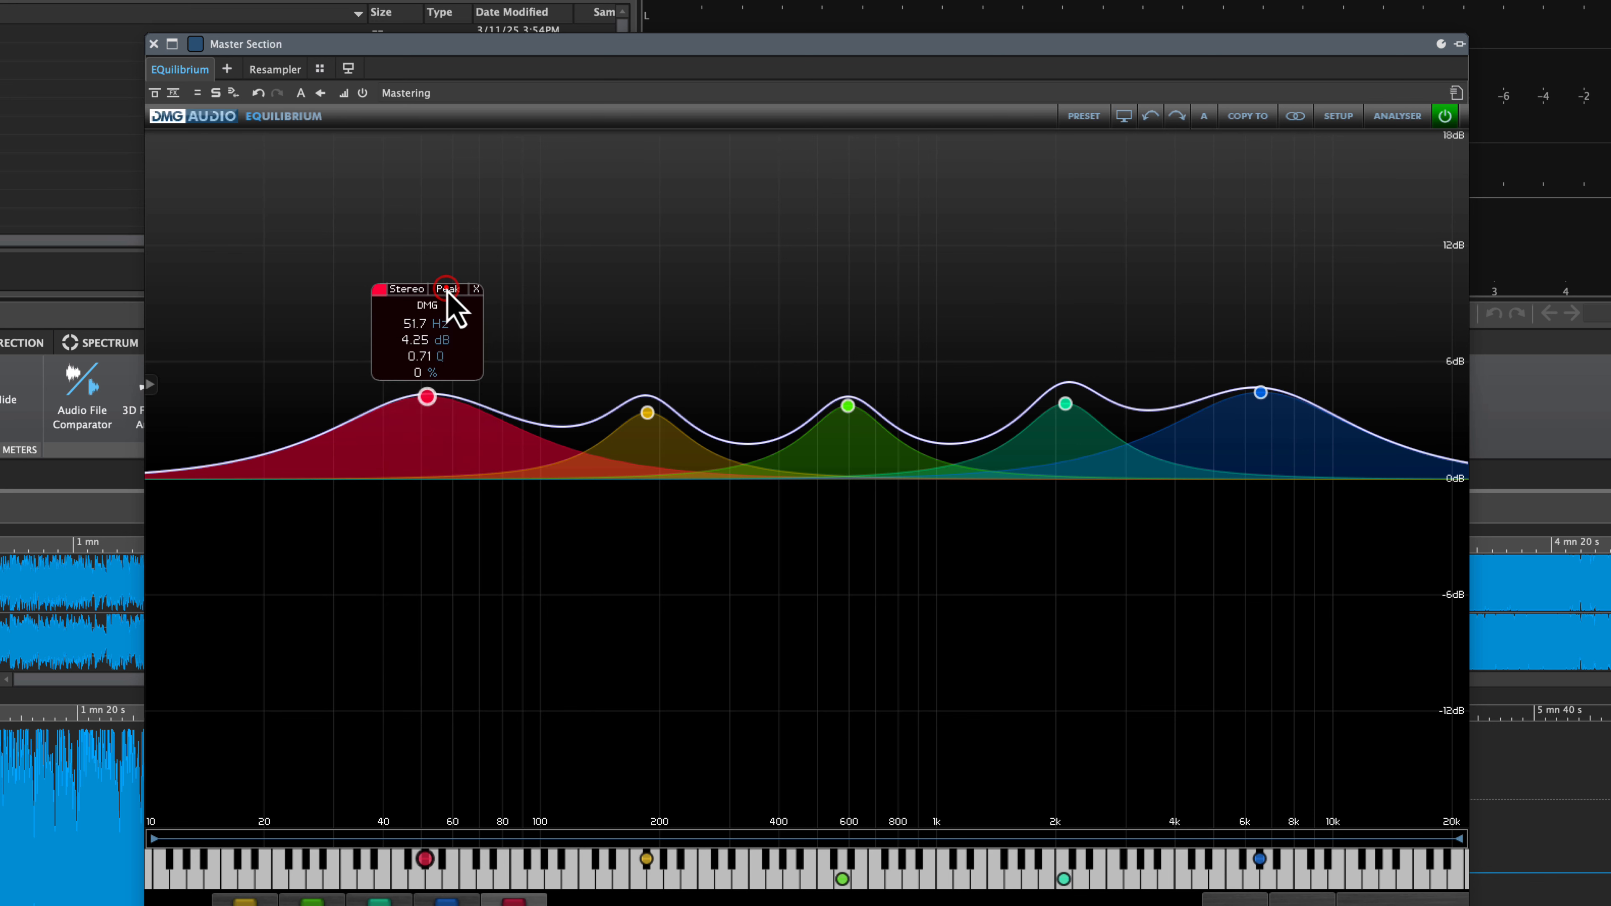
left_click(447, 289)
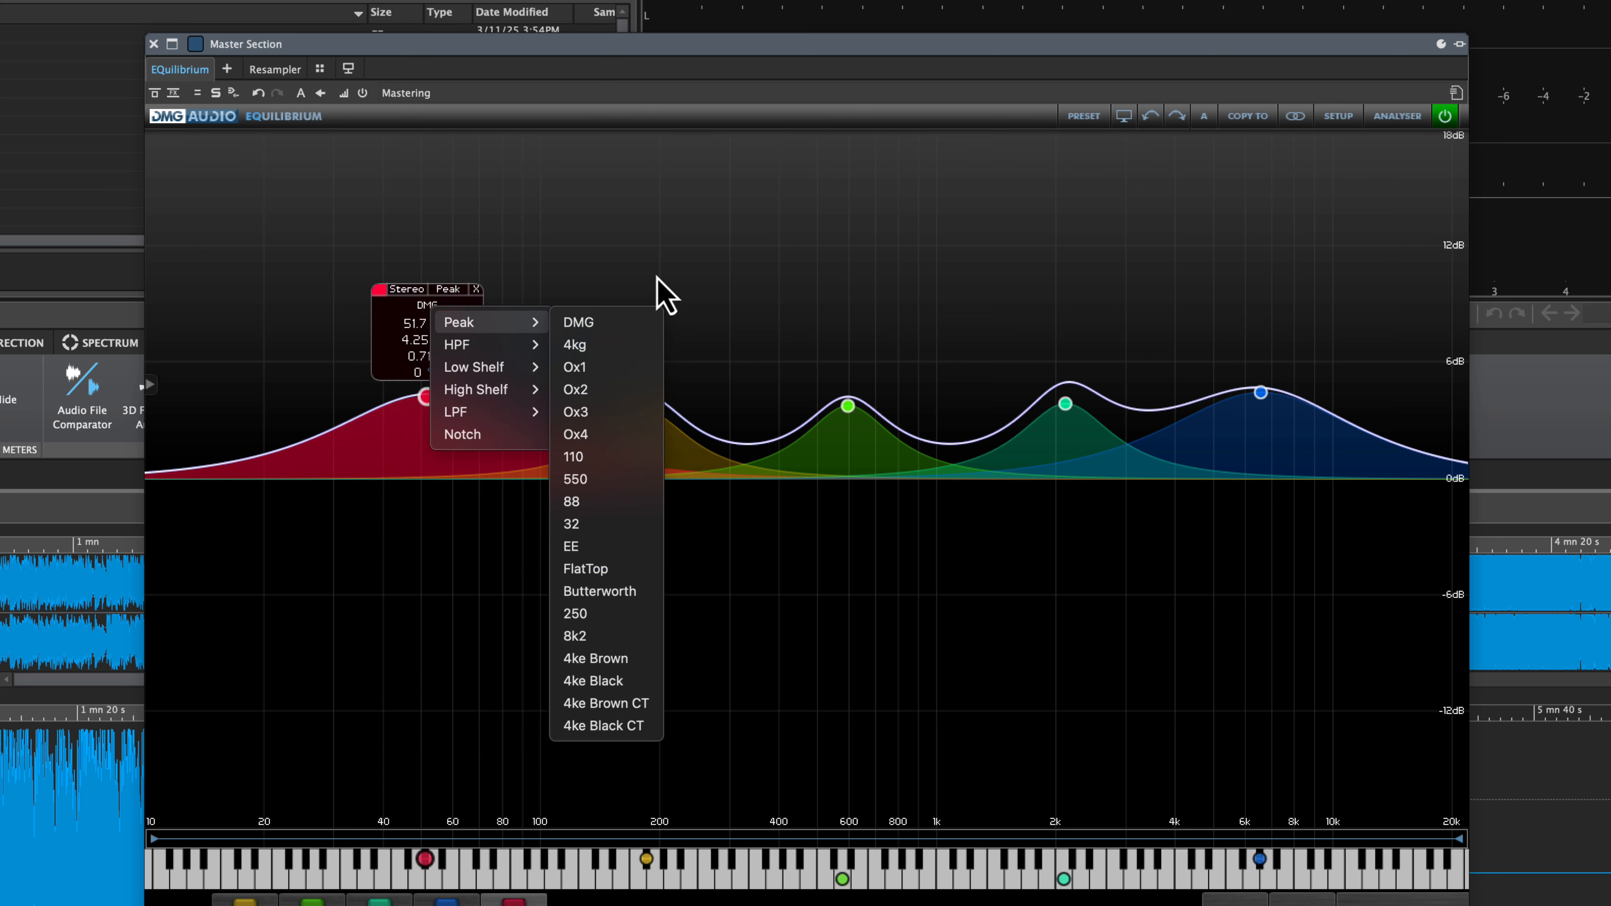
left_click(613, 278)
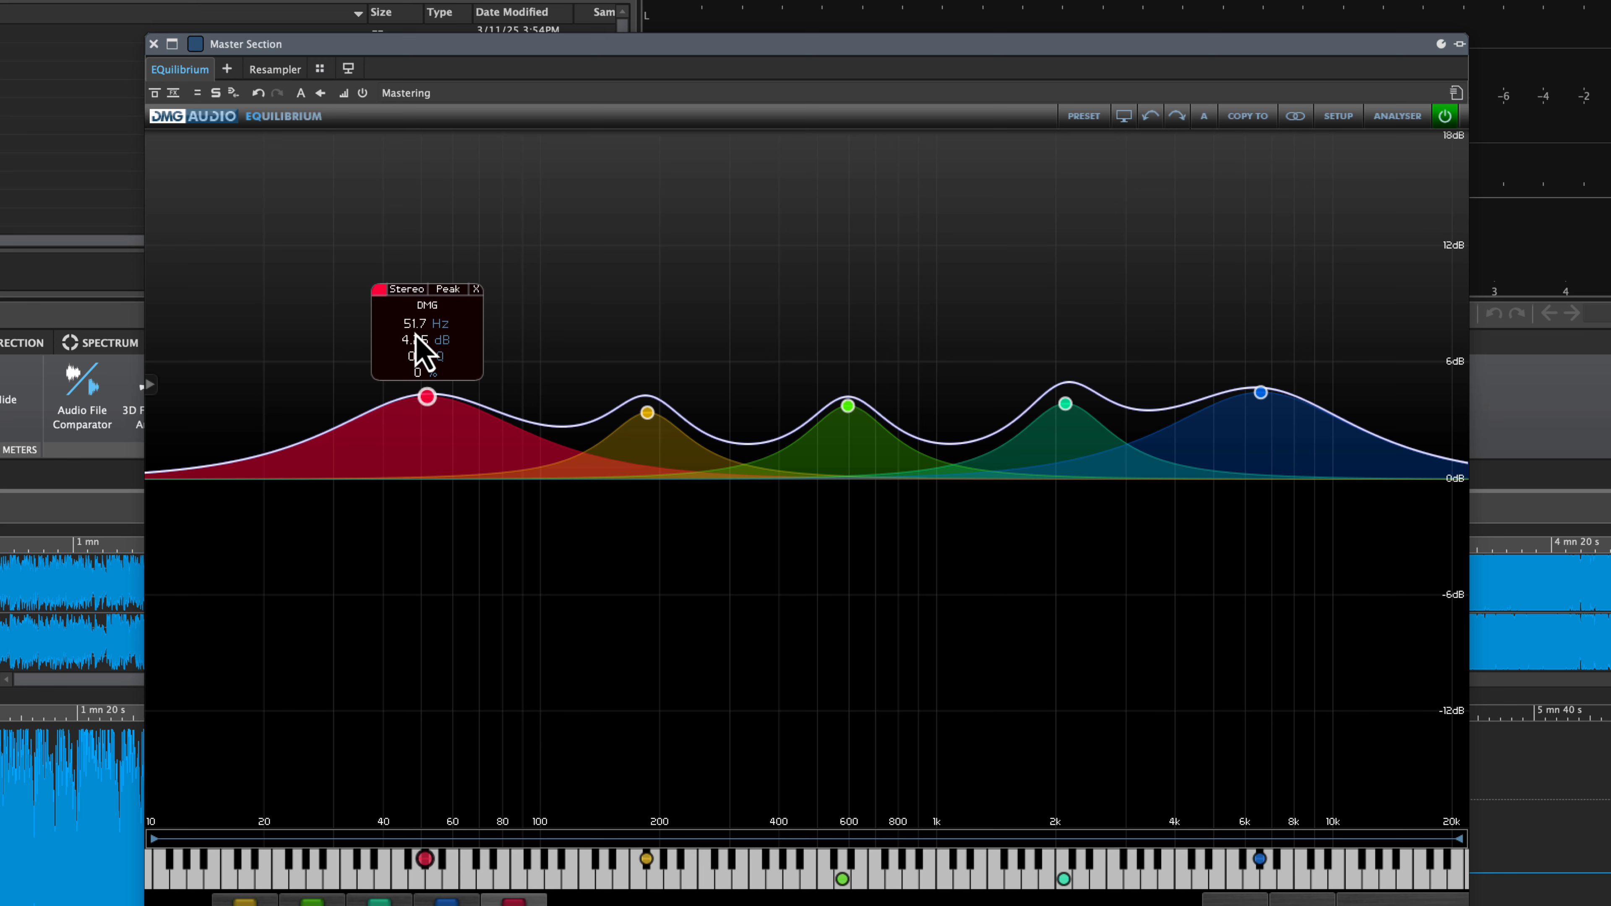
- Set the lowest band's frequency to 50 Hz
double_click(417, 325)
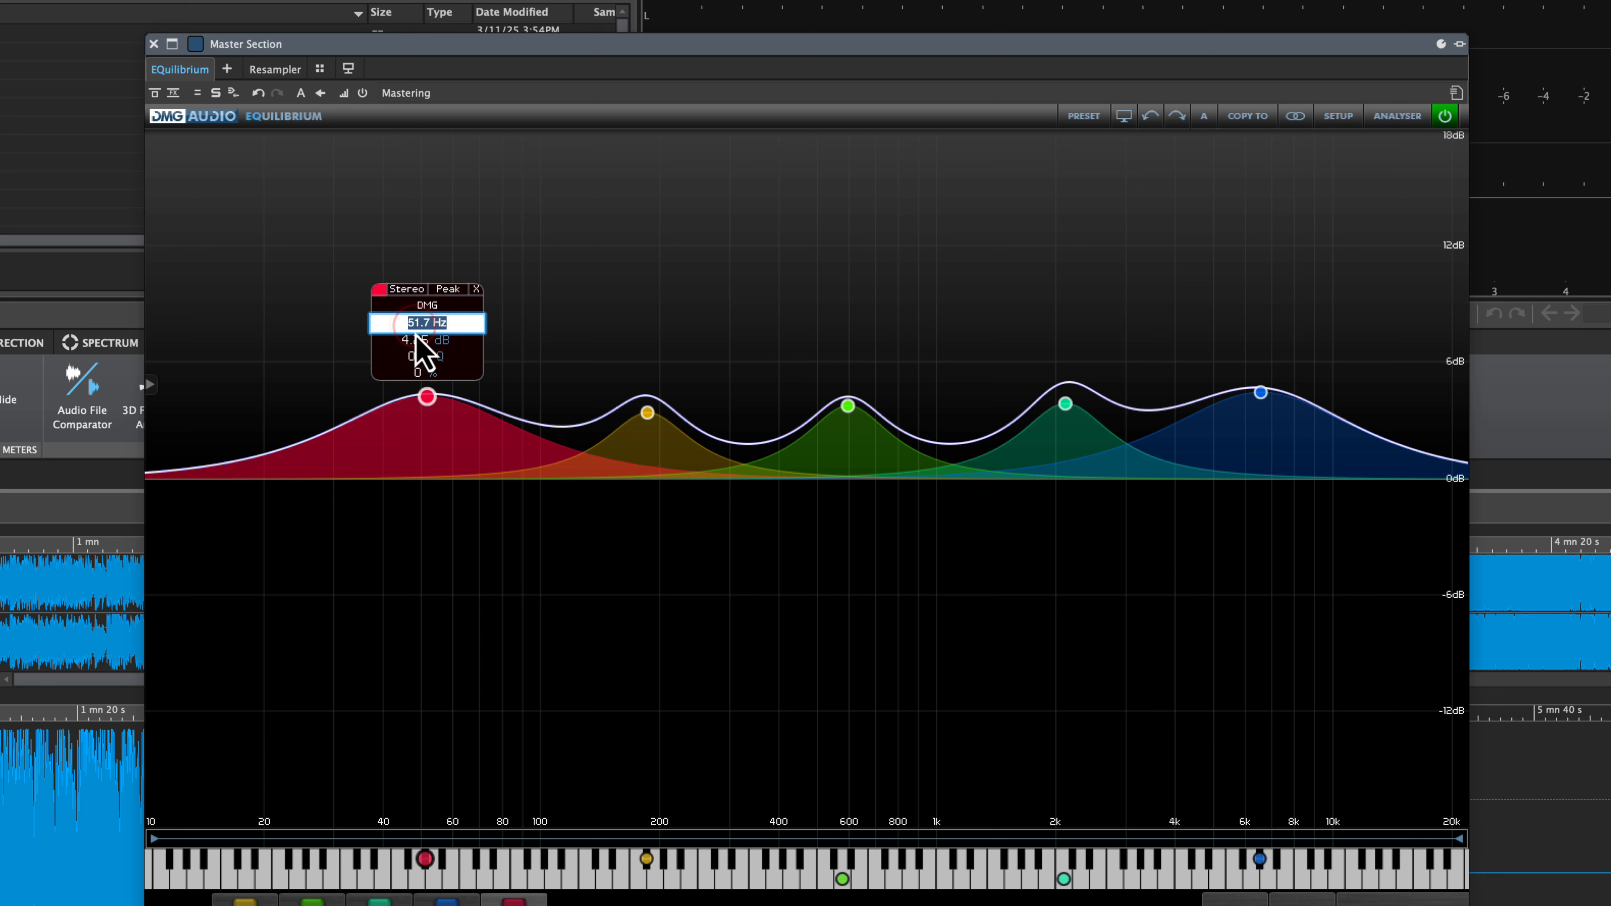
type("50")
key("Return")
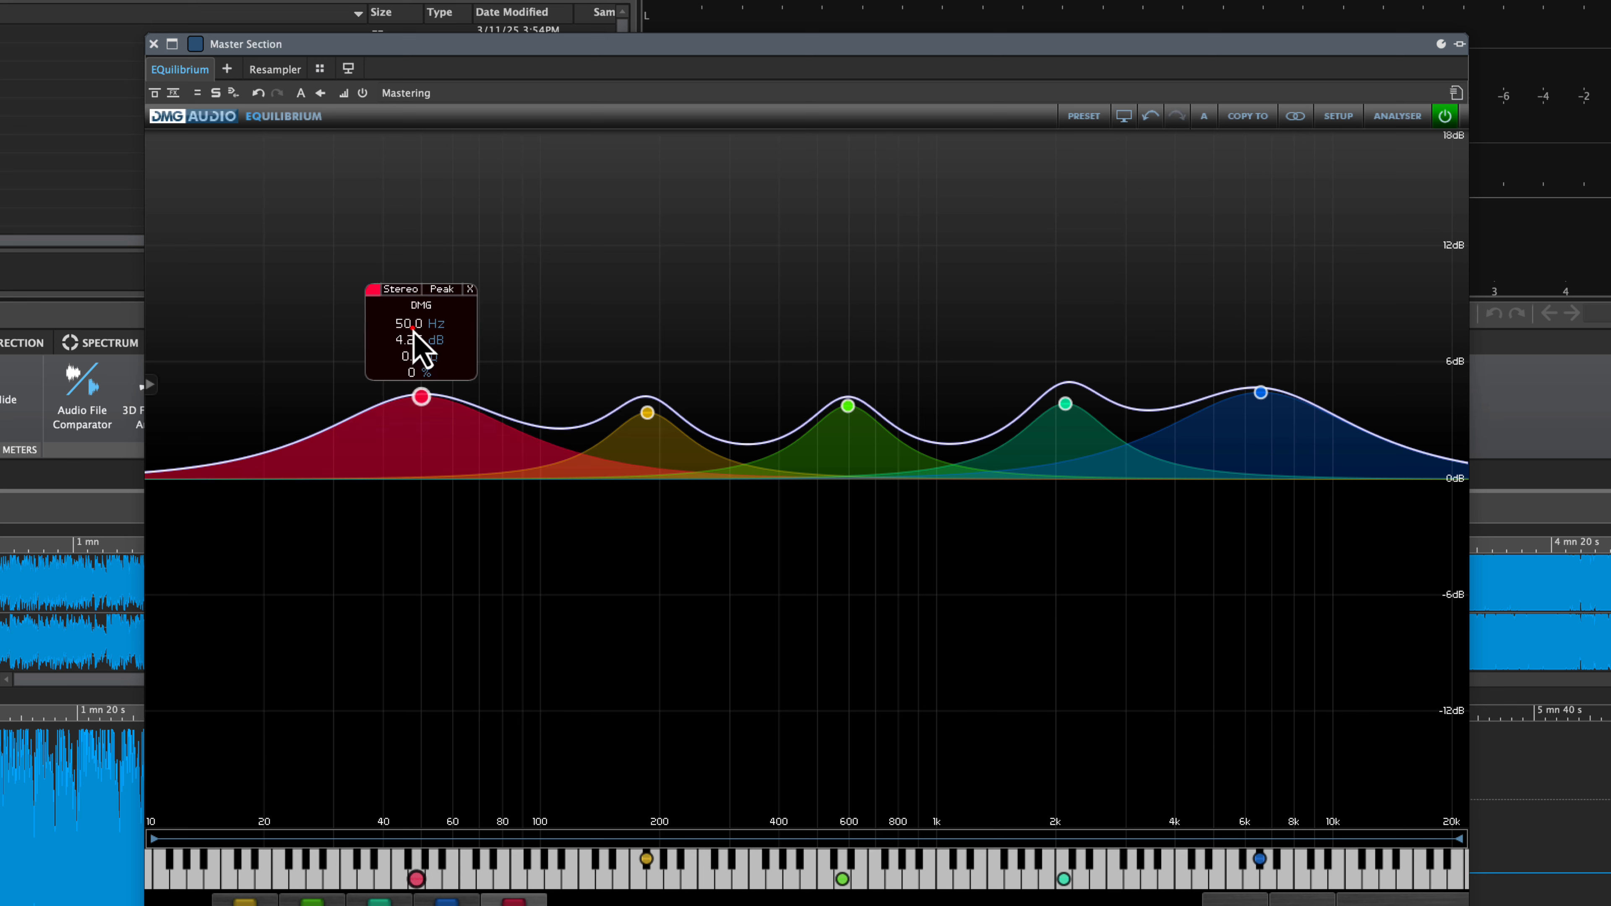
- Adjust the lowest band freehand to about 56.6 Hz, 4.67 dB gain and a Q of 0.65
left_click_drag(413, 329, 428, 375)
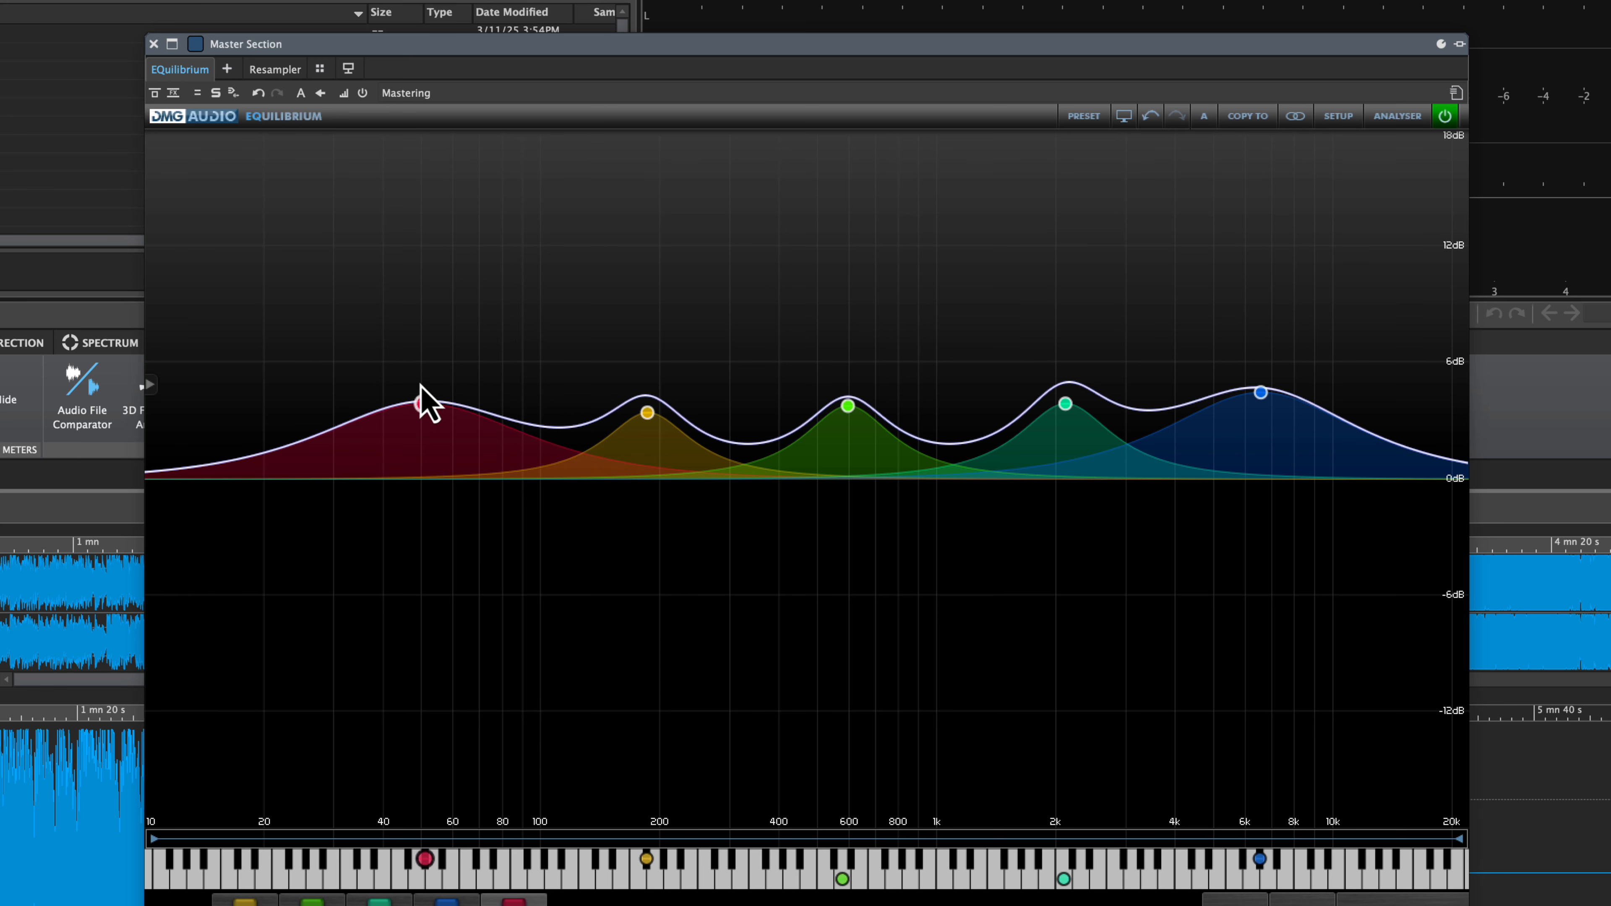
mouse_move(425, 403)
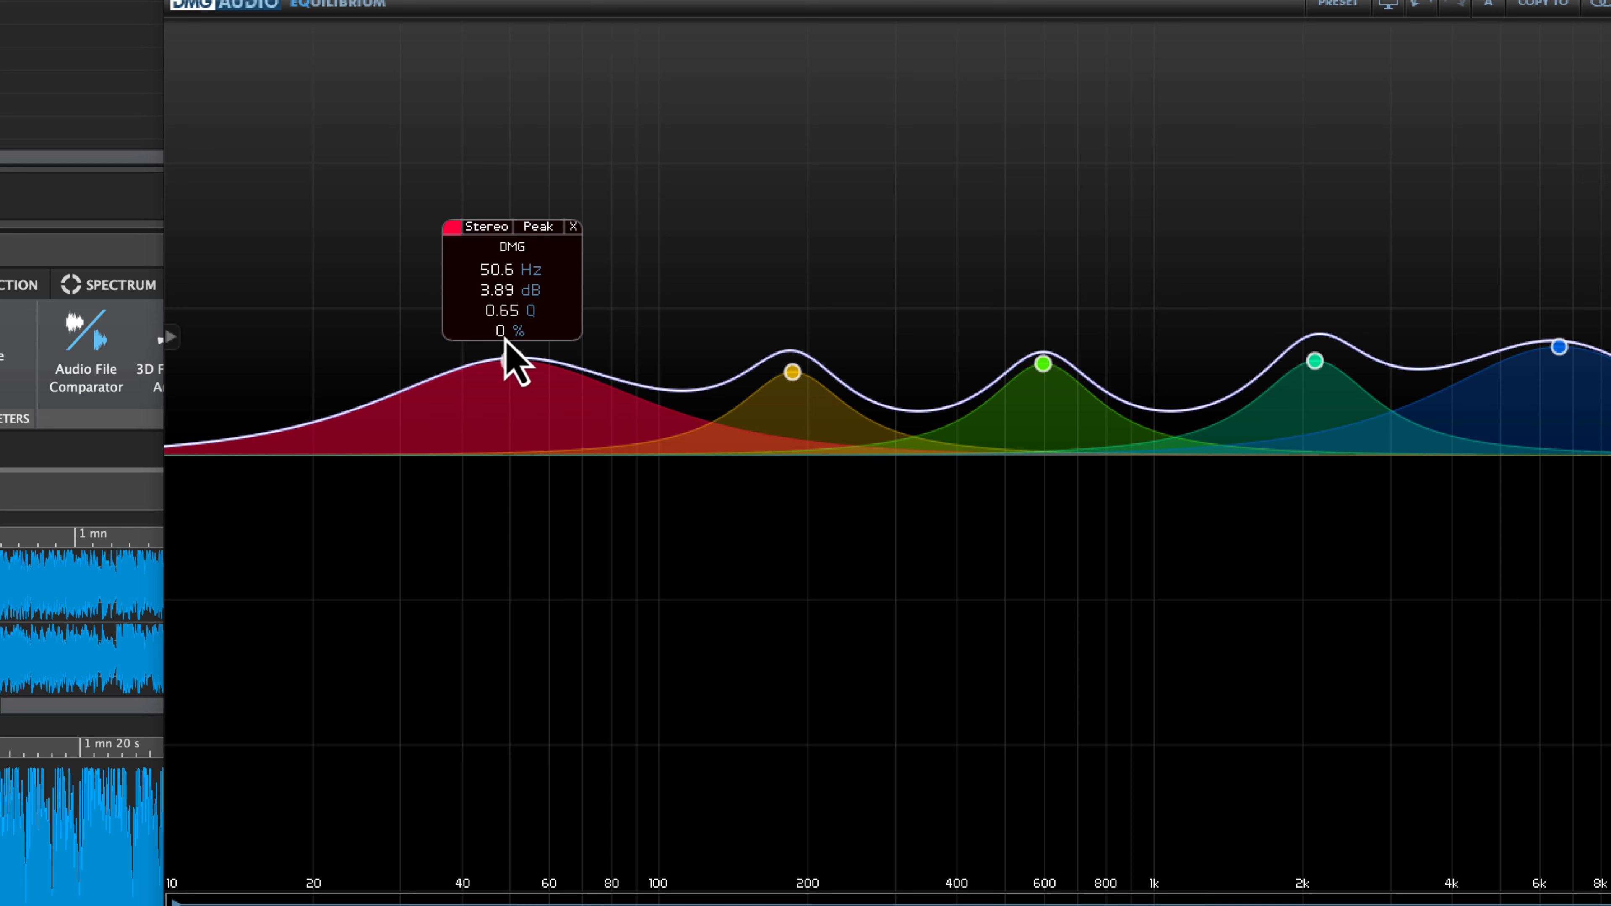
mouse_move(510, 359)
left_mouse_down()
mouse_move(525, 156)
mouse_move(530, 663)
mouse_move(543, 356)
mouse_move(528, 342)
left_mouse_up()
- Set the lowest band's gain-to-Q amount to 100% and vary its gain to try the narrowing effect
double_click(524, 311)
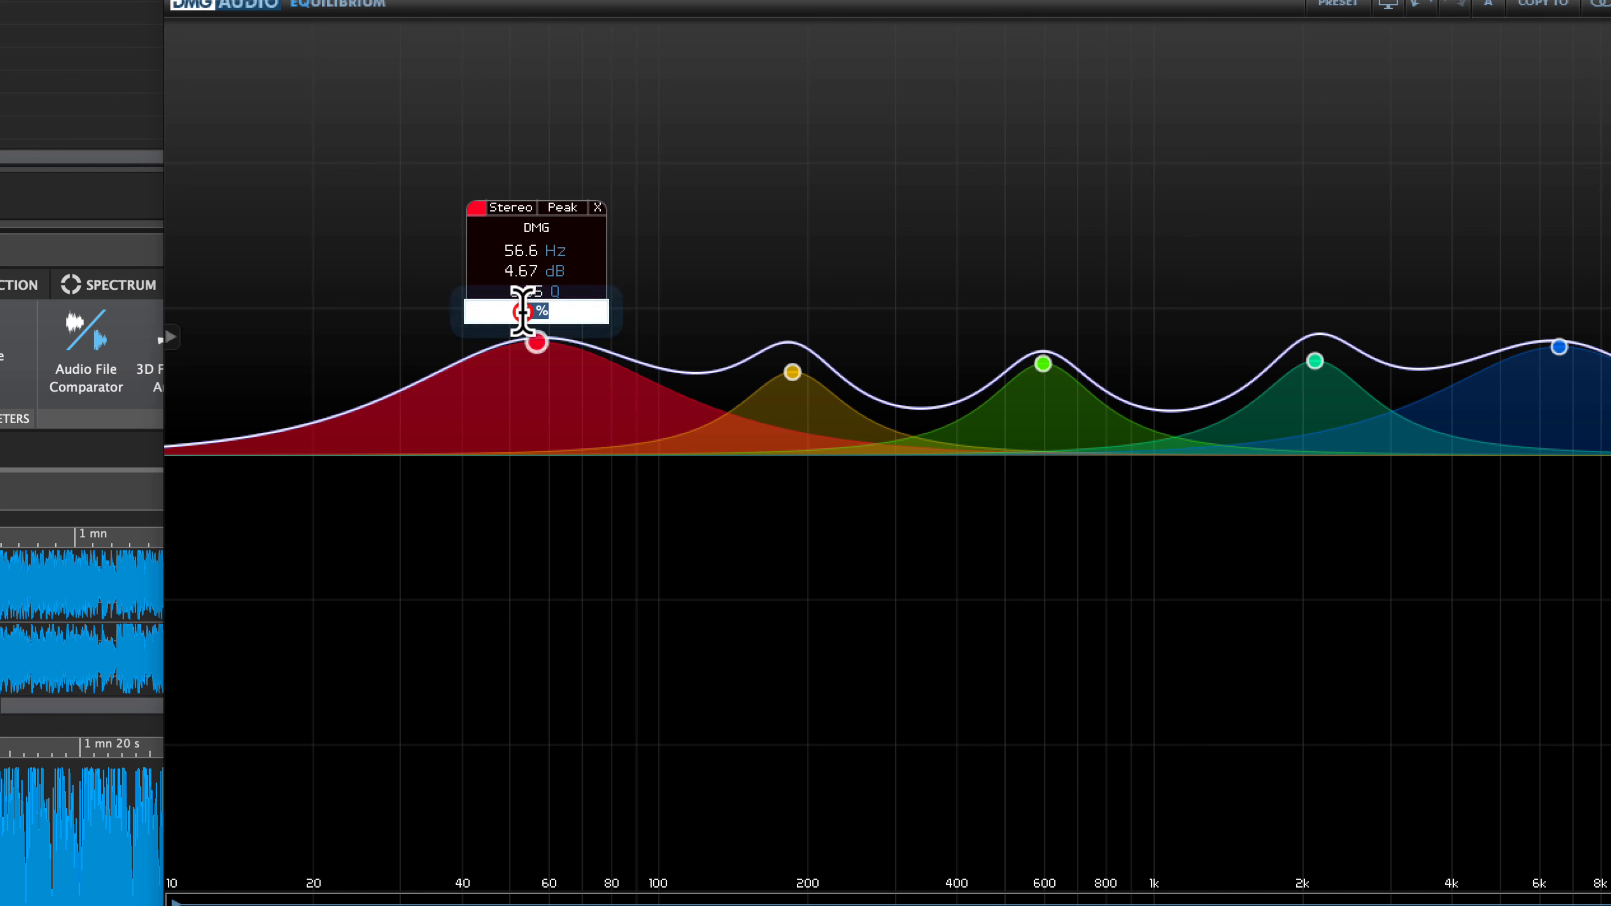
type("100")
key("Return")
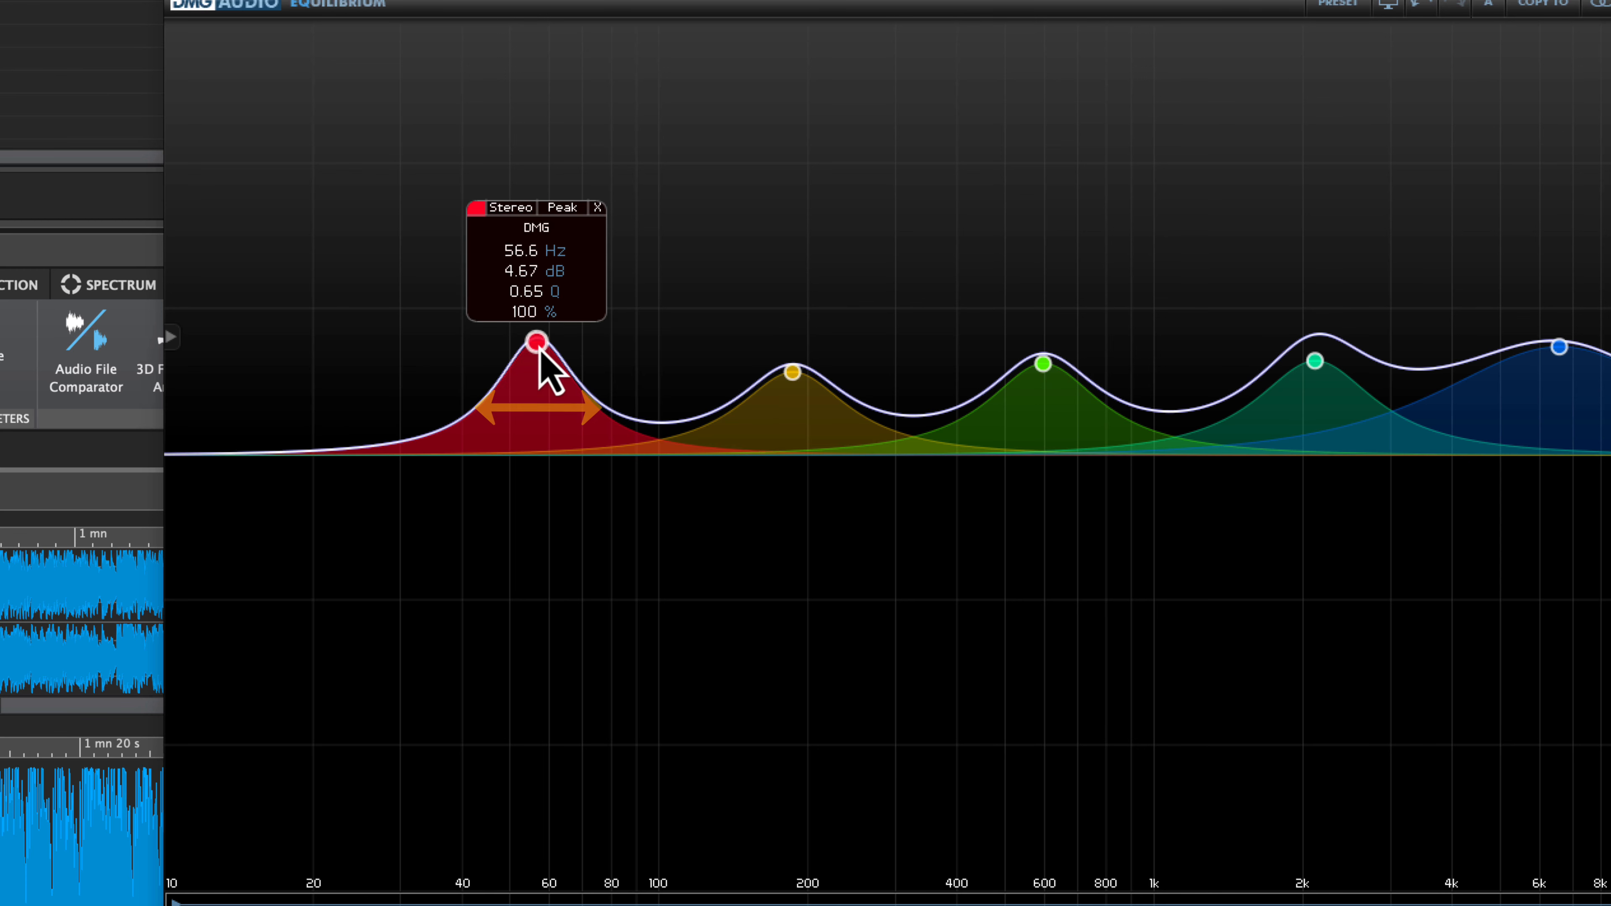
mouse_move(546, 360)
left_mouse_down()
mouse_move(535, 117)
mouse_move(507, 657)
mouse_move(531, 831)
mouse_move(540, 338)
left_mouse_up()
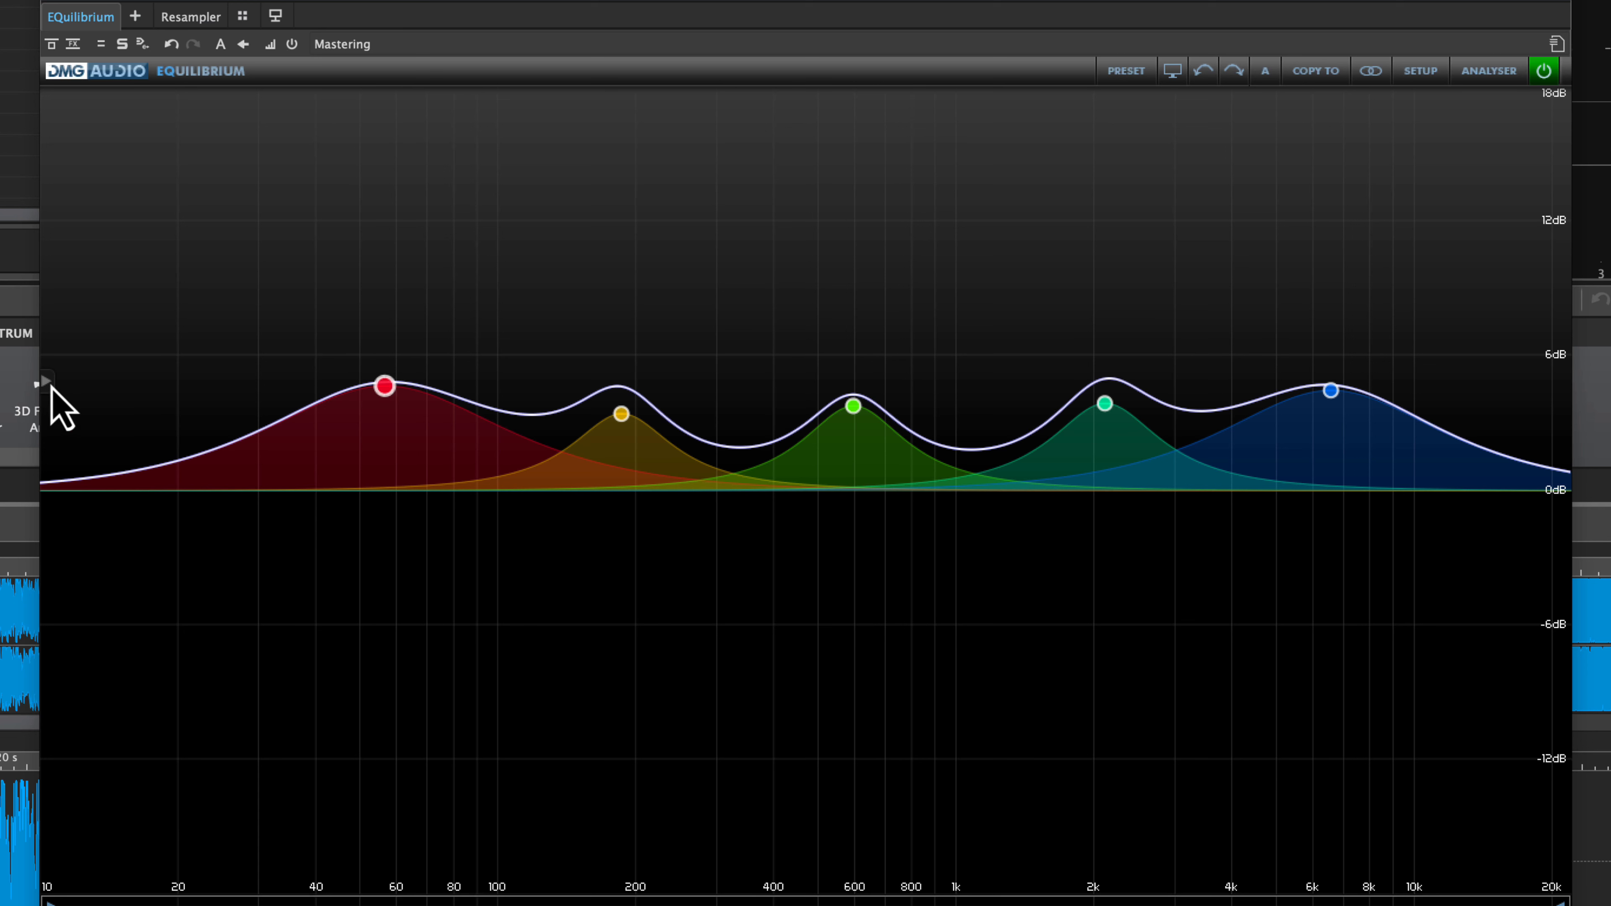
- Reveal the Shift and Scale sliders, try them on the whole EQ curve, and hide them again
left_click(45, 381)
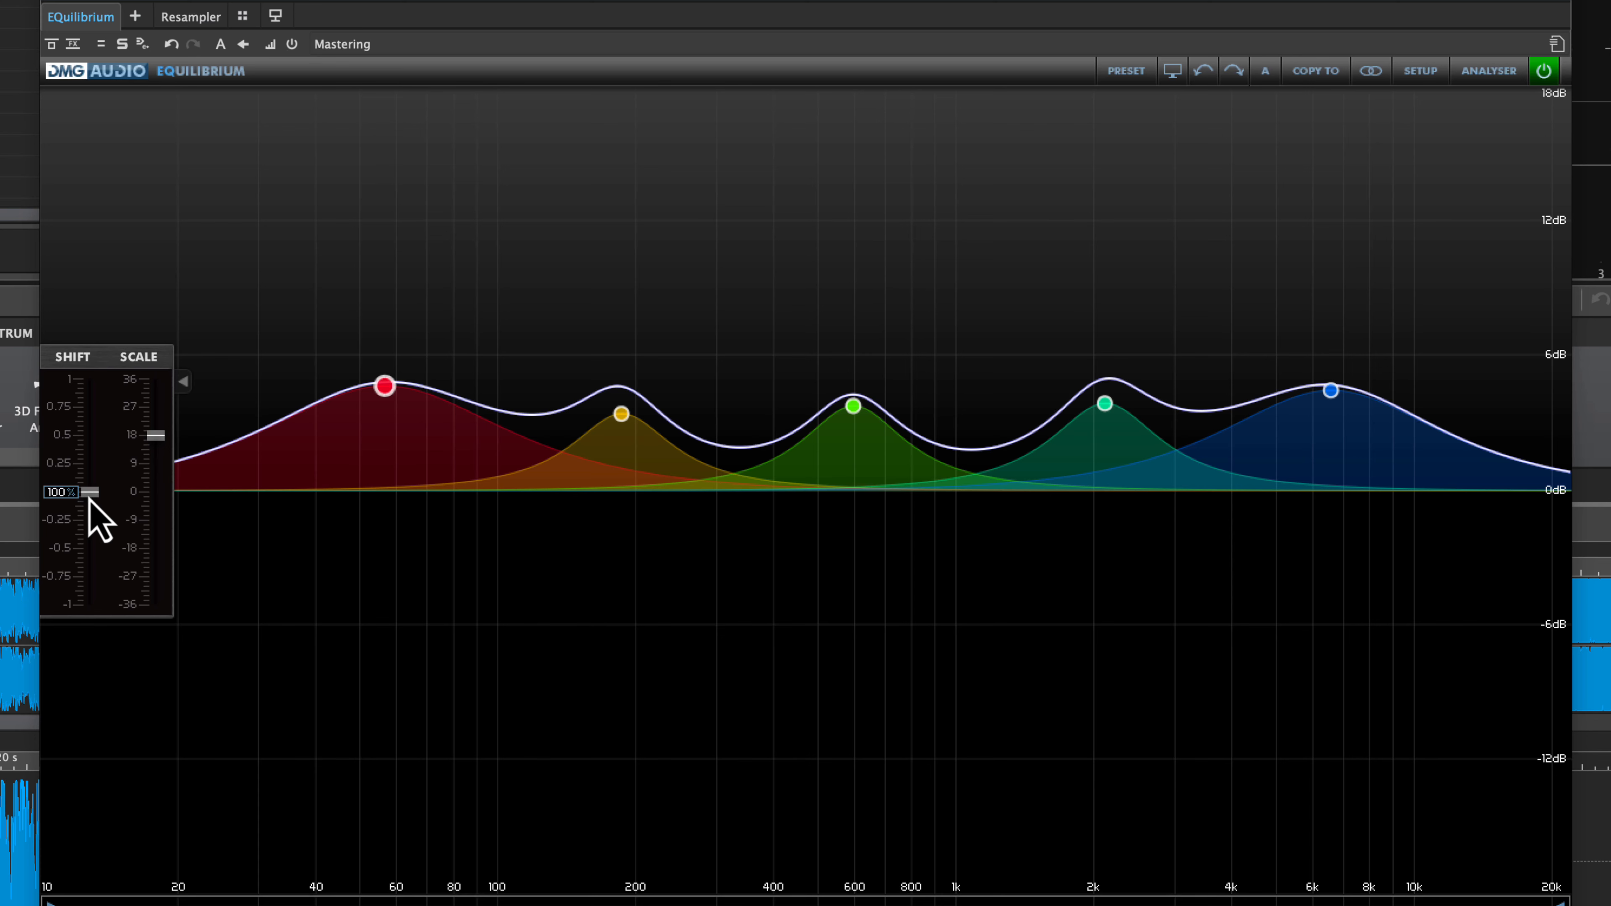
mouse_move(94, 501)
left_mouse_down()
mouse_move(93, 428)
mouse_move(91, 557)
mouse_move(94, 504)
left_mouse_up()
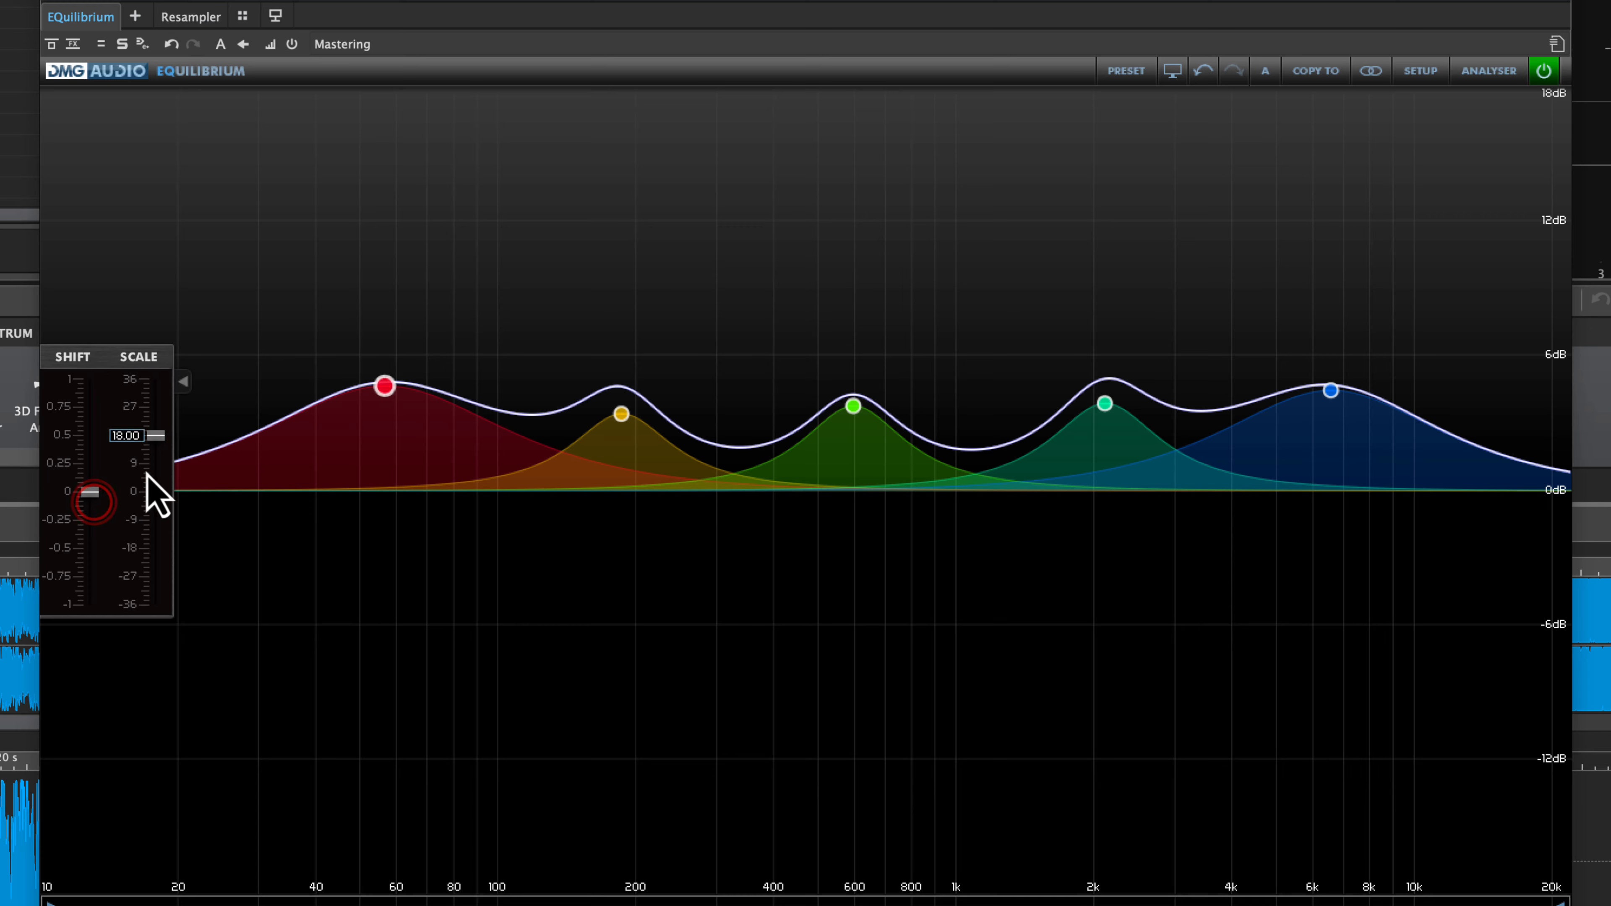
mouse_move(156, 438)
left_mouse_down()
mouse_move(158, 416)
mouse_move(156, 564)
mouse_move(172, 438)
left_mouse_up()
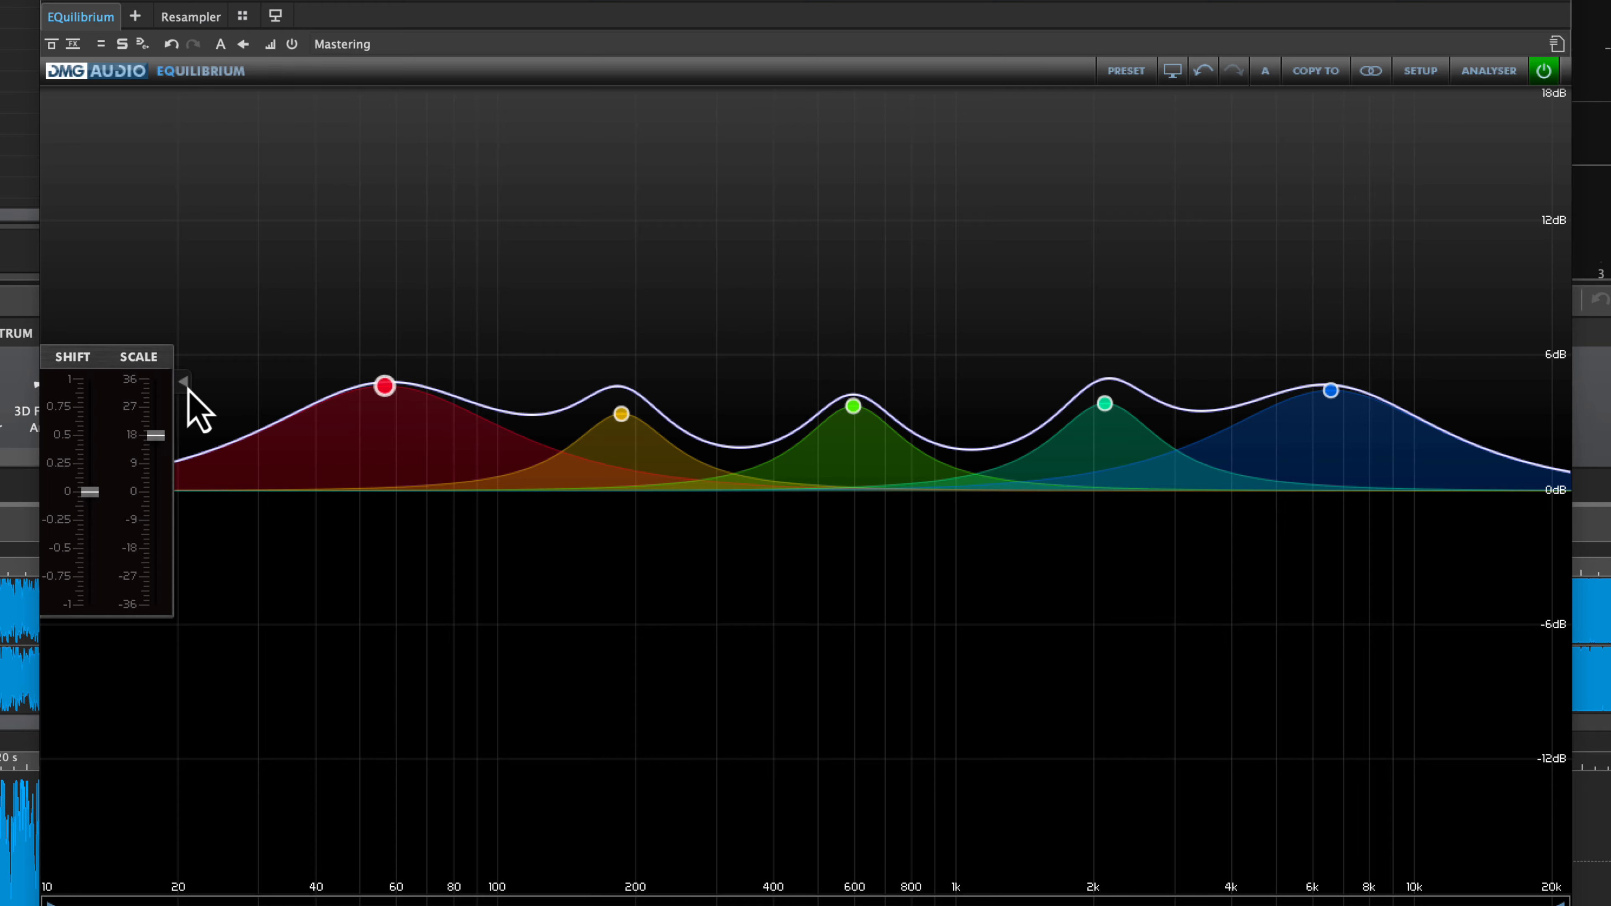
left_click(187, 388)
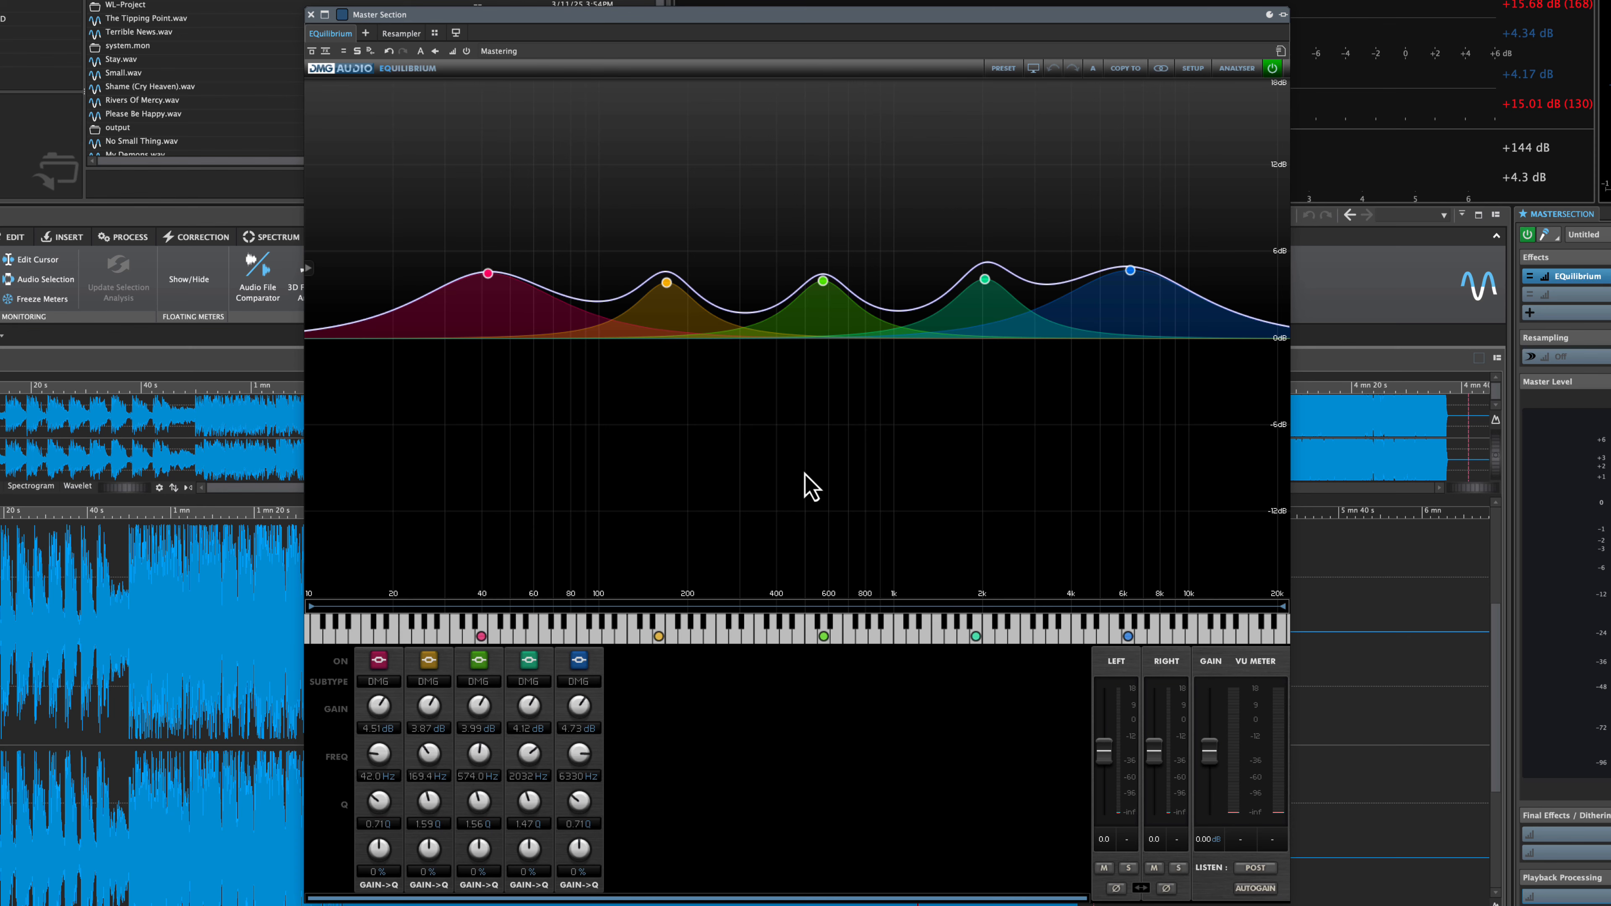
scroll(828, 479, "up", 8)
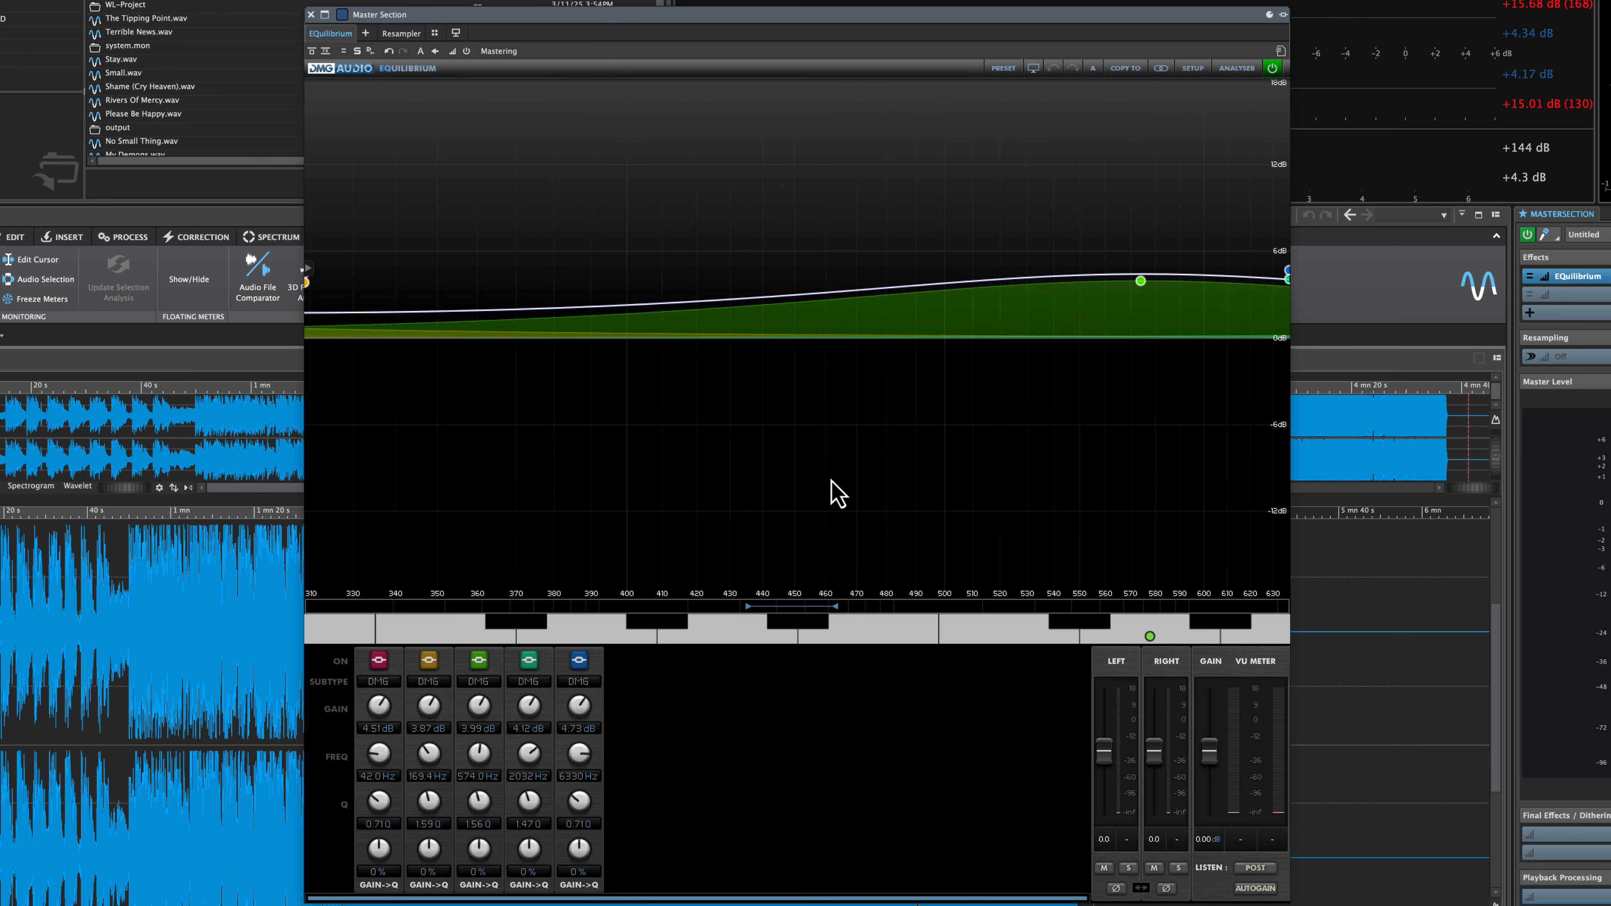
scroll(831, 479, "down", 8)
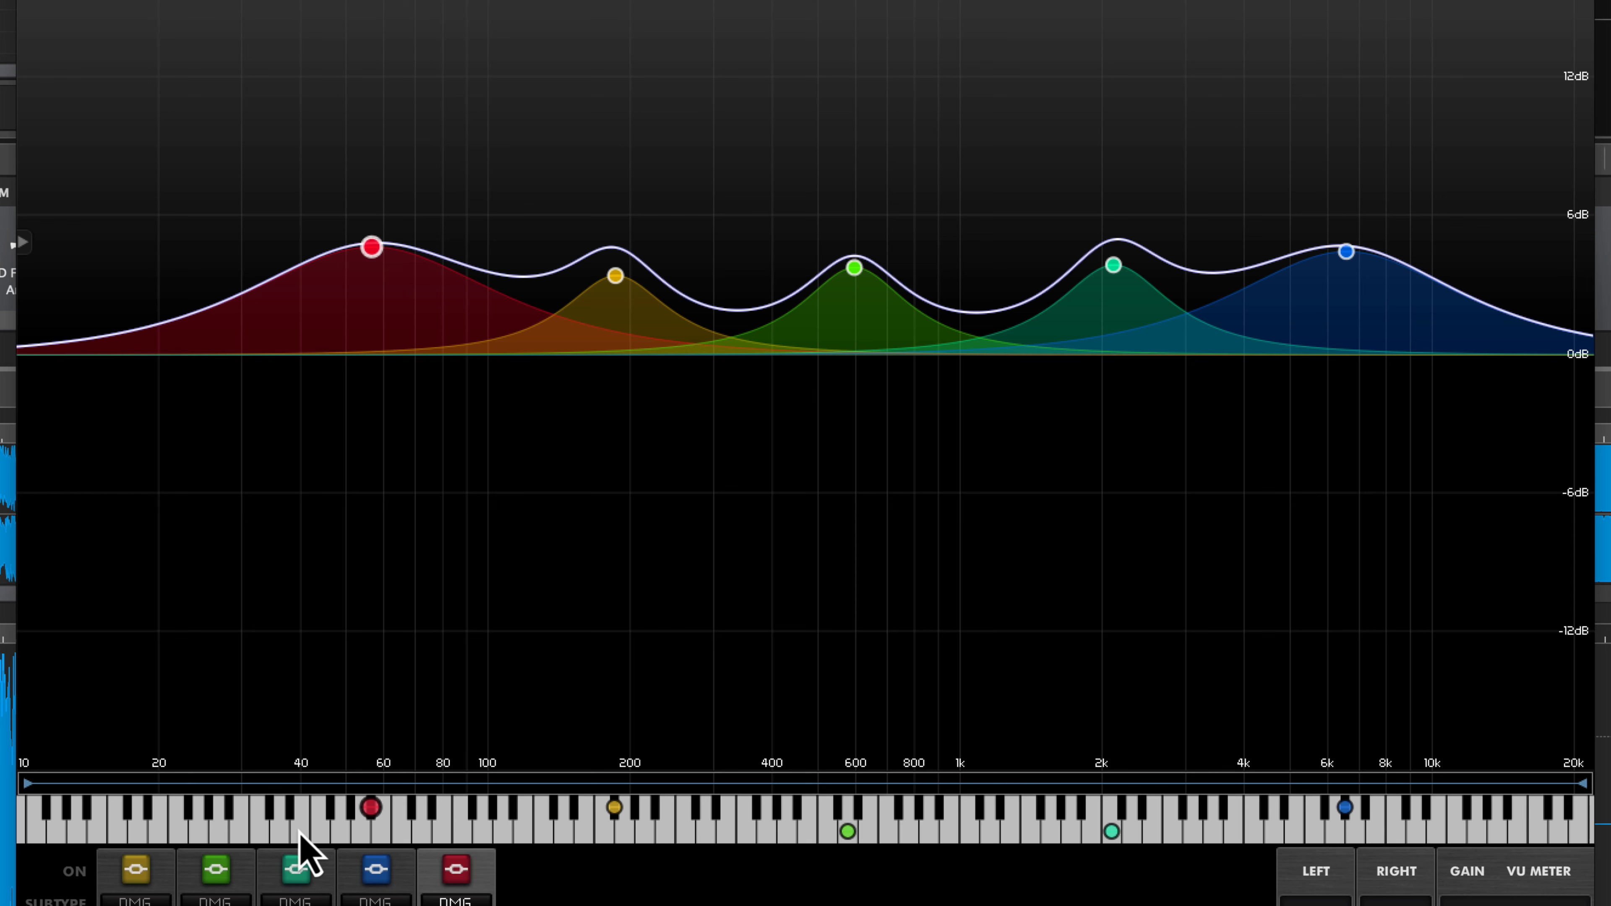
- Add a new band at about 40 Hz from the piano keyboard strip and delete it
left_click(300, 832)
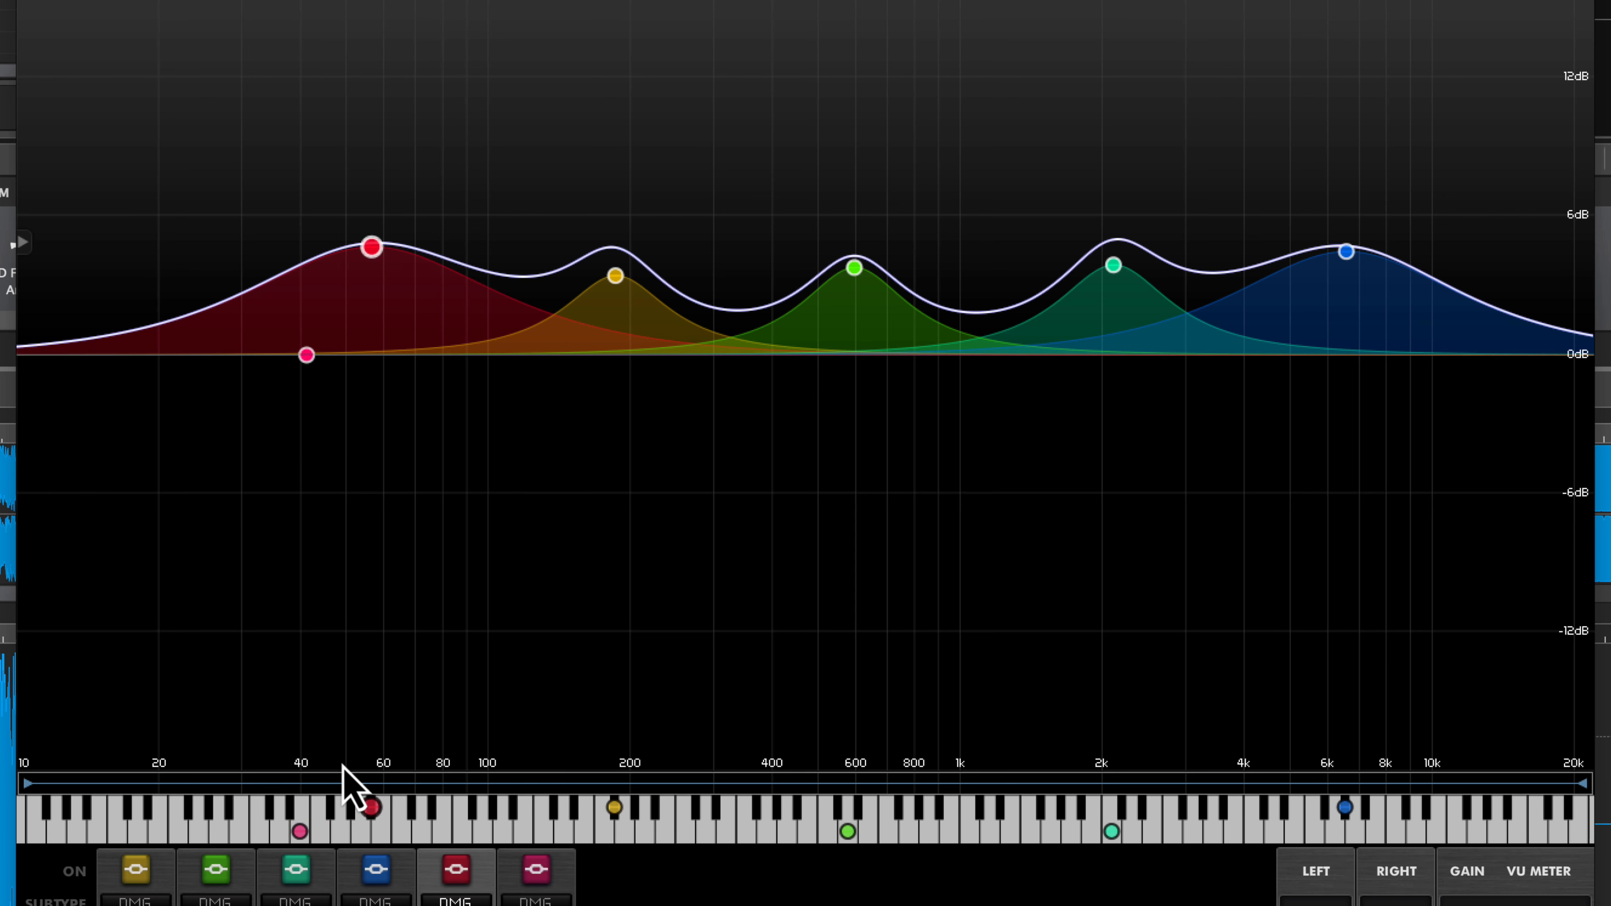
double_click(299, 832)
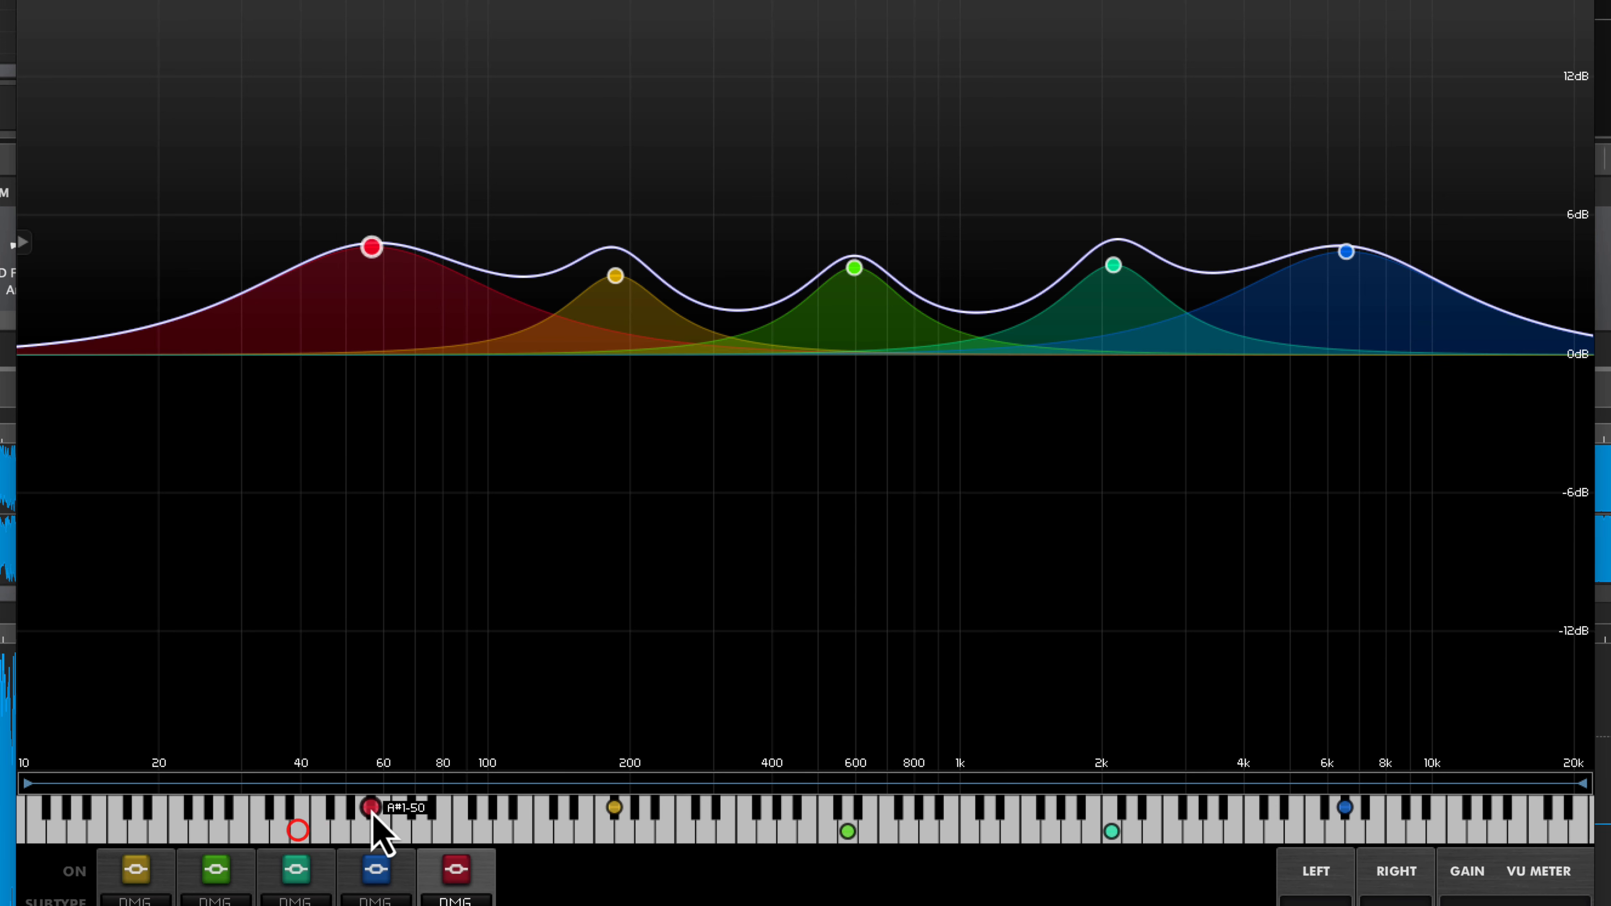
- Move the lowest band along the piano keyboard strip to about 57.1 Hz
mouse_move(373, 815)
left_mouse_down()
mouse_move(461, 784)
mouse_move(320, 793)
mouse_move(473, 799)
mouse_move(365, 796)
left_mouse_up()
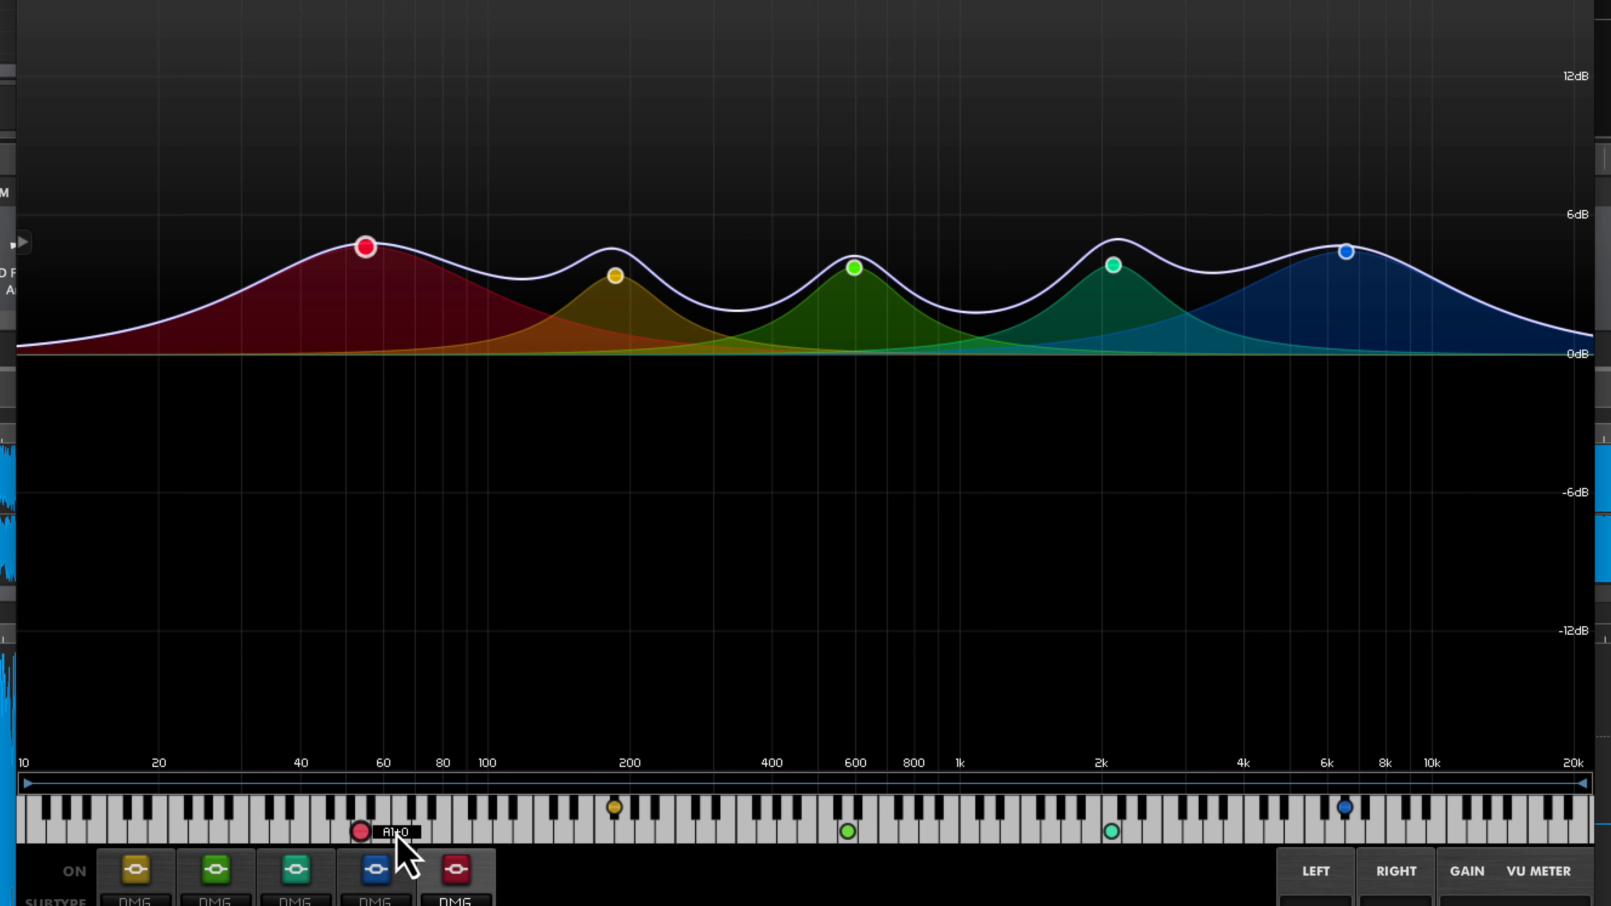
left_click_drag(404, 842, 384, 831)
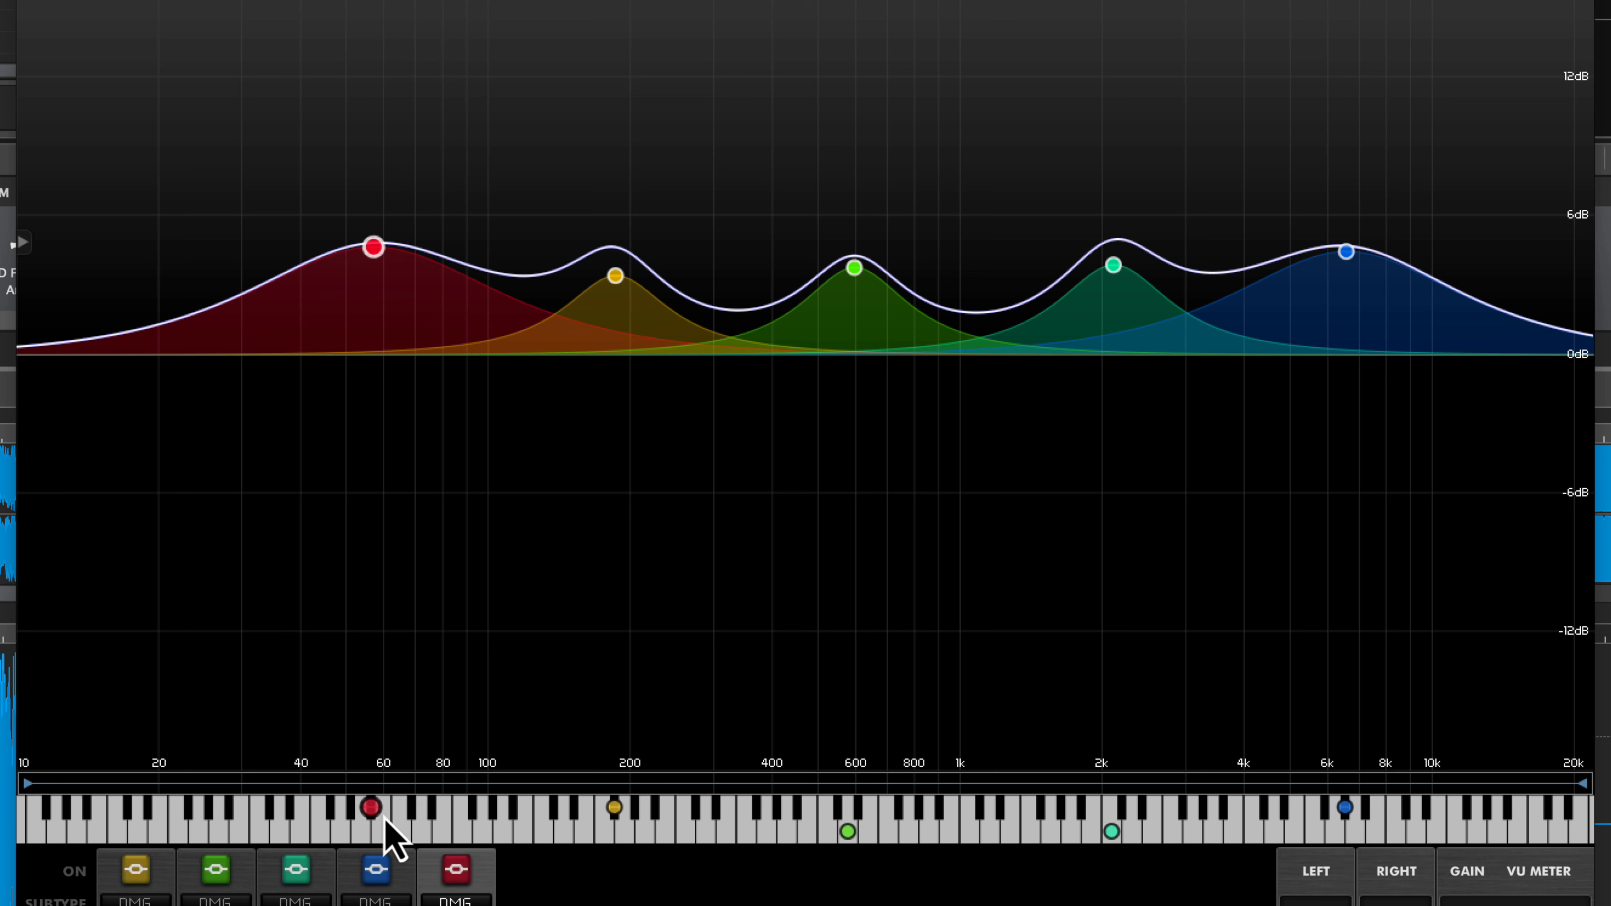
double_click(407, 809)
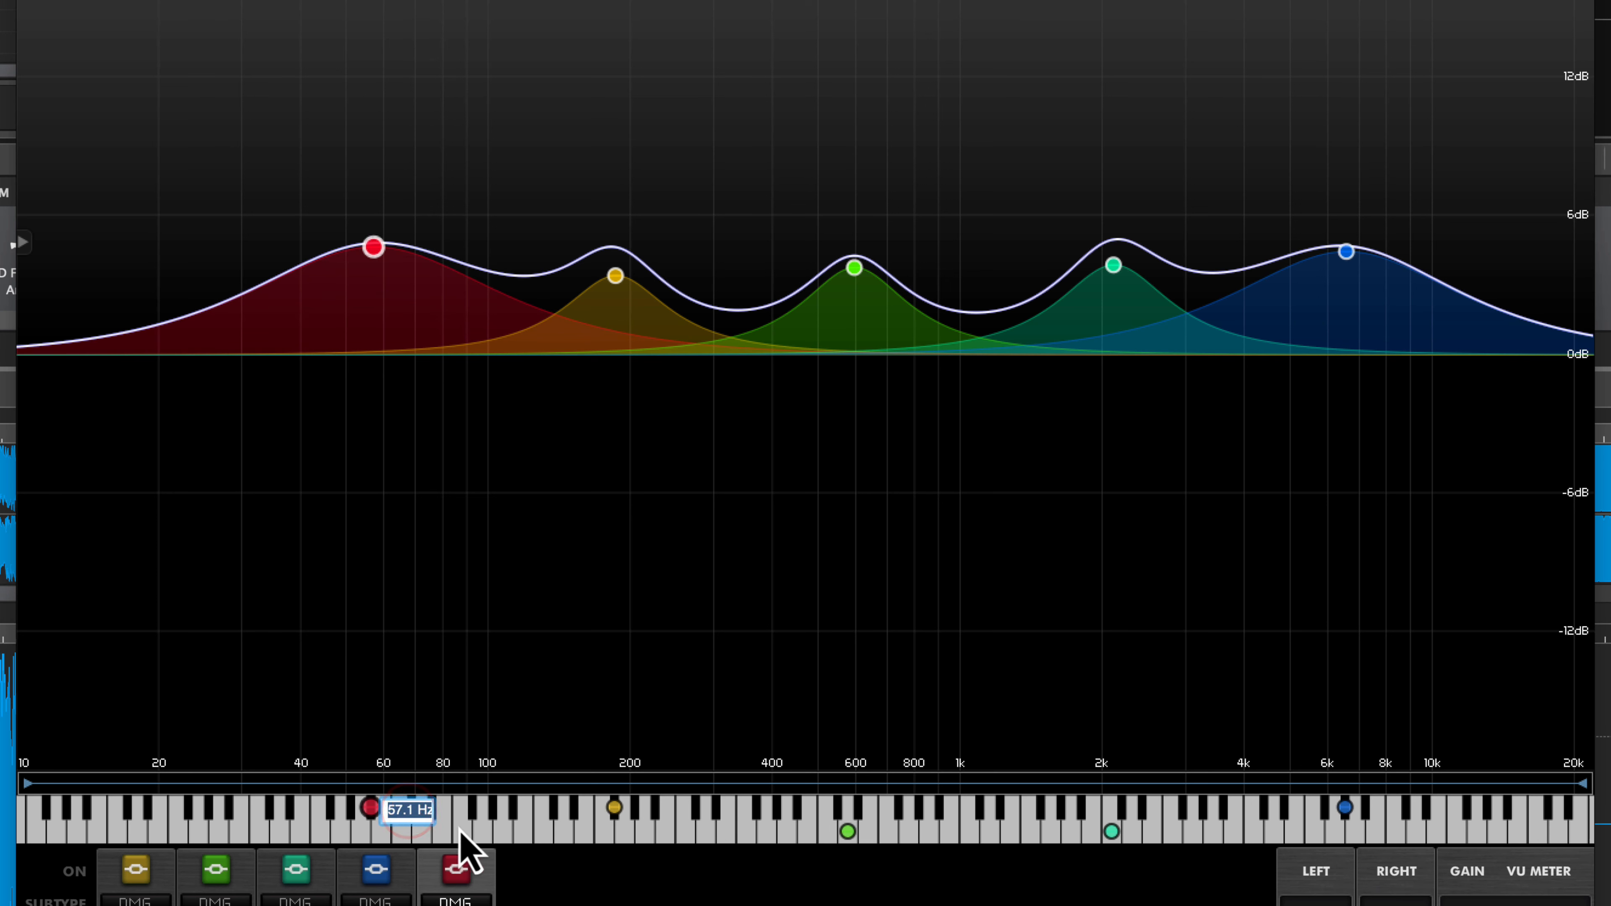
key("Return")
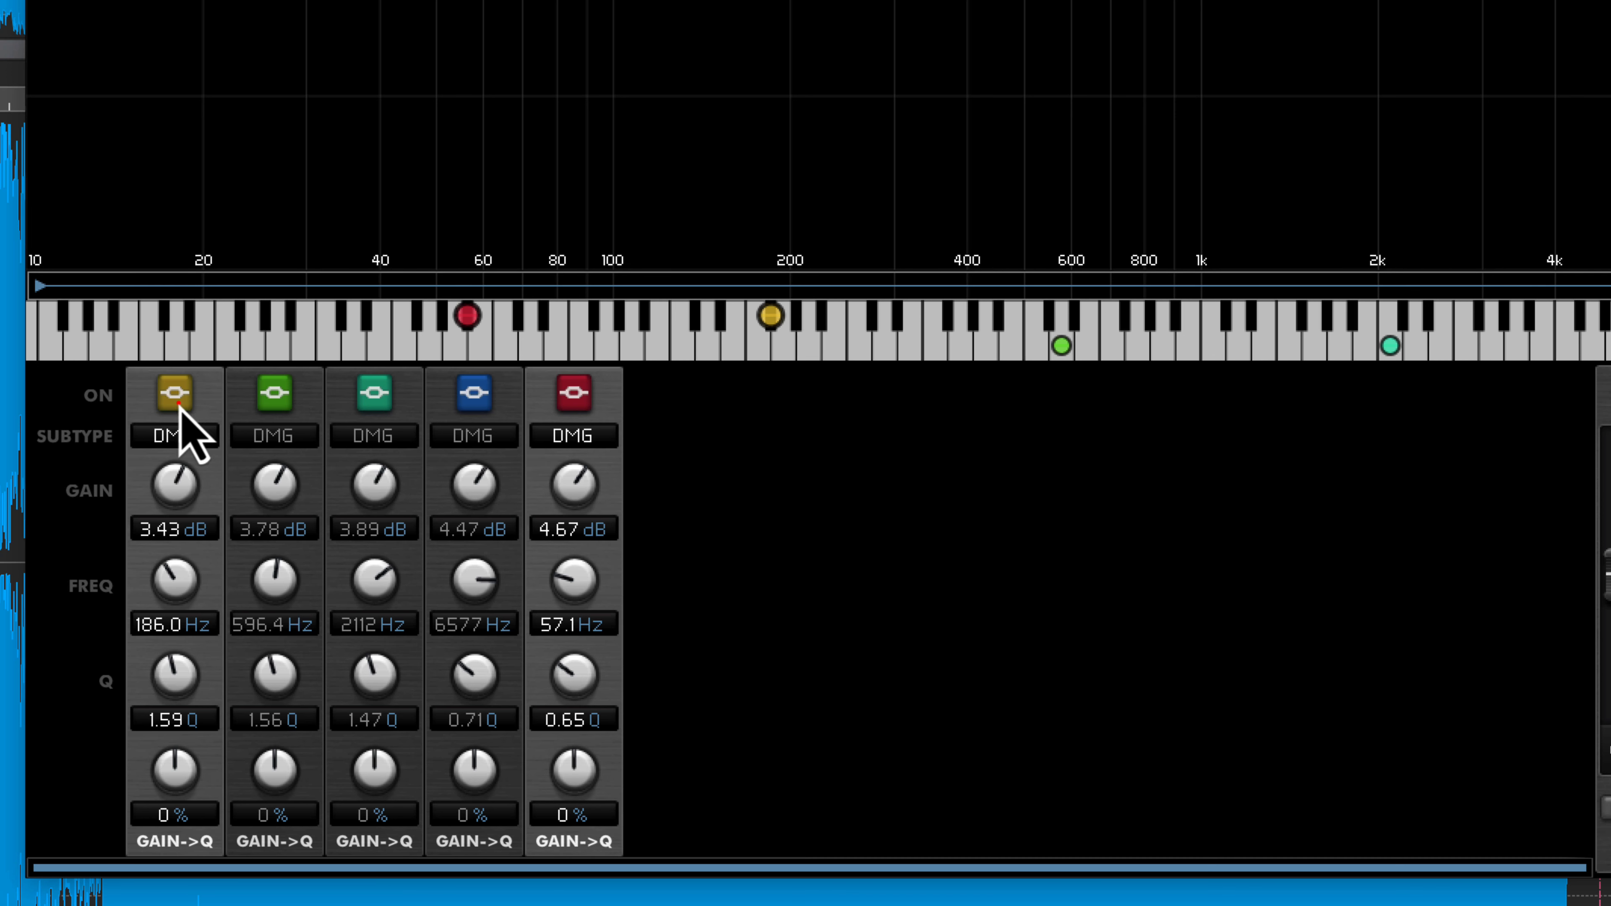
- Change the lowest band to a DMG low shelf and sort the band columns by frequency
left_click(176, 403)
left_click(177, 400)
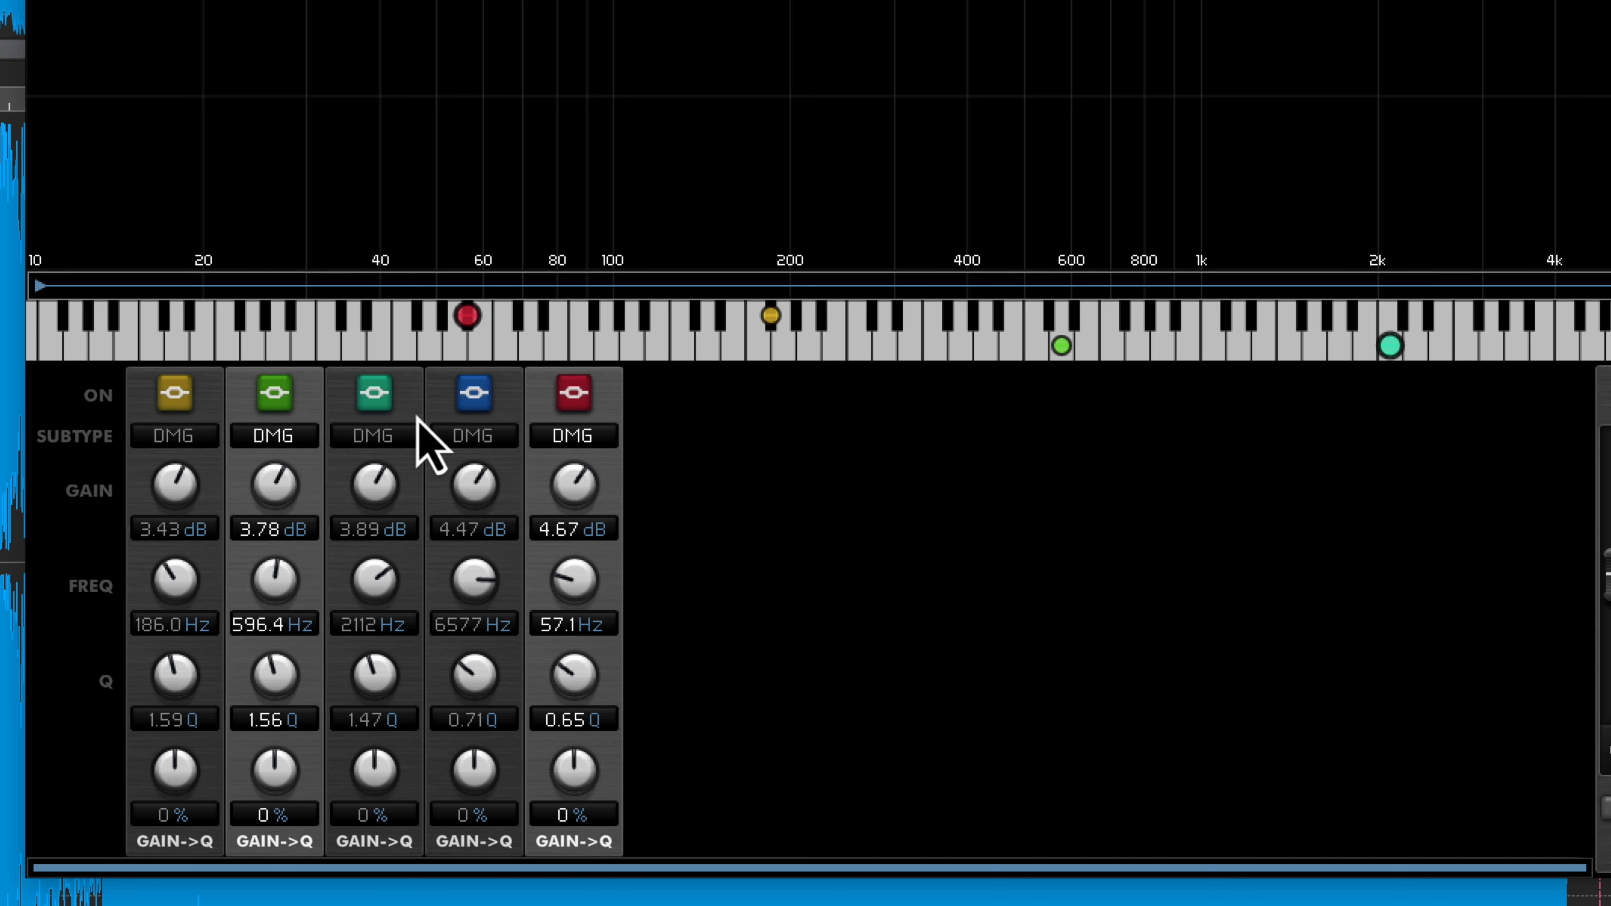
left_click(582, 434)
mouse_move(641, 507)
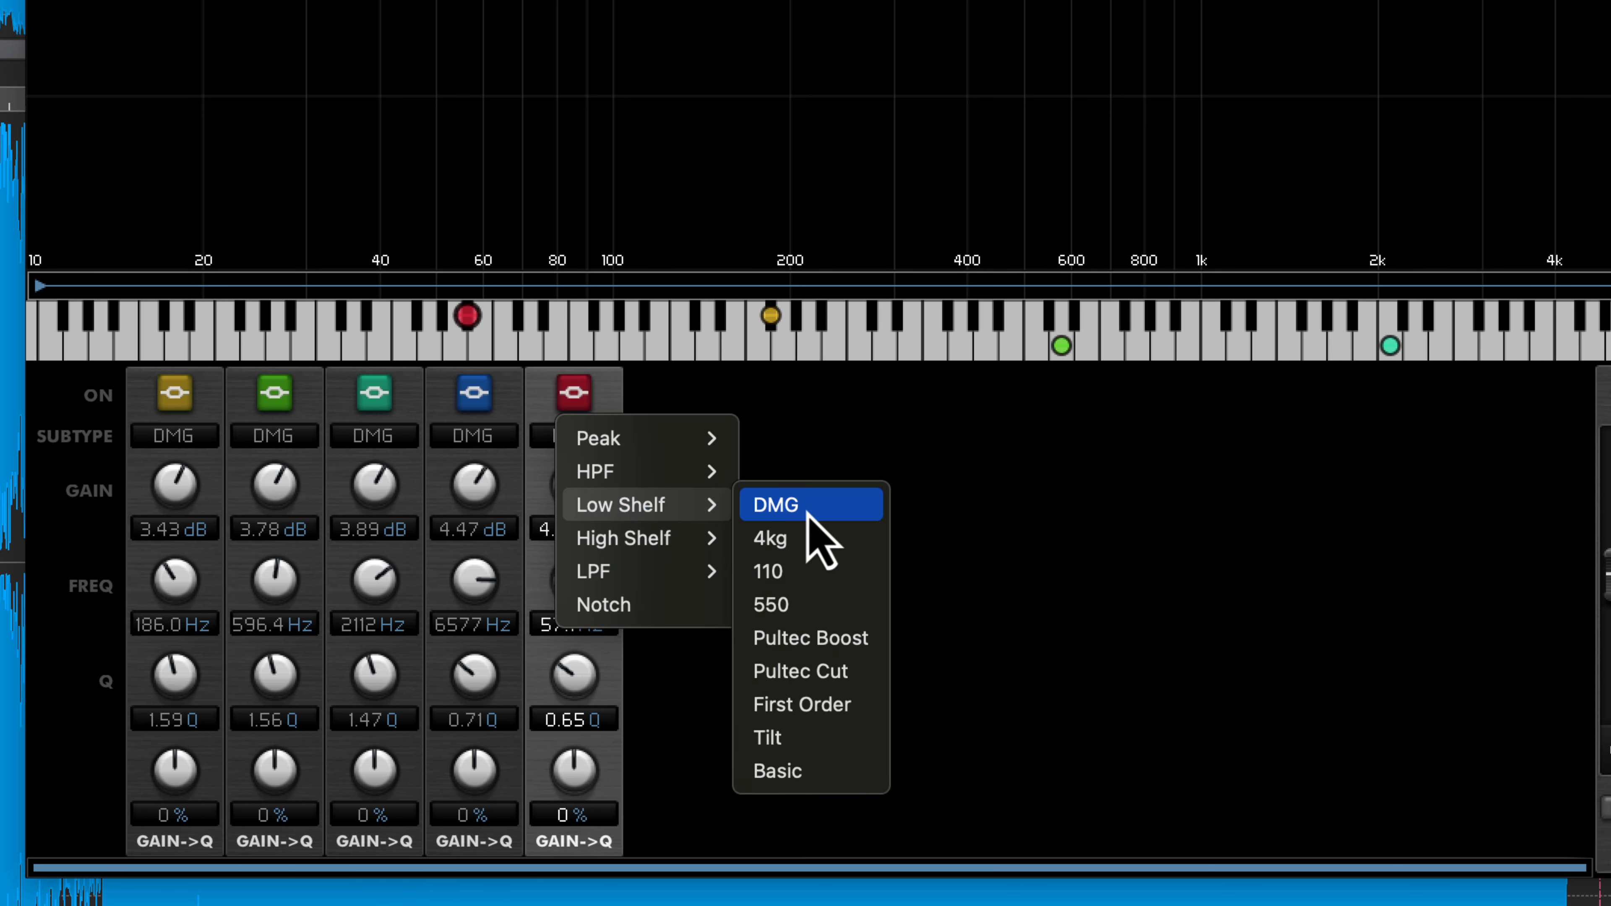
left_click(811, 508)
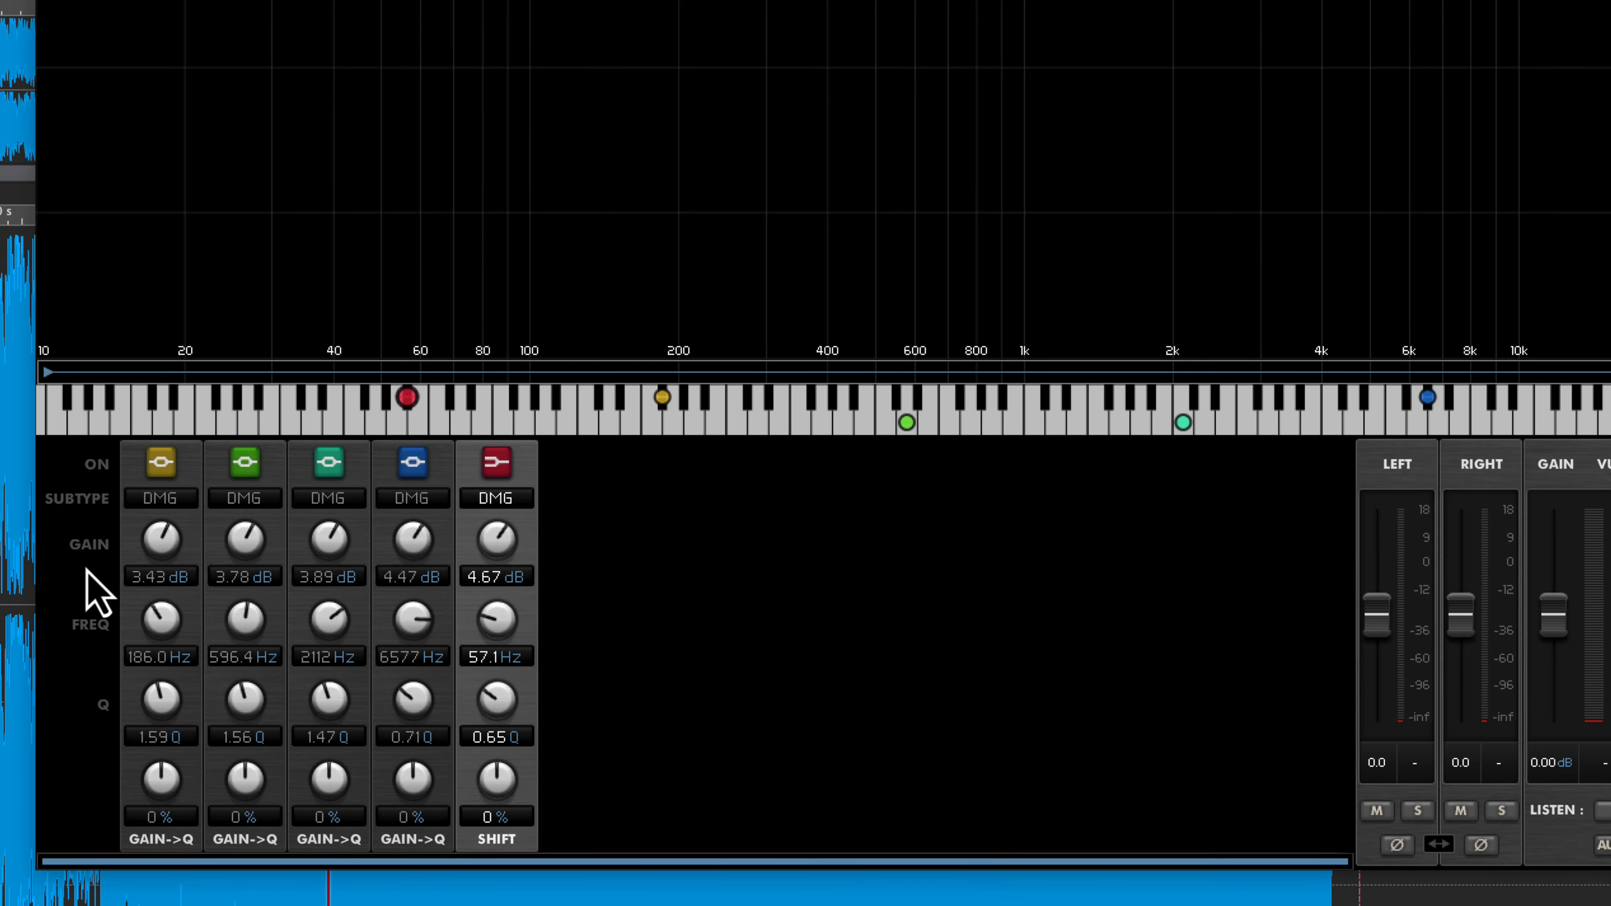
left_click(84, 641)
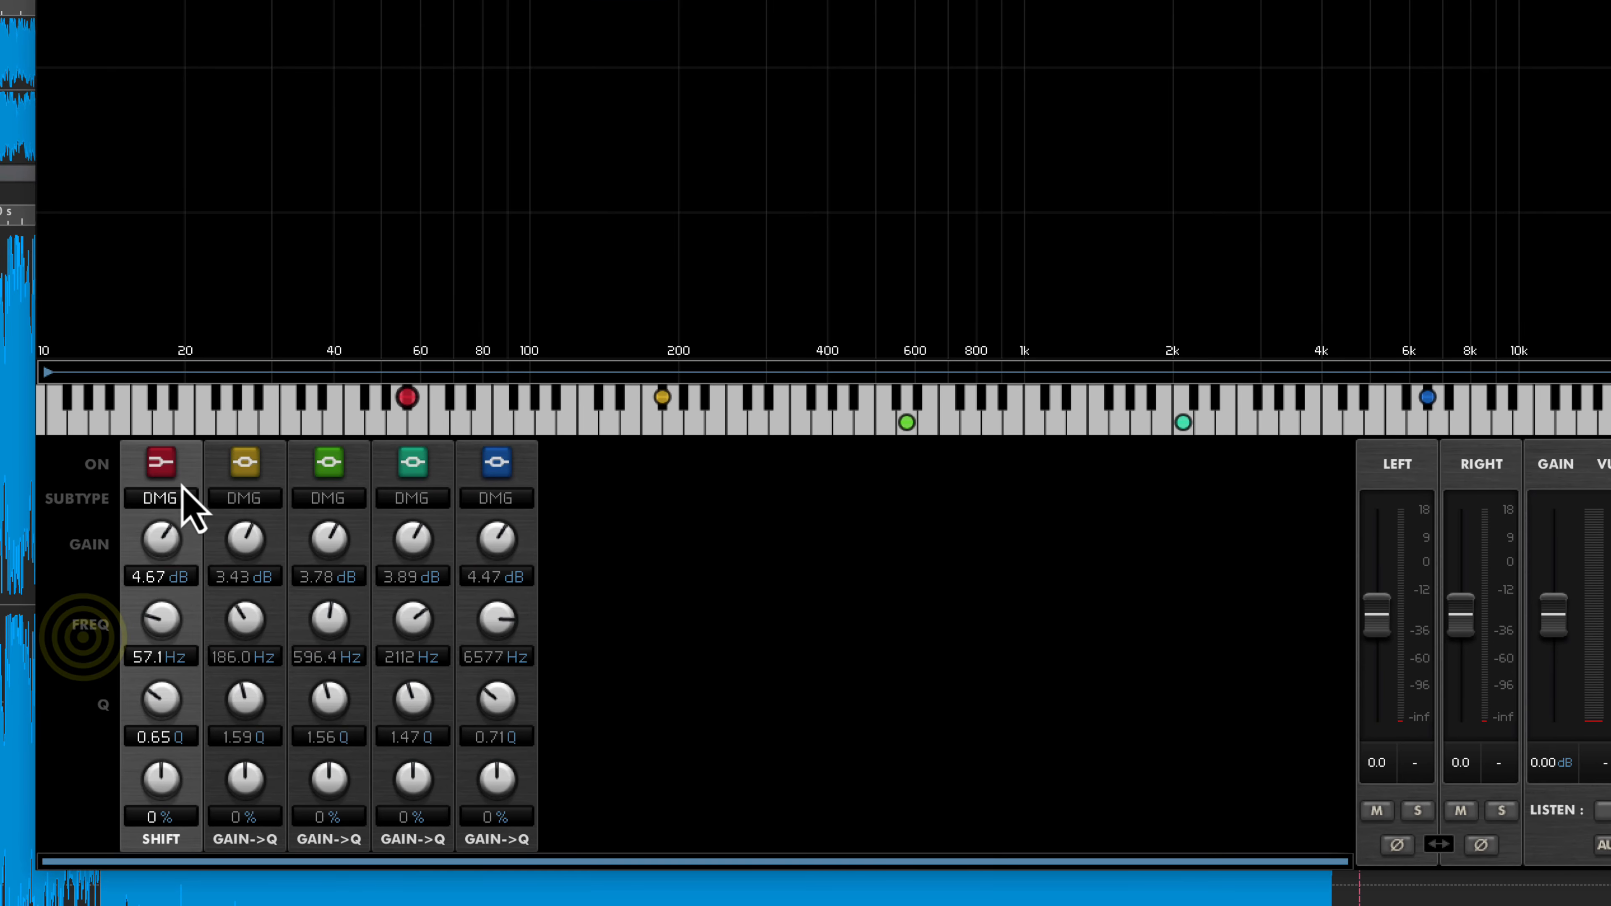
- Add several default 1000 Hz bands from the empty space beside the band columns and delete them again
left_click(582, 642)
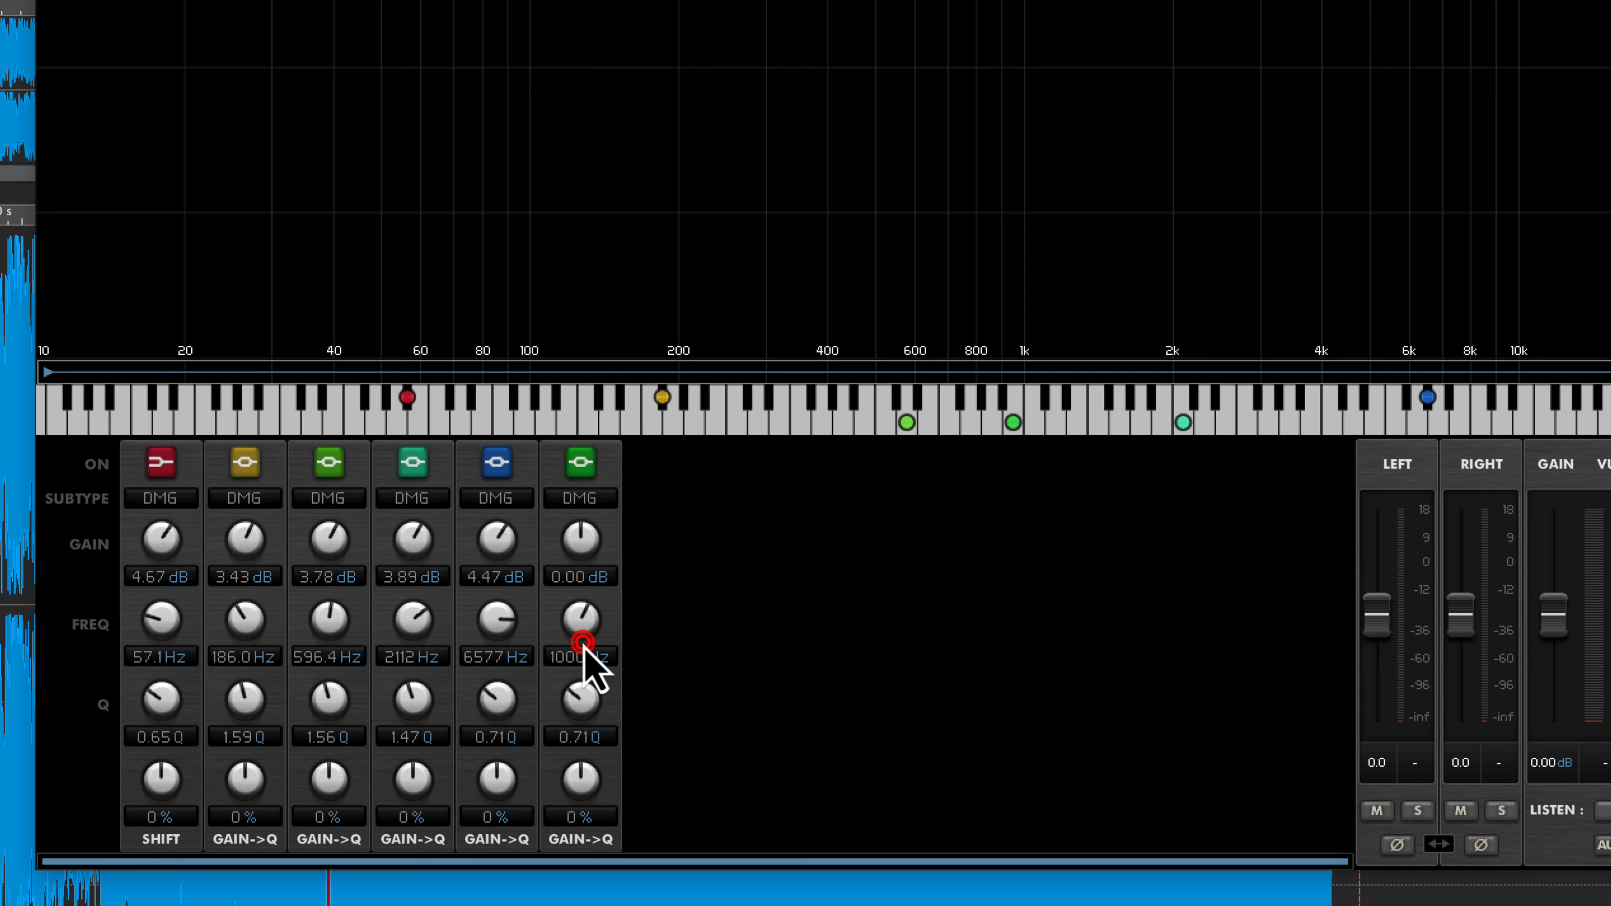
left_click(750, 657)
left_click(833, 657)
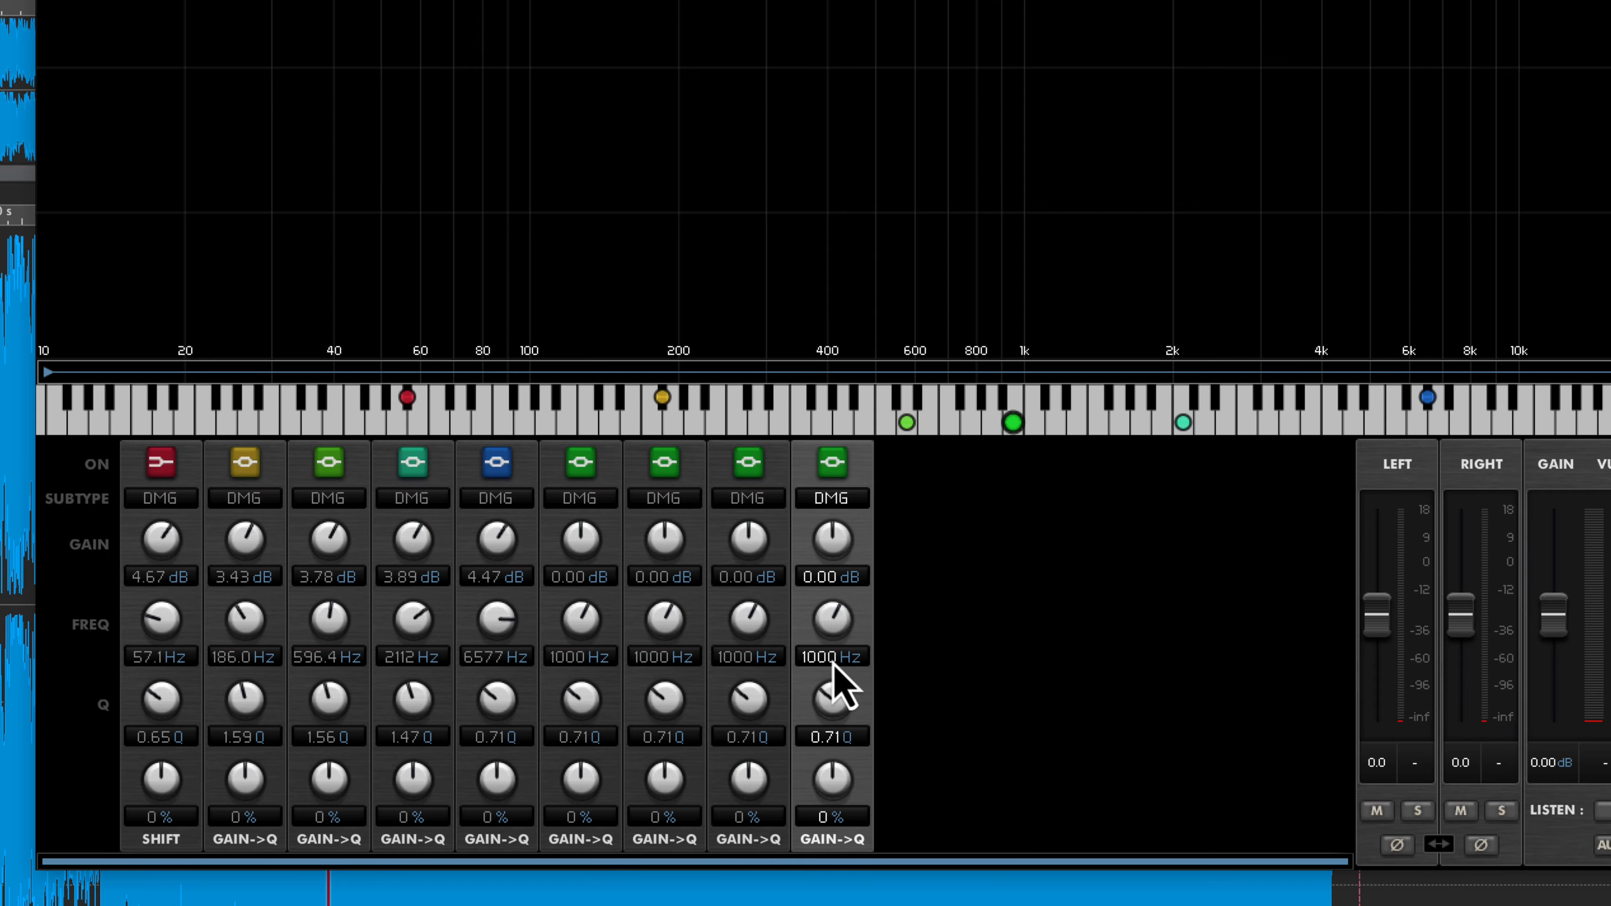
left_click(856, 654)
left_click(777, 634)
left_click(683, 615)
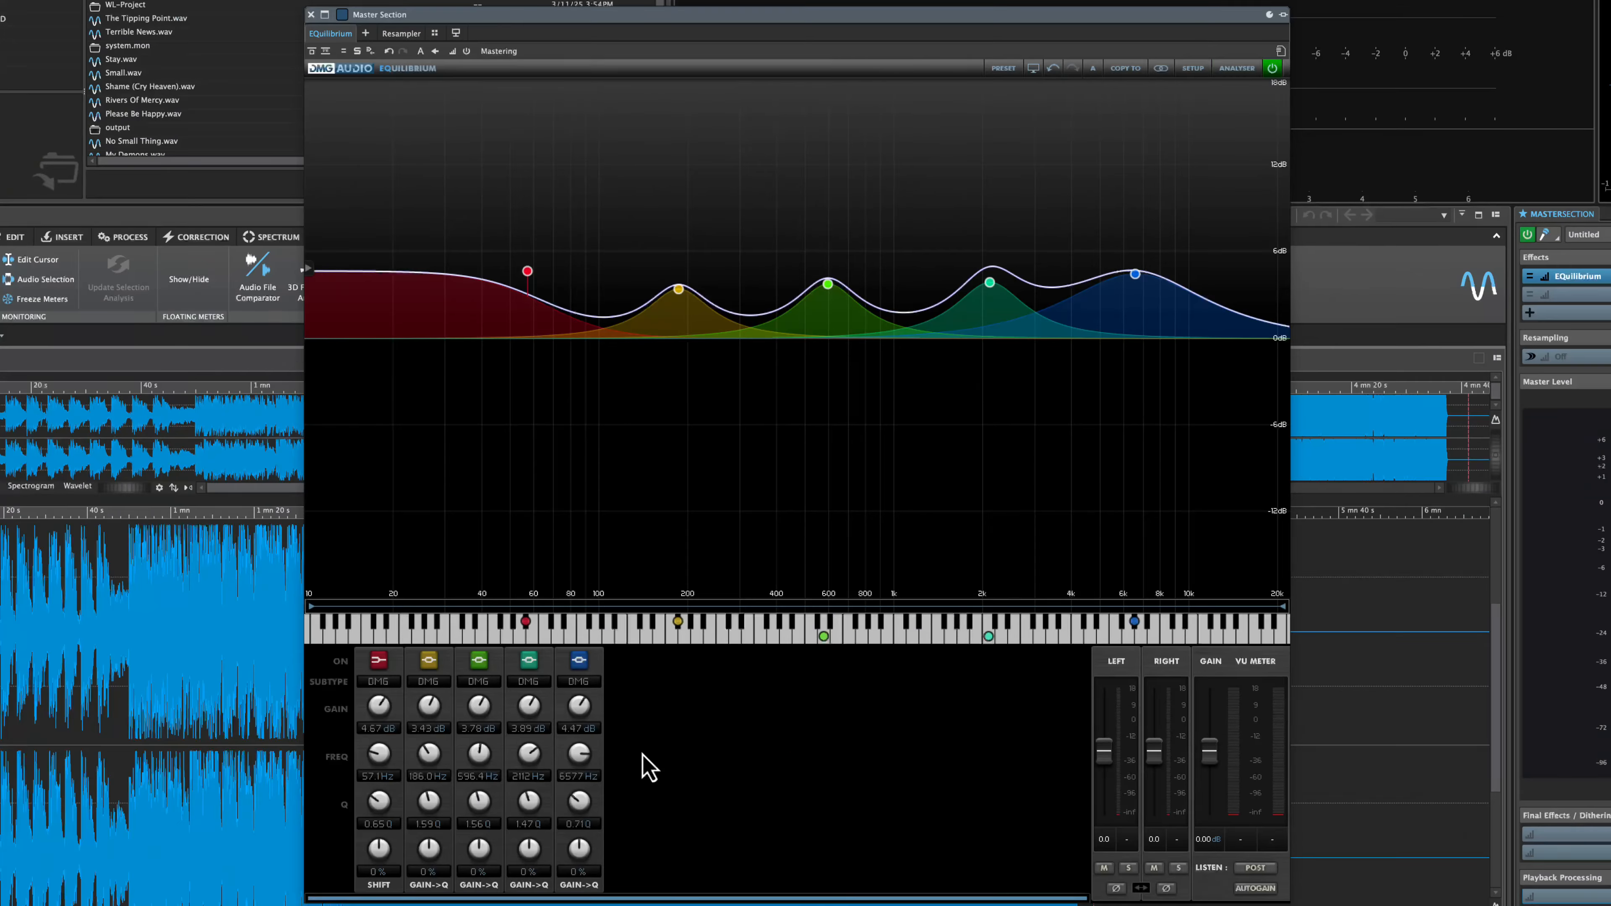
- Add one default 1000 Hz band beside the band columns and sort the bands by frequency
left_click(640, 763)
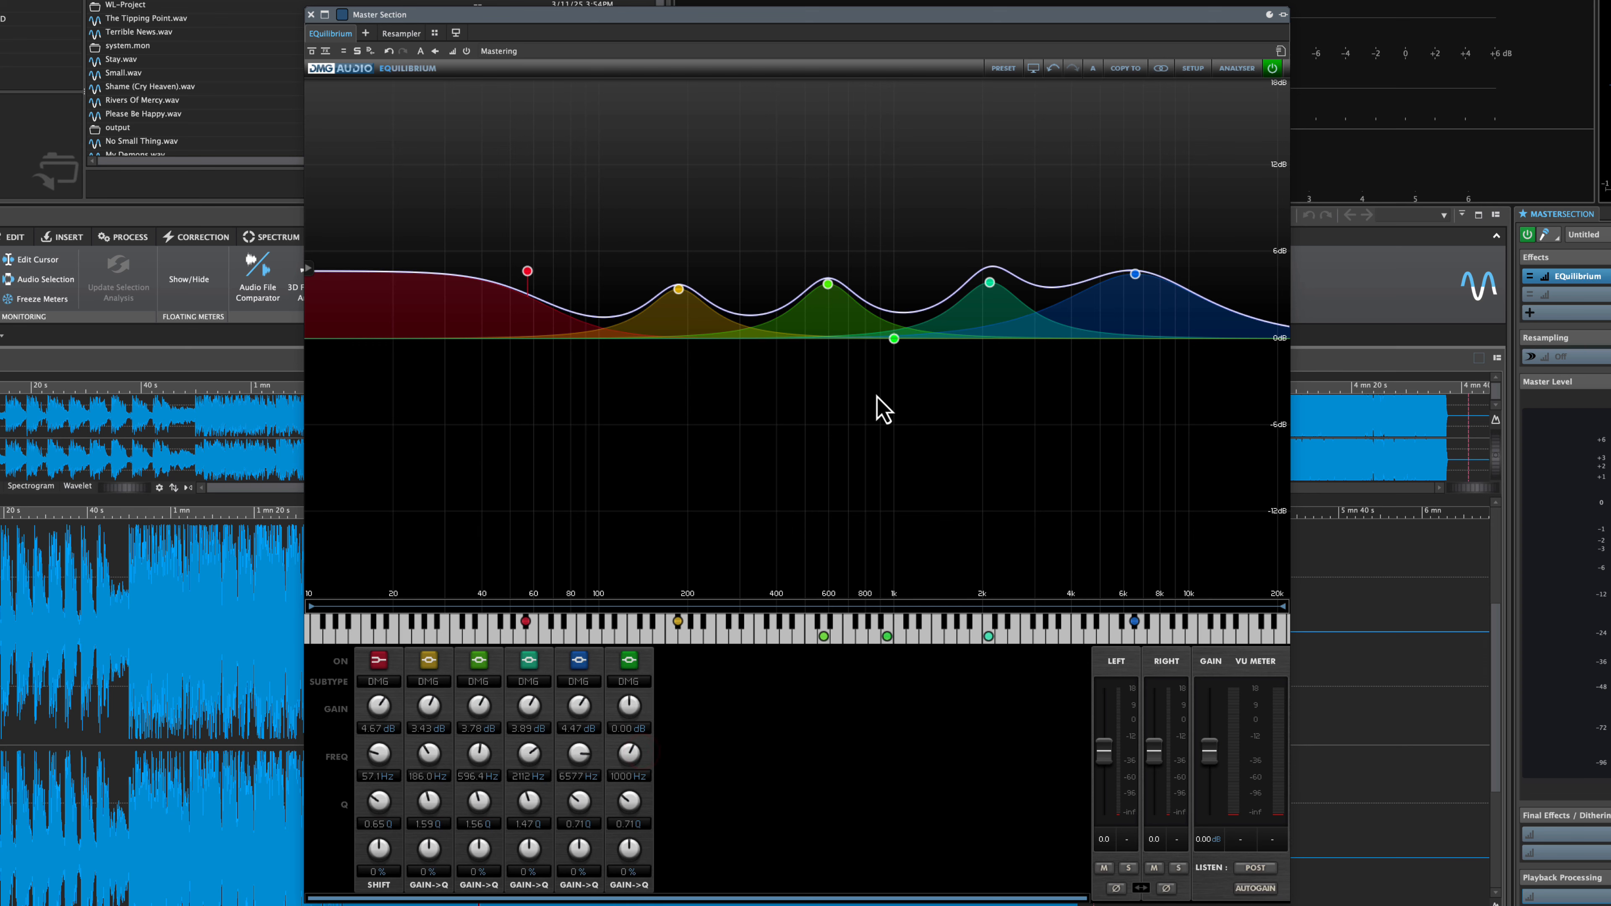
left_click(325, 783)
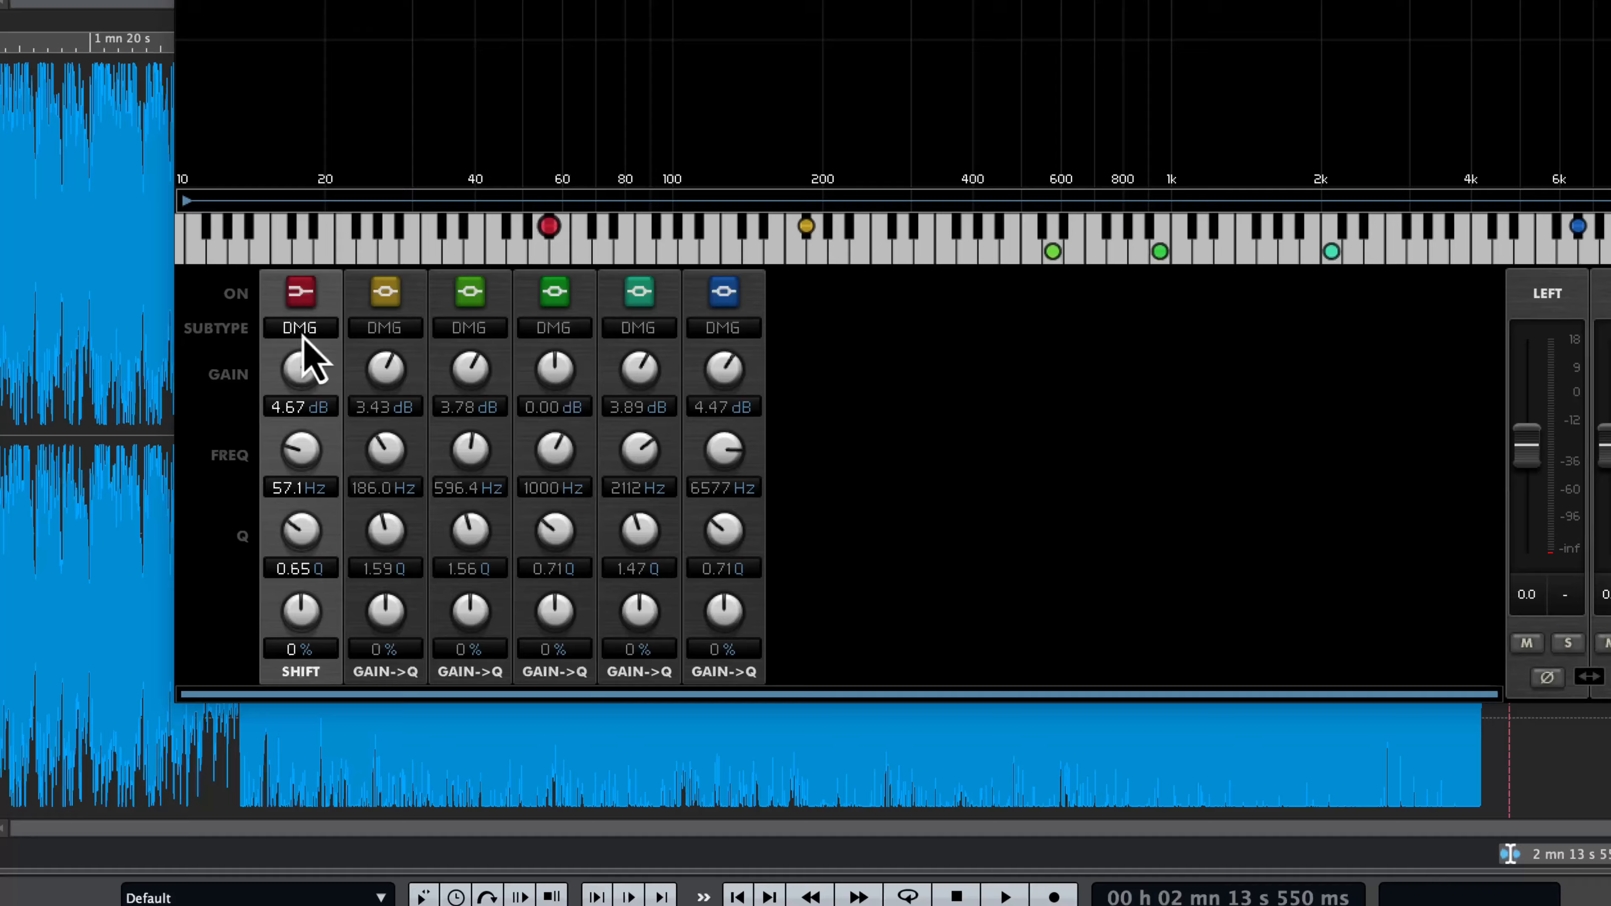
- Review the available subtypes for the low shelf and the 186 Hz peak band without changing either
left_click(379, 682)
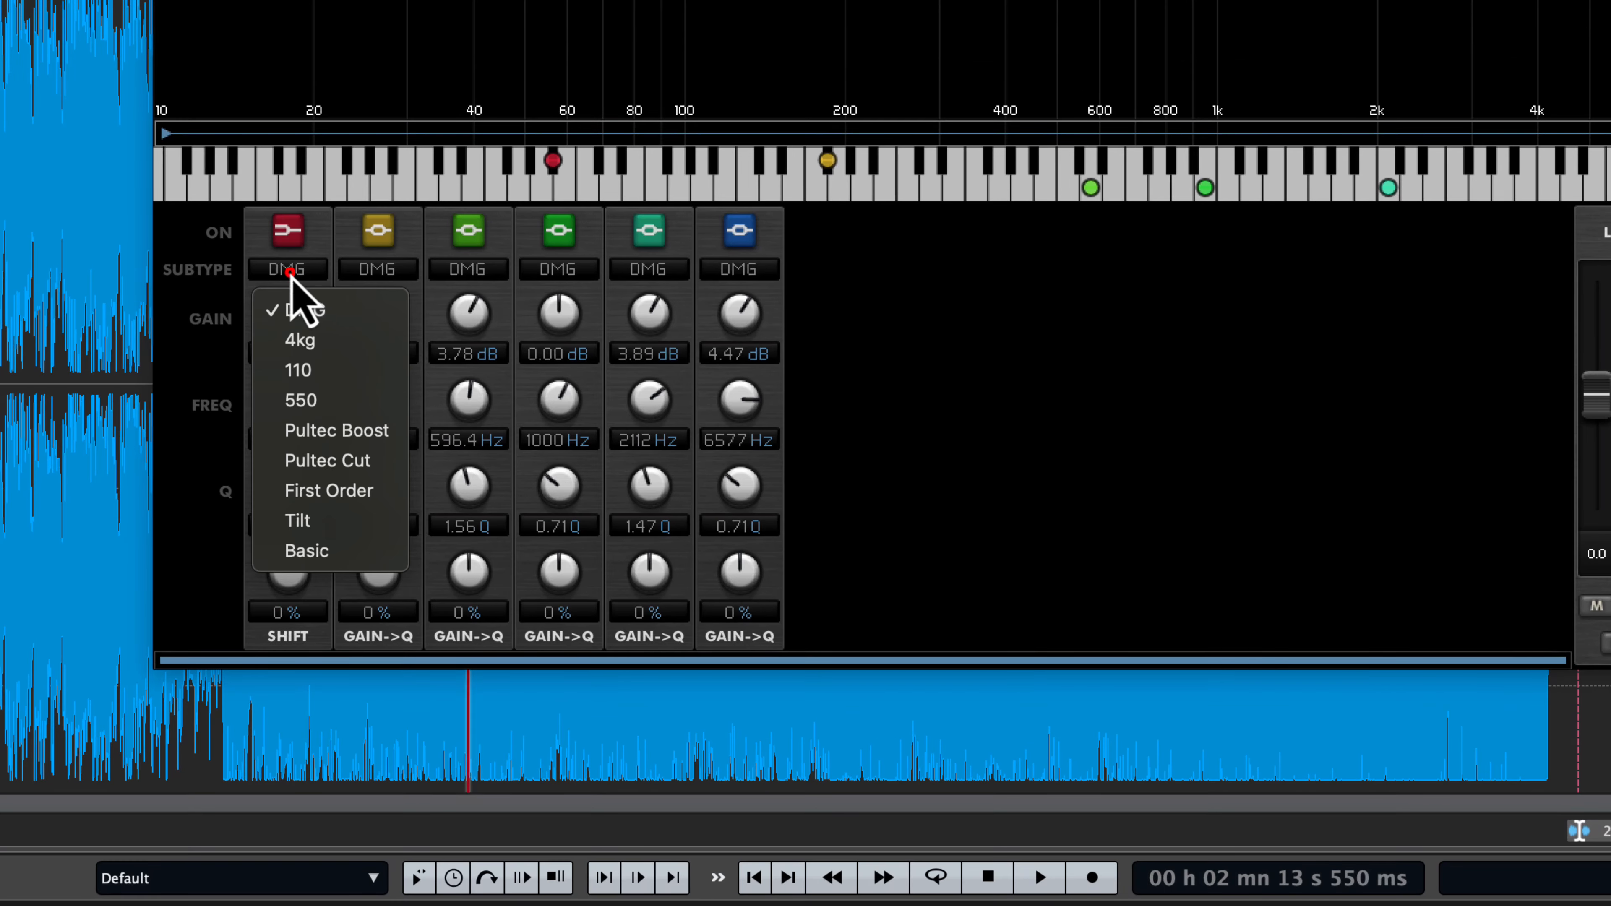
left_click(389, 286)
left_click(388, 279)
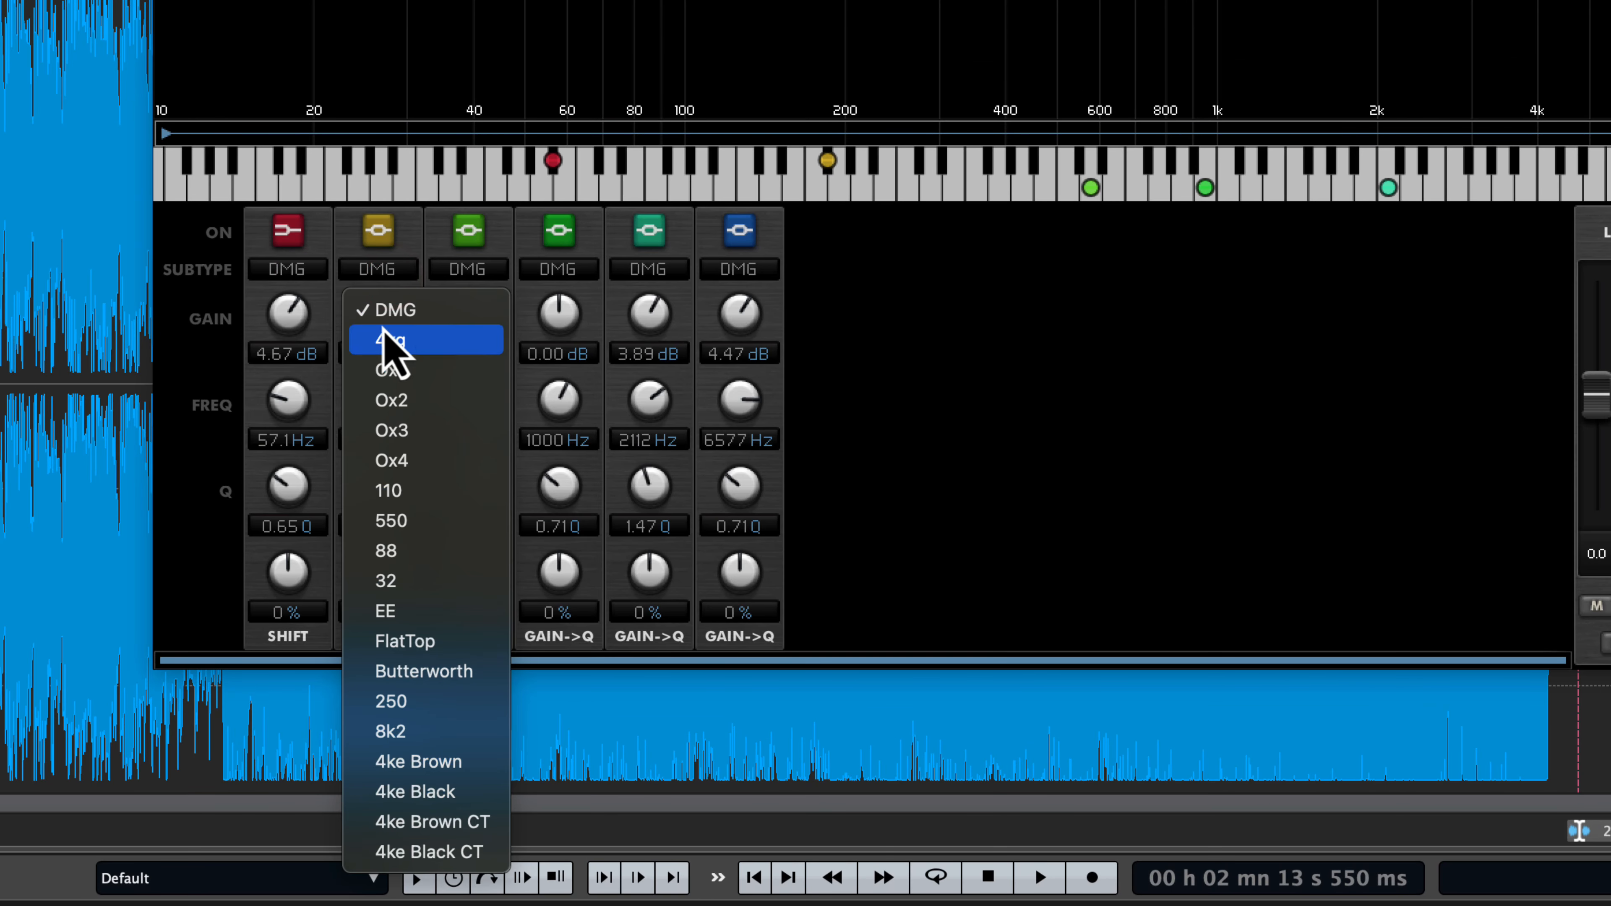
left_click(381, 283)
- Set the low shelf's frequency to about 72.2 Hz and its gain to 5 dB
left_click_drag(293, 320, 300, 338)
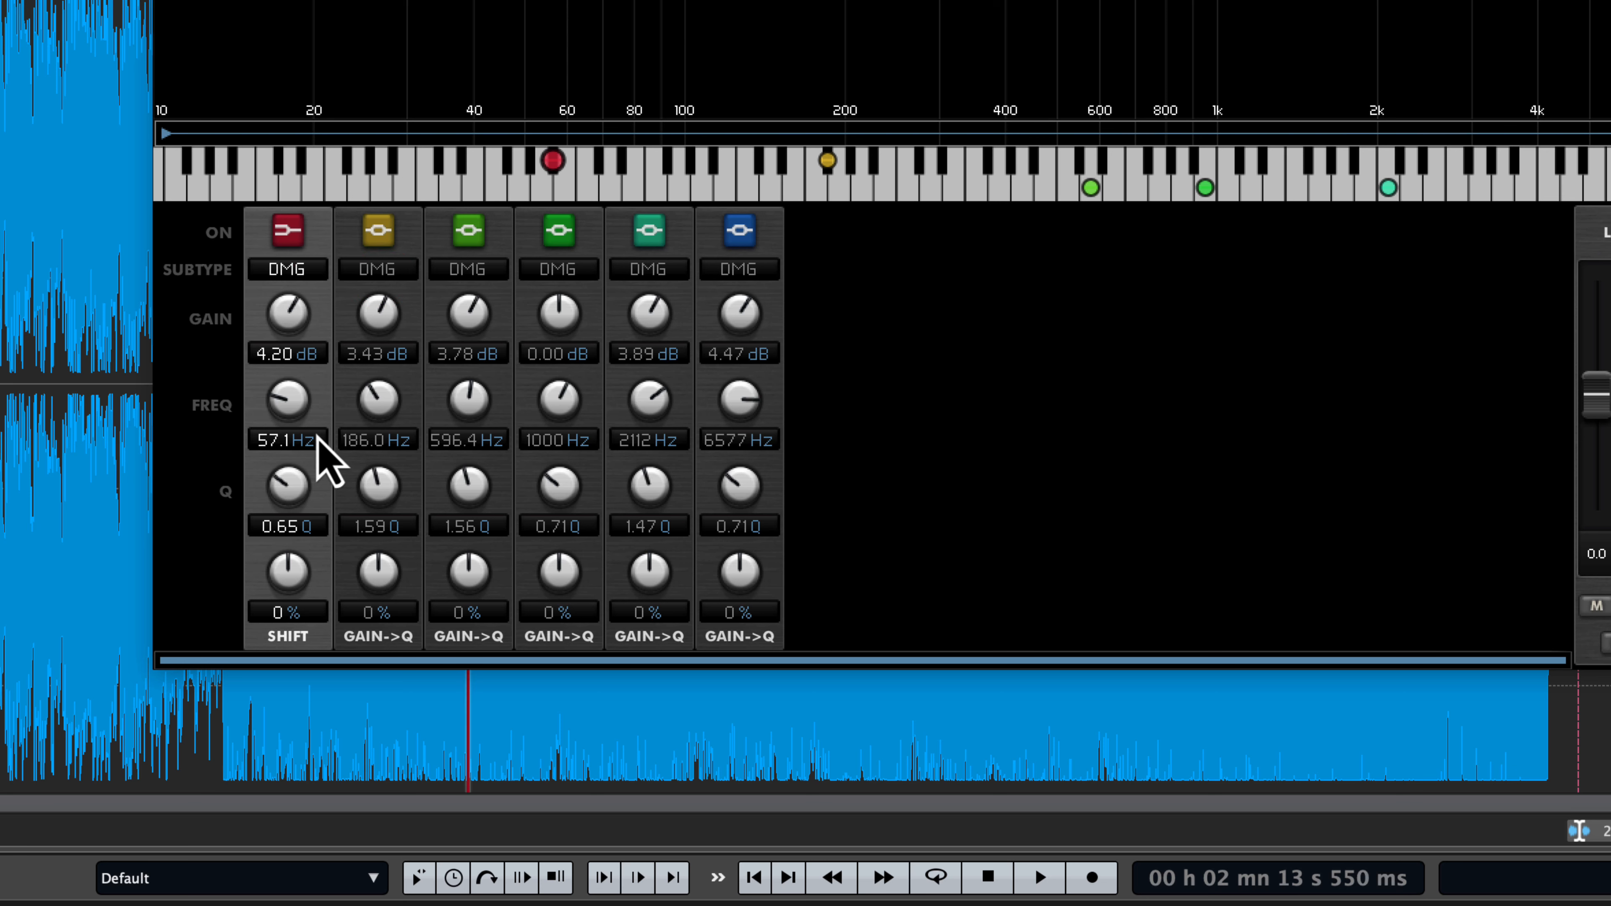
mouse_move(314, 438)
left_mouse_down()
mouse_move(289, 332)
mouse_move(284, 361)
left_mouse_up()
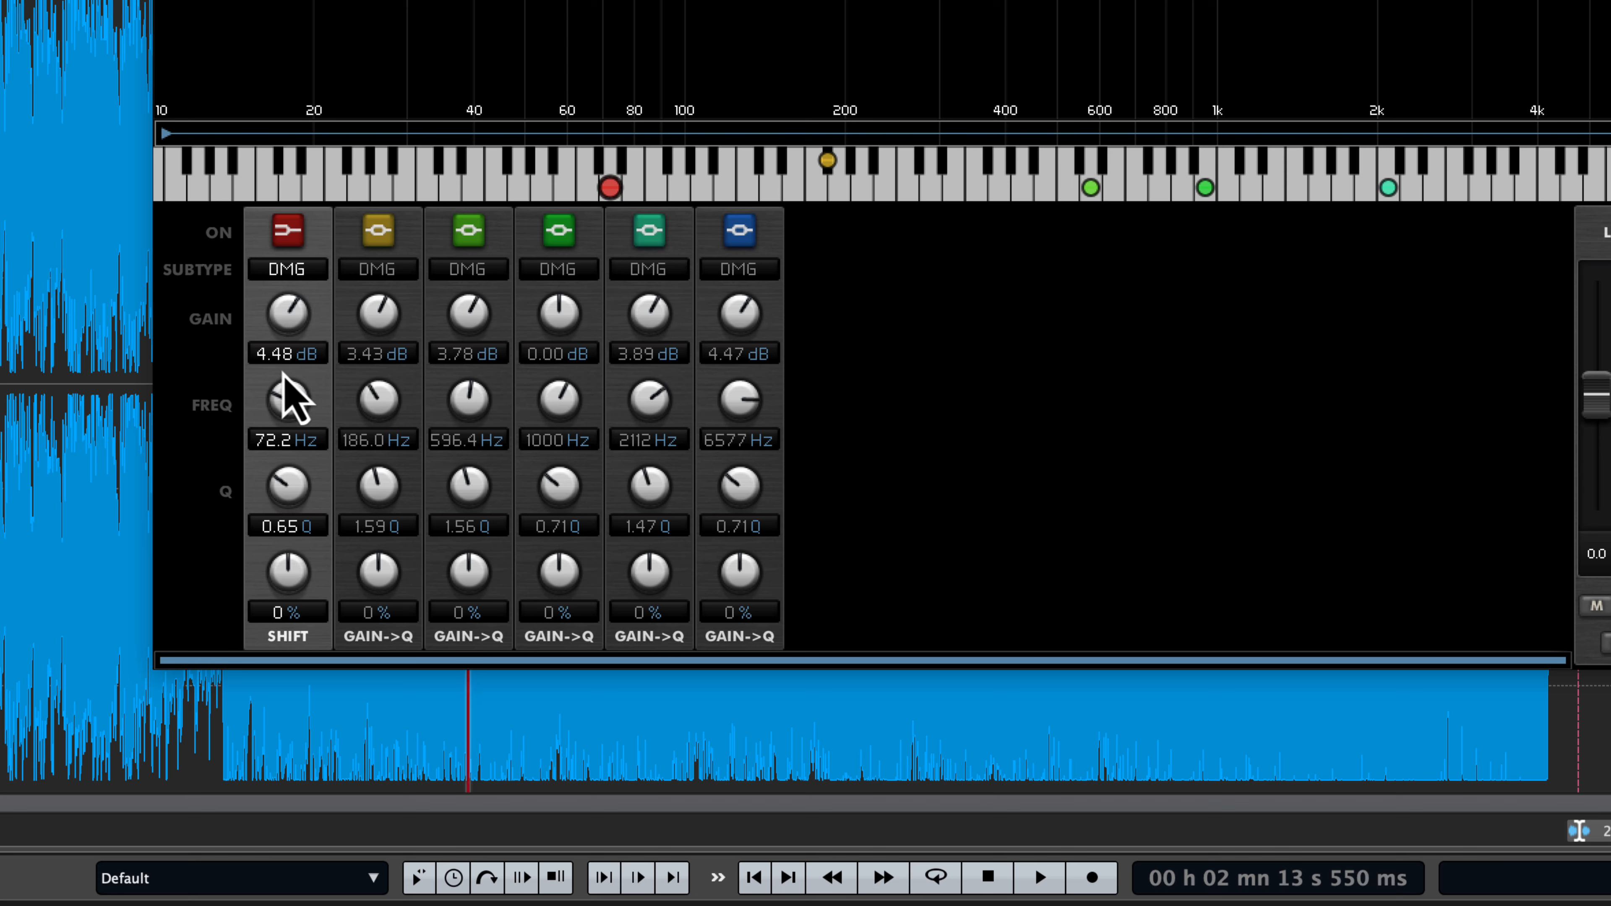
double_click(280, 358)
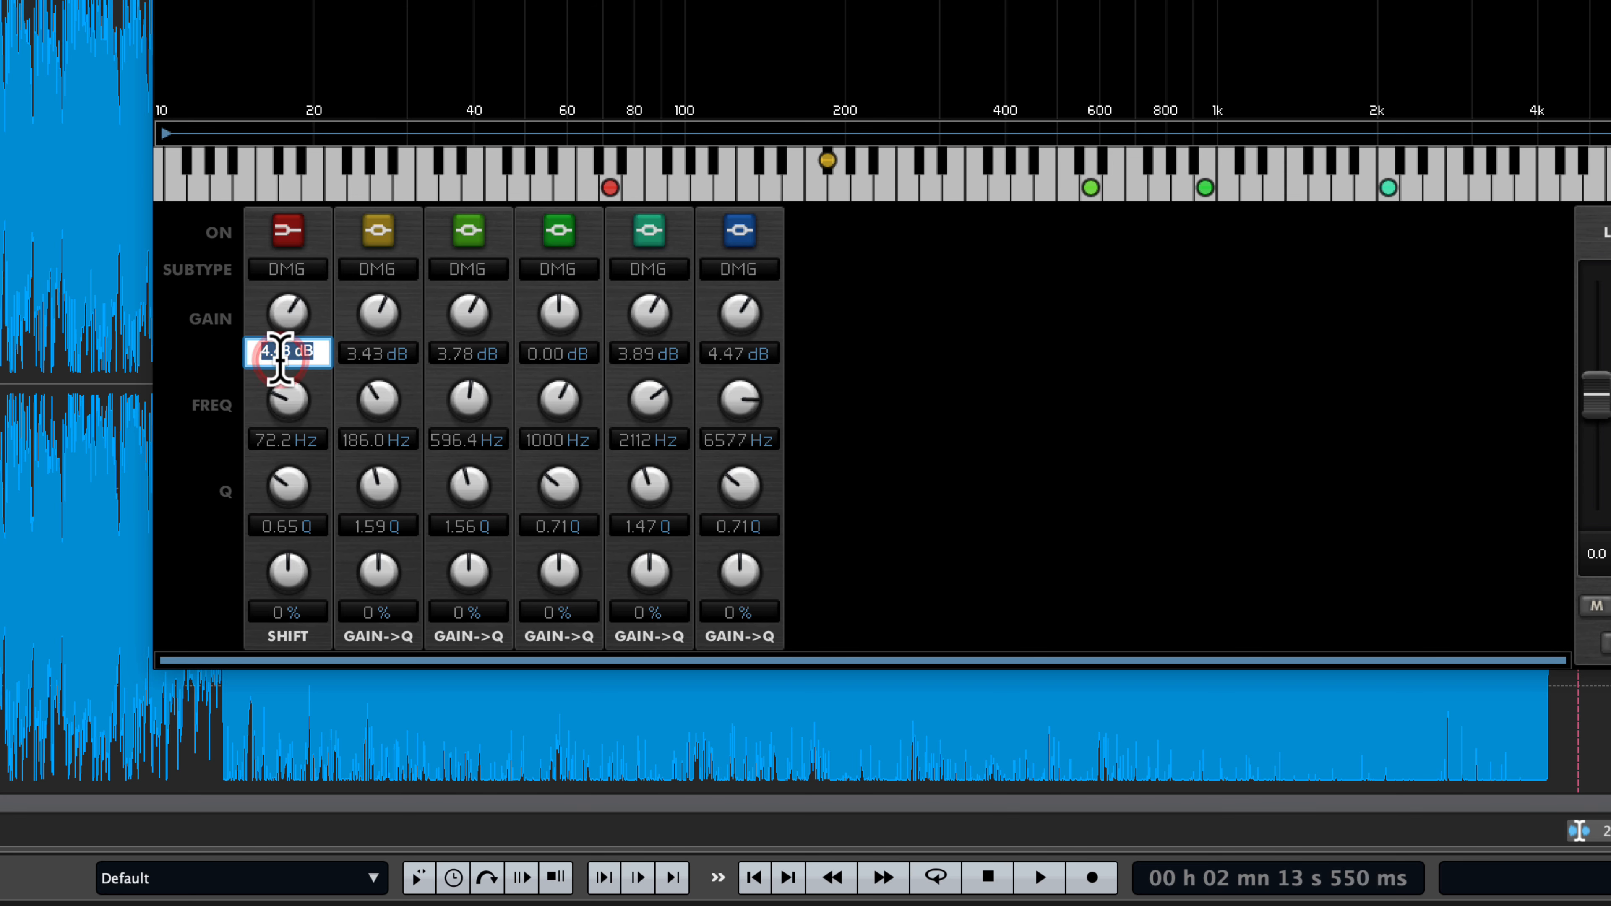
type("5")
key("Return")
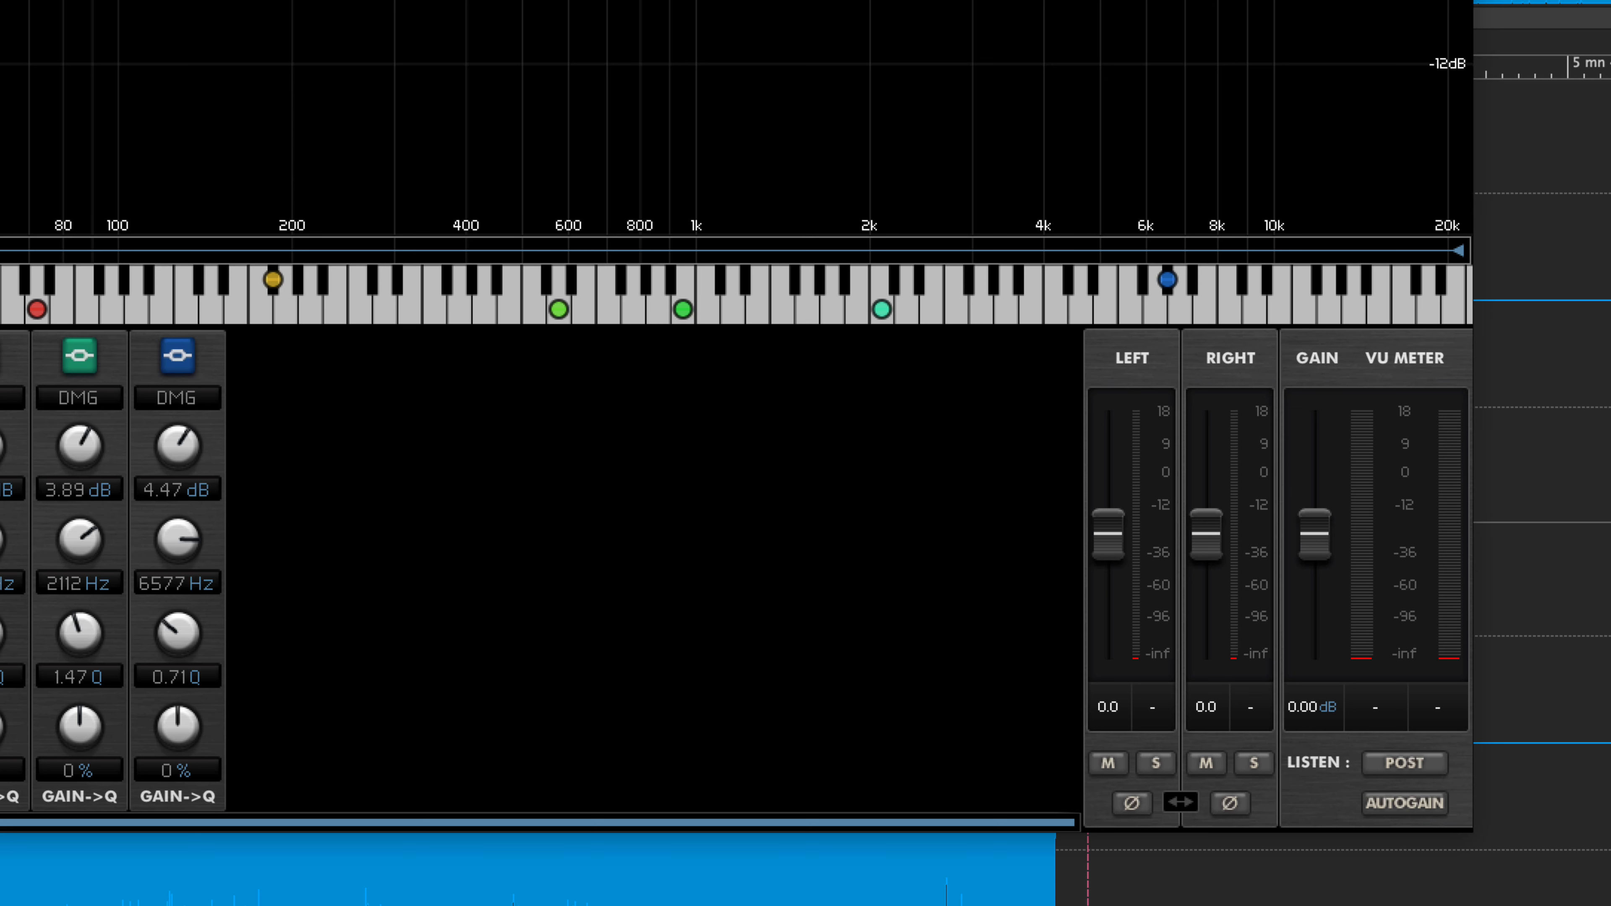
- Start playback, pull the right channel fader all the way down and reset it to 0.0
key("space")
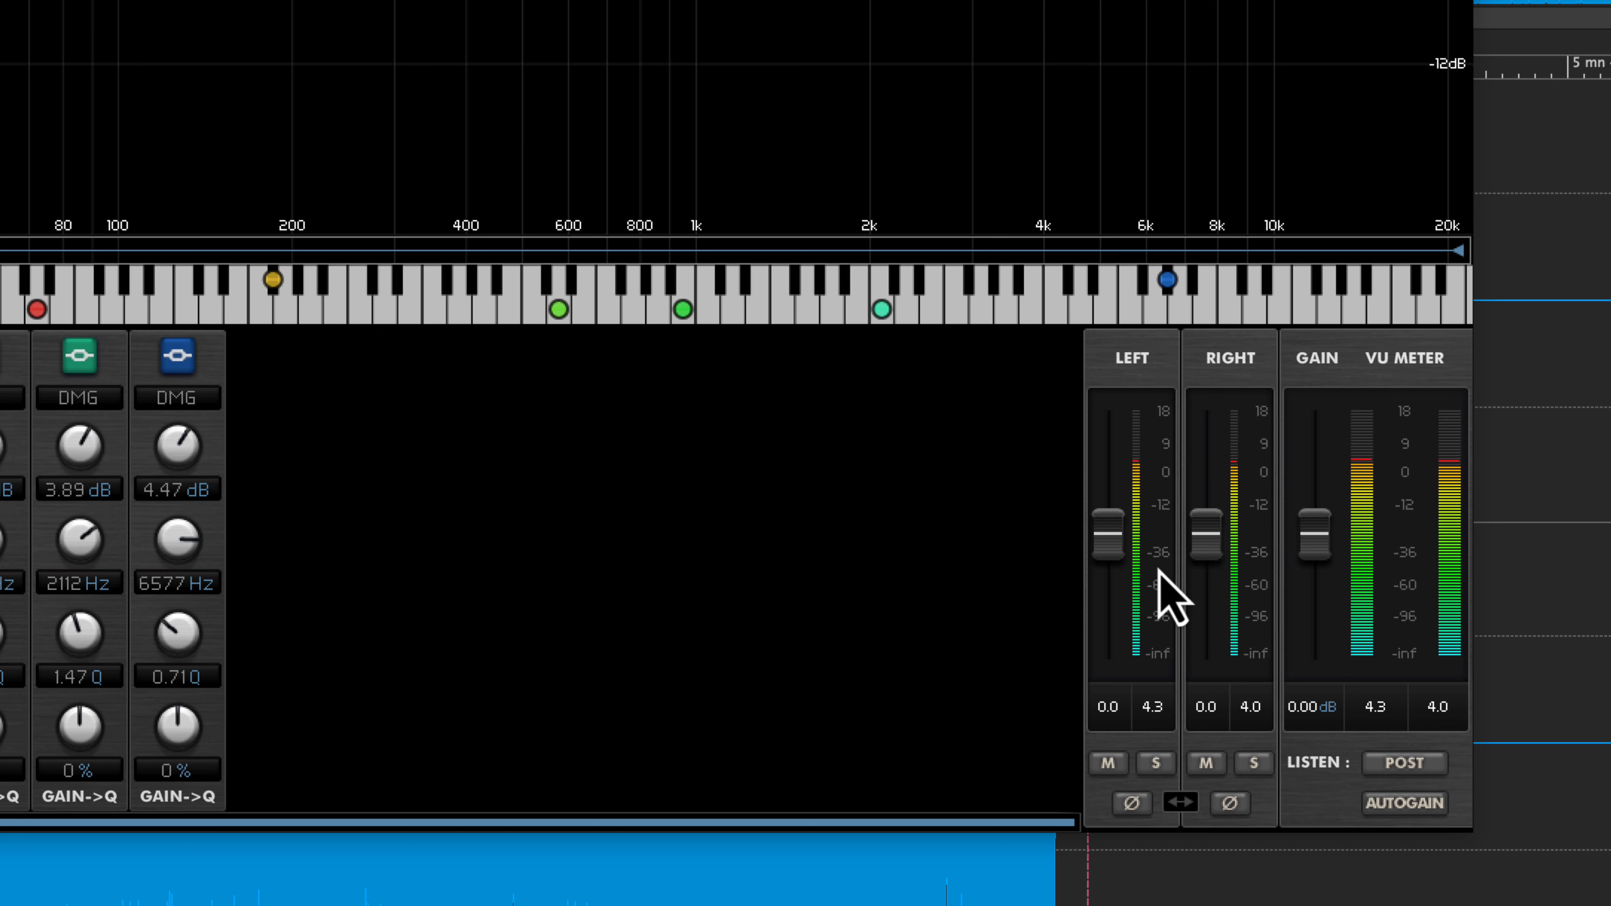
left_click_drag(1213, 538, 1213, 660)
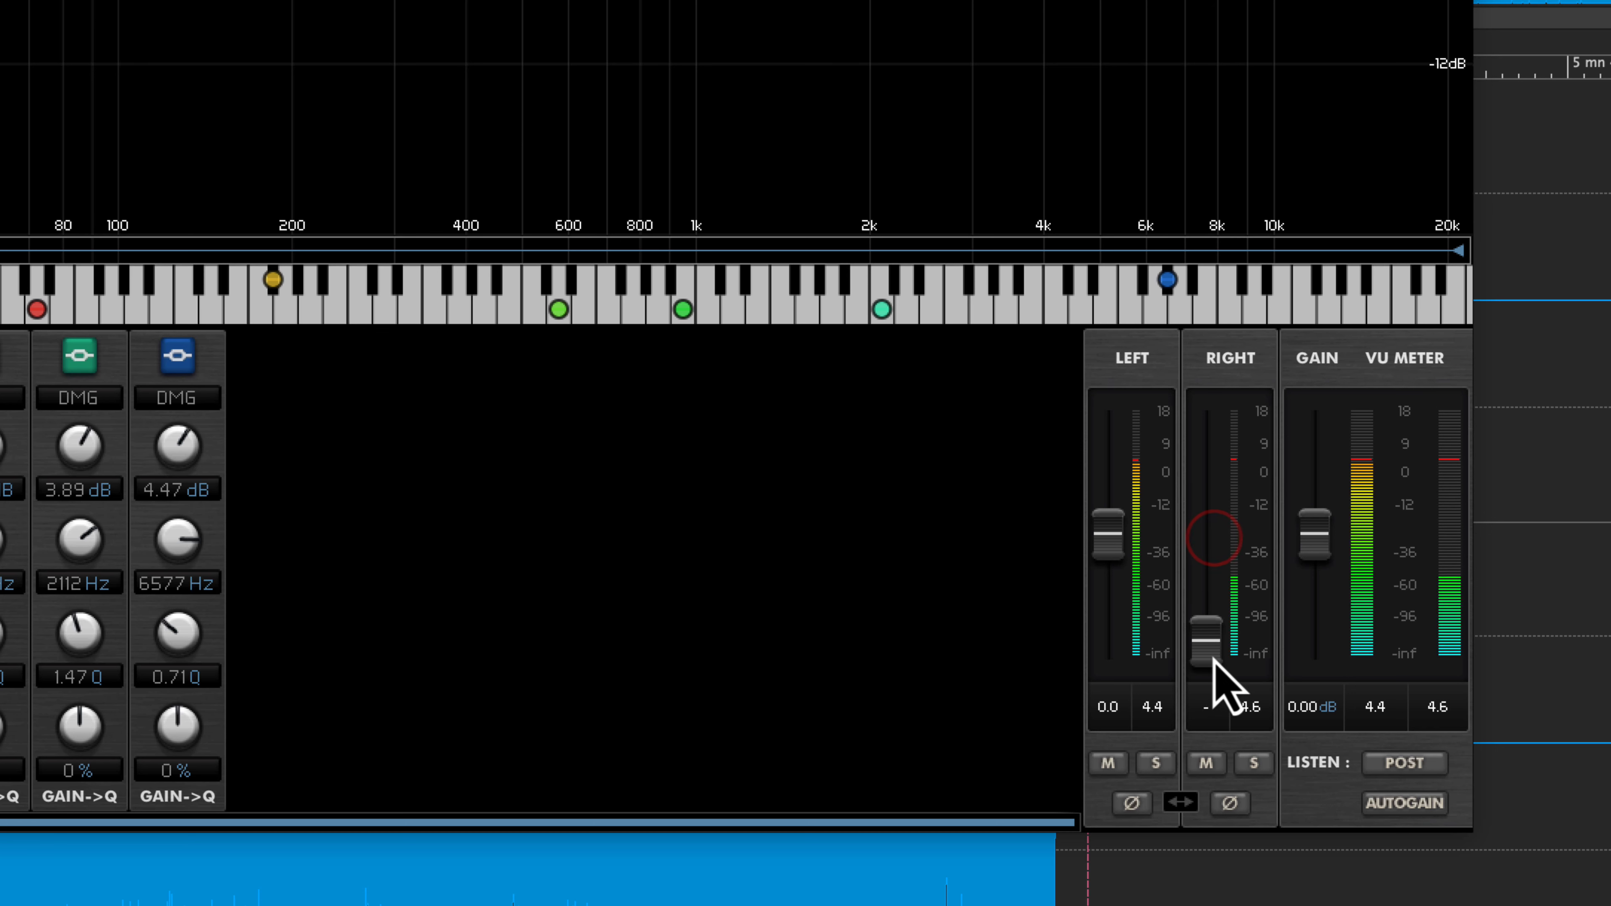
double_click(1207, 641)
- Try the left channel's mute and both channels' solo, switching each off again
left_click(1108, 763)
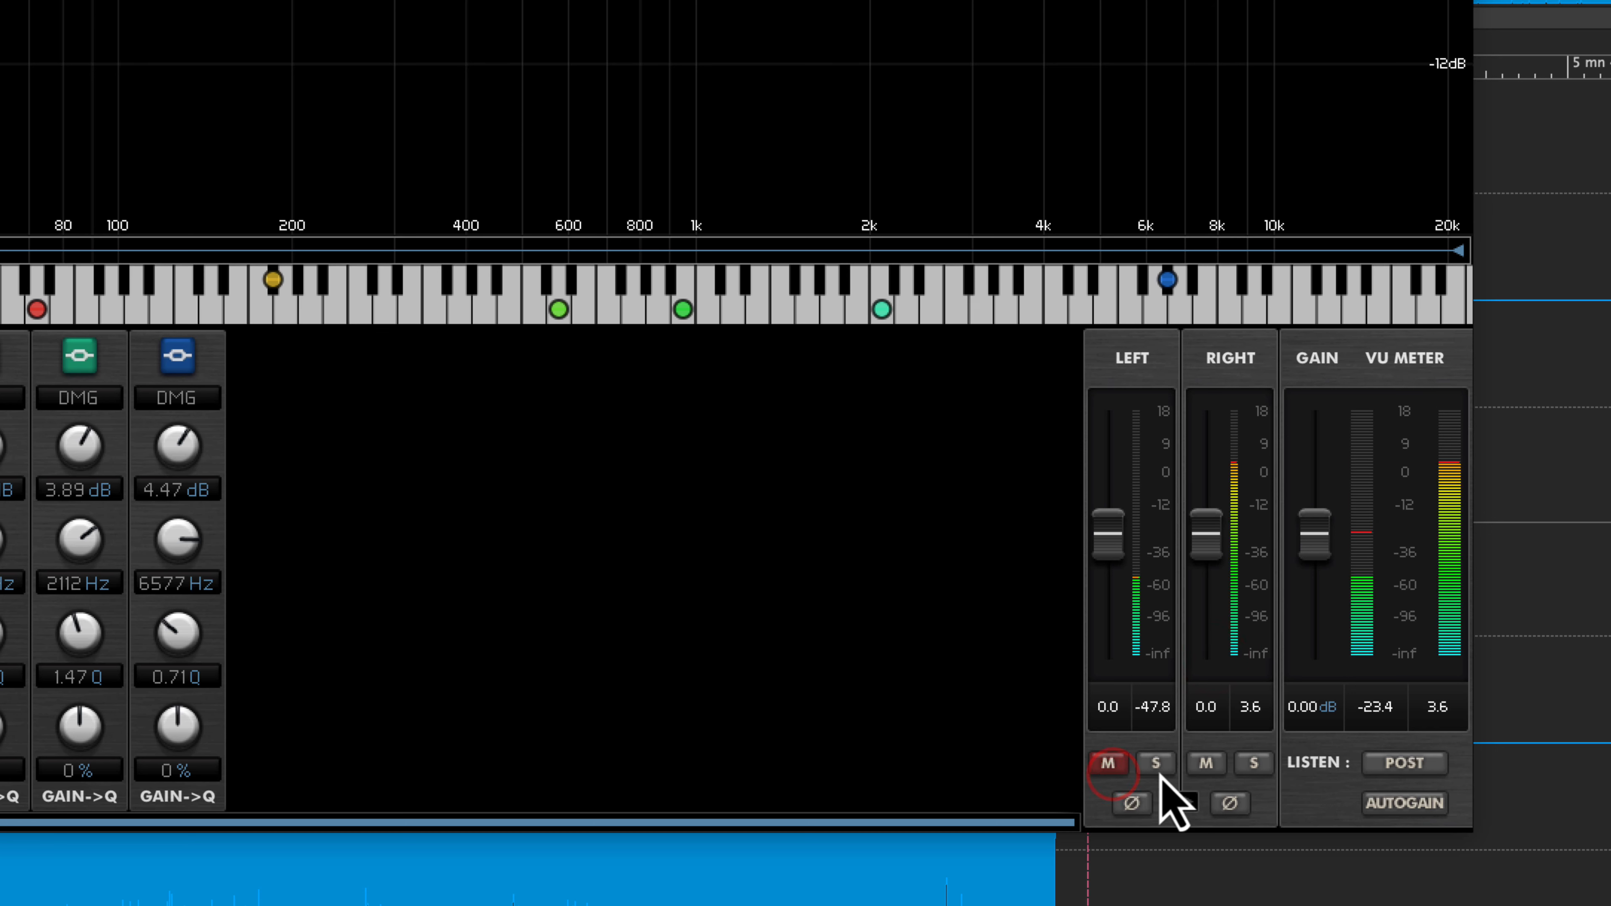
left_click(1108, 763)
left_click(1156, 763)
left_click(1255, 765)
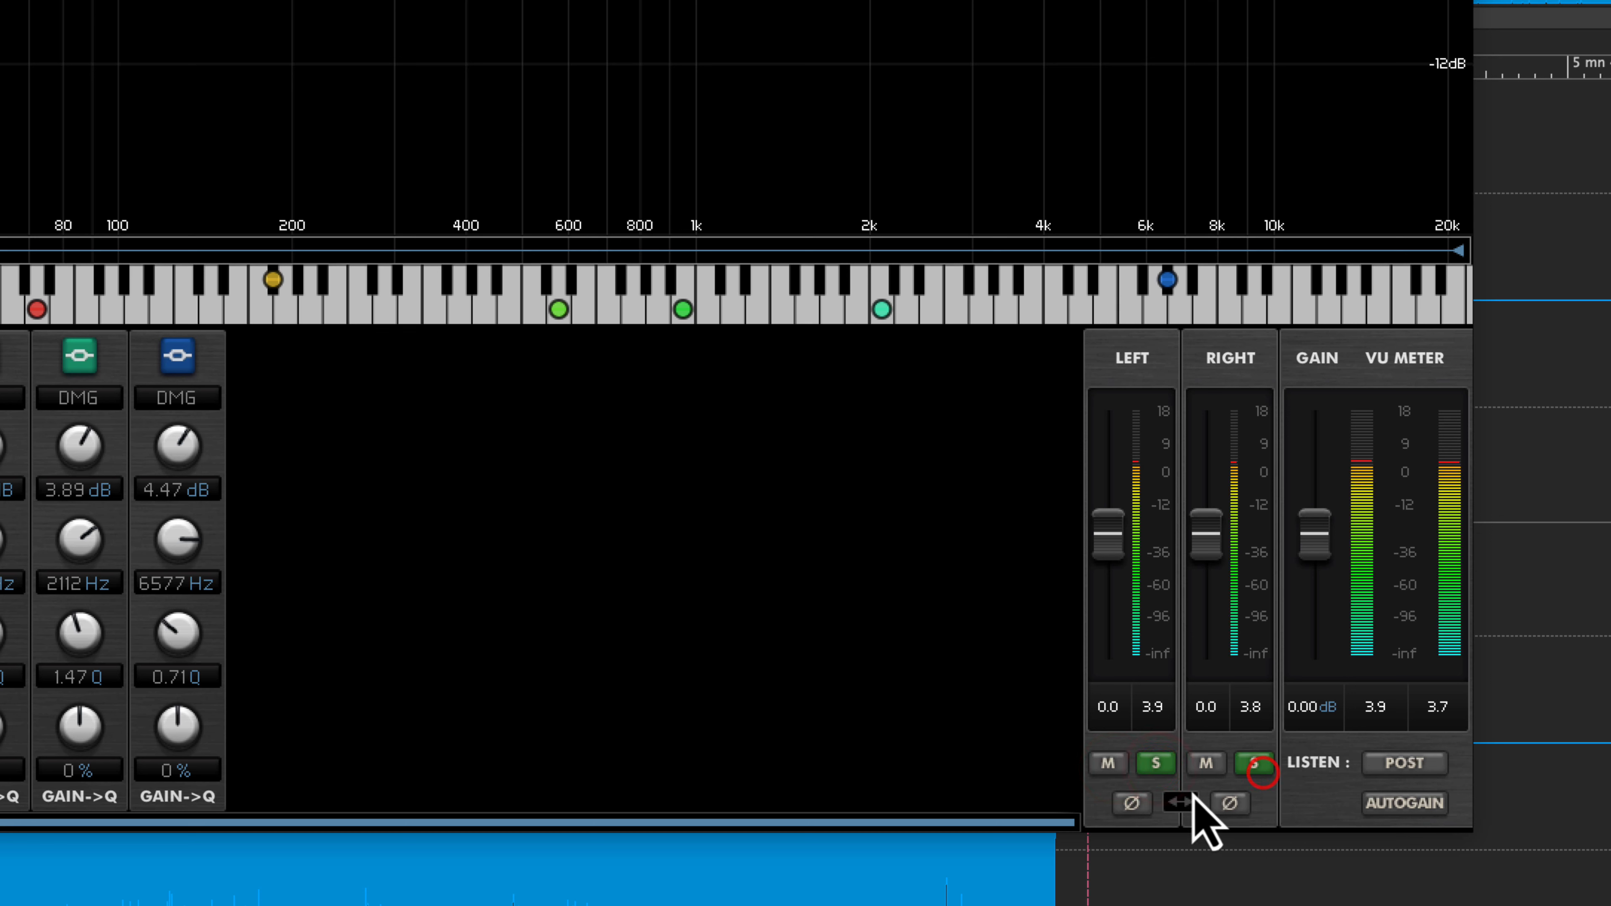
left_click(1156, 763)
left_click(1254, 764)
- Try the left channel's polarity inversion, then link the channel faders, raise them to about 3.6, reset and unlink them
left_click(1134, 804)
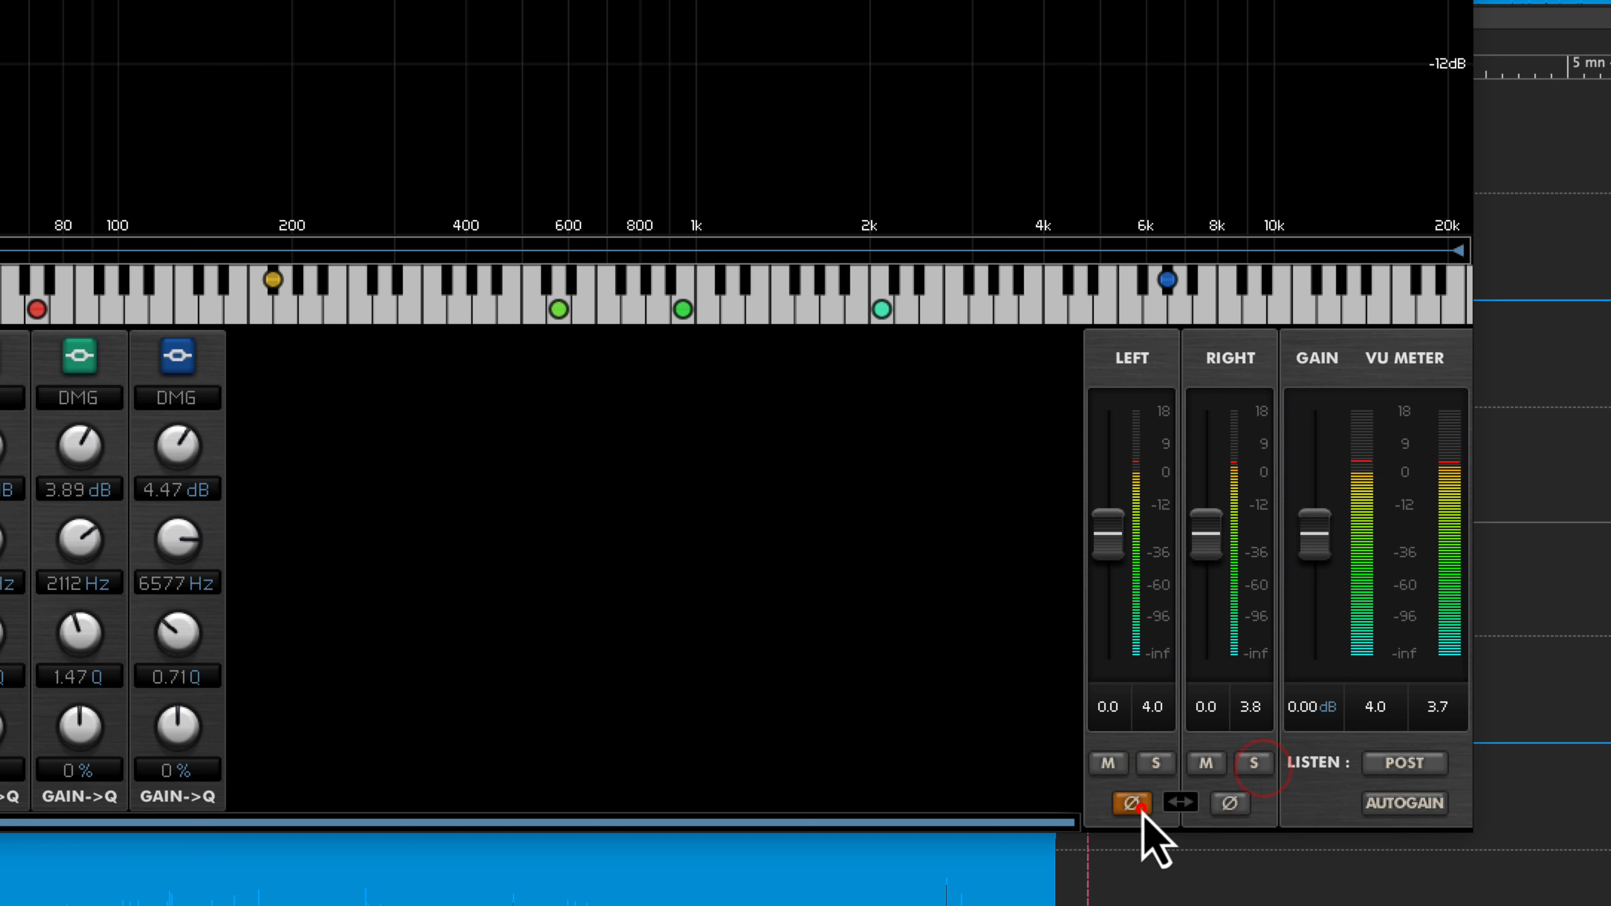
left_click(1135, 803)
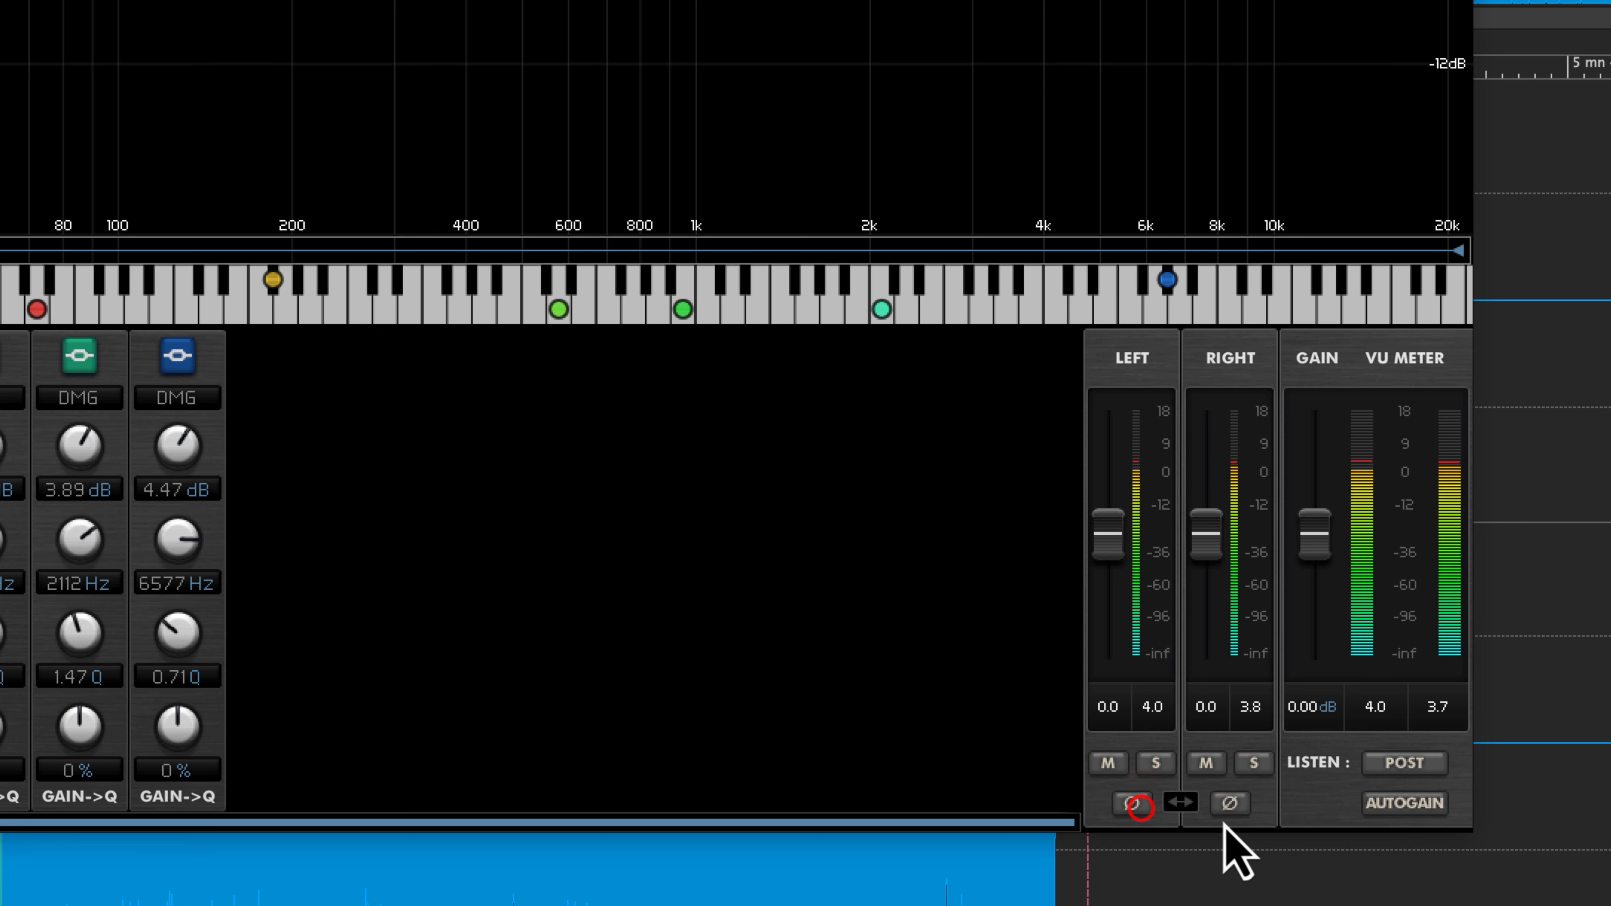
left_click(1181, 803)
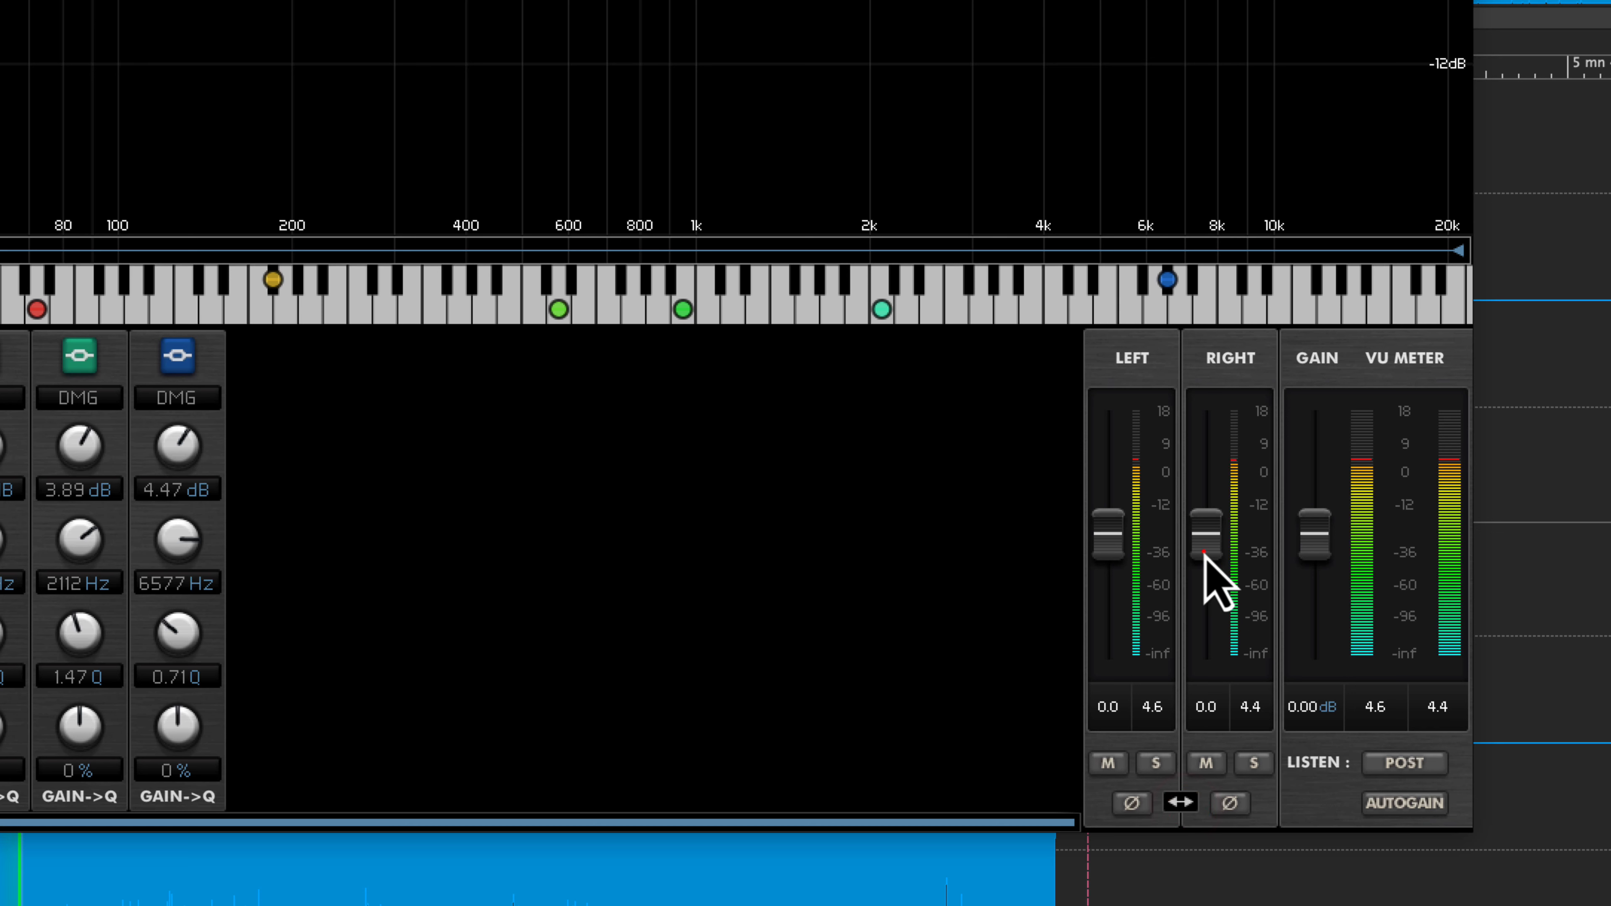
mouse_move(1205, 548)
left_mouse_down()
mouse_move(1210, 647)
mouse_move(1212, 525)
mouse_move(1212, 540)
left_mouse_up()
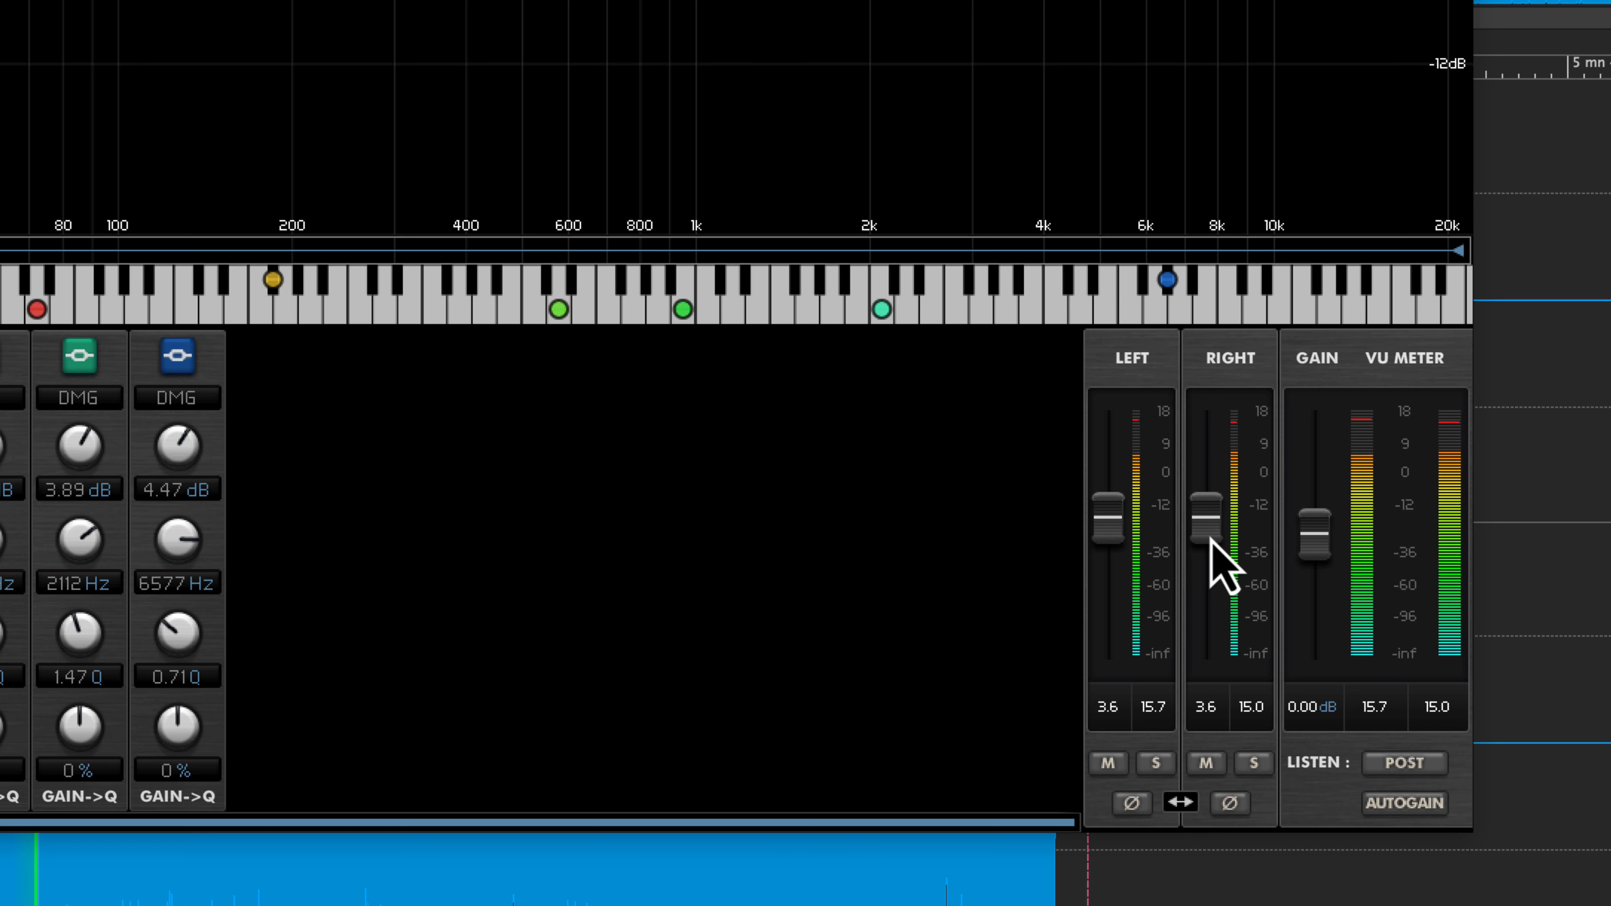
double_click(1211, 540)
left_click(1182, 806)
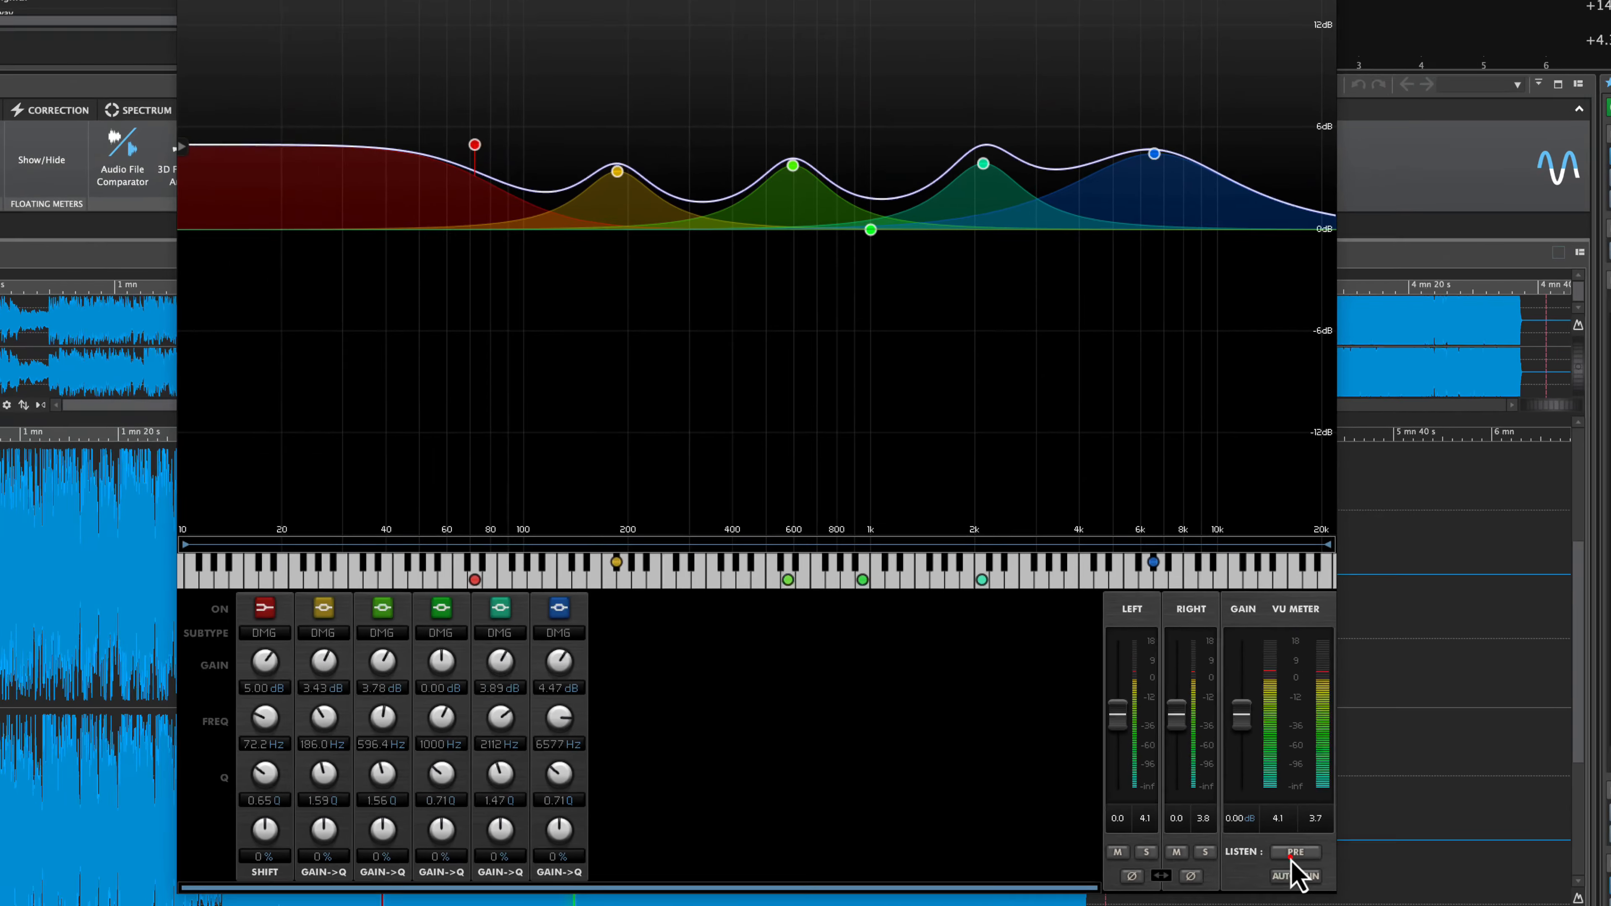
- Turn on autogain and apply its compensation to the channel faders
left_click(1385, 779)
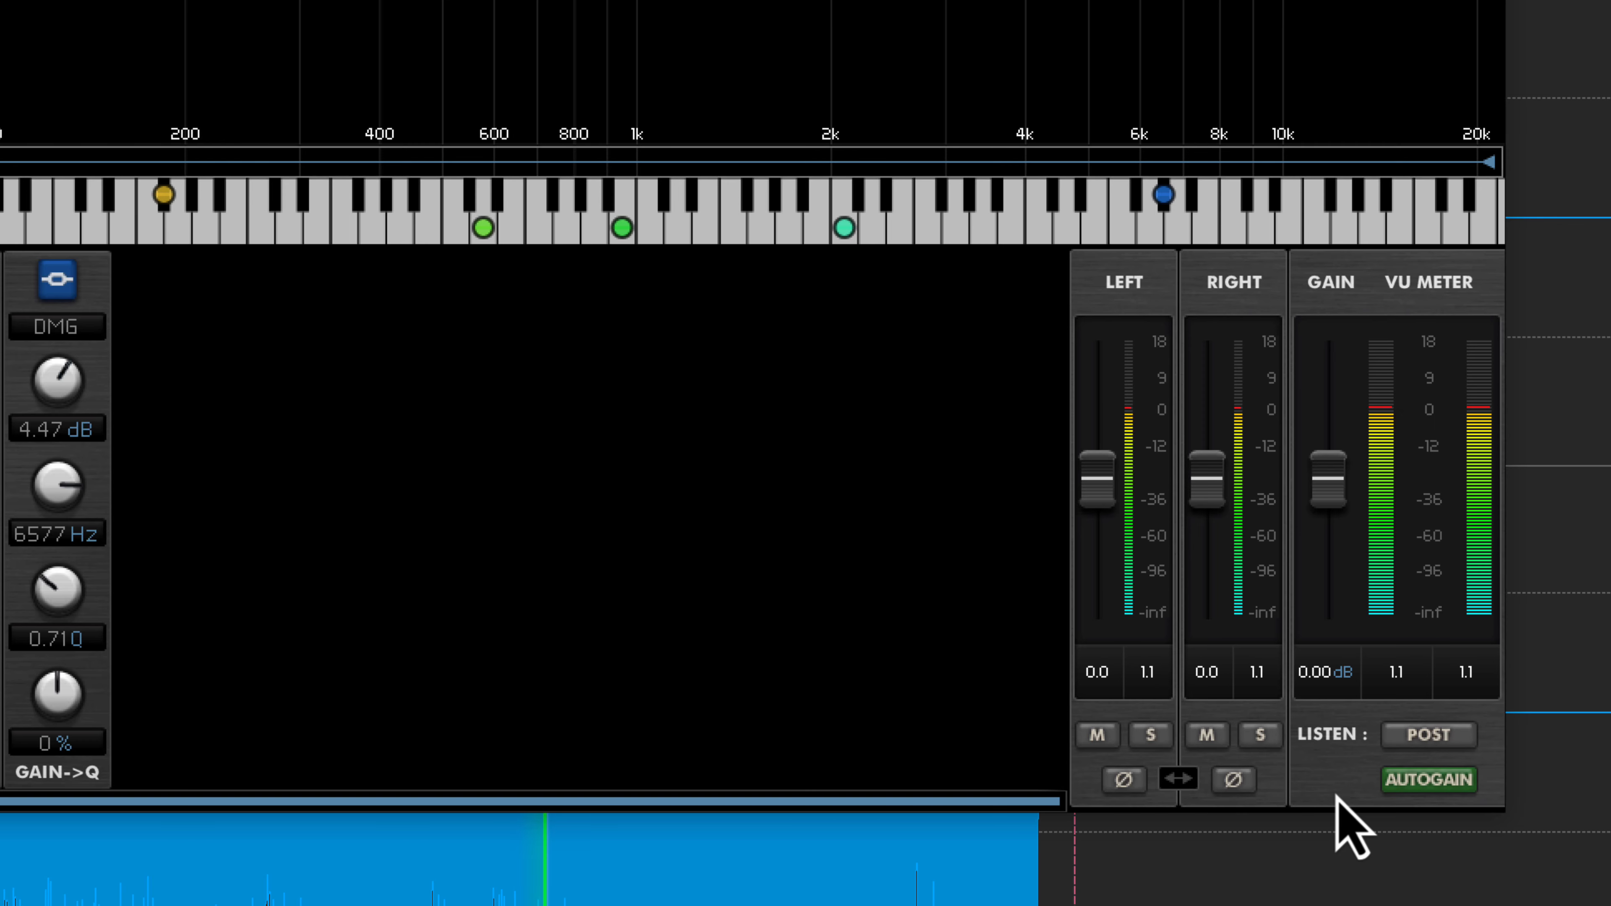
left_click(1424, 778)
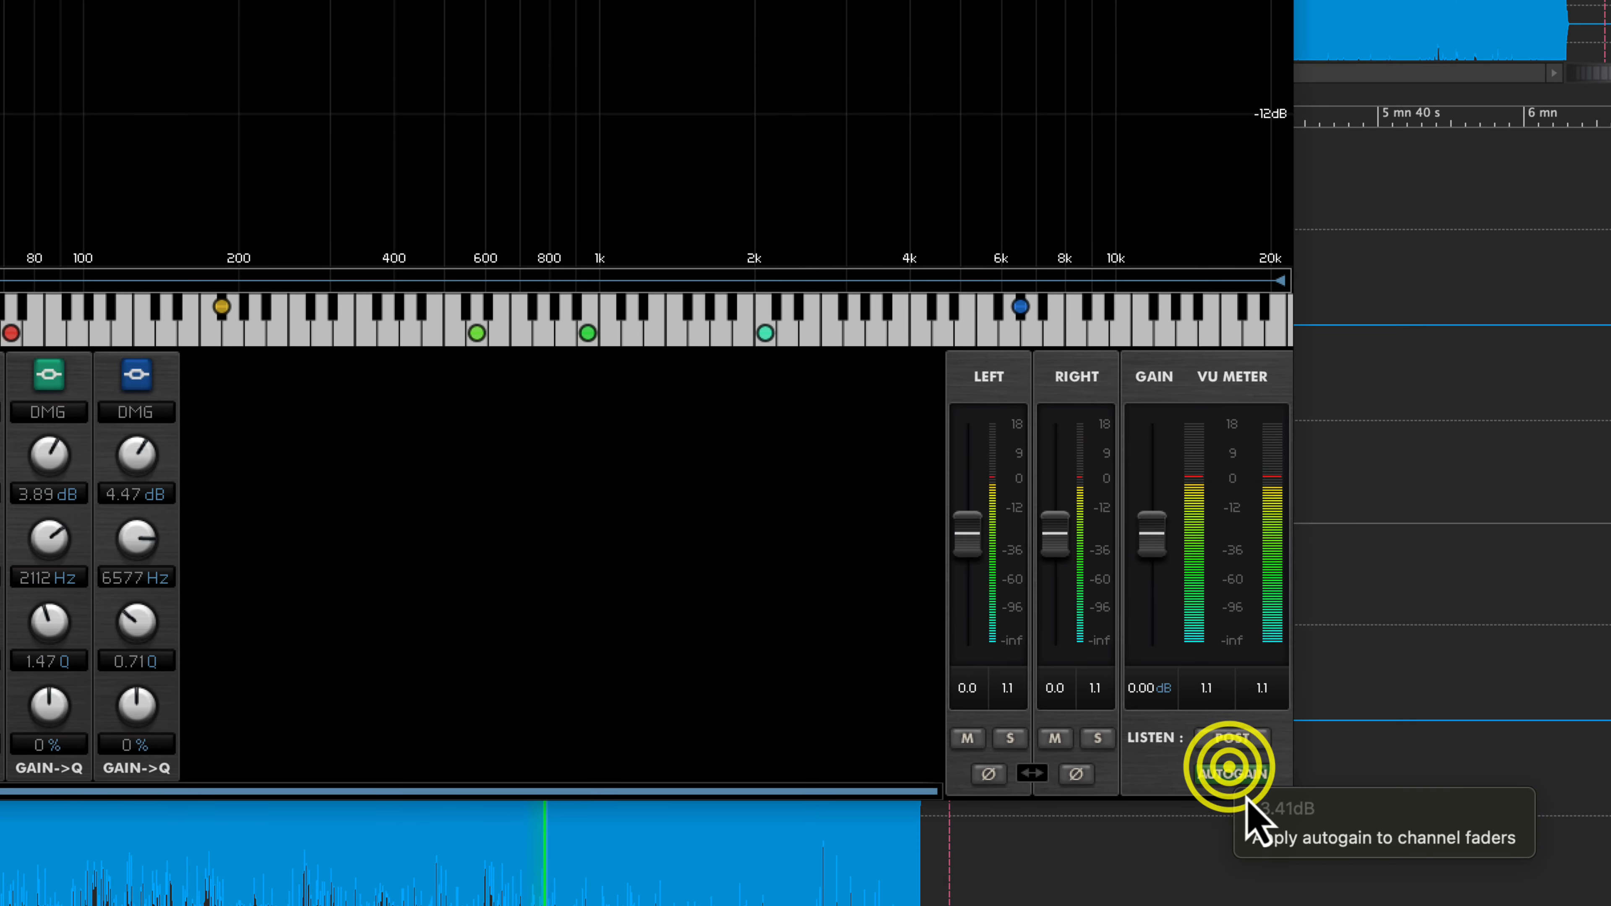
left_click(1447, 837)
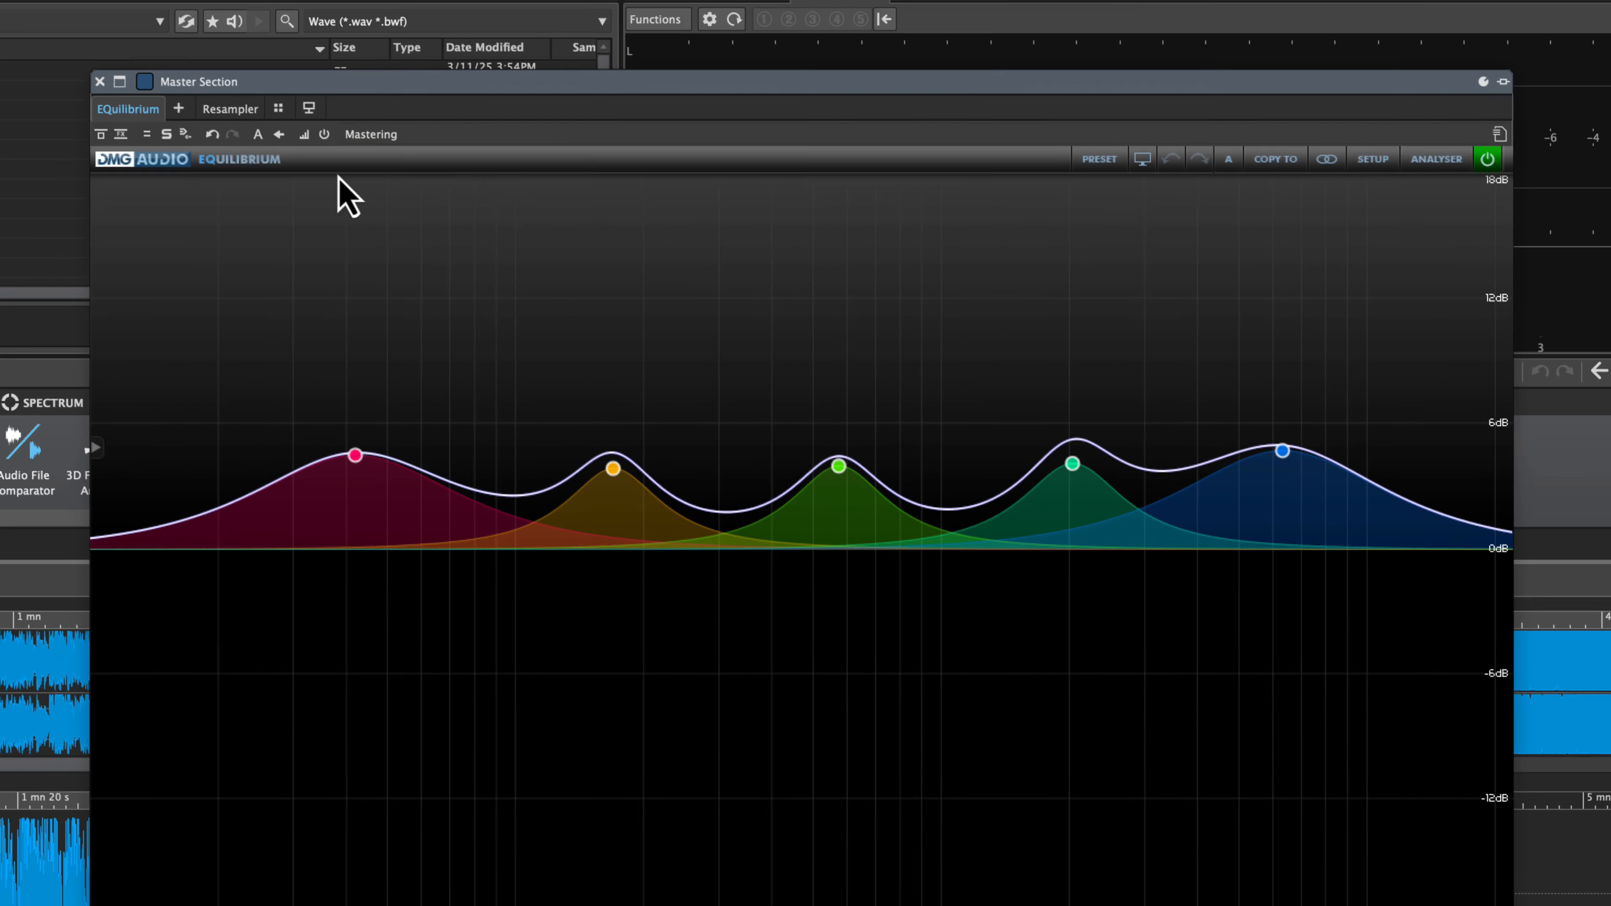
- Show the preset controls and load the Bass J preset
left_click(1096, 178)
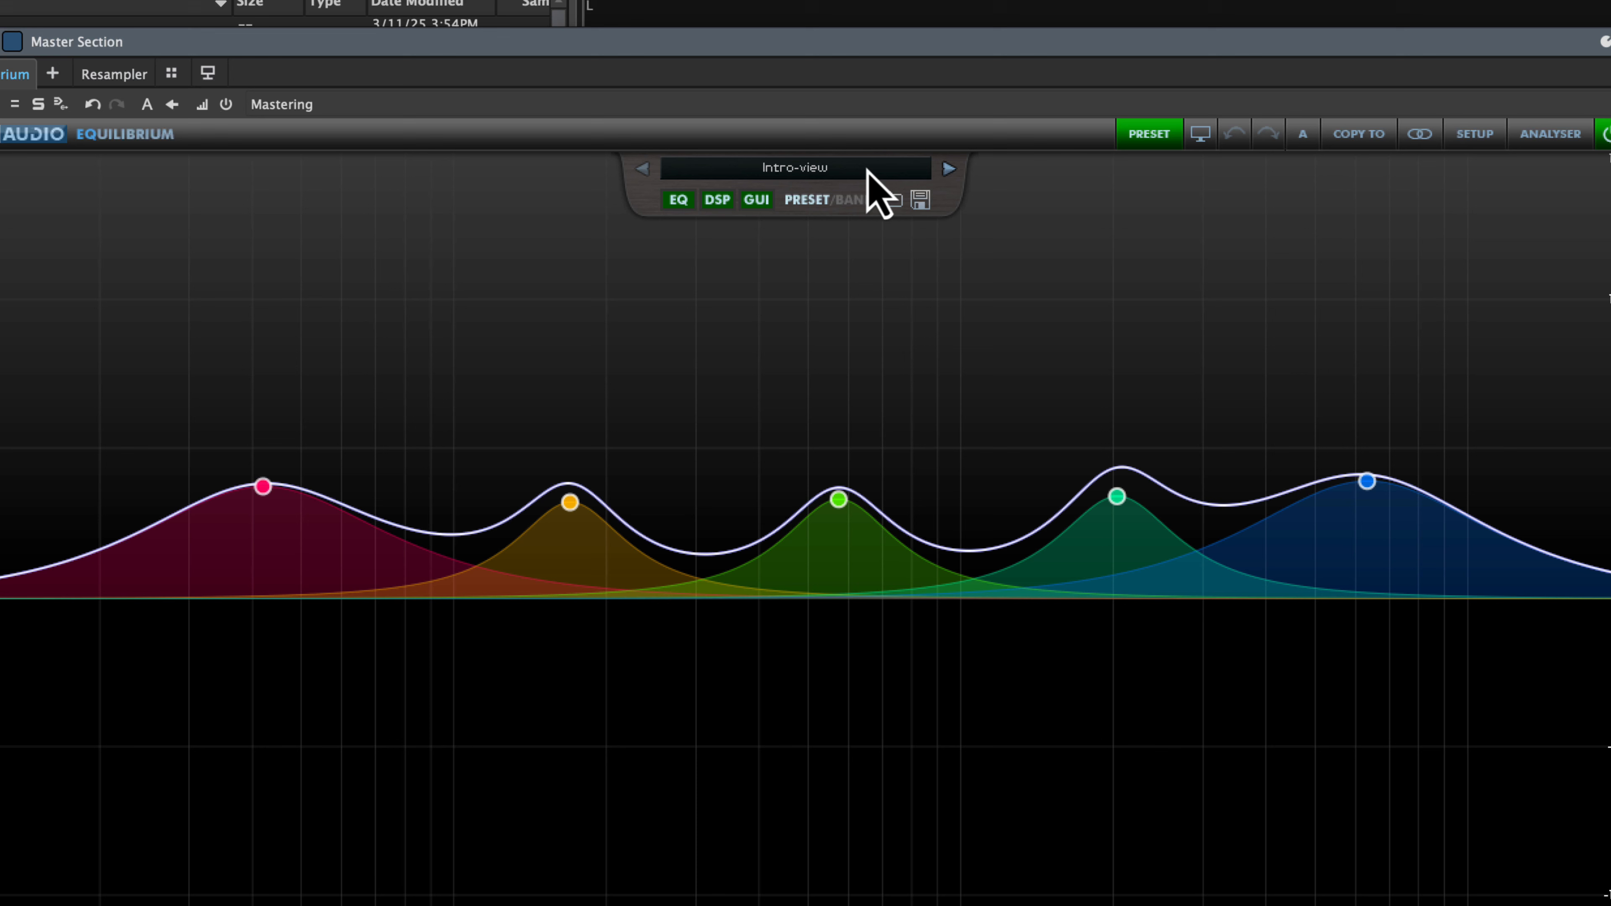
left_click(868, 169)
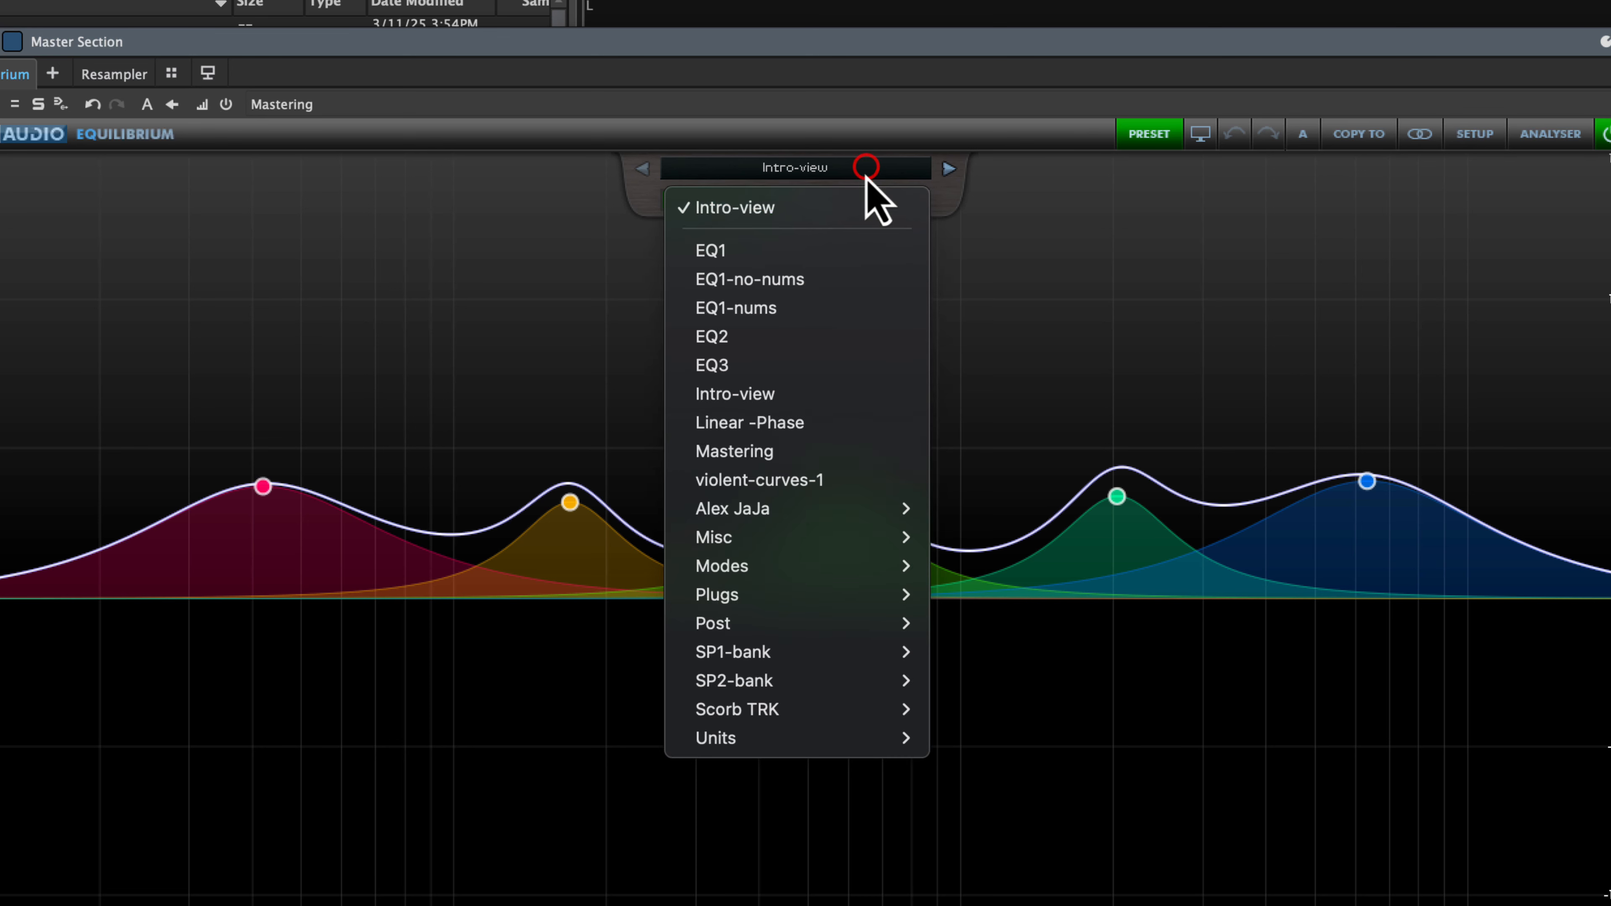
mouse_move(901, 508)
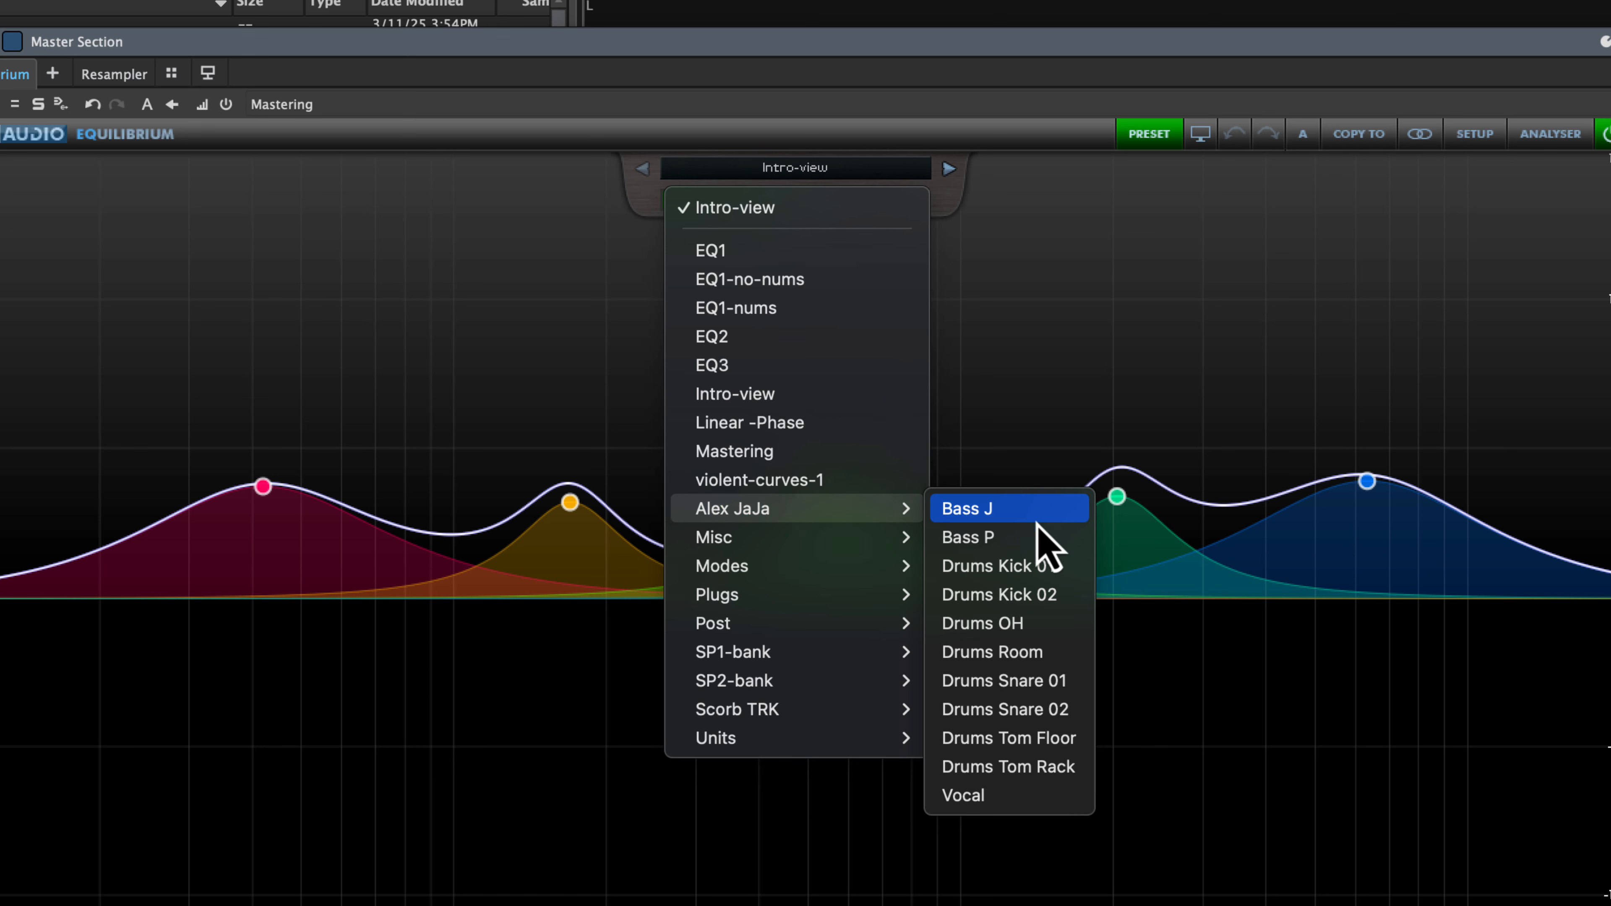
left_click(963, 511)
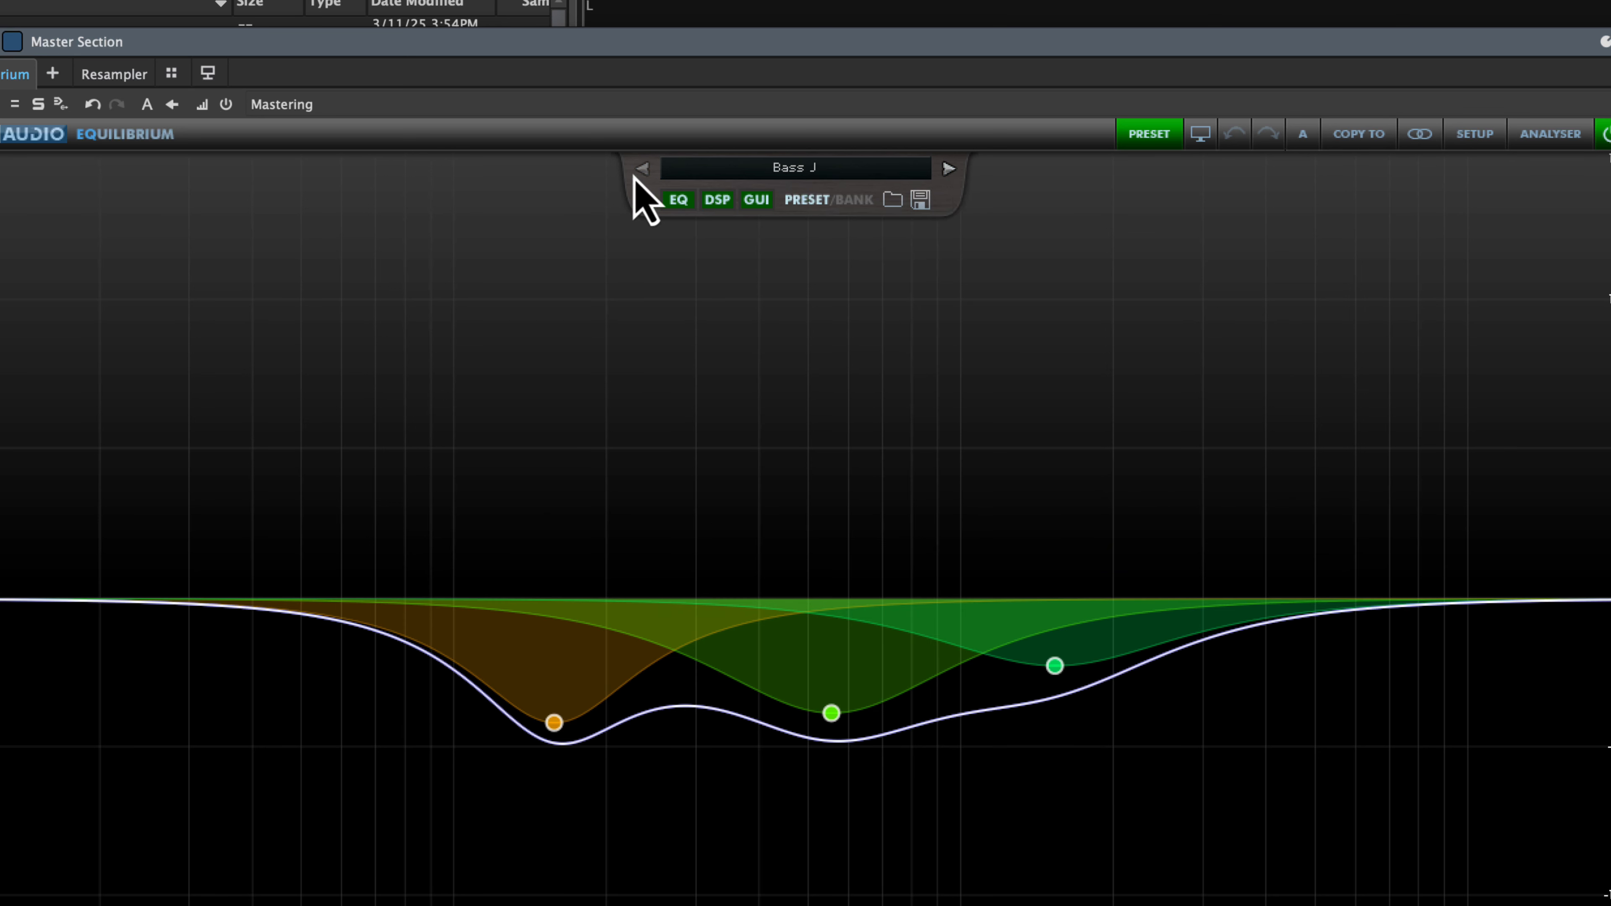
- Step forward through the presets past Drums Kick 01 to Drums Room, then step back
left_click(949, 168)
left_click(948, 169)
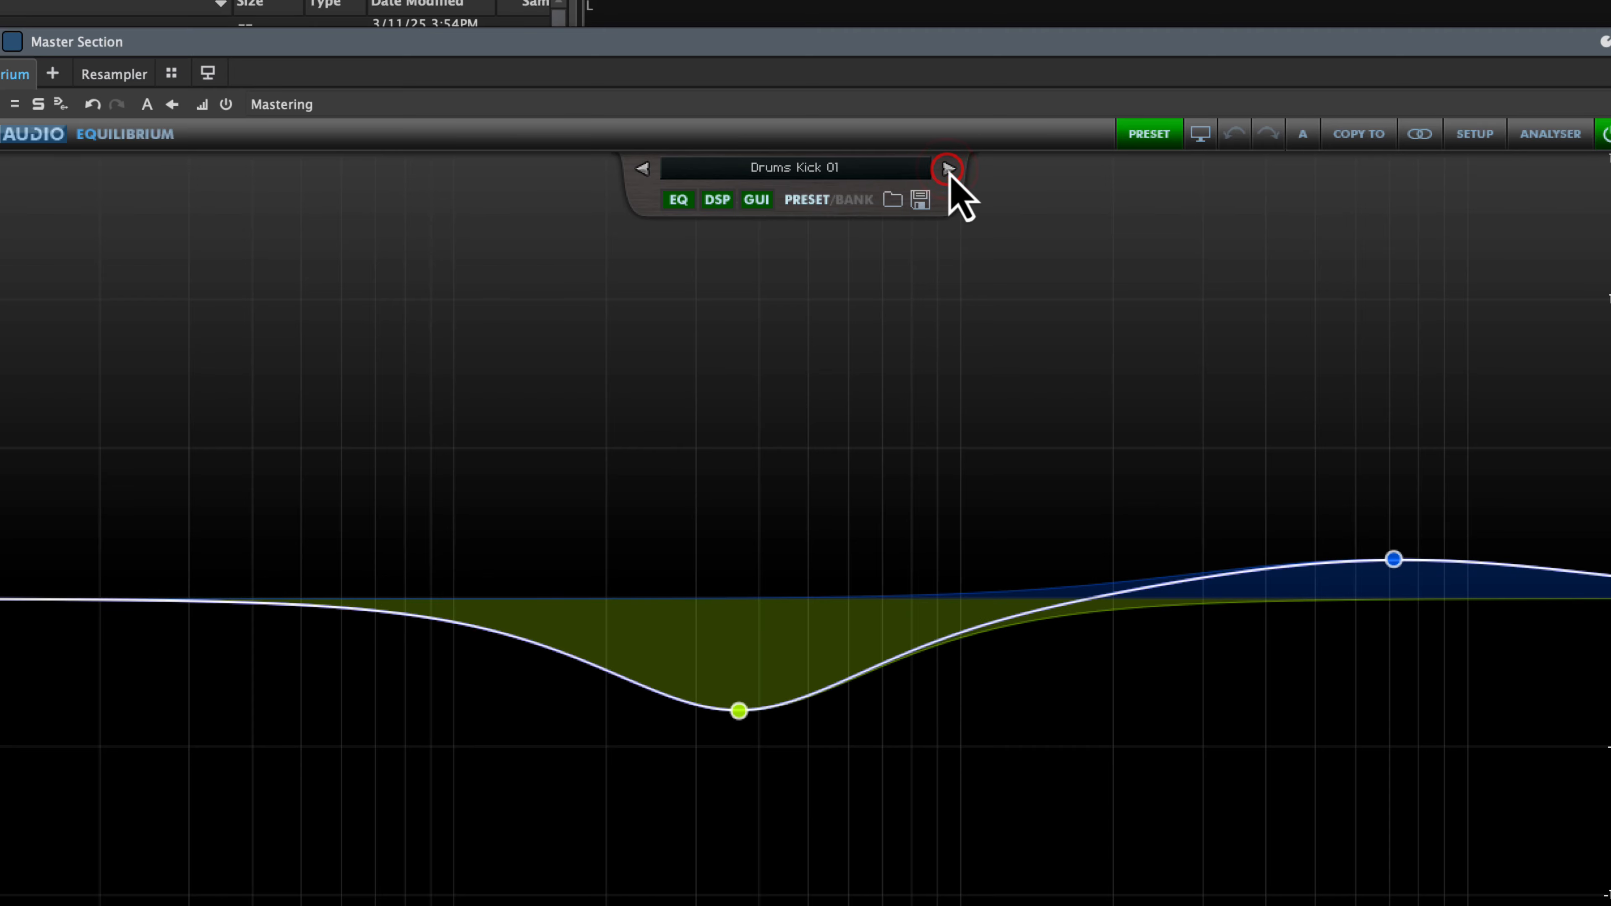
left_click(949, 168)
left_click(948, 168)
left_click(948, 168)
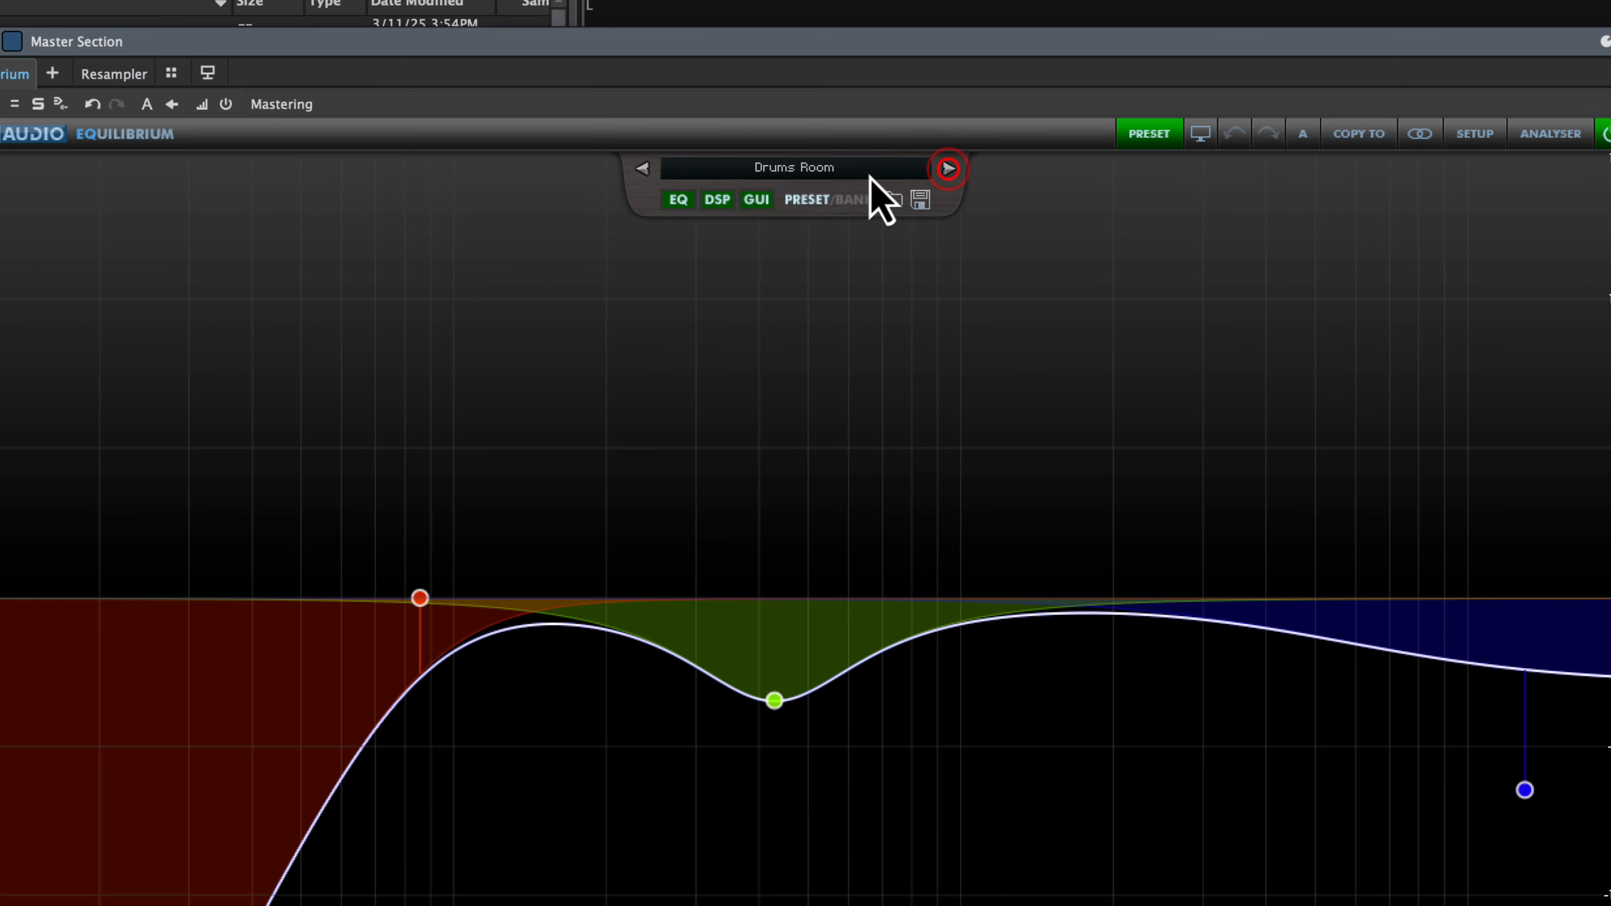
left_click(642, 168)
left_click(642, 169)
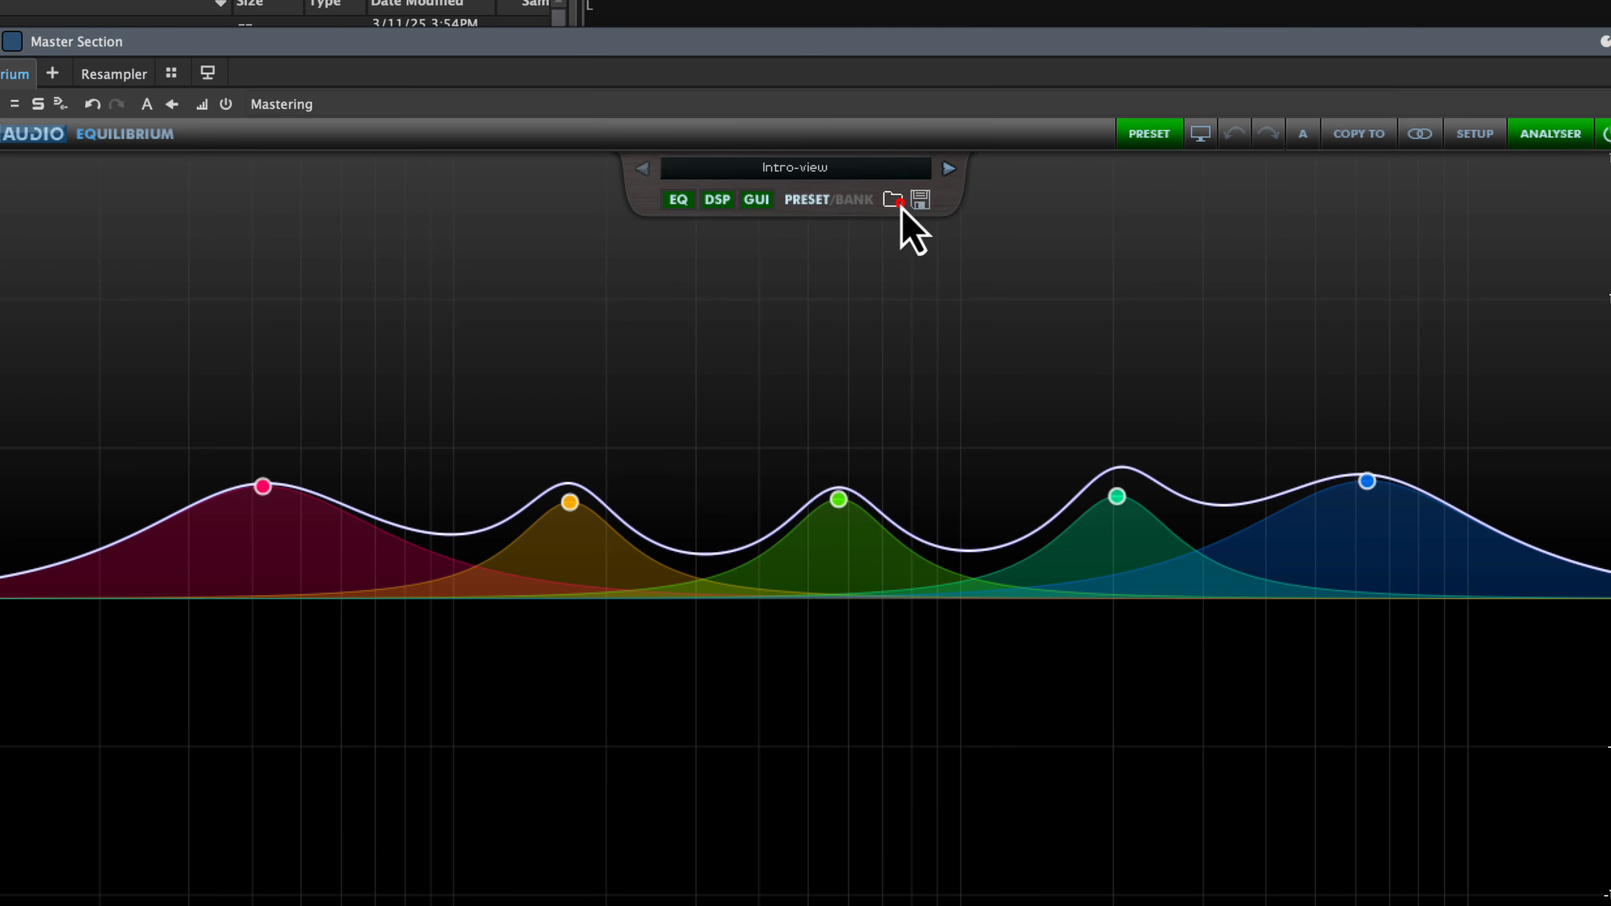
- Open the preset loading dialog and cancel it, then open the preset saving dialog and cancel it
left_click(892, 199)
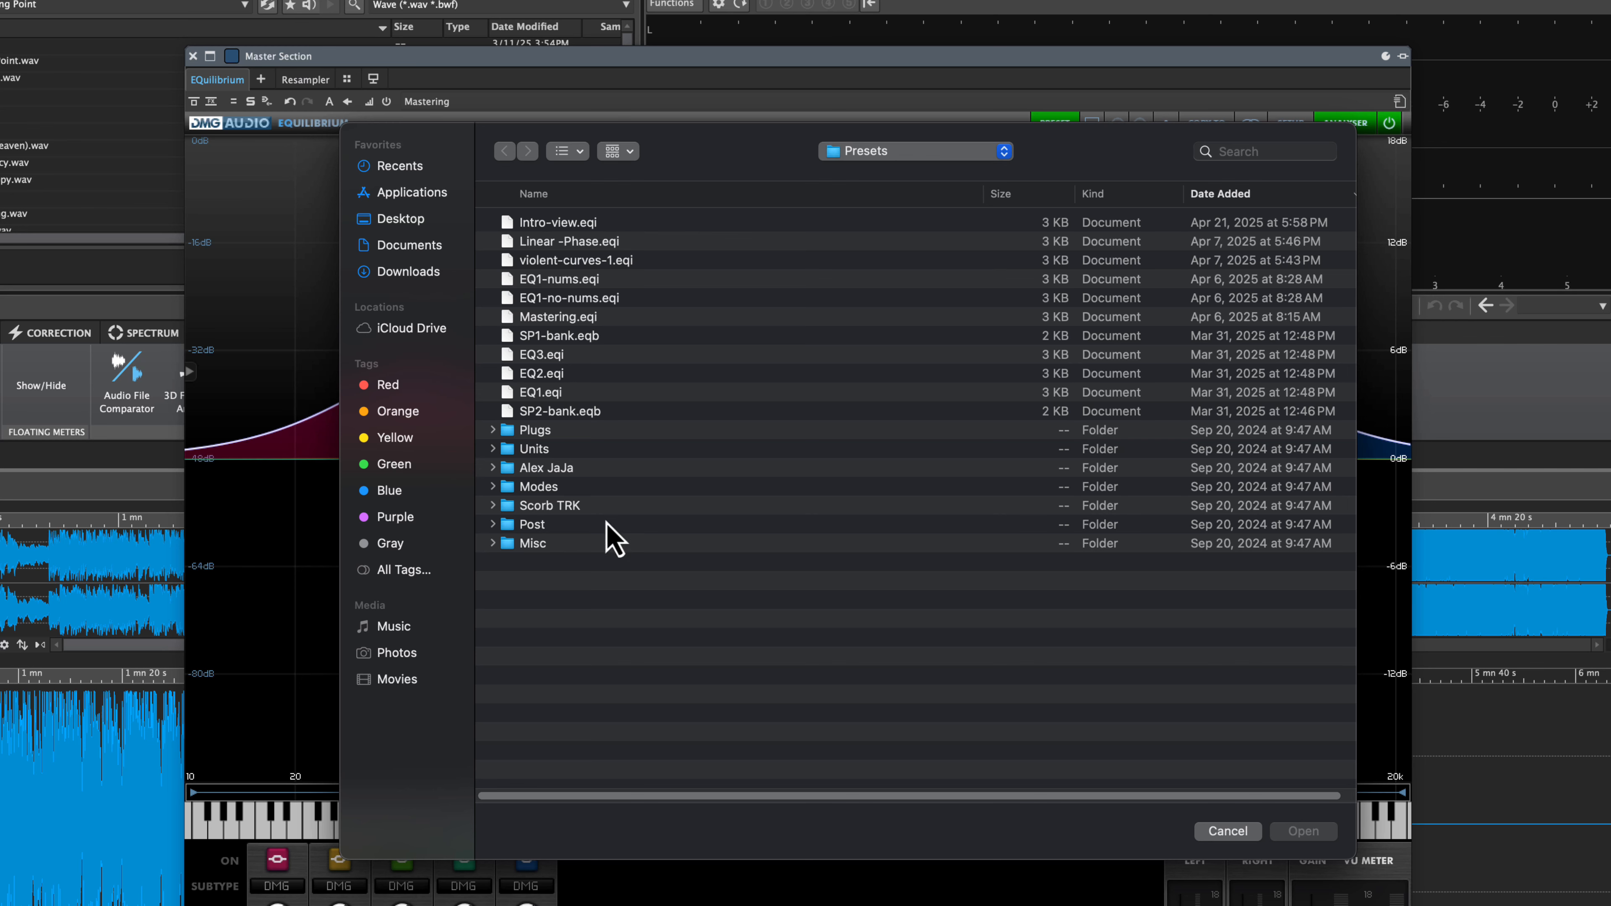
left_click(1226, 833)
left_click(890, 173)
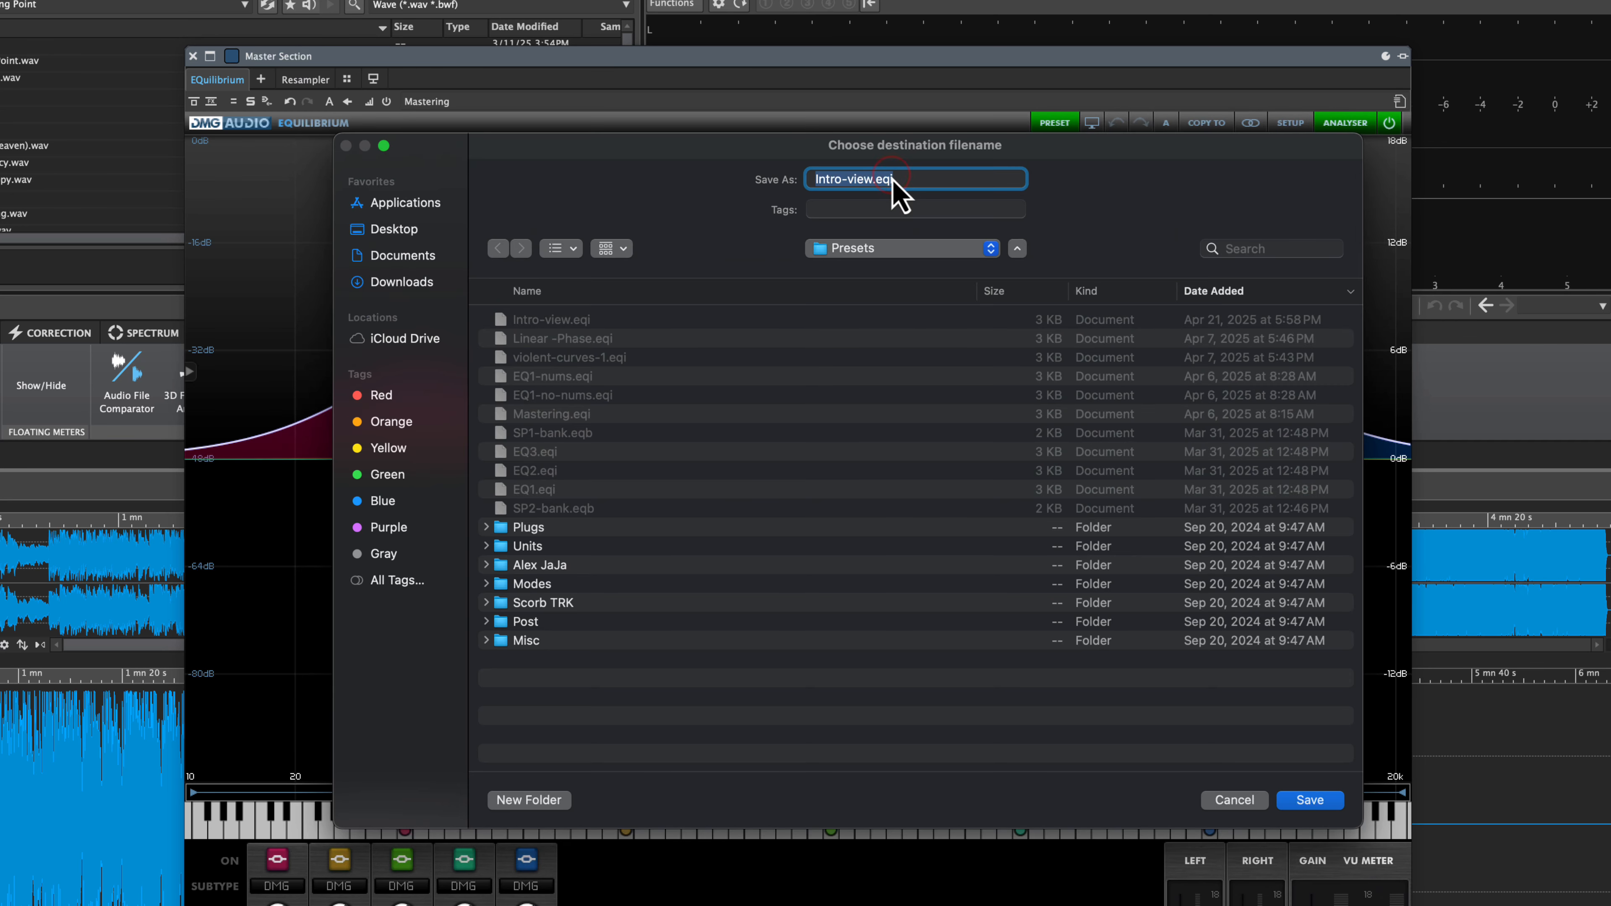
left_click(1228, 802)
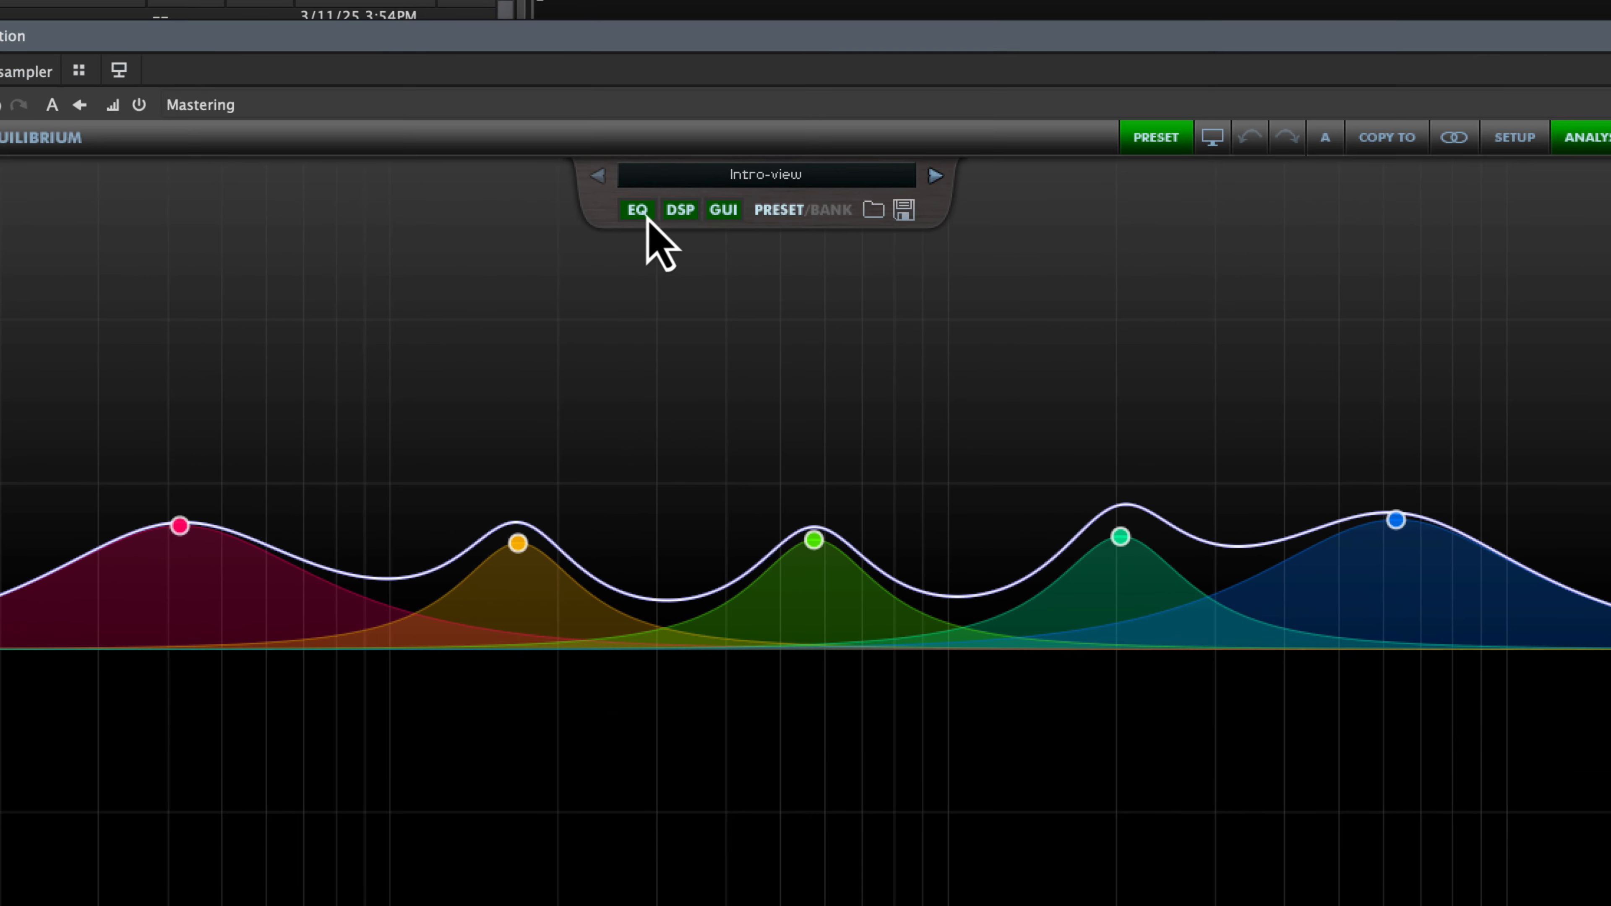
- Try switching the EQ, DSP and GUI parts of preset loading off and on again
left_click(715, 171)
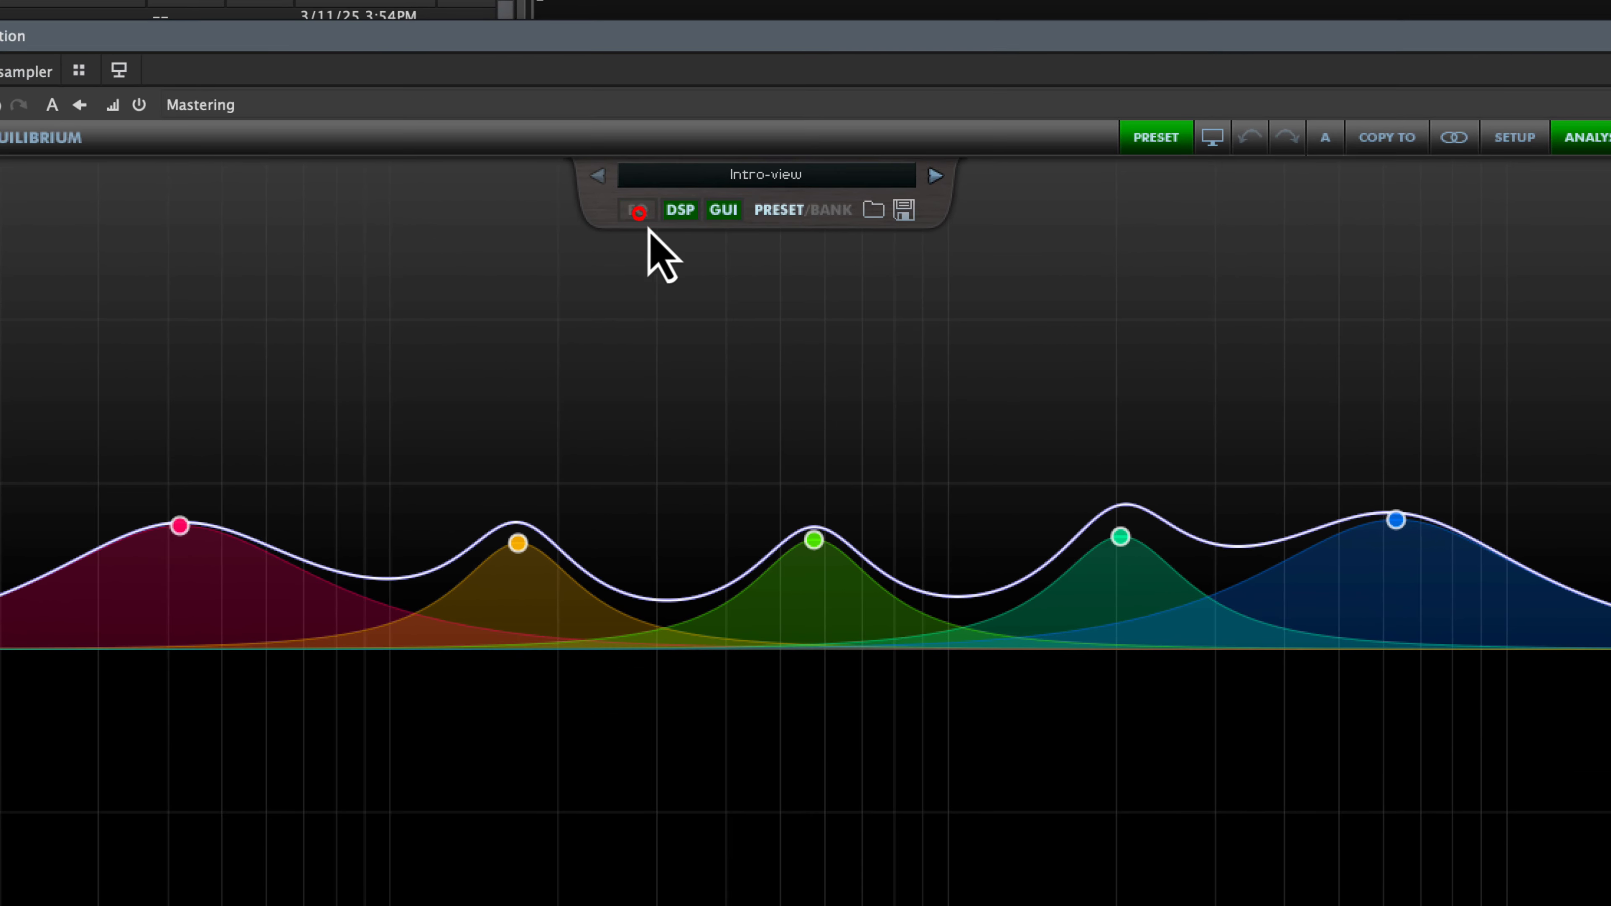
left_click(639, 213)
left_click(679, 214)
left_click(722, 214)
left_click(675, 213)
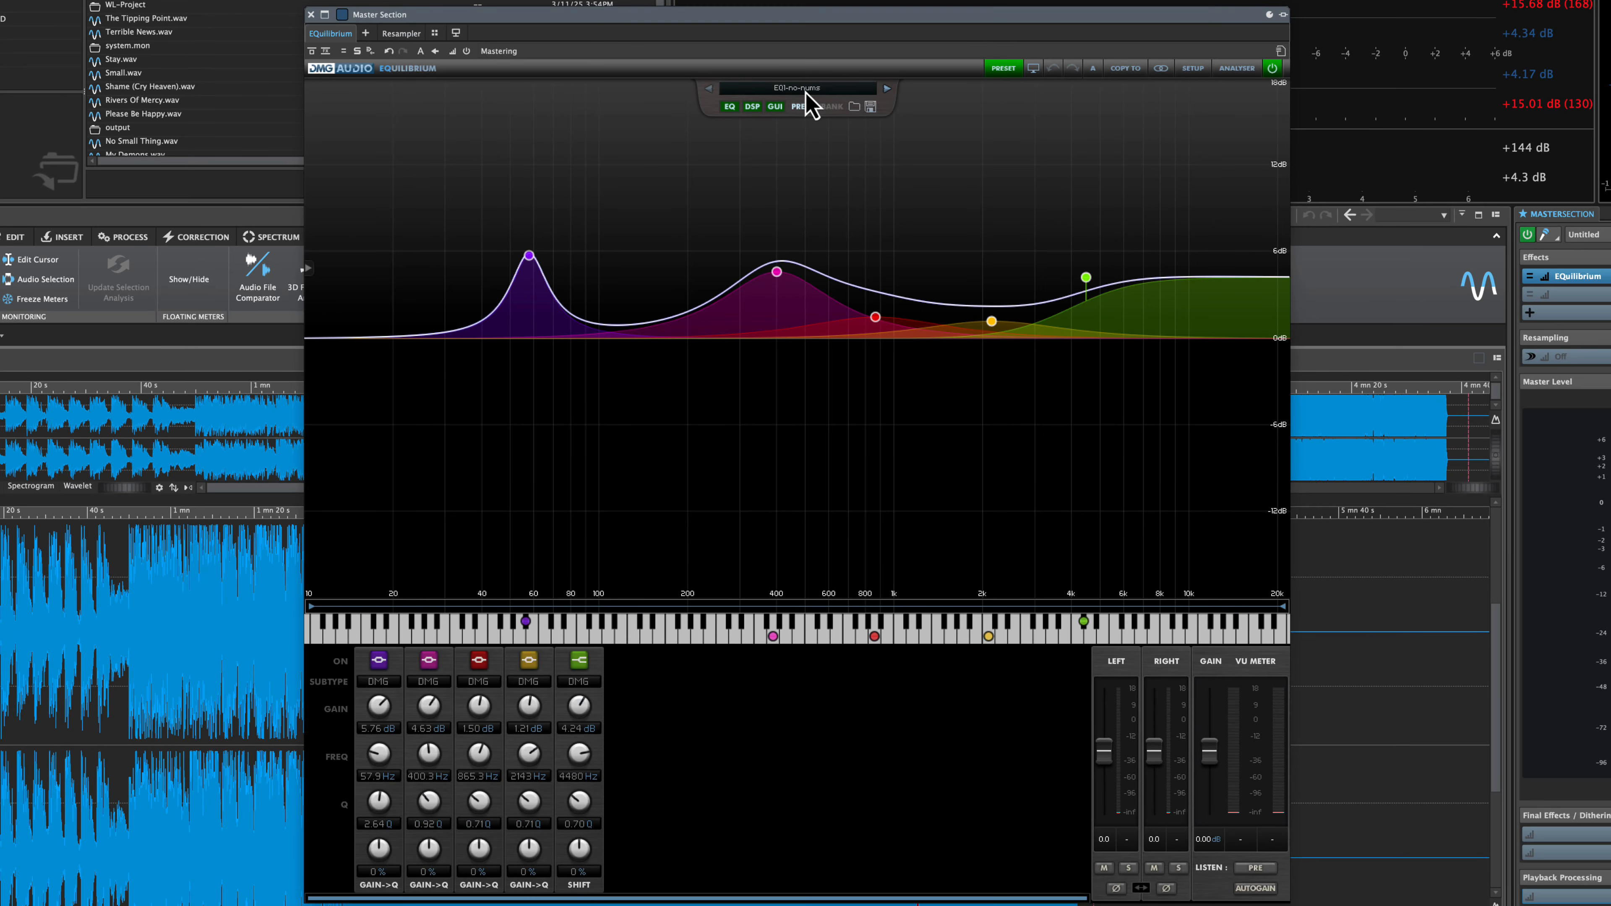
- Load the EQ2 preset with EQ, DSP and GUI all included, then reload EQ1-no-nums
left_click(806, 96)
left_click(788, 197)
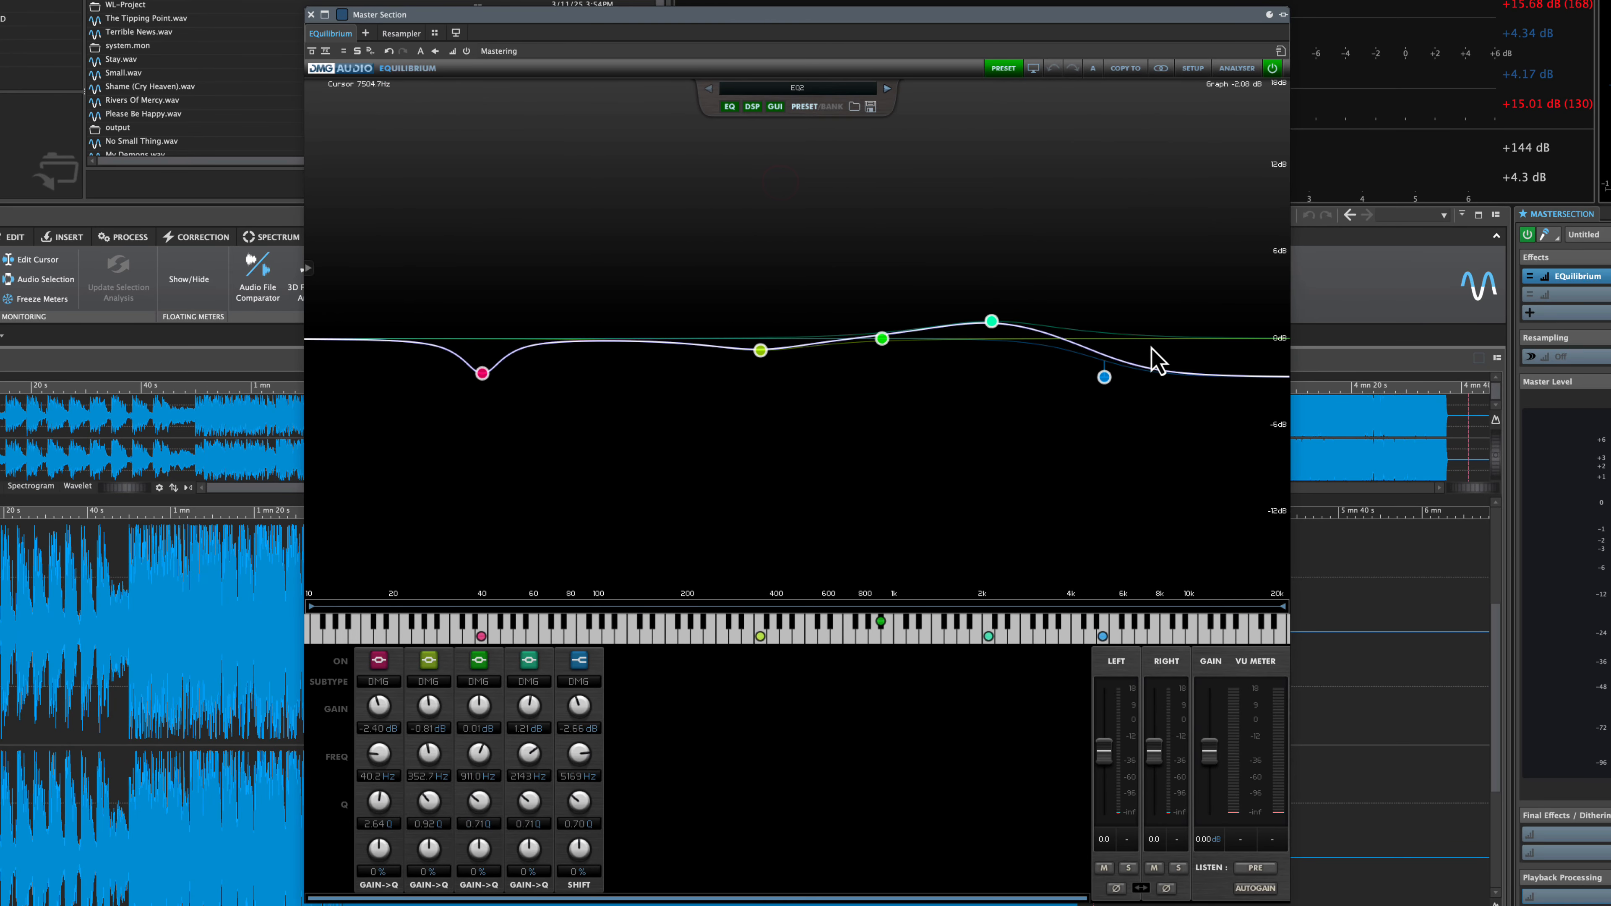
left_click(777, 90)
left_click(782, 149)
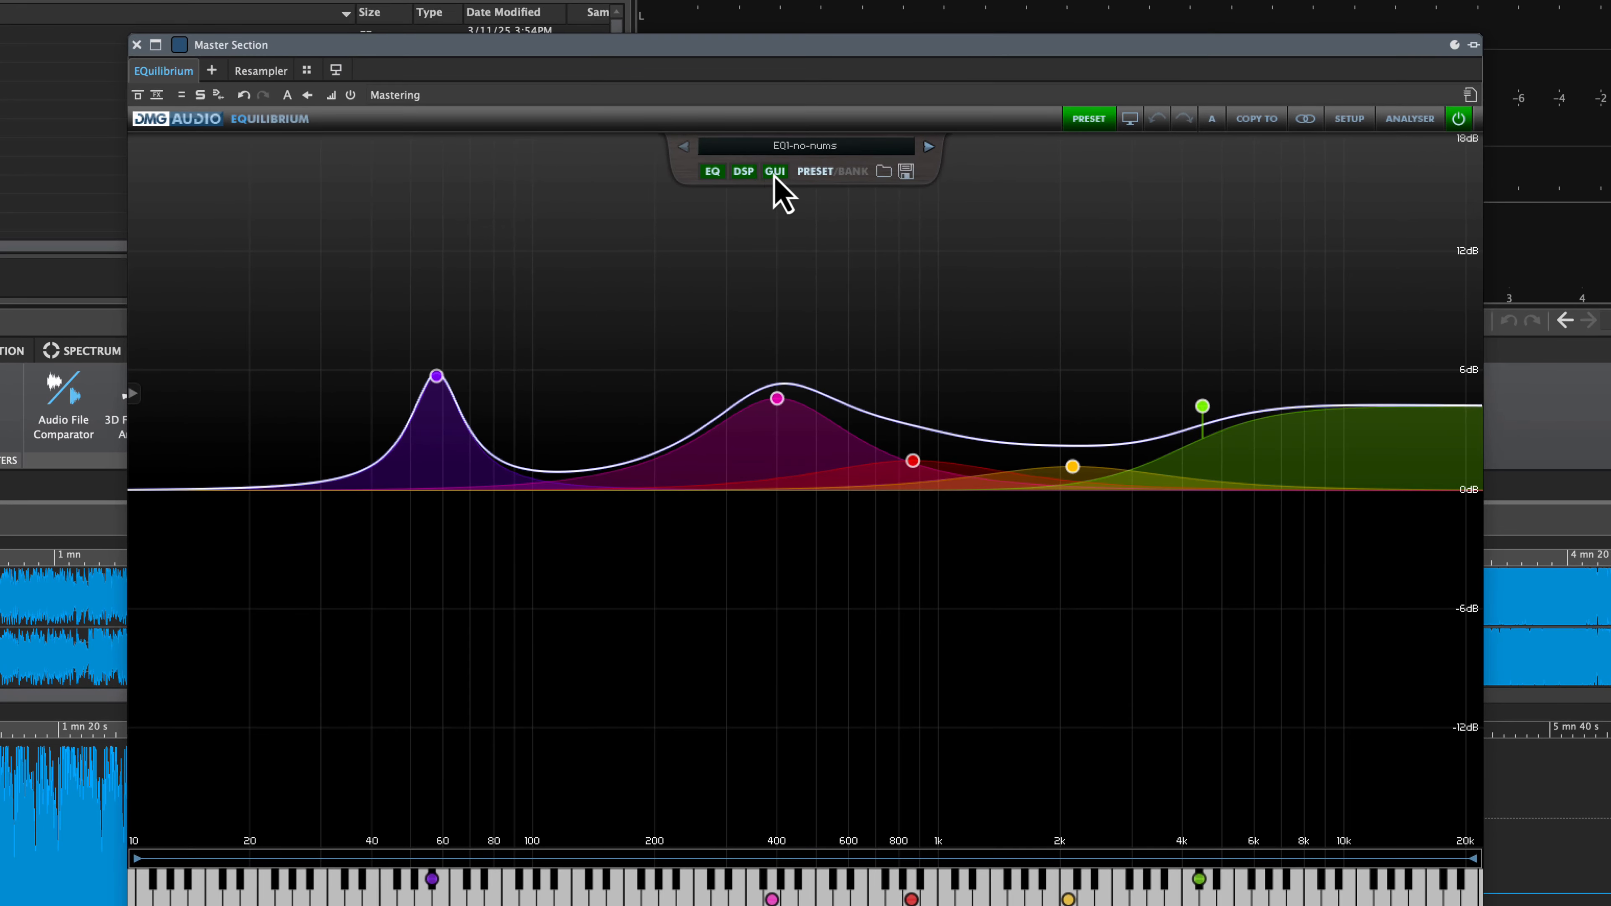
- Load the EQ2 preset with its GUI settings excluded, then include GUI settings again
left_click(811, 147)
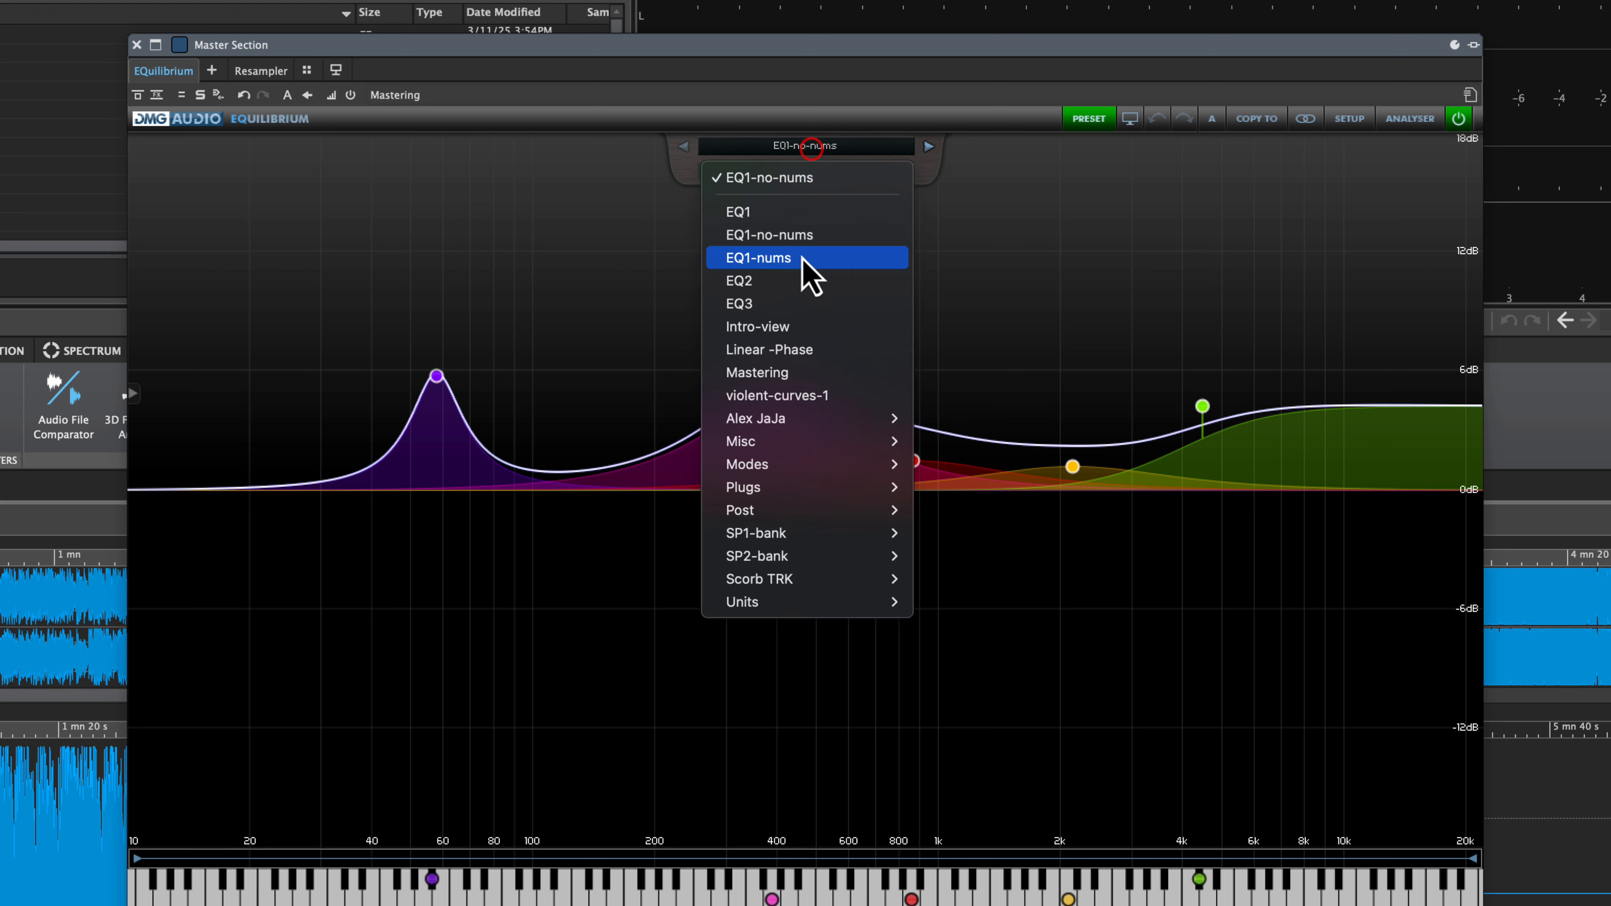
left_click(793, 281)
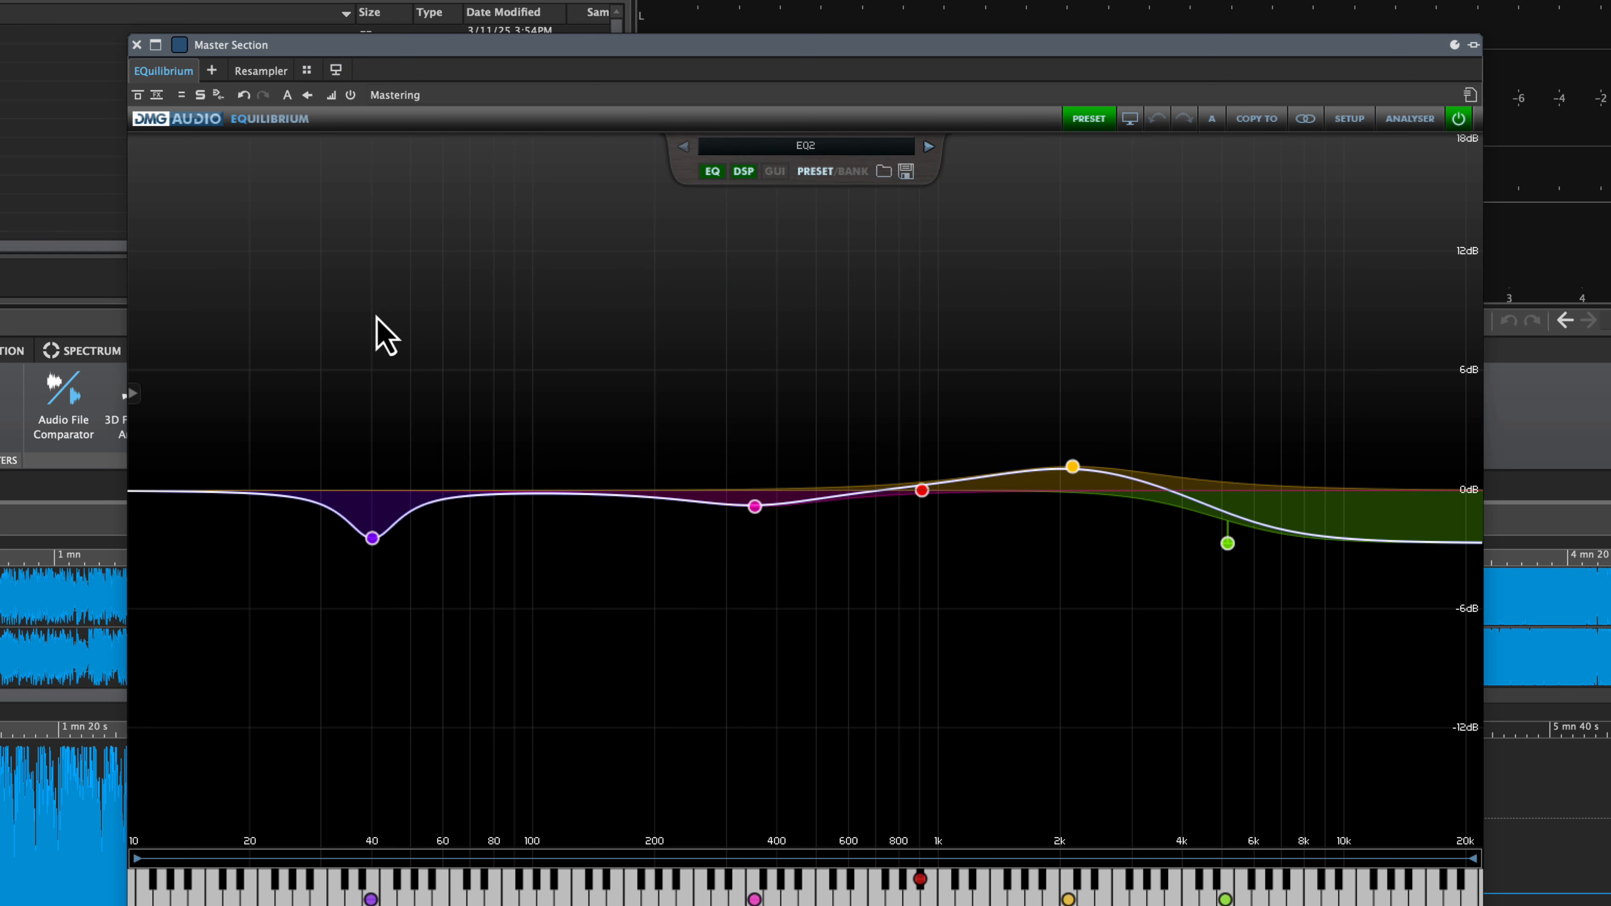
left_click(775, 173)
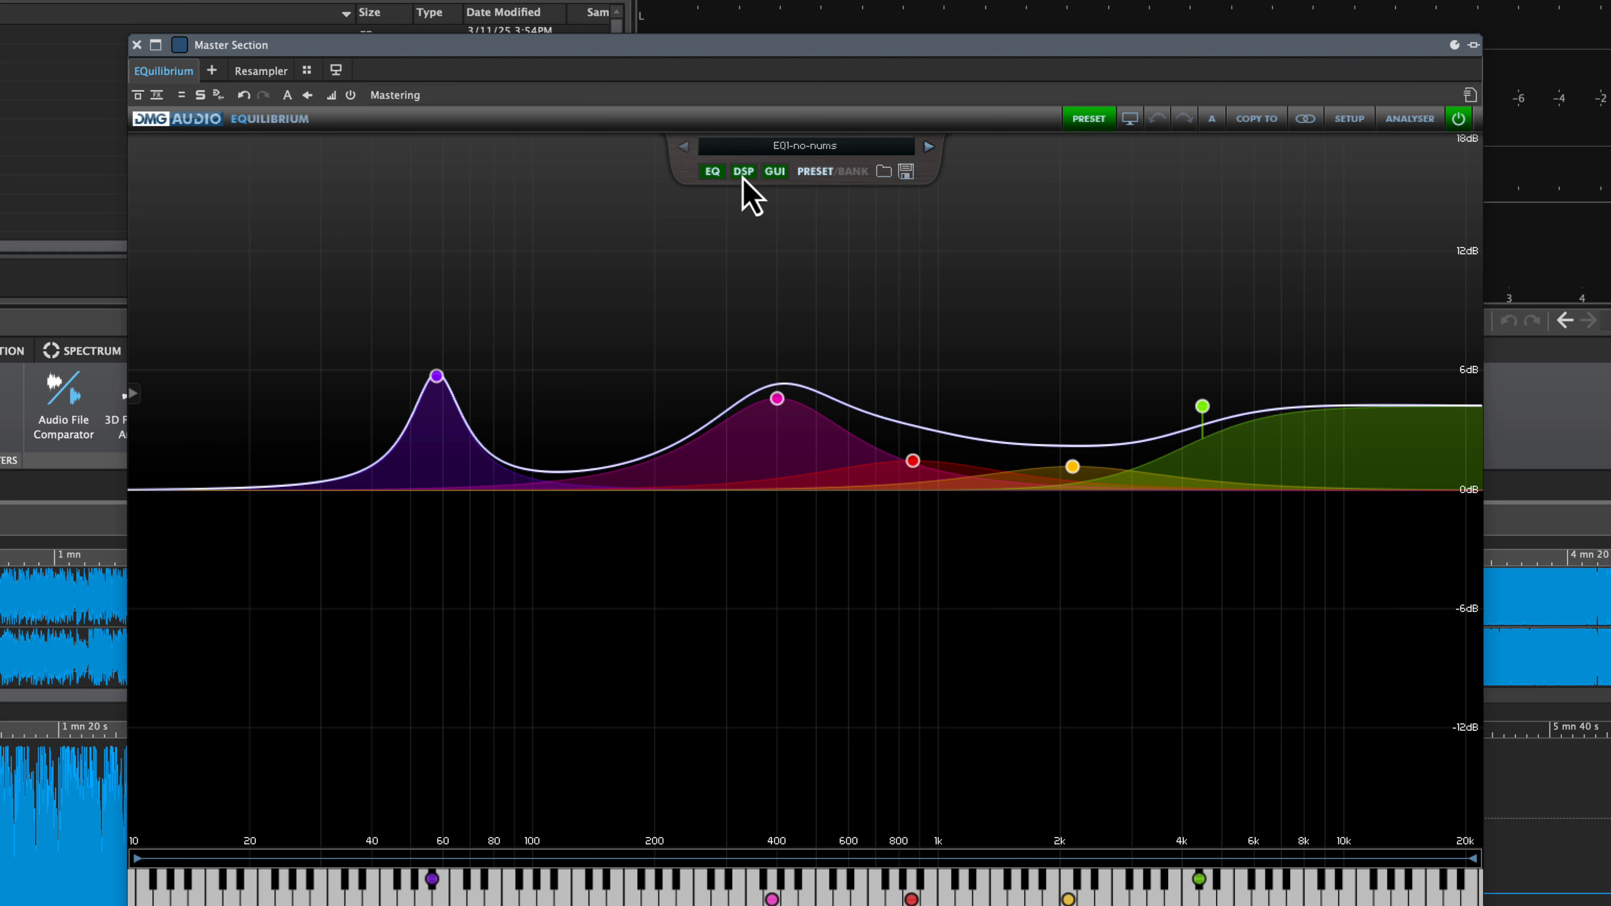
- Exclude and re-include the DSP settings, then load the EQ2 preset with its EQ settings excluded
left_click(744, 172)
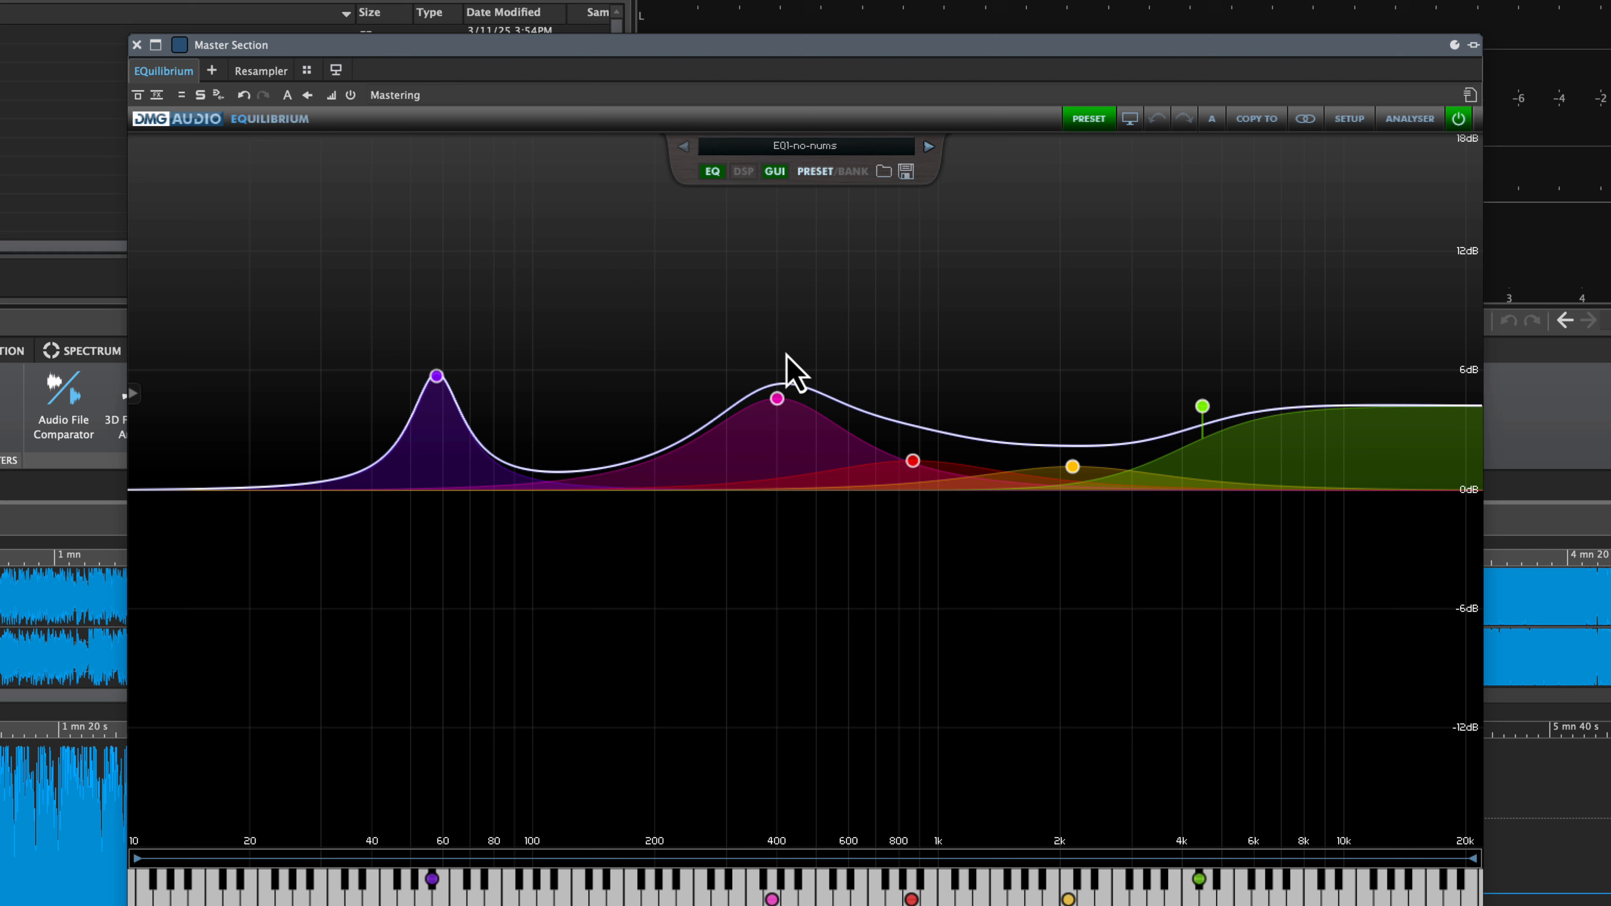
left_click(742, 172)
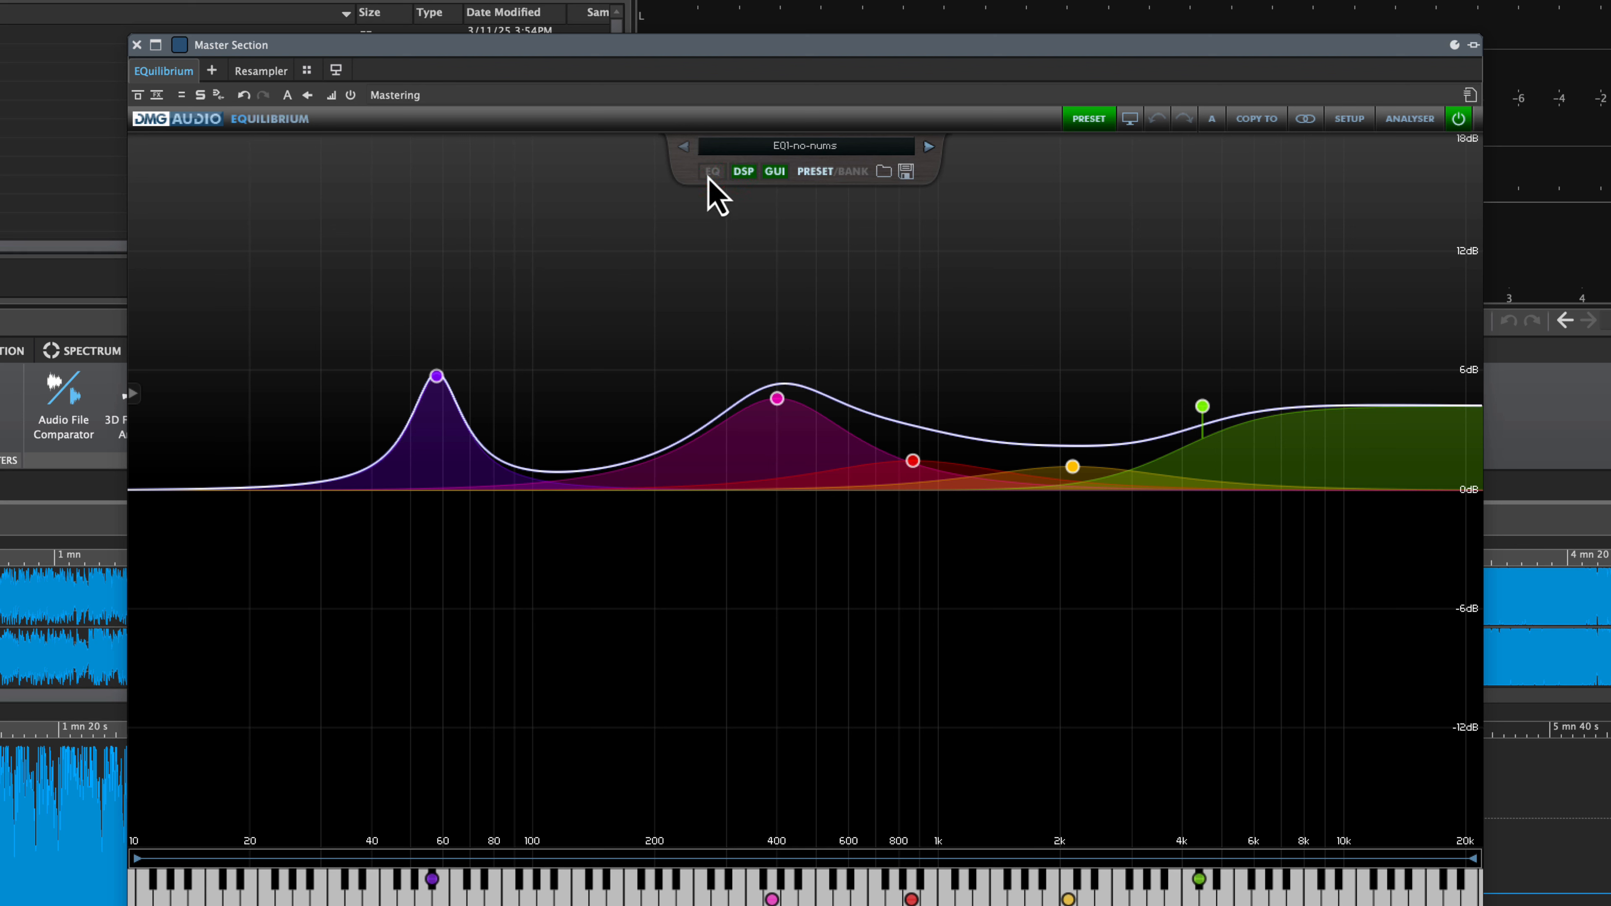
left_click(832, 149)
left_click(779, 280)
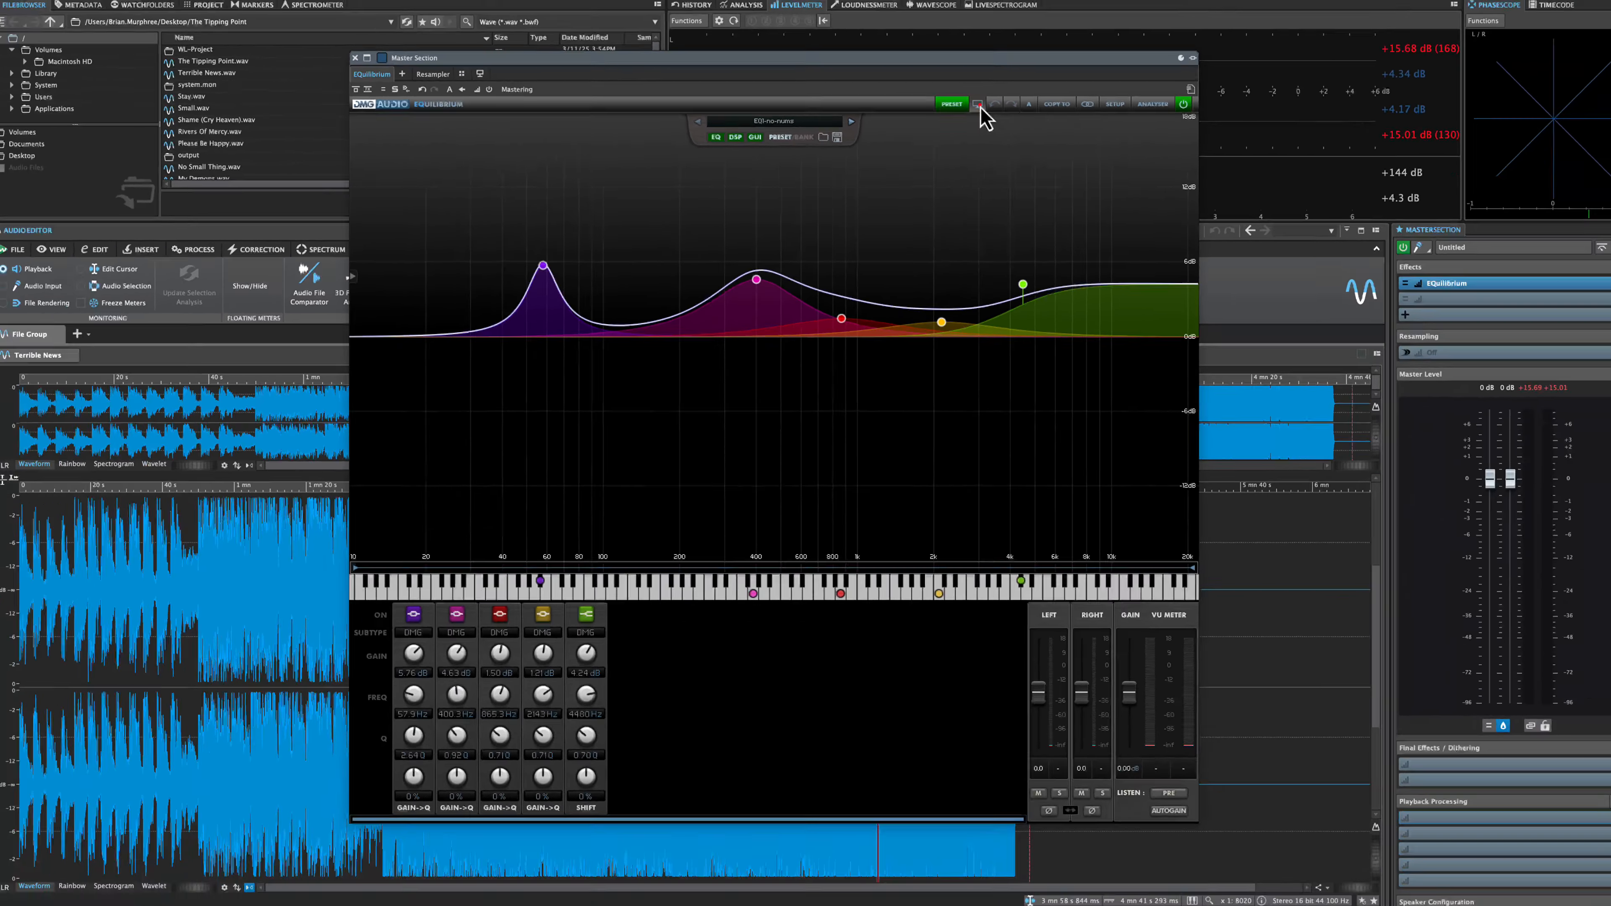
- Expand the equalizer to full screen and return it to its window, twice
left_click(1137, 98)
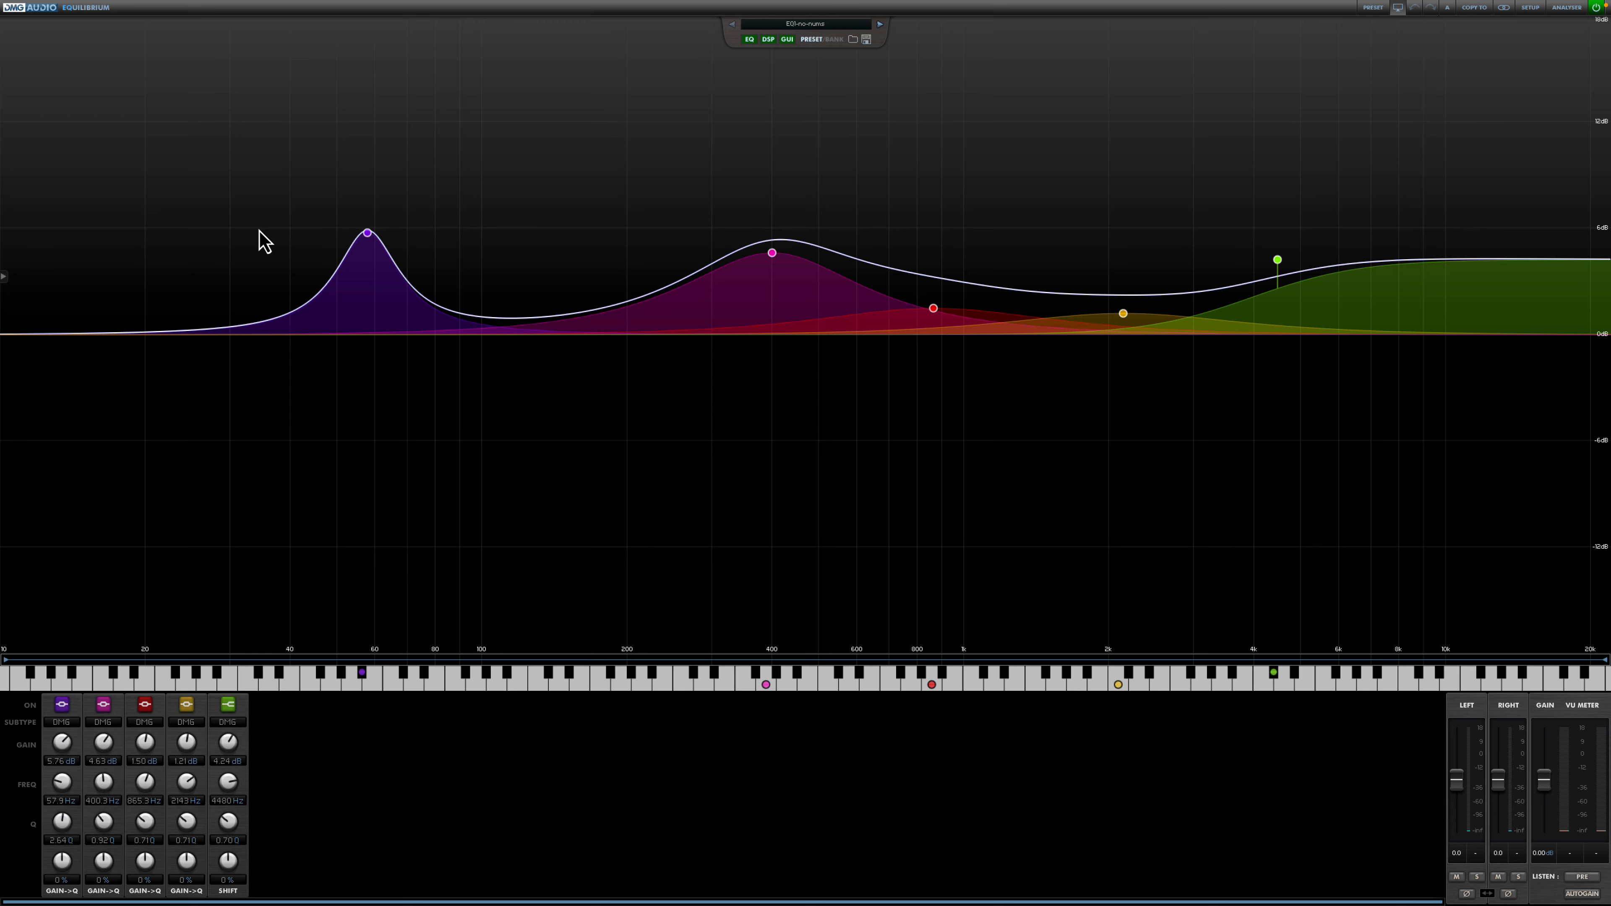
left_click(1398, 8)
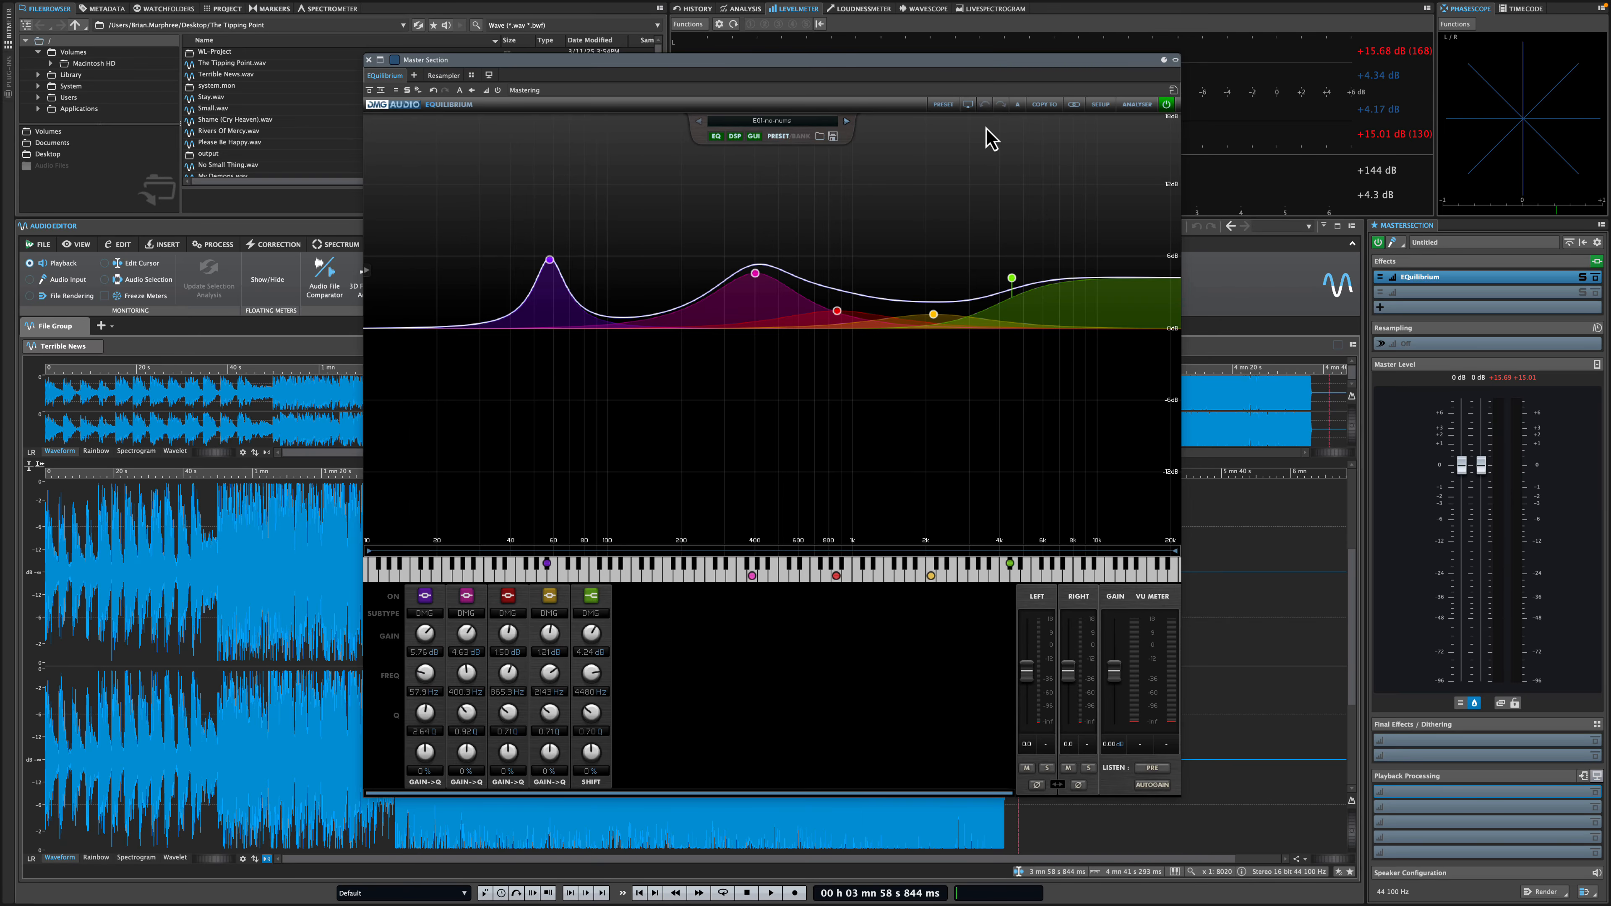
left_click(969, 104)
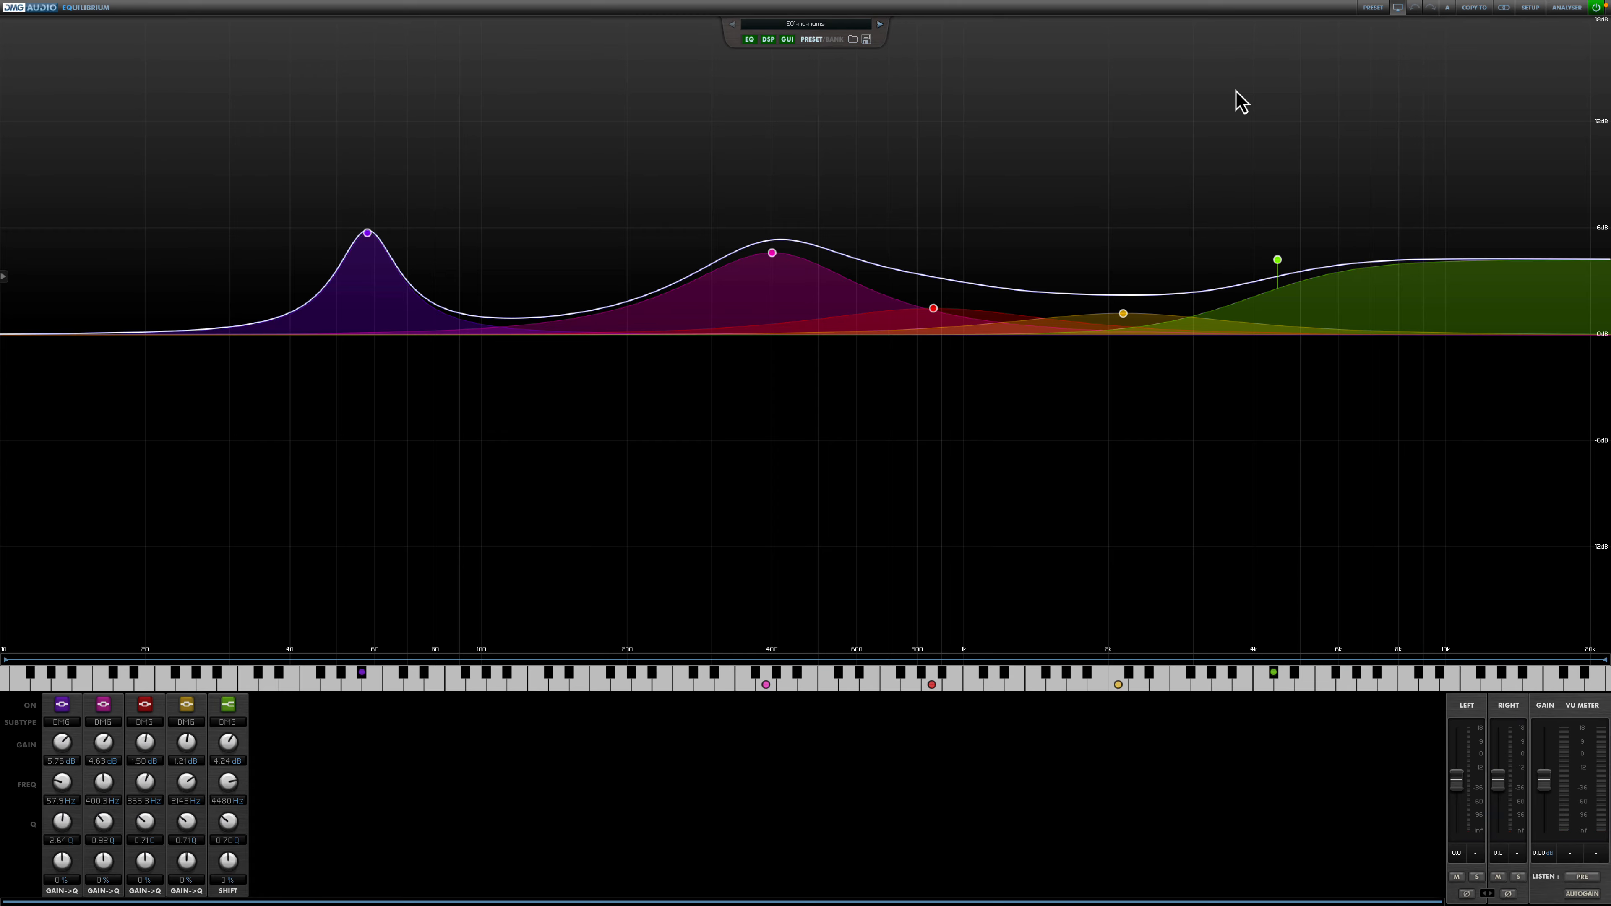
key("Escape")
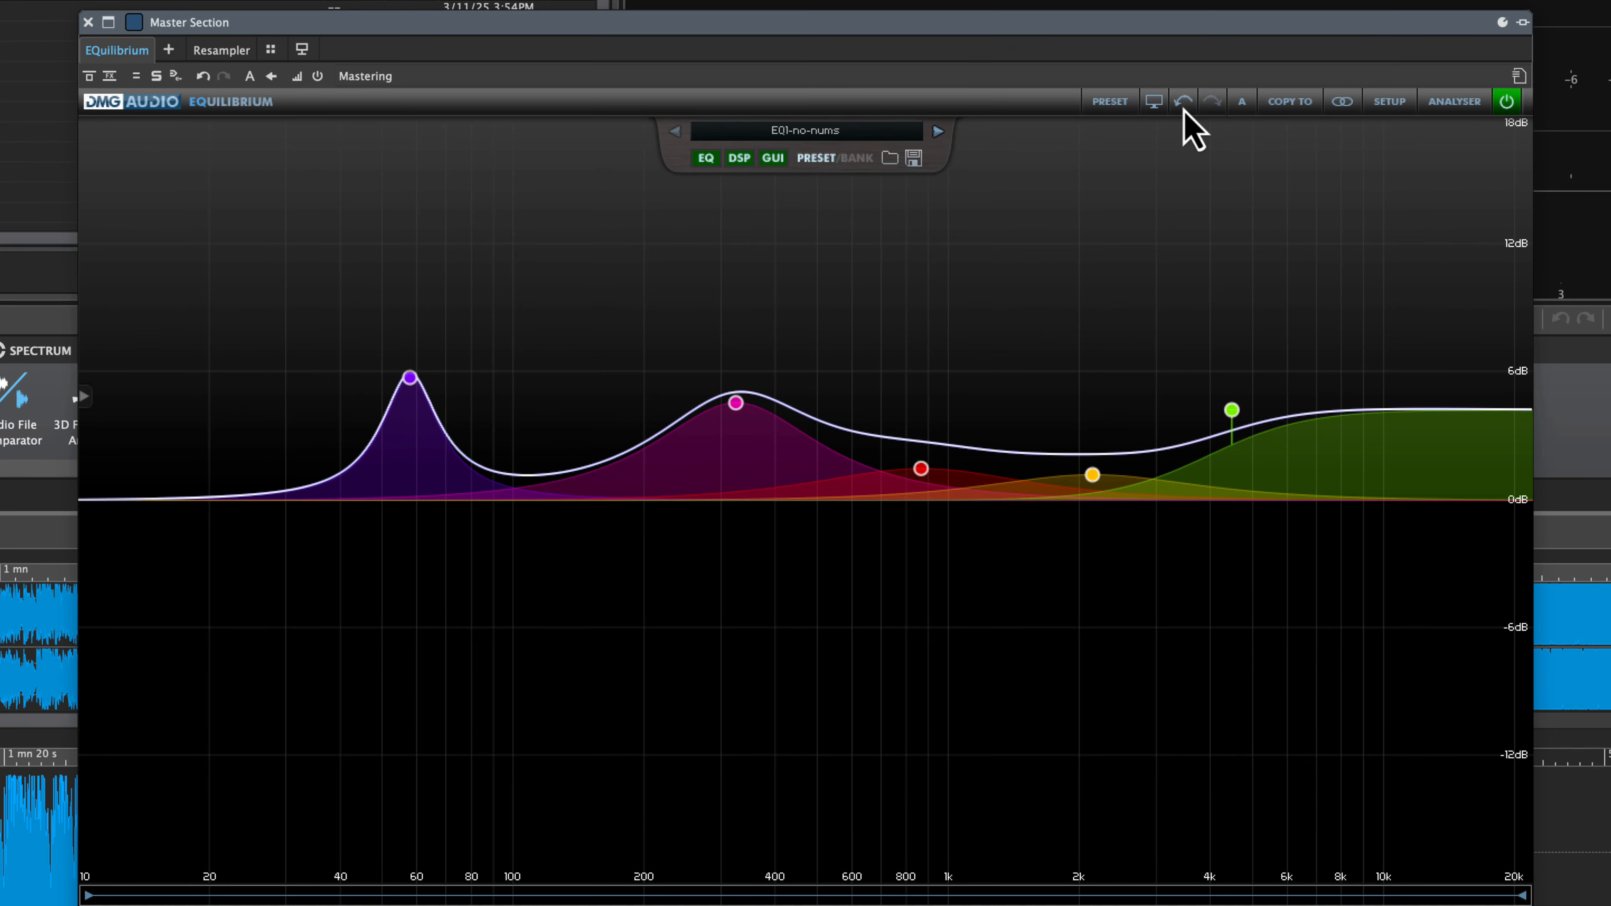
- Undo the magenta band's frequency move on the curve and redo it
left_click(1184, 103)
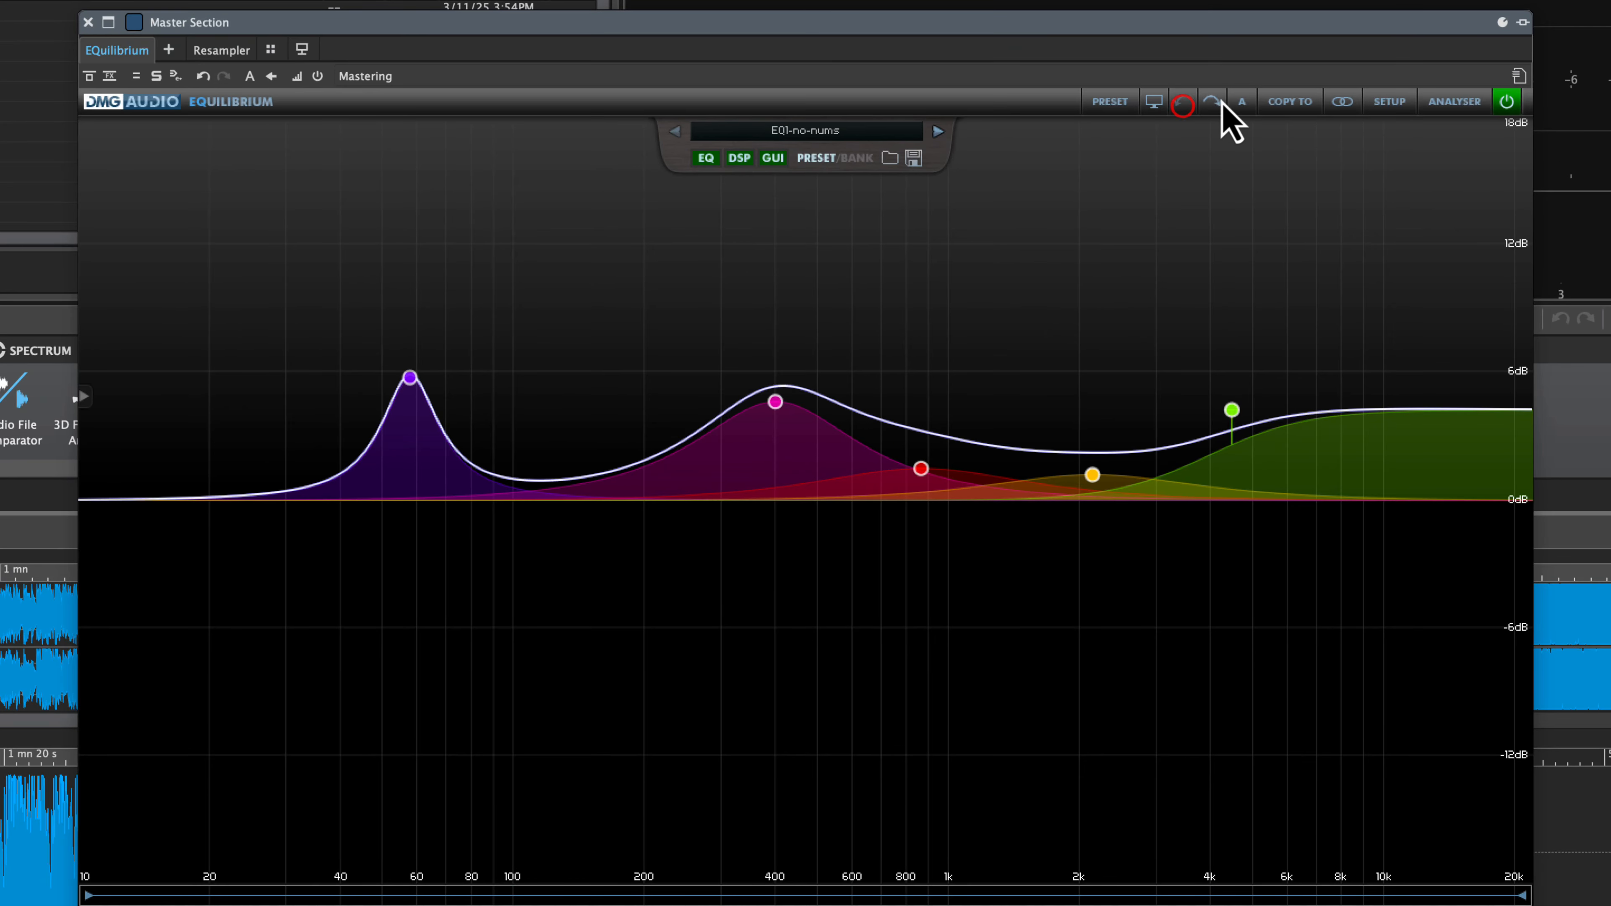
left_click(1214, 103)
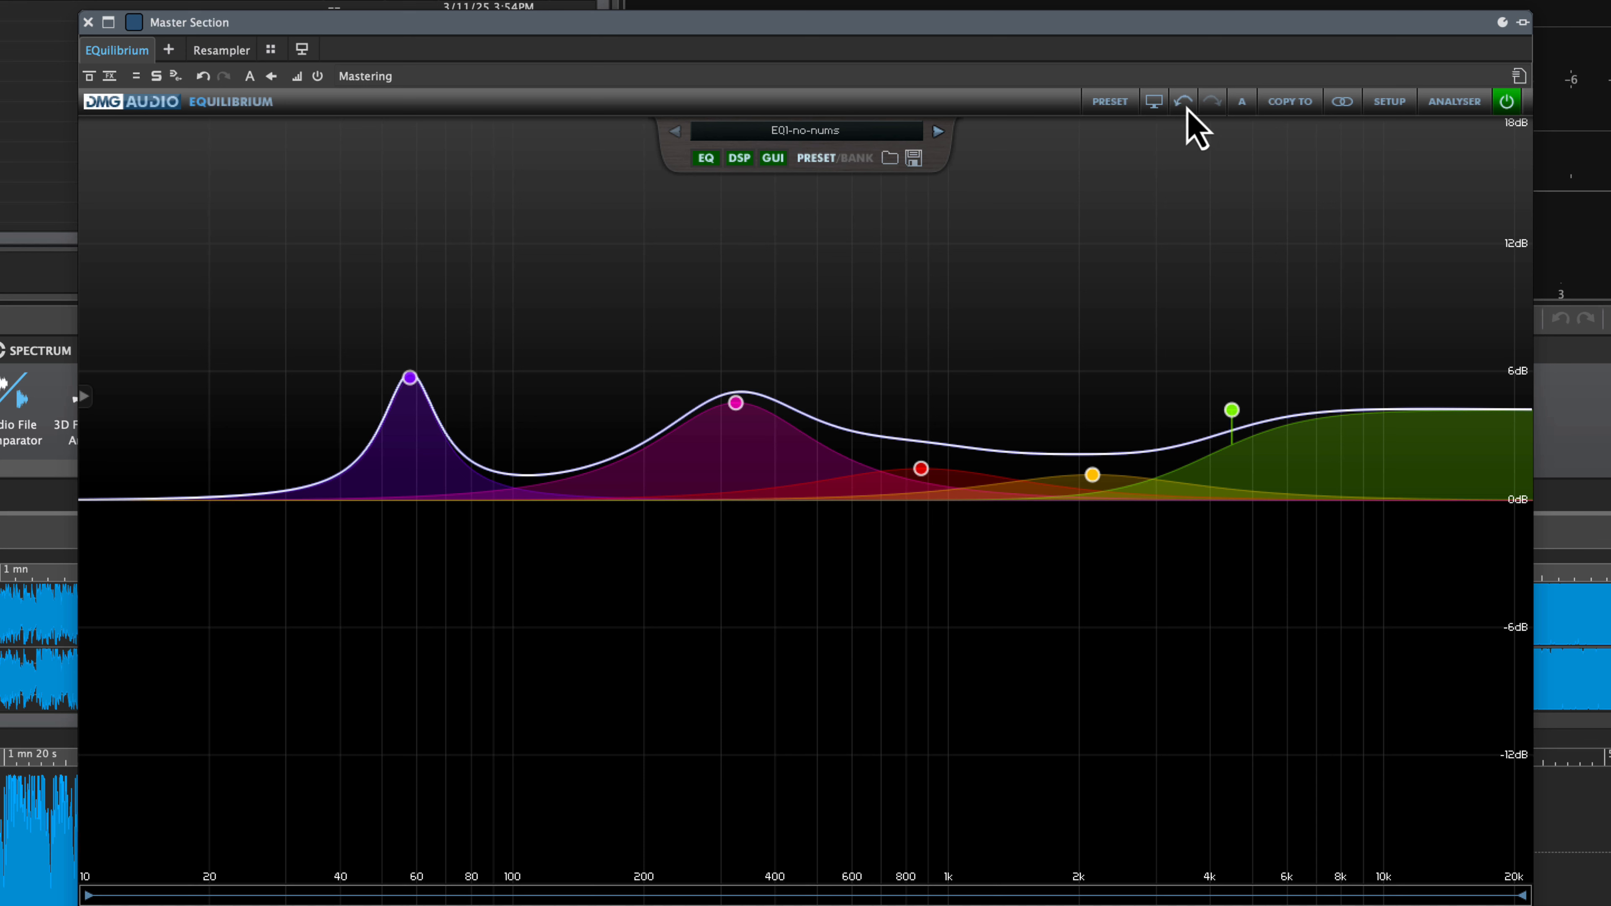
left_click(251, 76)
left_click(252, 78)
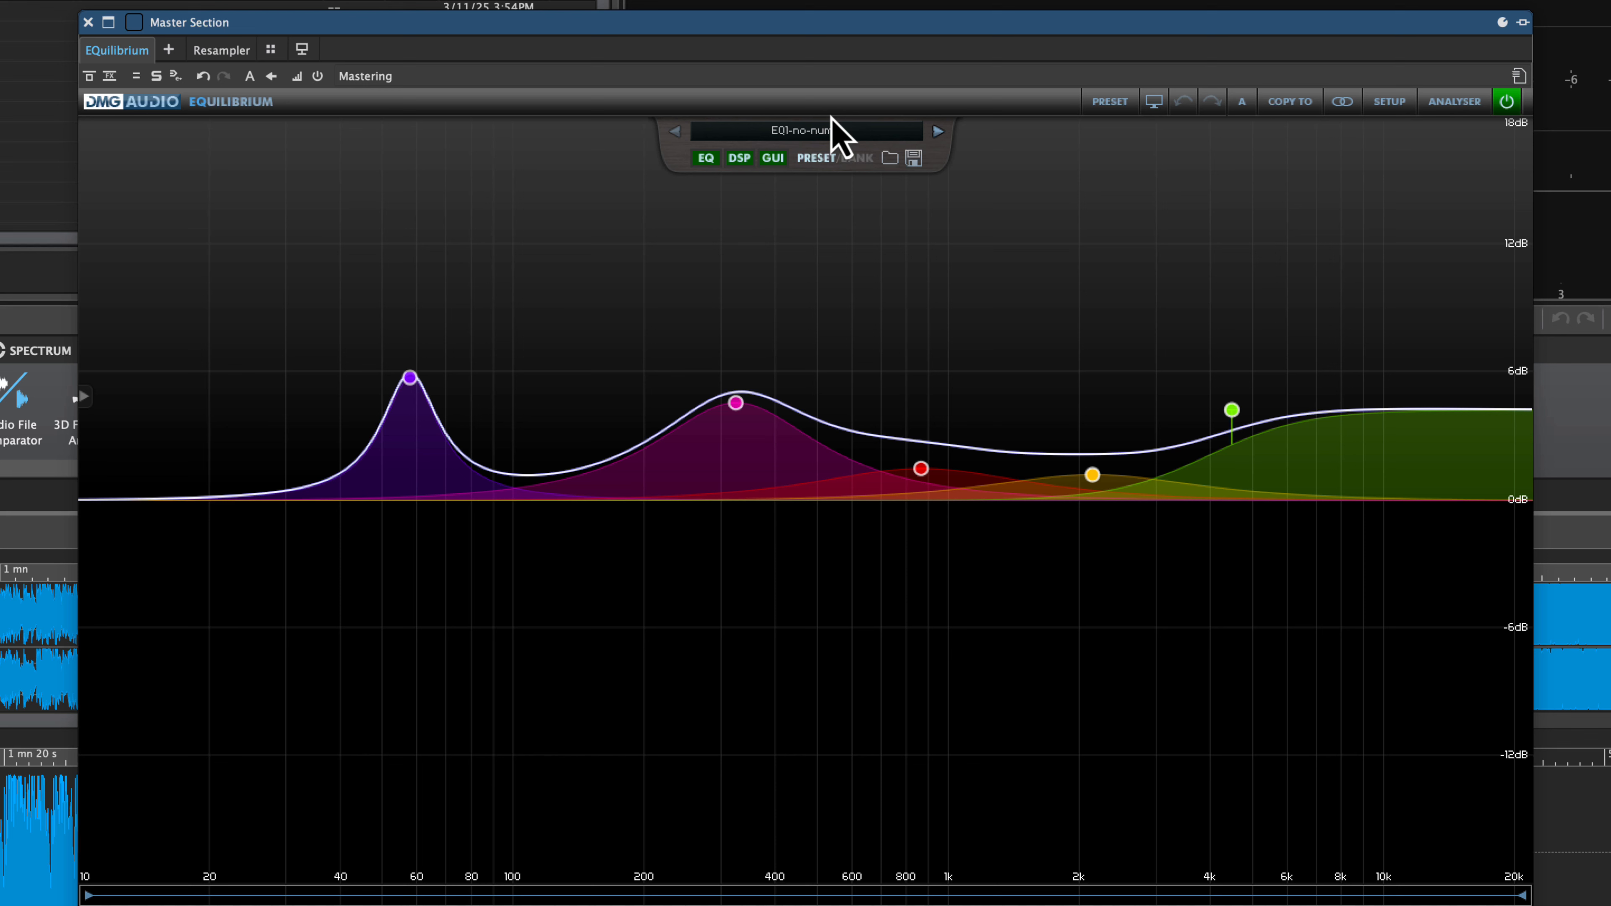
- View the EQ settings stored in slots B, C and D, then return to slot A
left_click(1242, 102)
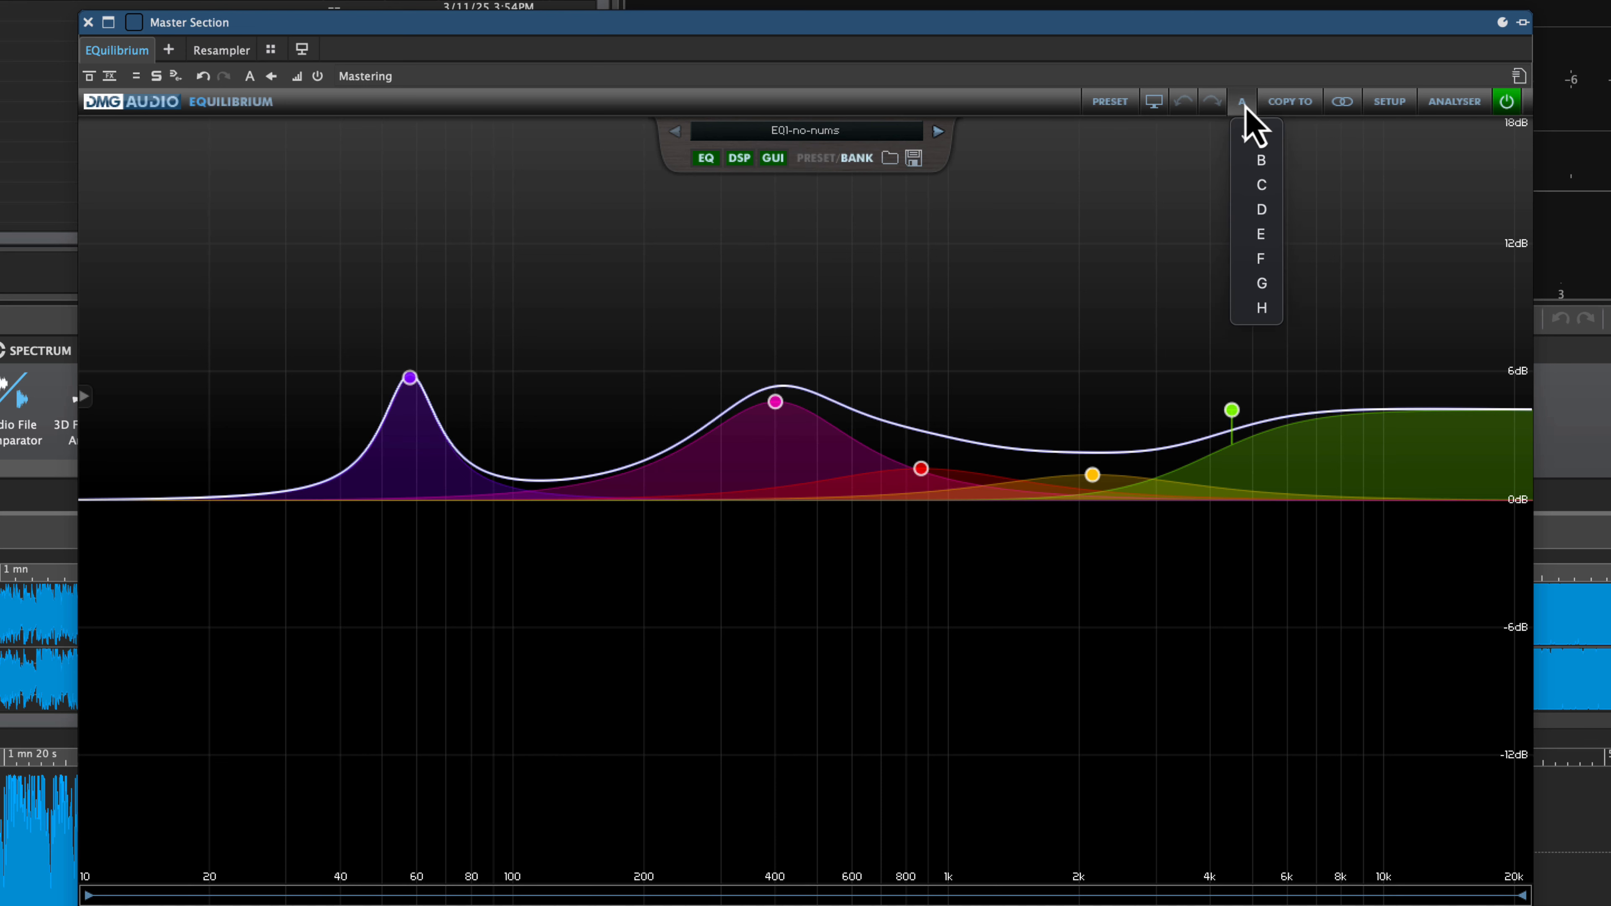
left_click(1252, 163)
left_click(1242, 103)
left_click(1260, 185)
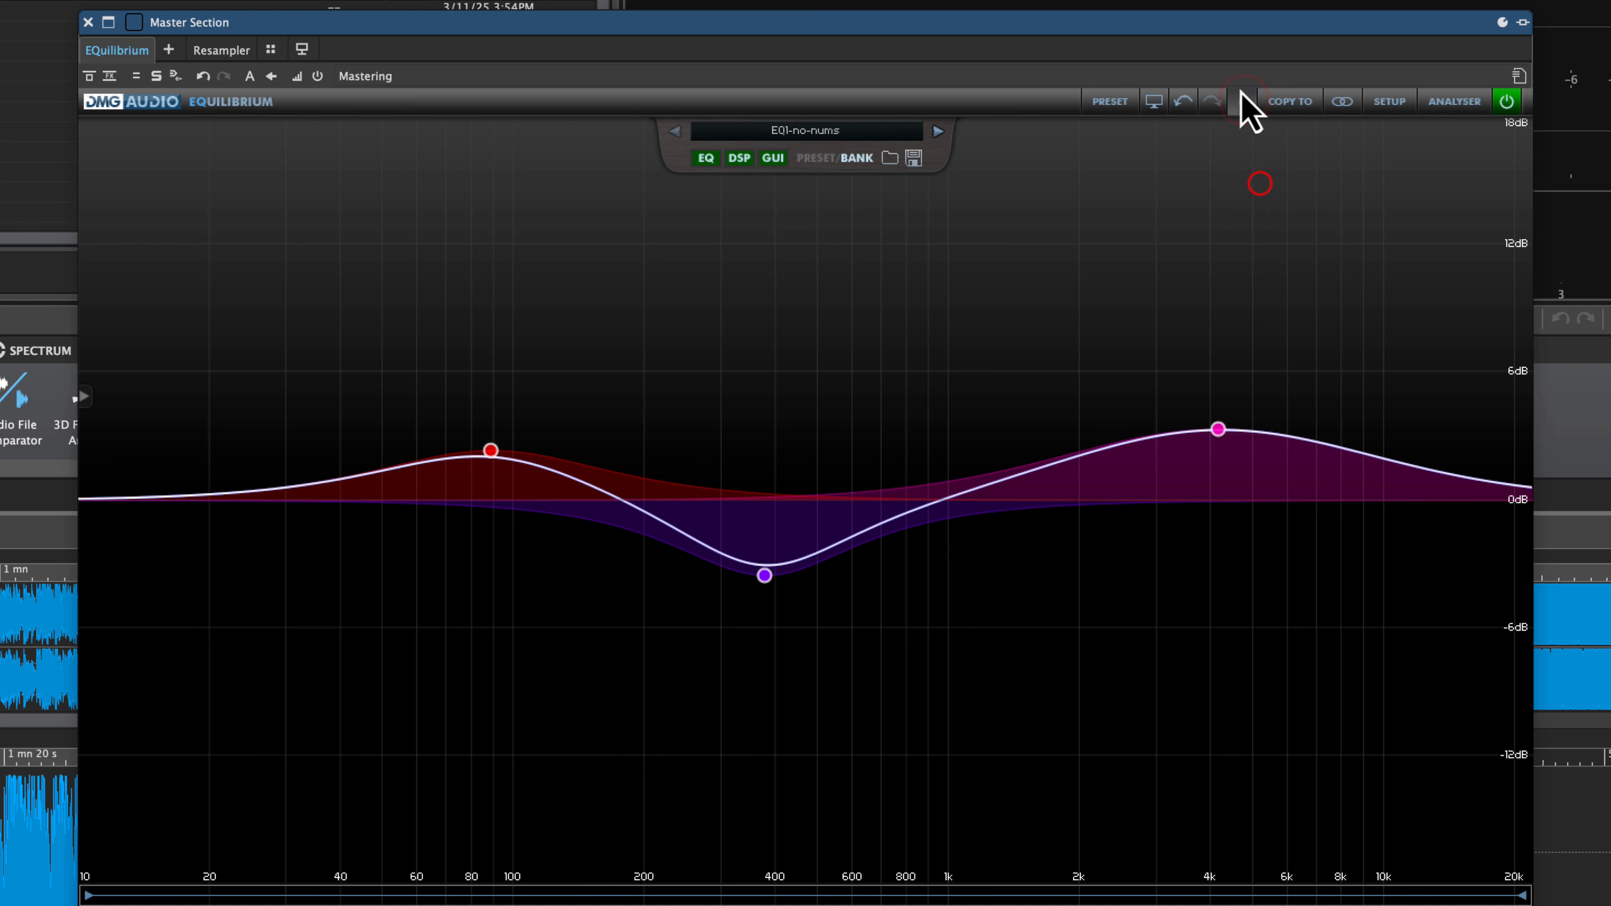
left_click(1243, 102)
left_click(1260, 208)
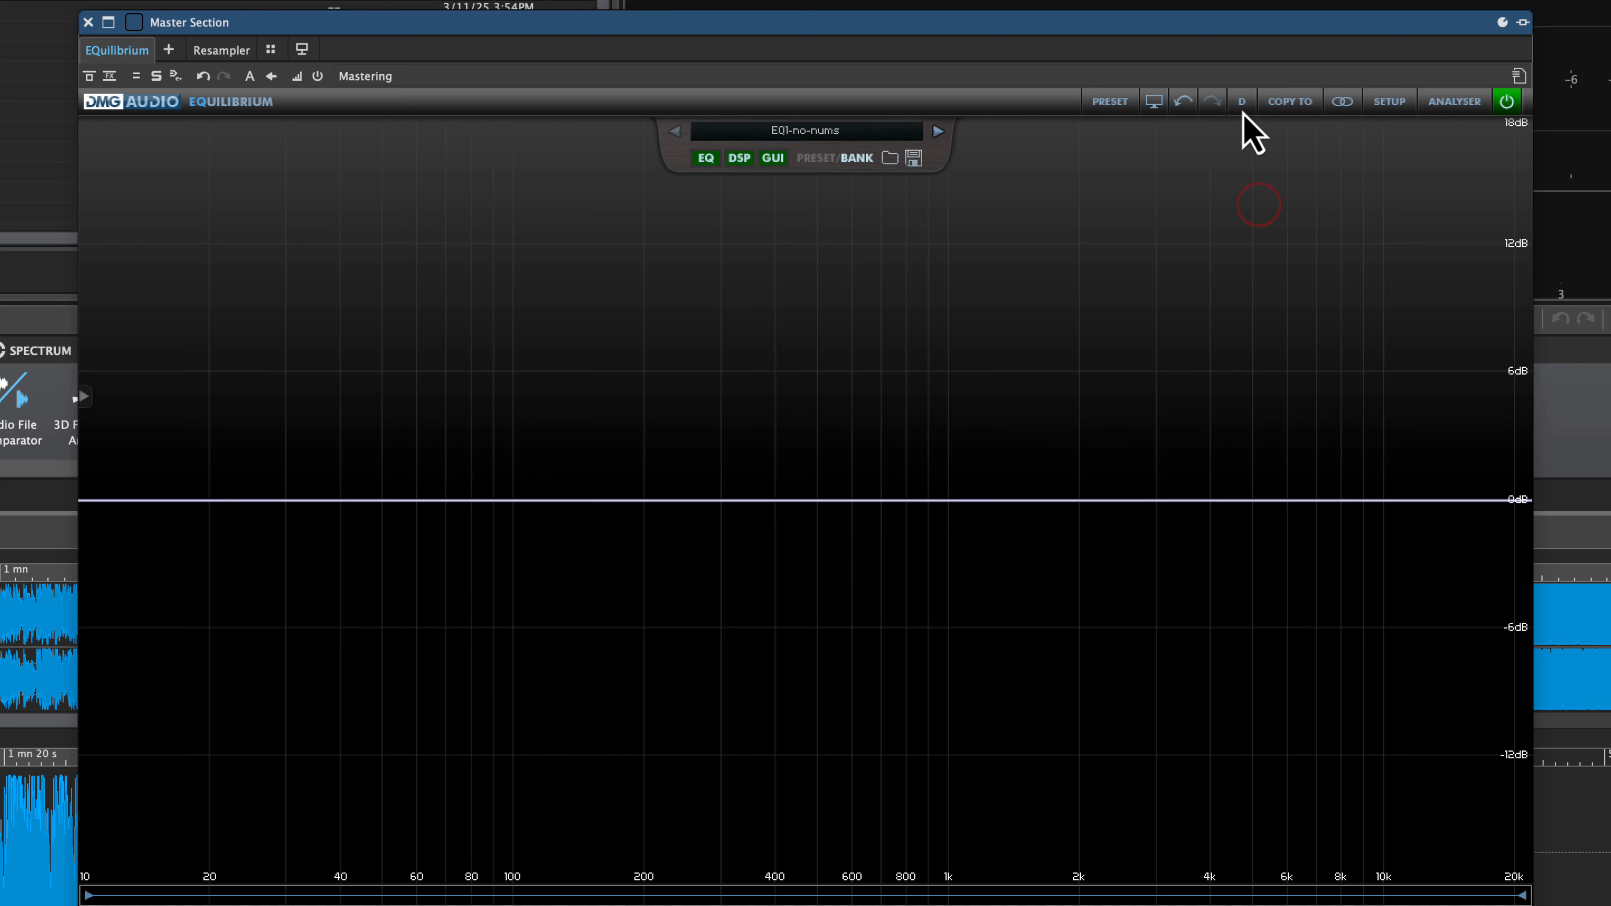
left_click(1243, 109)
left_click(1253, 104)
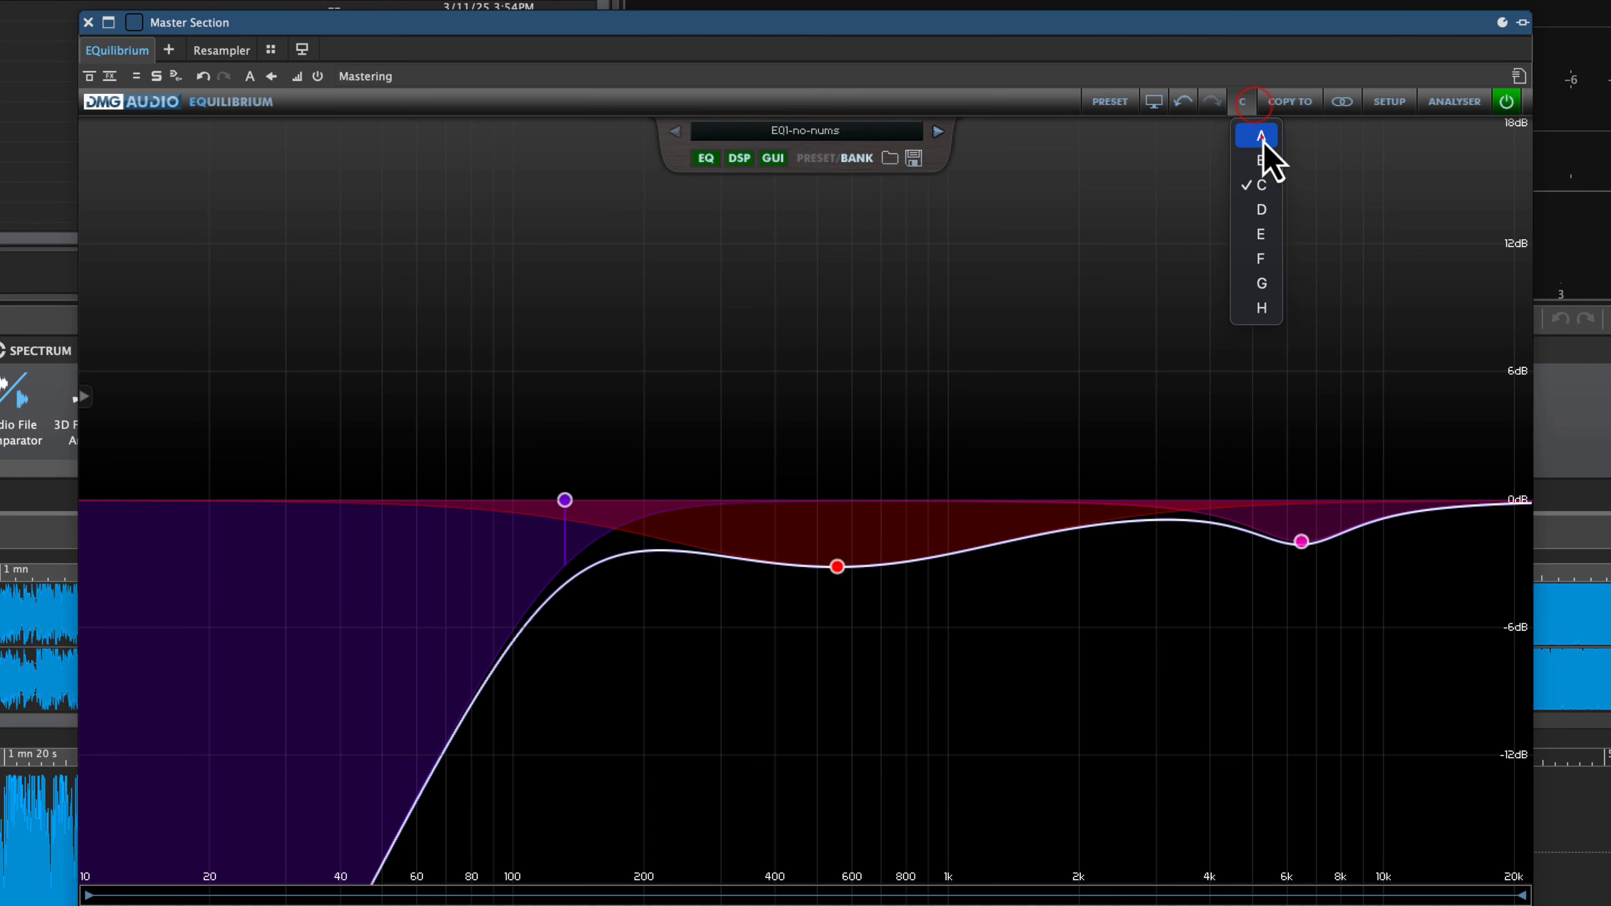
left_click(1260, 136)
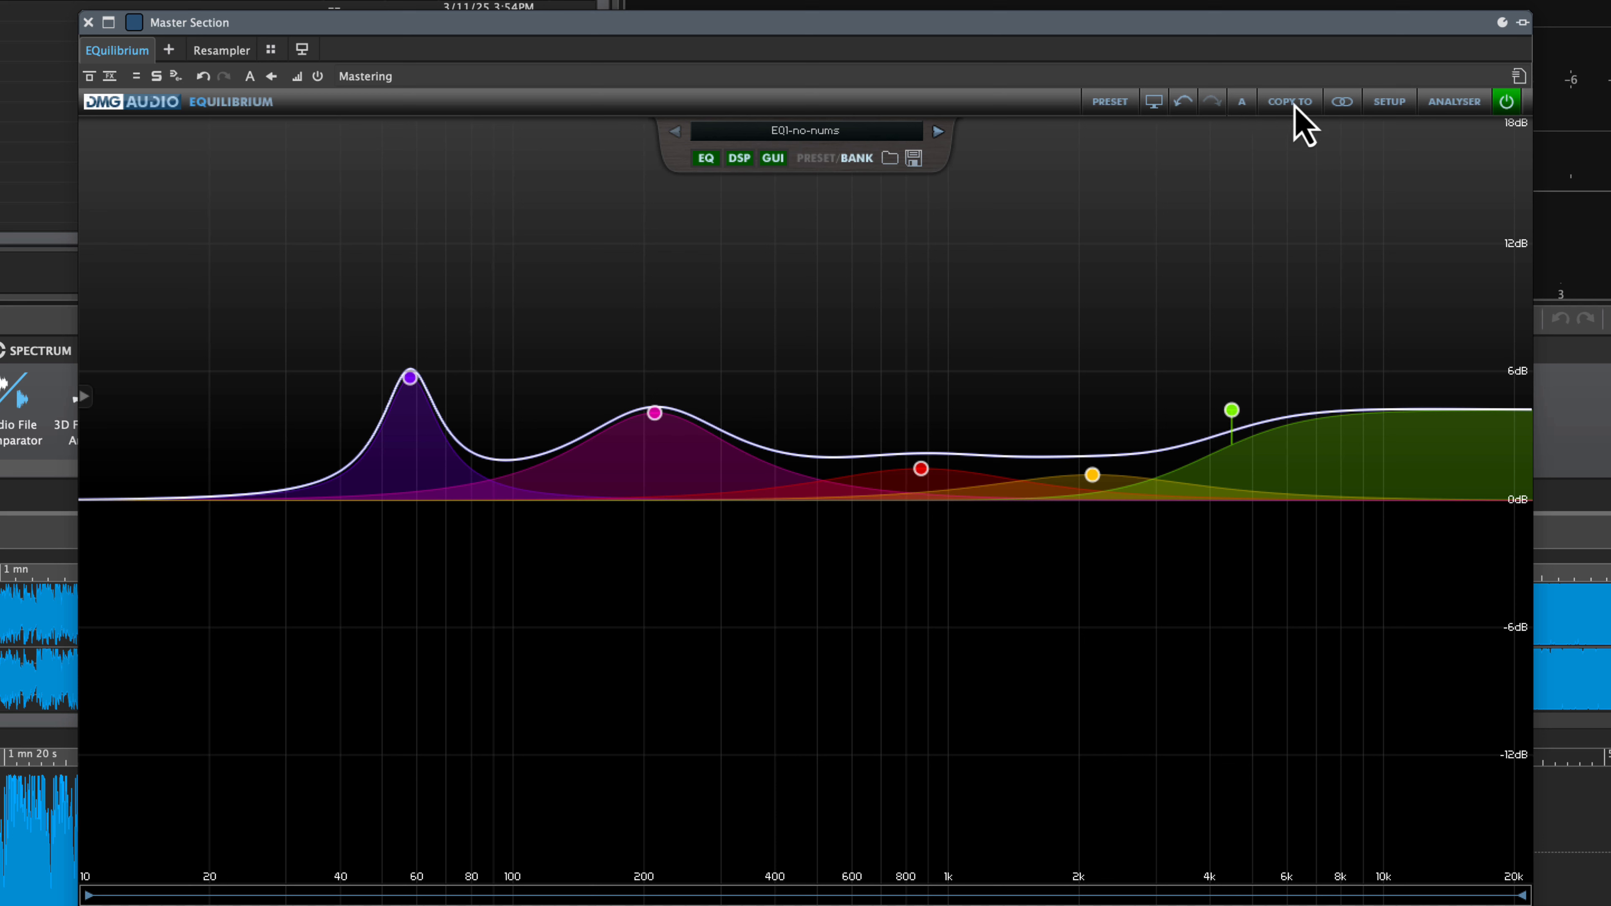
- Copy slot A's settings to another slot, check slots D and C, and return to slot A
left_click(1294, 103)
left_click(1289, 211)
left_click(1243, 112)
left_click(1254, 209)
left_click(1242, 103)
left_click(1261, 185)
left_click(1240, 103)
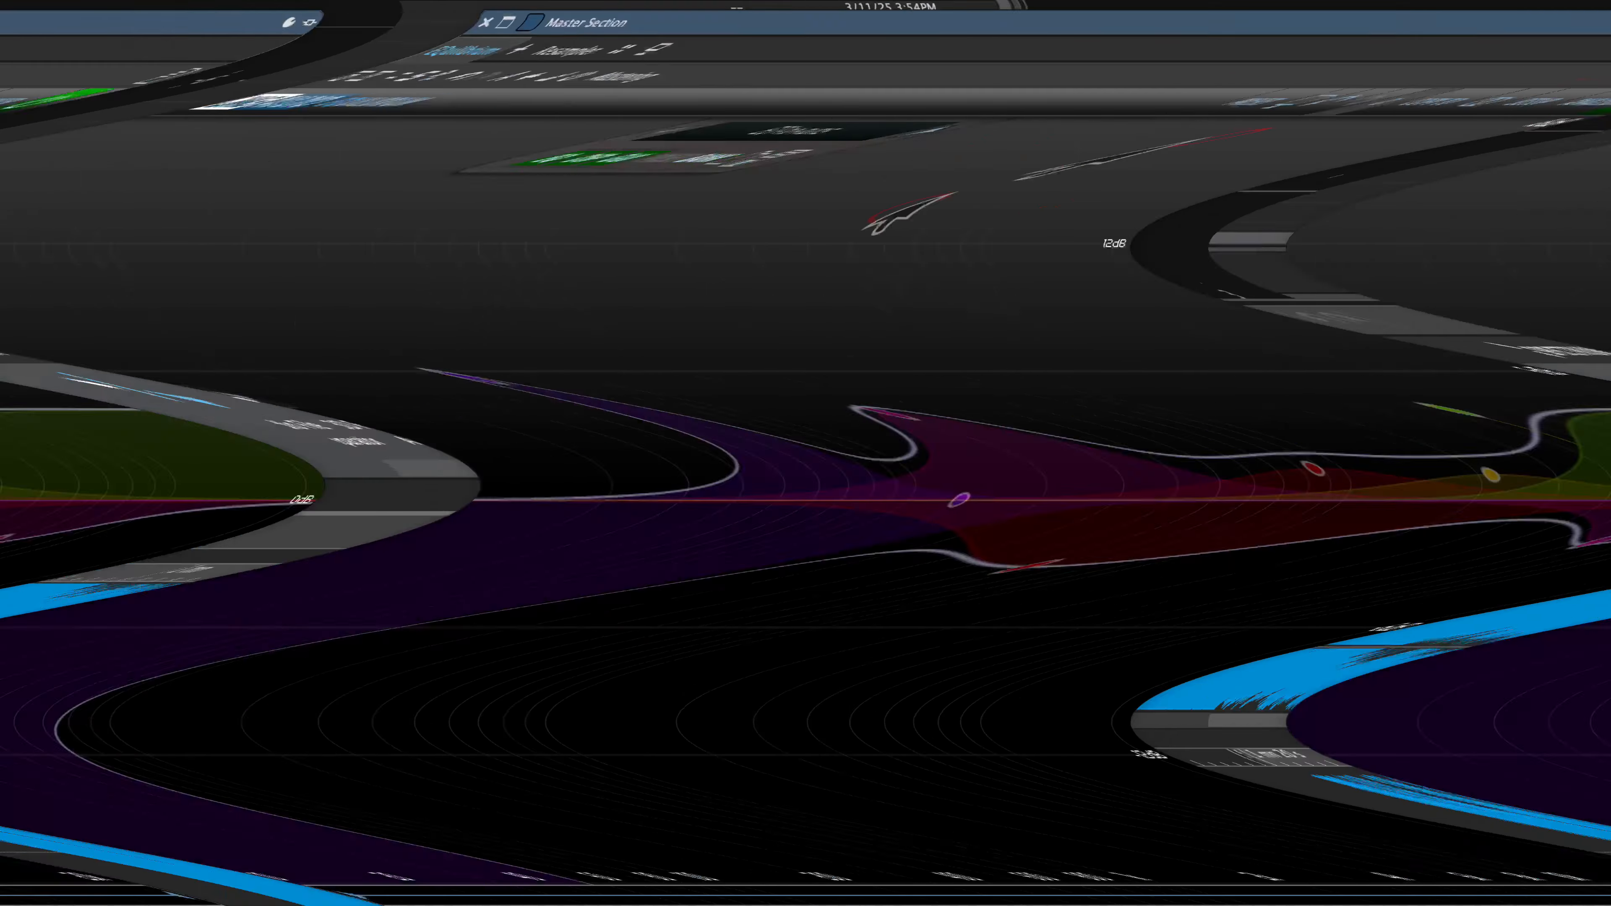
left_click(1261, 135)
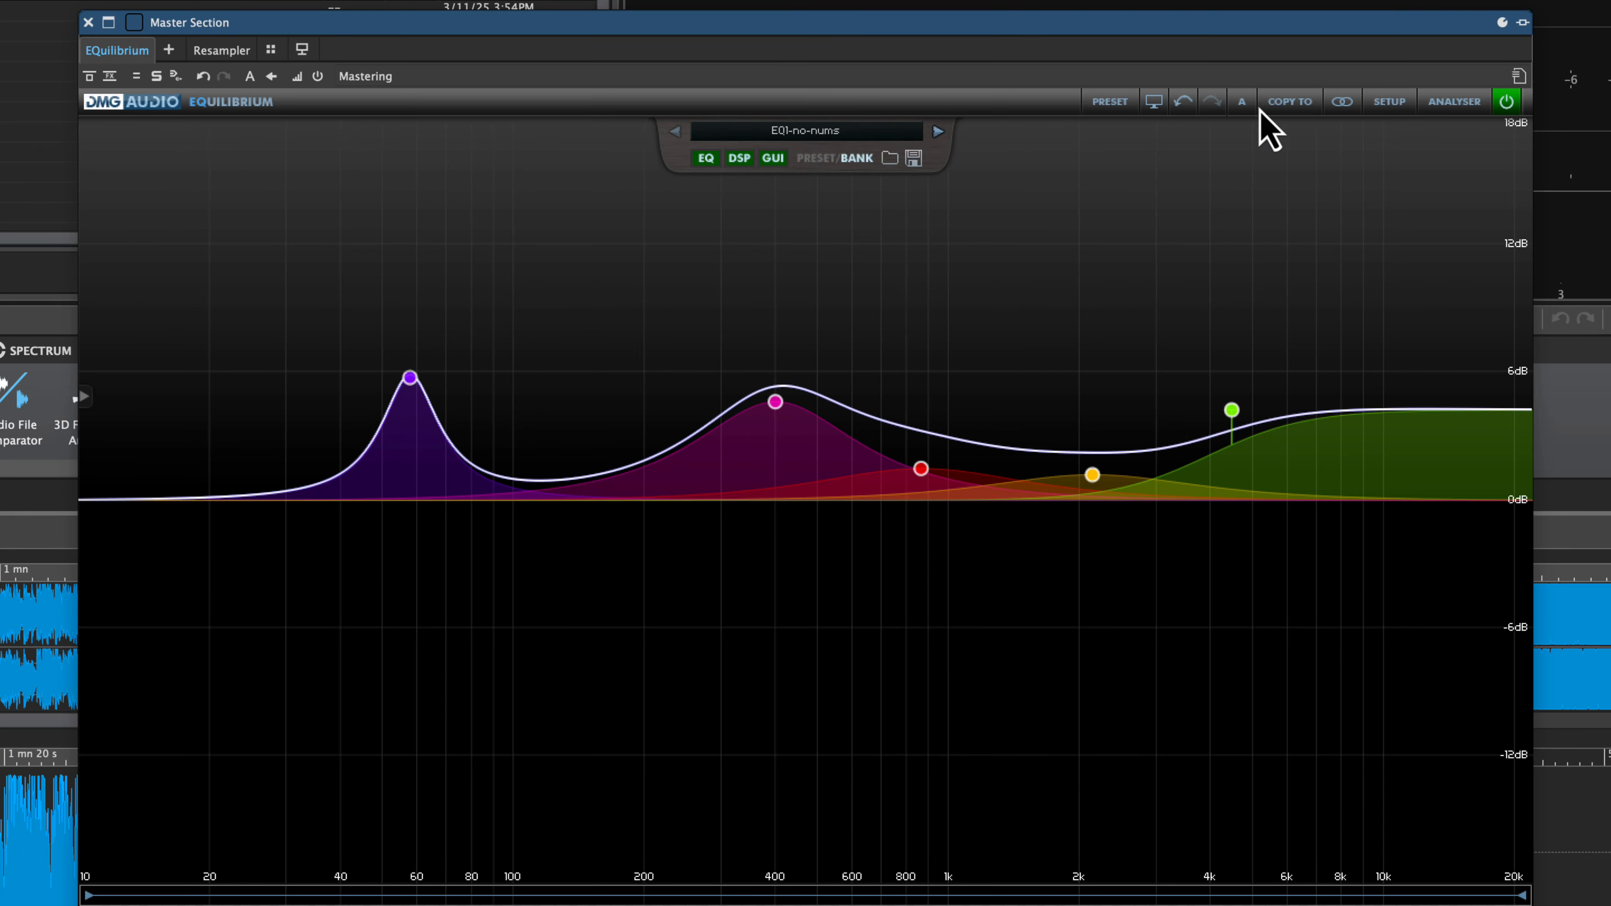
- Copy slot A's settings to another slot, then move slot A's magenta band down to about 210 Hz
left_click(1264, 106)
left_click(1286, 210)
left_click_drag(793, 432, 656, 431)
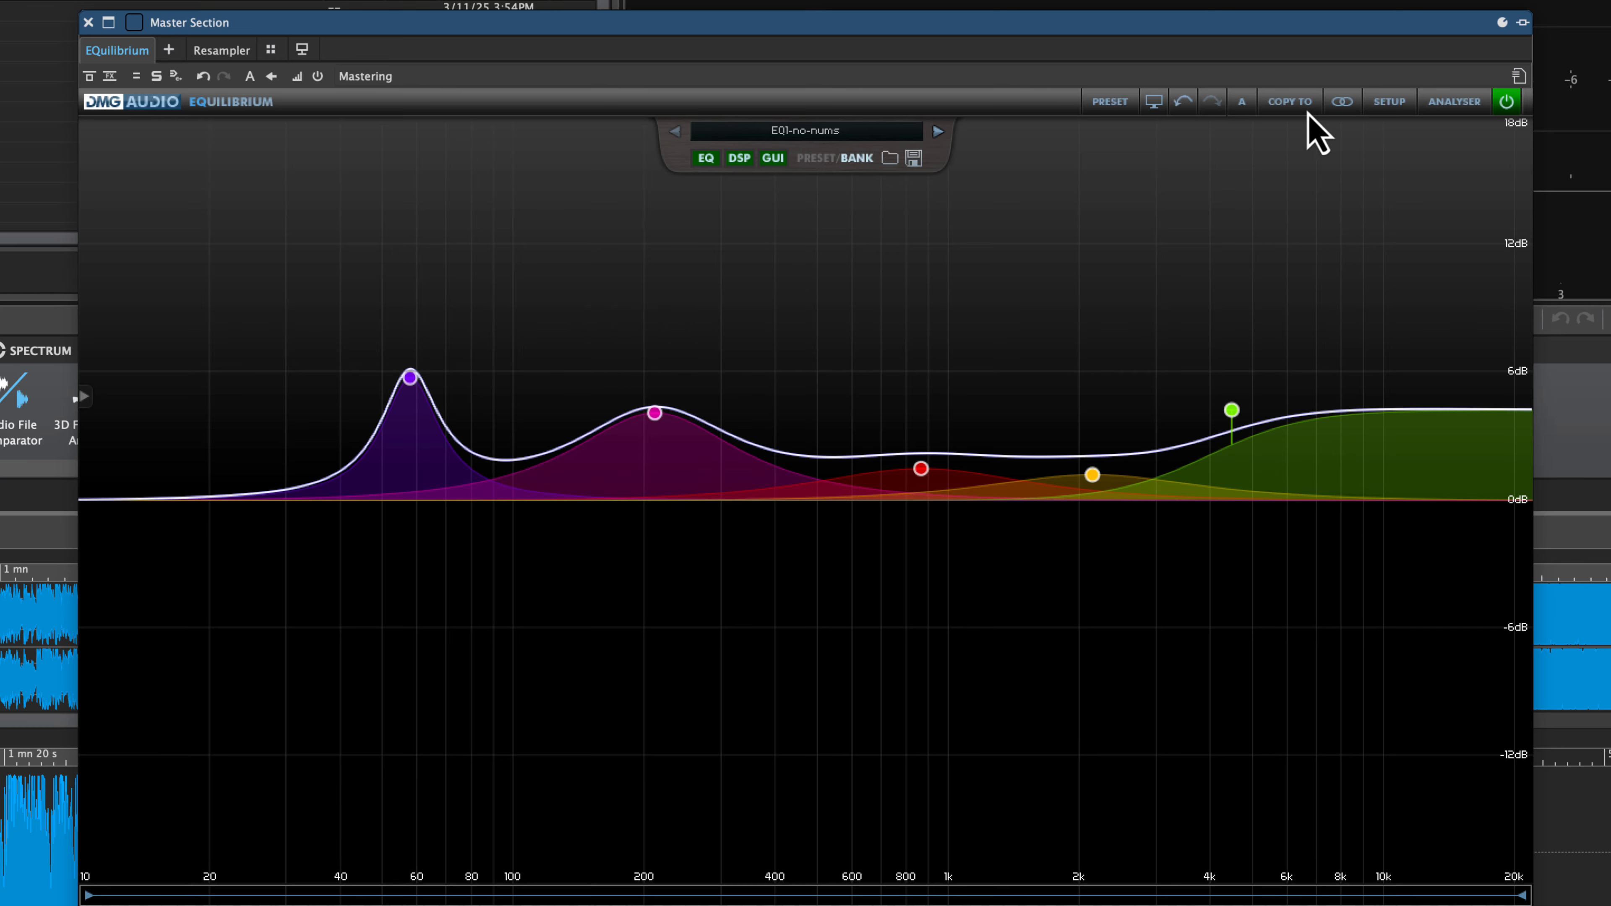
- Show the bank saving control and the list of slots A to H that a bank stores
left_click(915, 159)
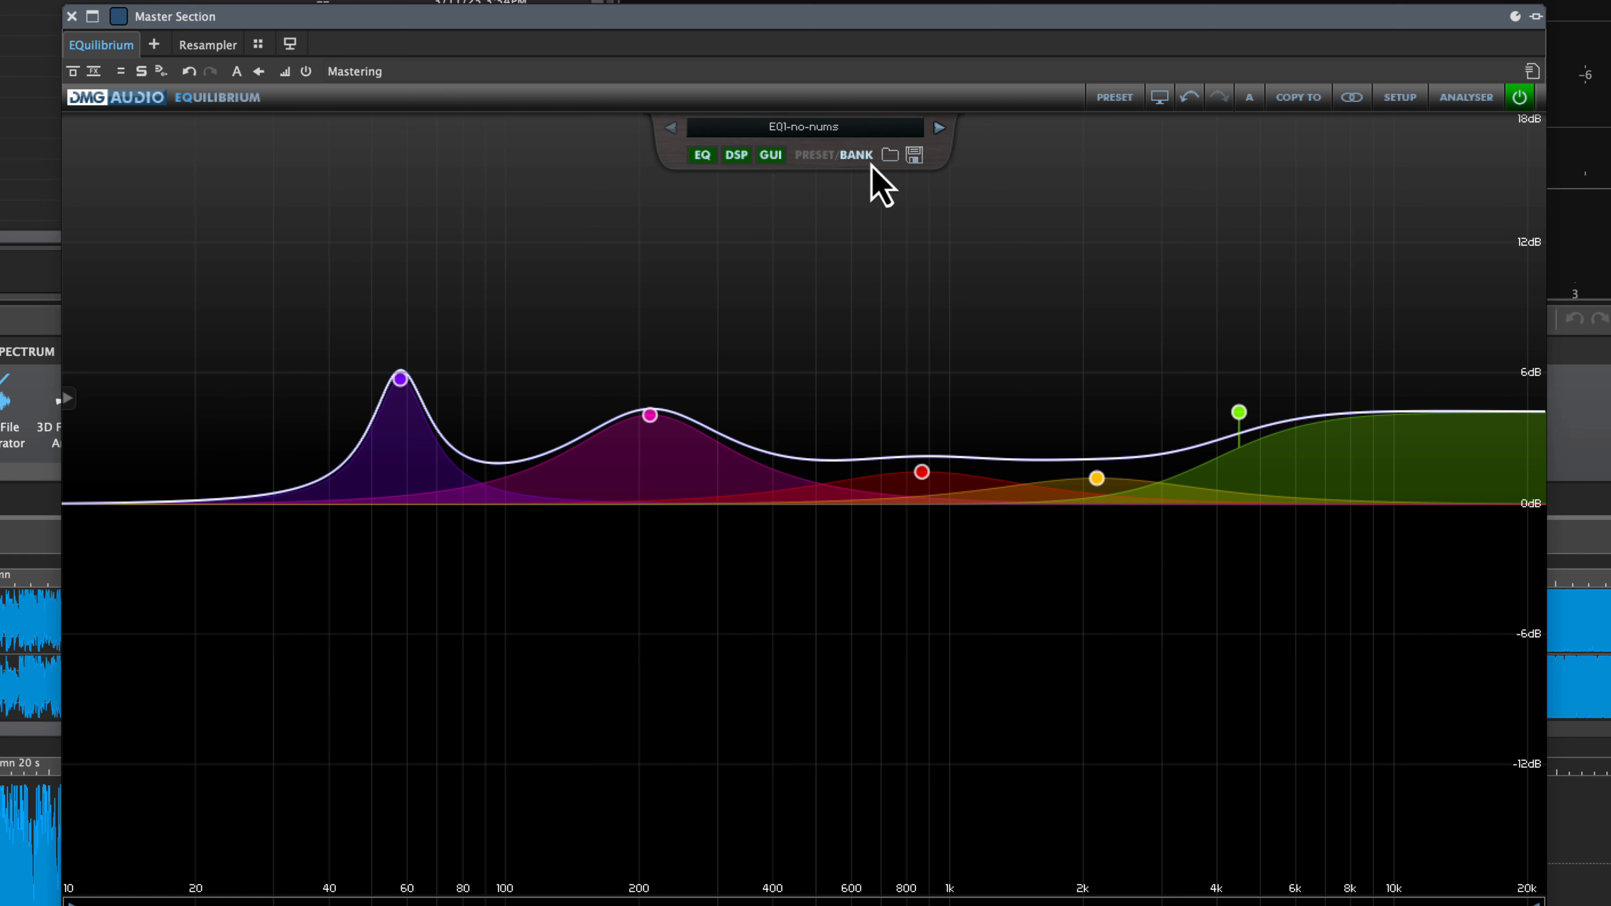
left_click(1250, 97)
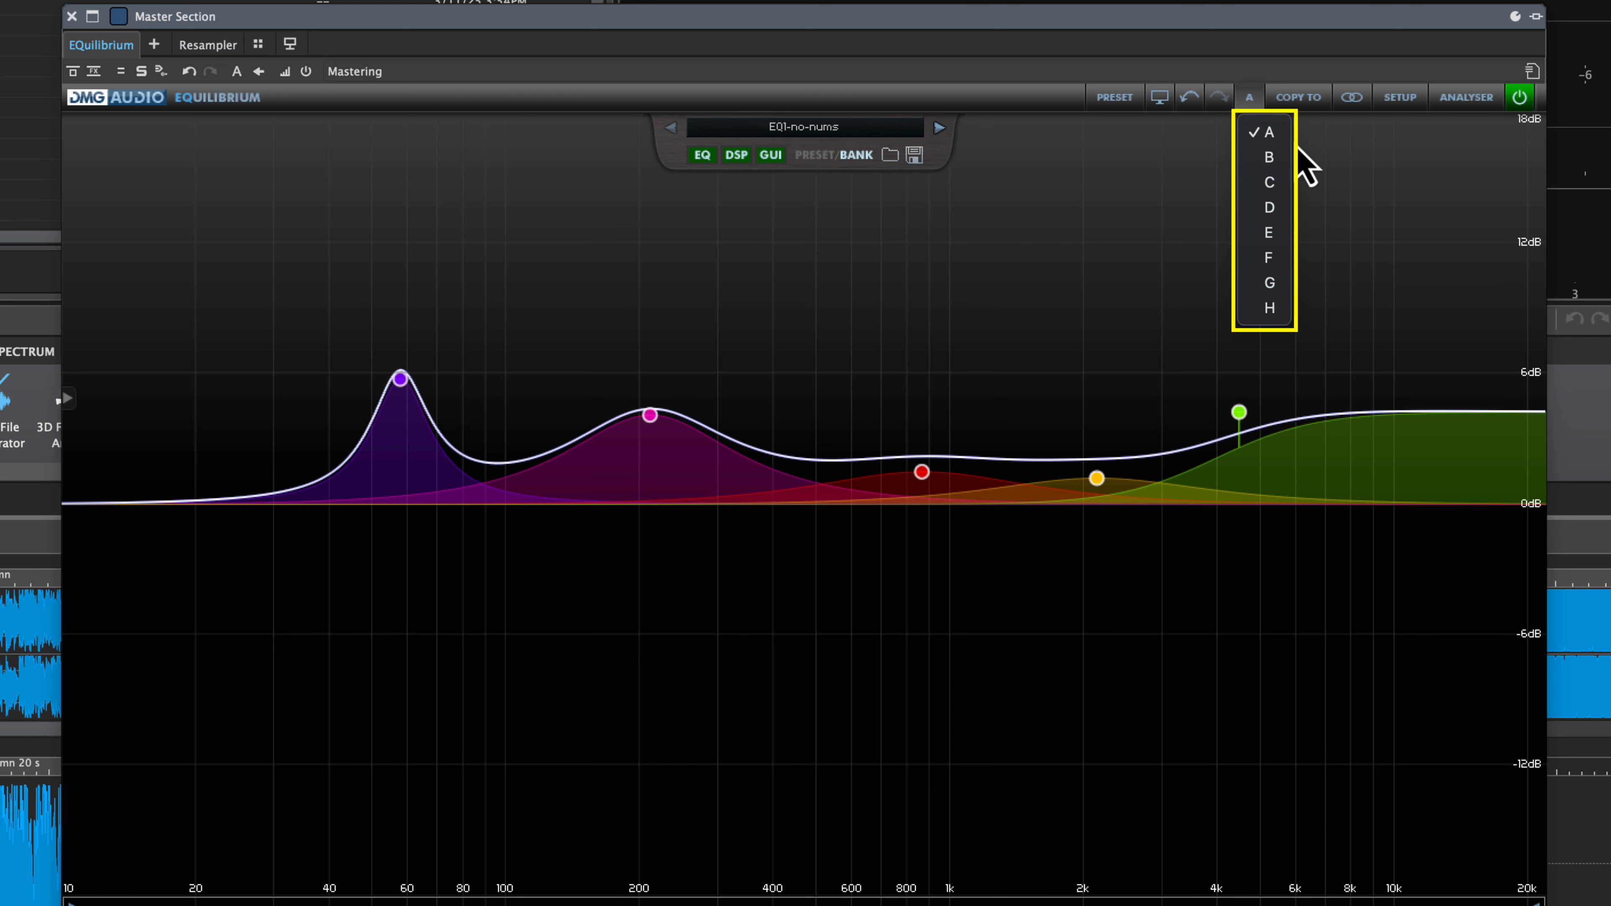
left_click(1131, 263)
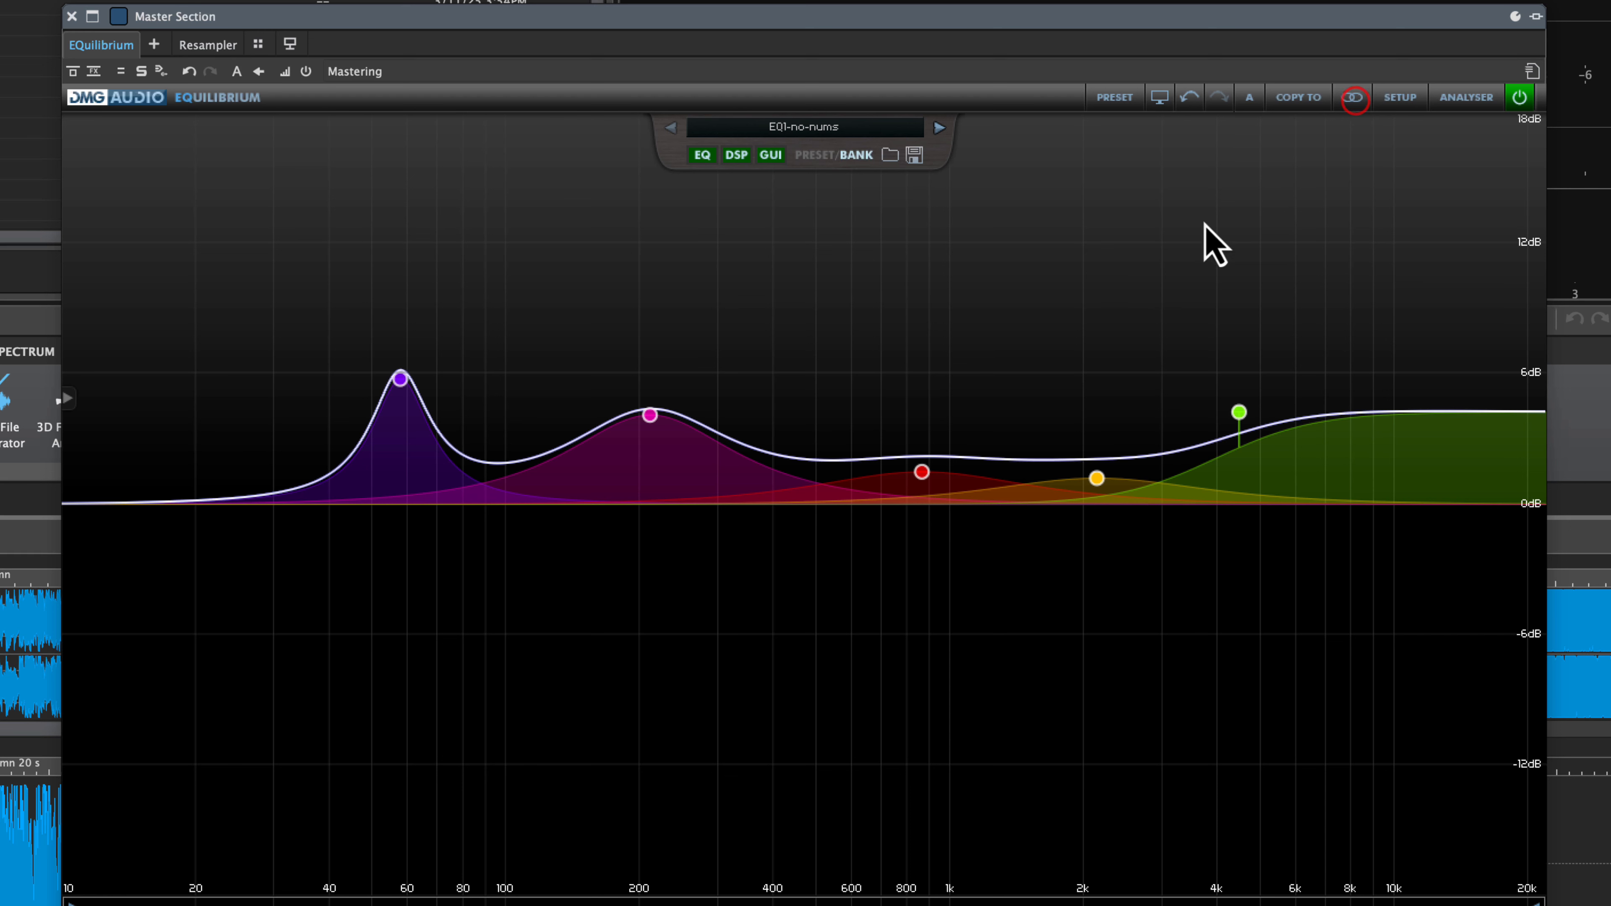
- Switch the EQ's channel view from Both to Left, and from Left to Right
left_click(1352, 96)
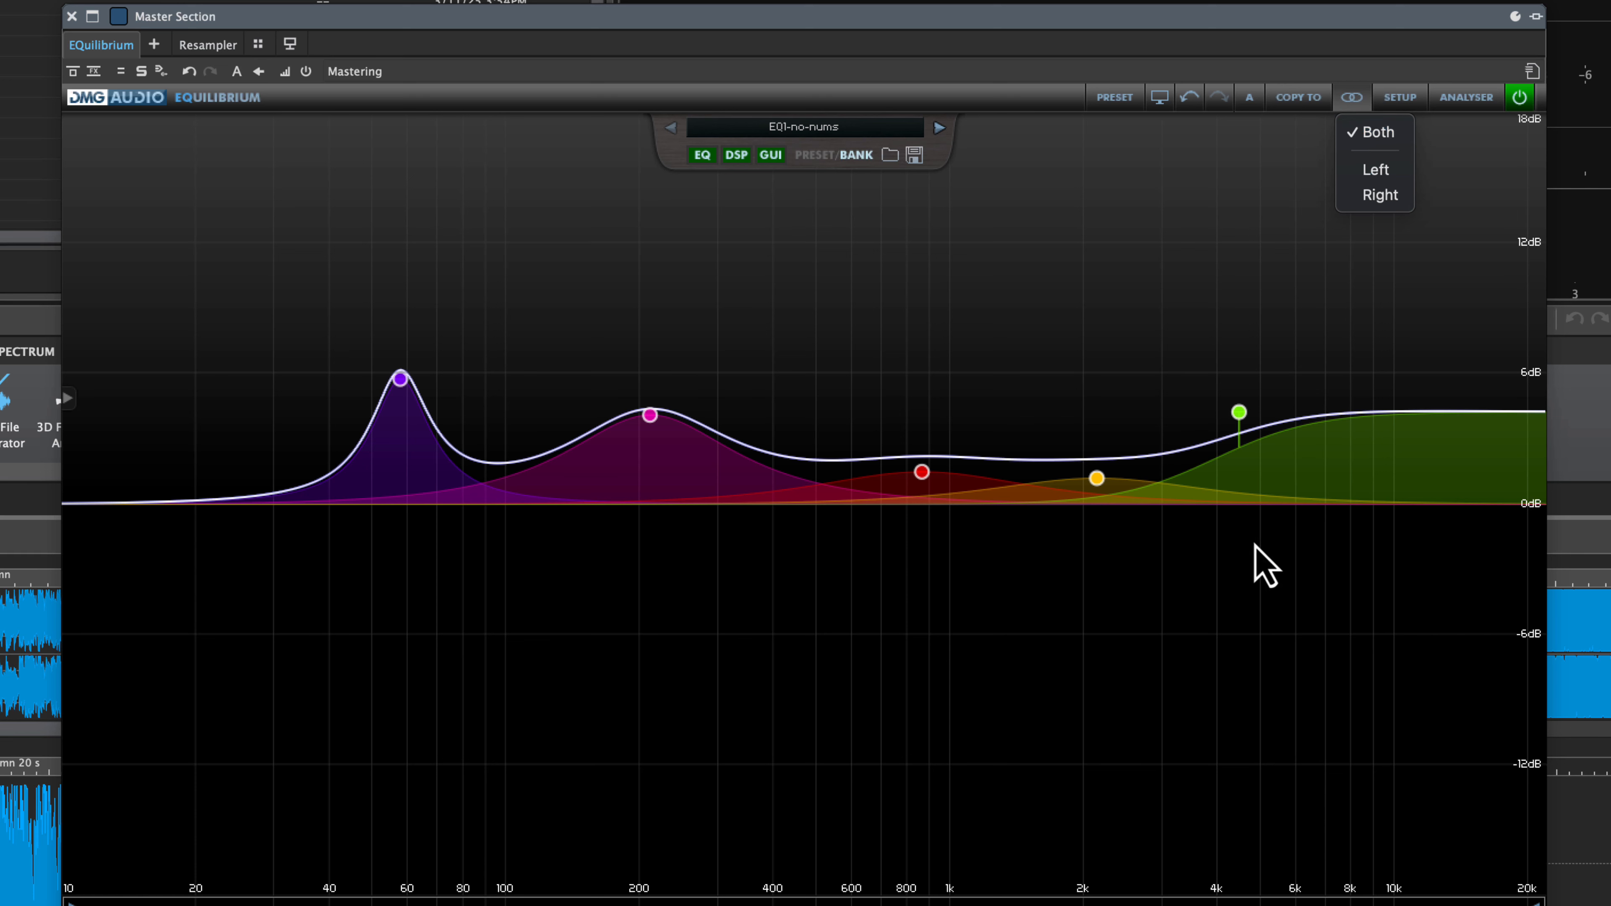
mouse_move(625, 441)
left_click(1372, 172)
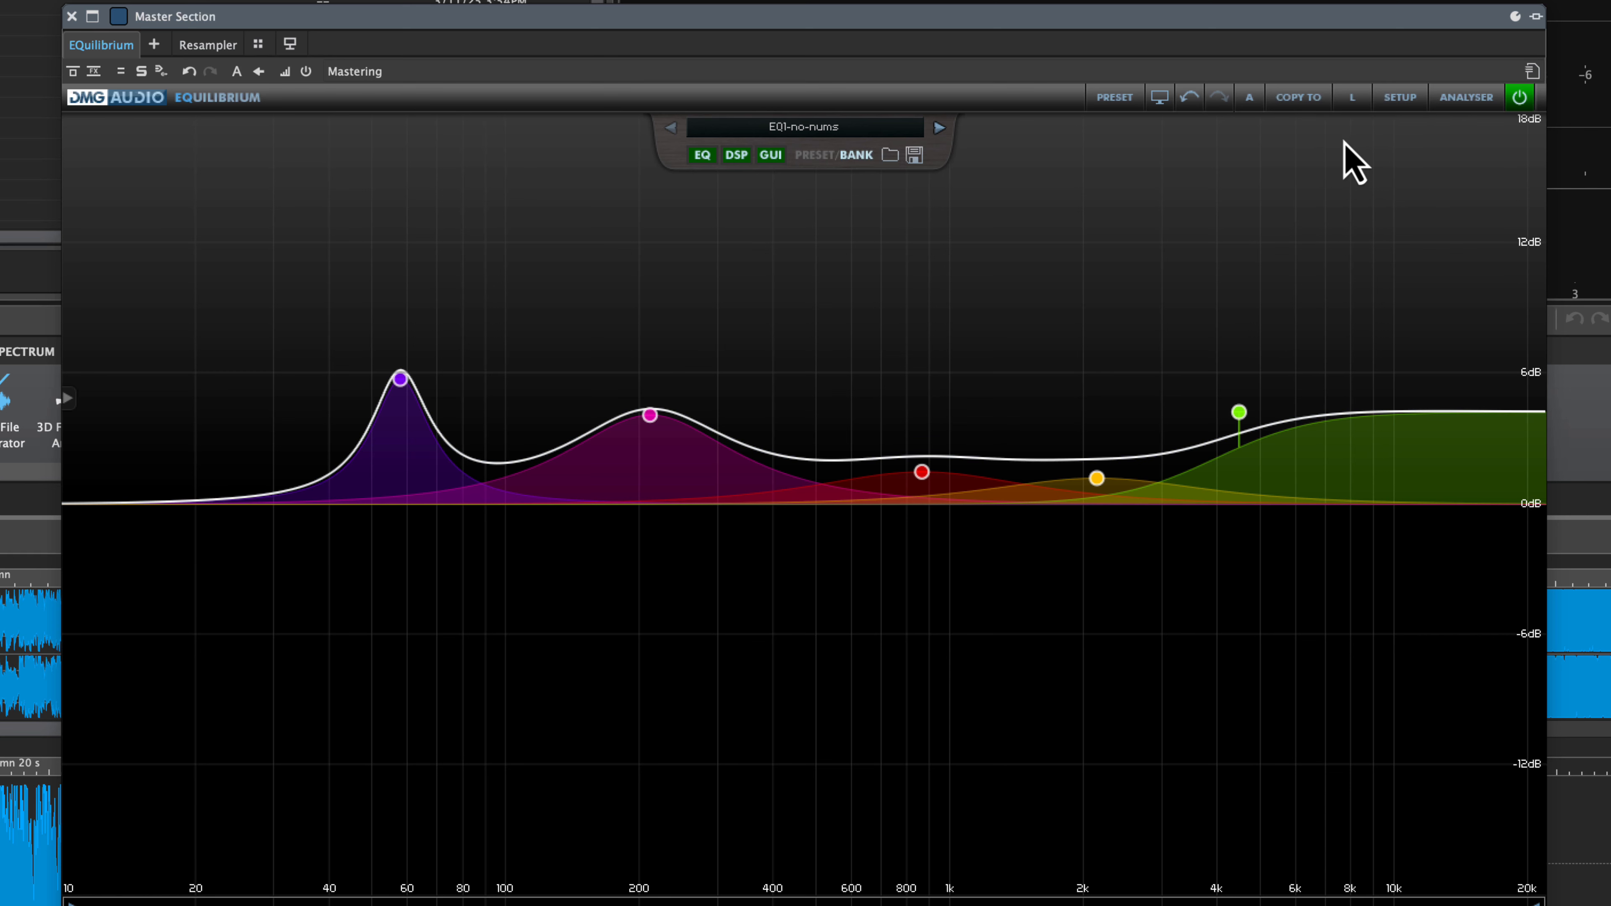
left_click(1370, 98)
left_click(1371, 196)
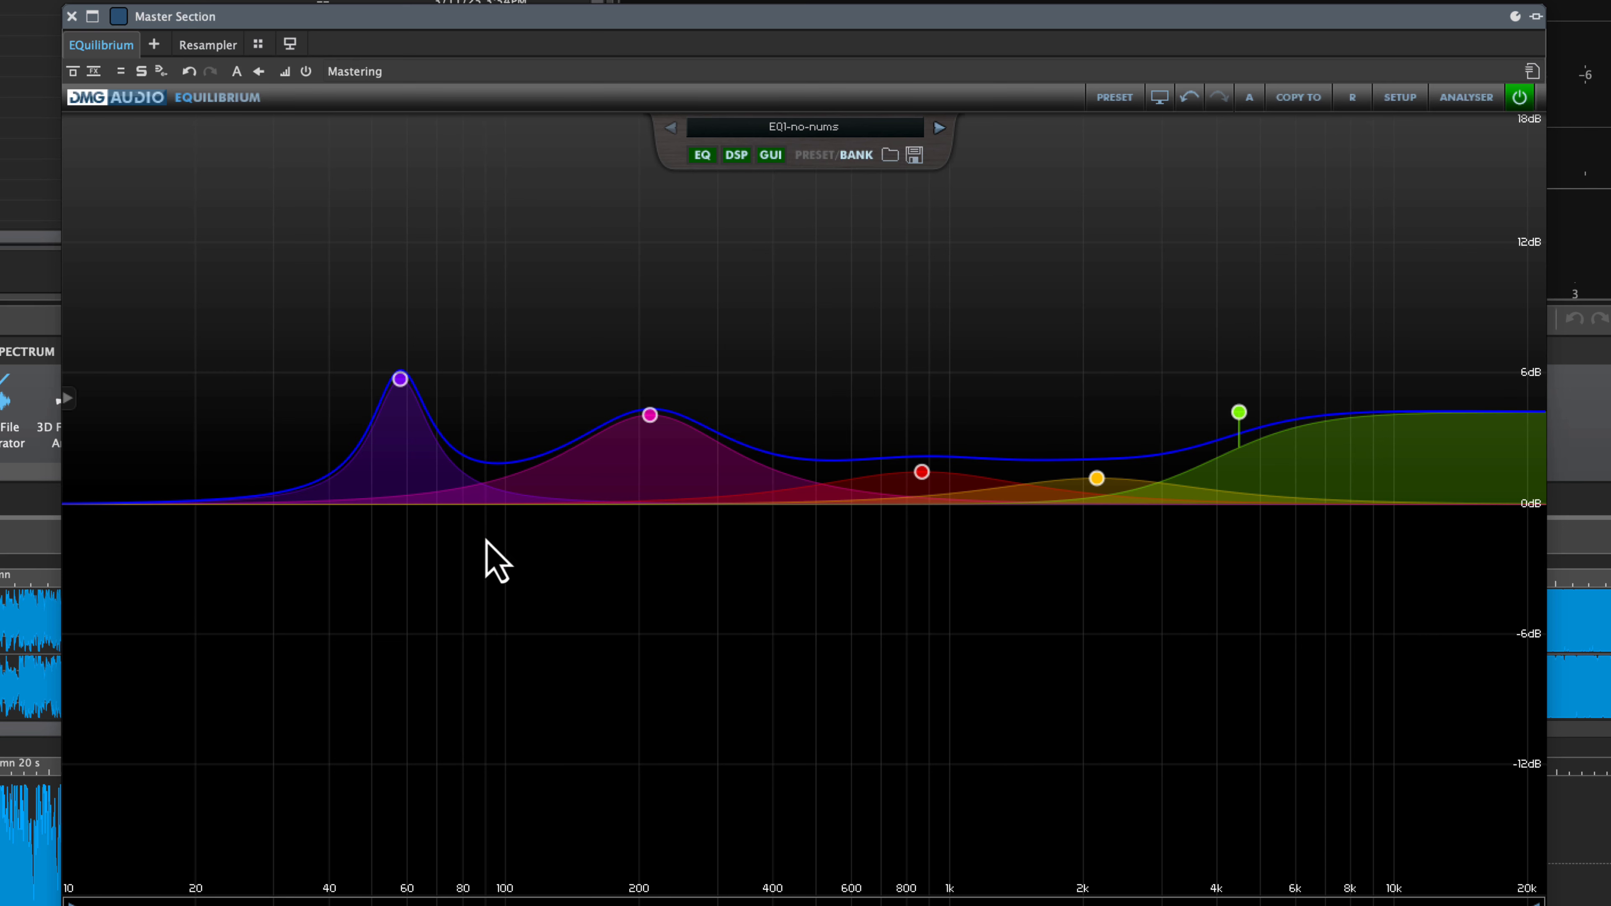
- Assign the magenta band to the Right channel and pull it down to about -6 dB at 200 Hz
mouse_move(653, 427)
left_click(625, 298)
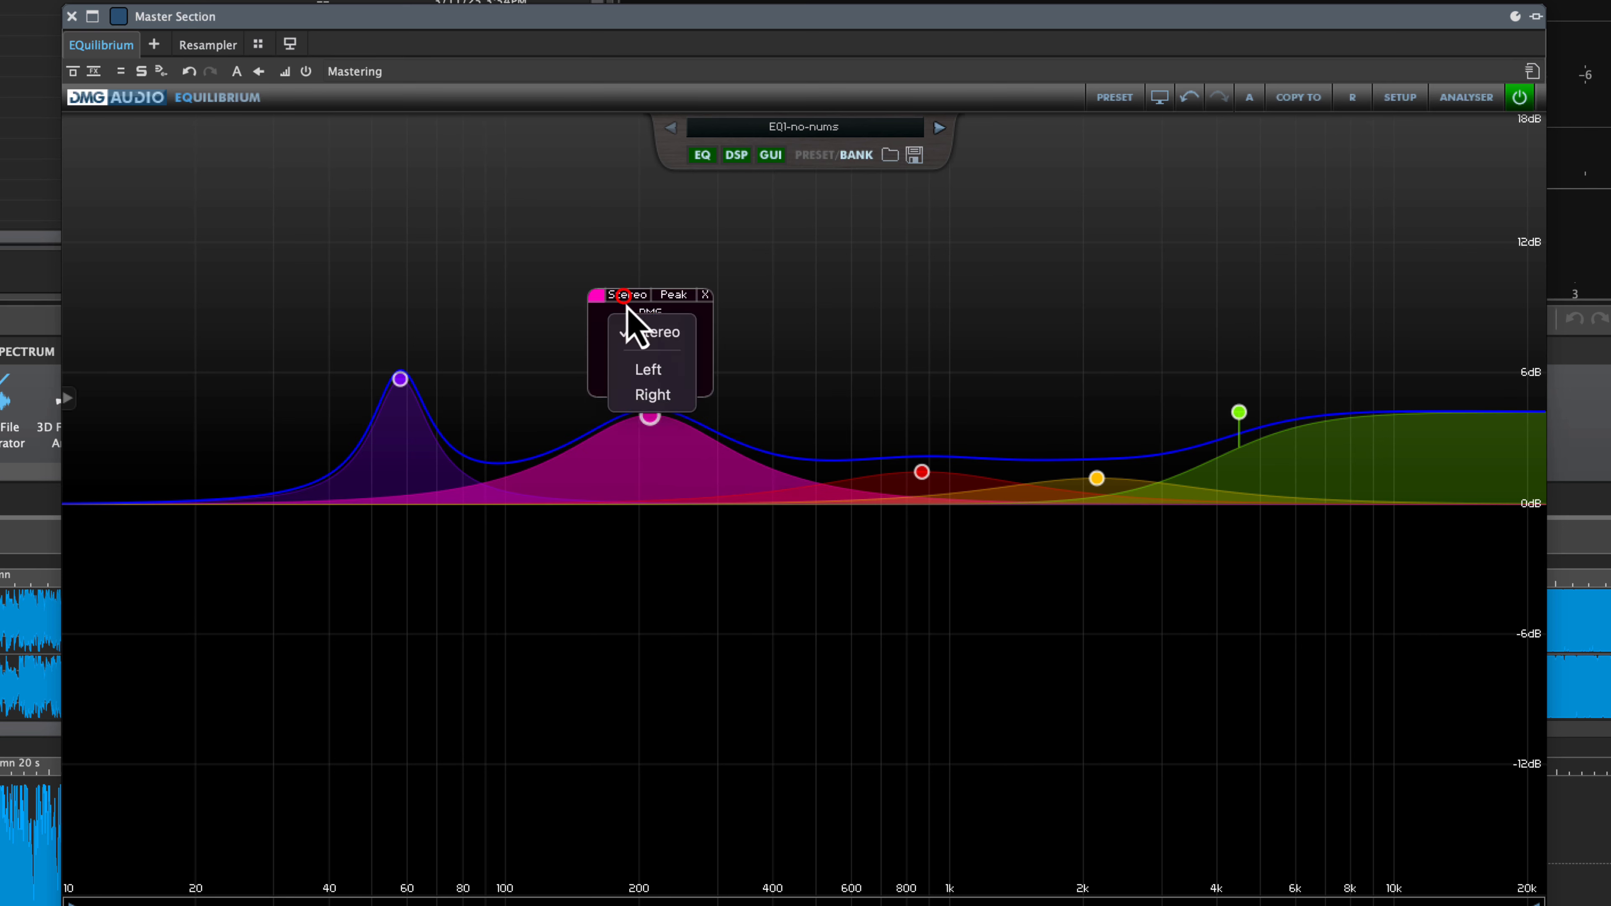
left_click(647, 394)
left_click_drag(649, 416, 647, 648)
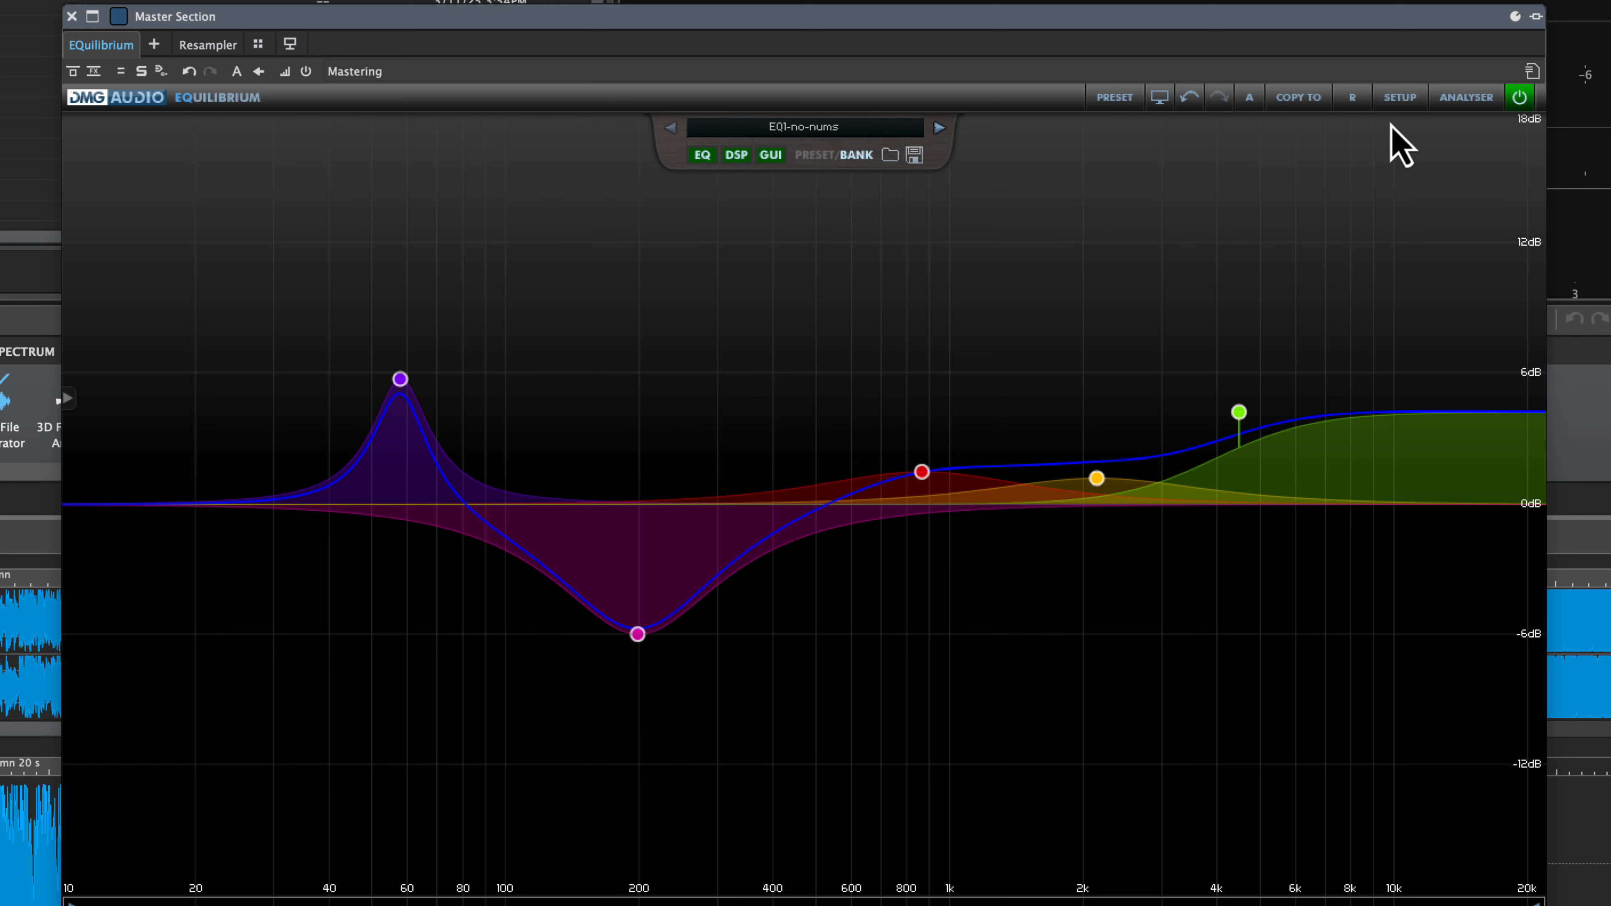
- View the Left channel's EQ curve, then return the channel view to Both
left_click(1356, 99)
left_click(1374, 171)
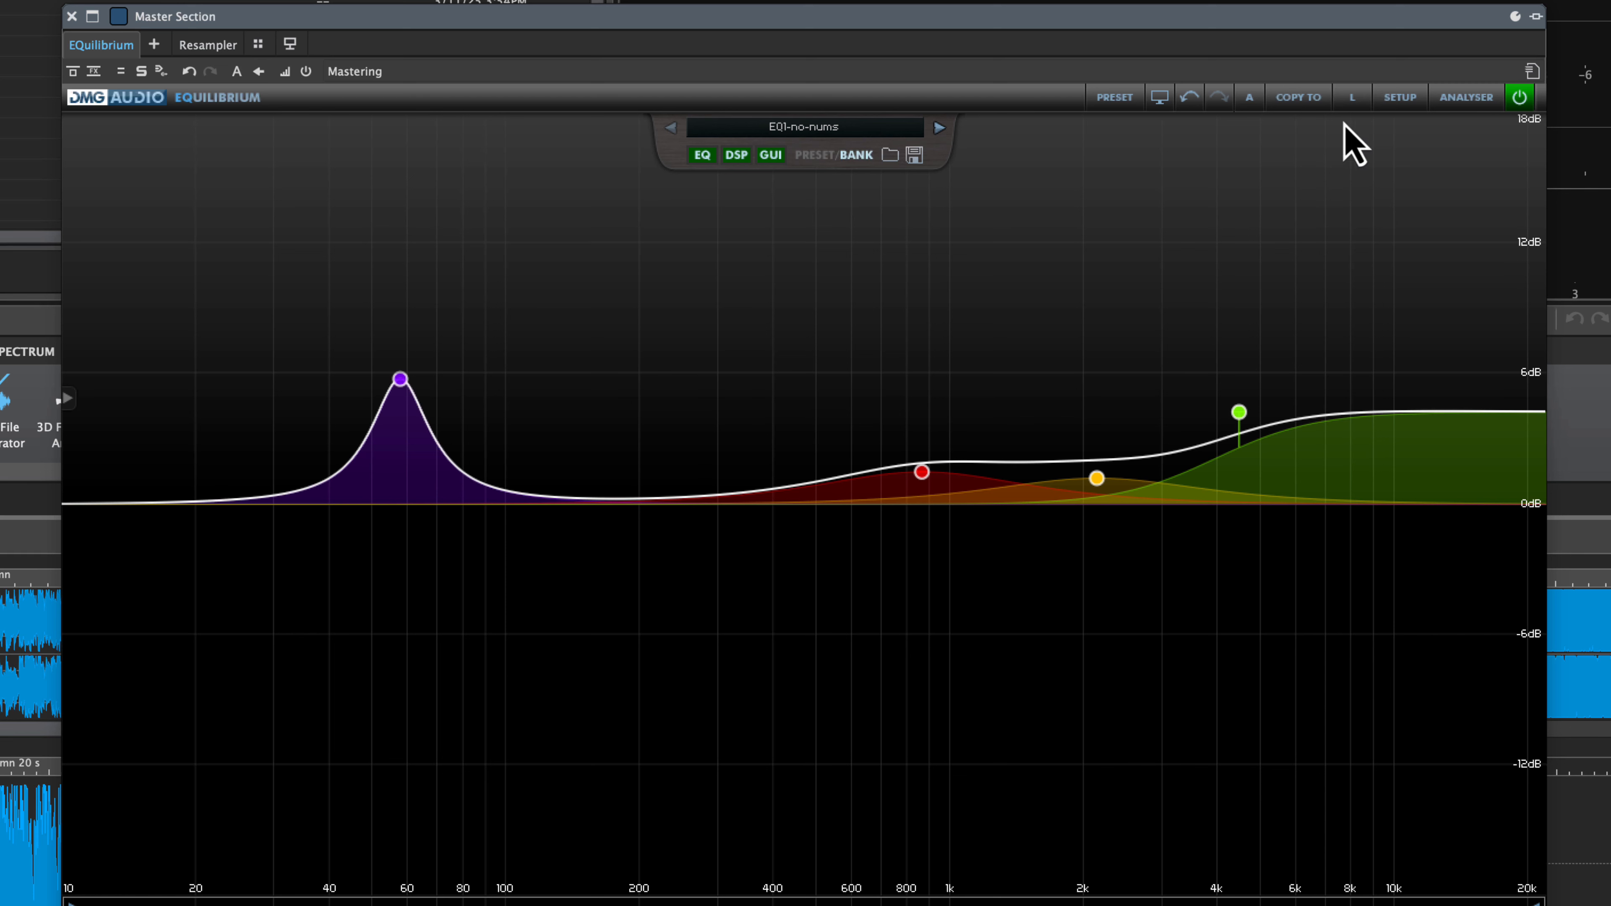
left_click(1352, 97)
left_click(1380, 133)
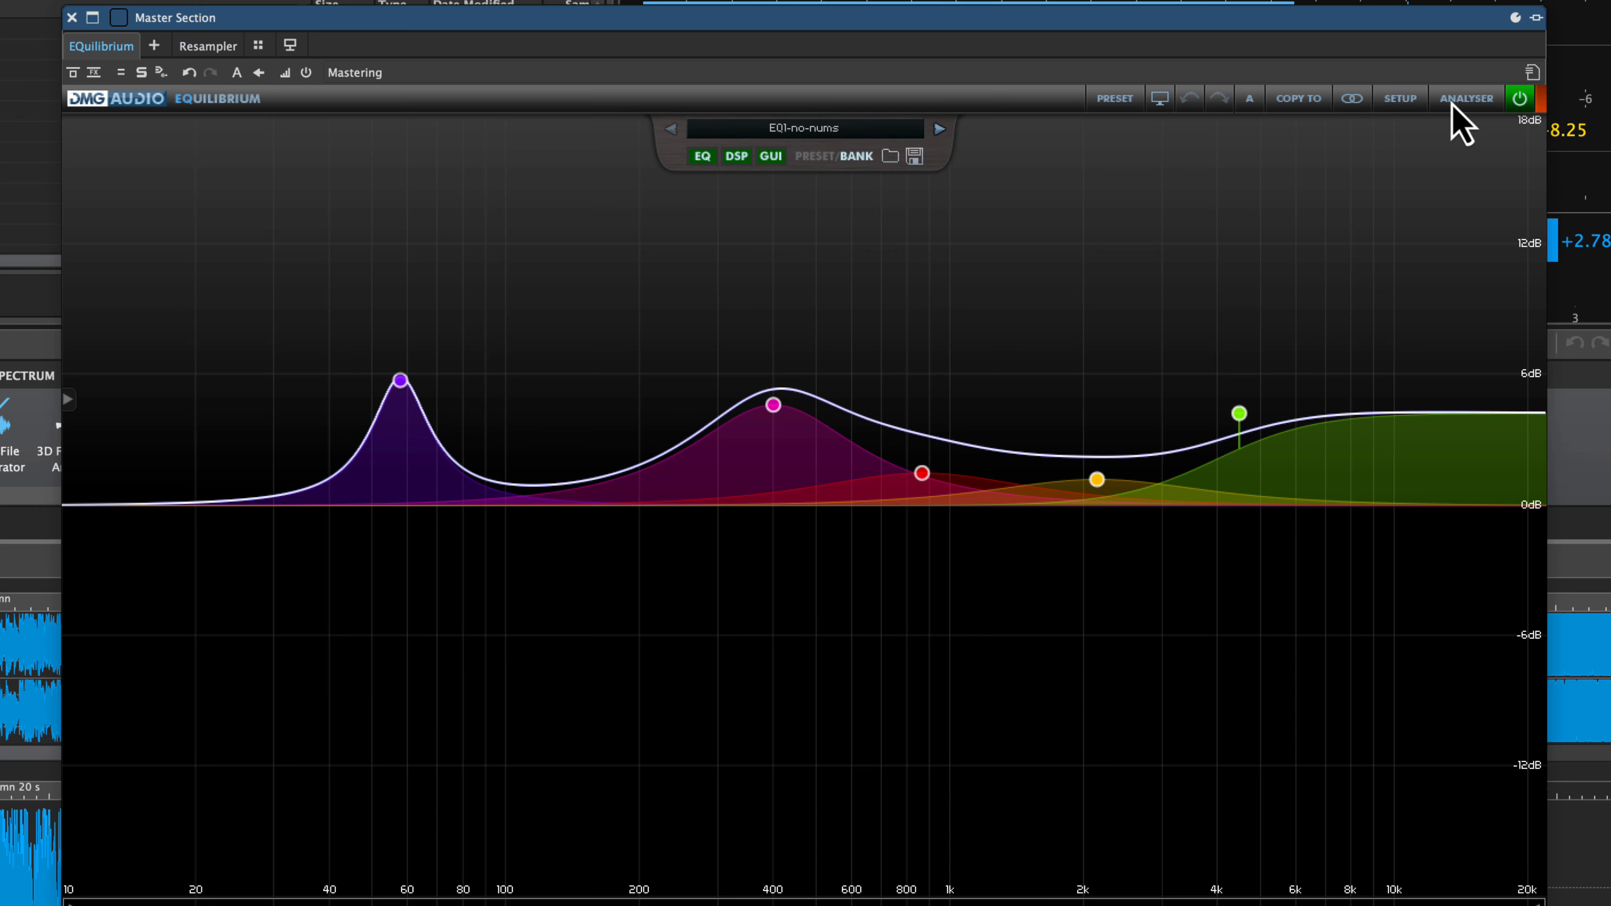
- Turn on the spectrum analyser over the EQ graph and check its options
left_click(1452, 101)
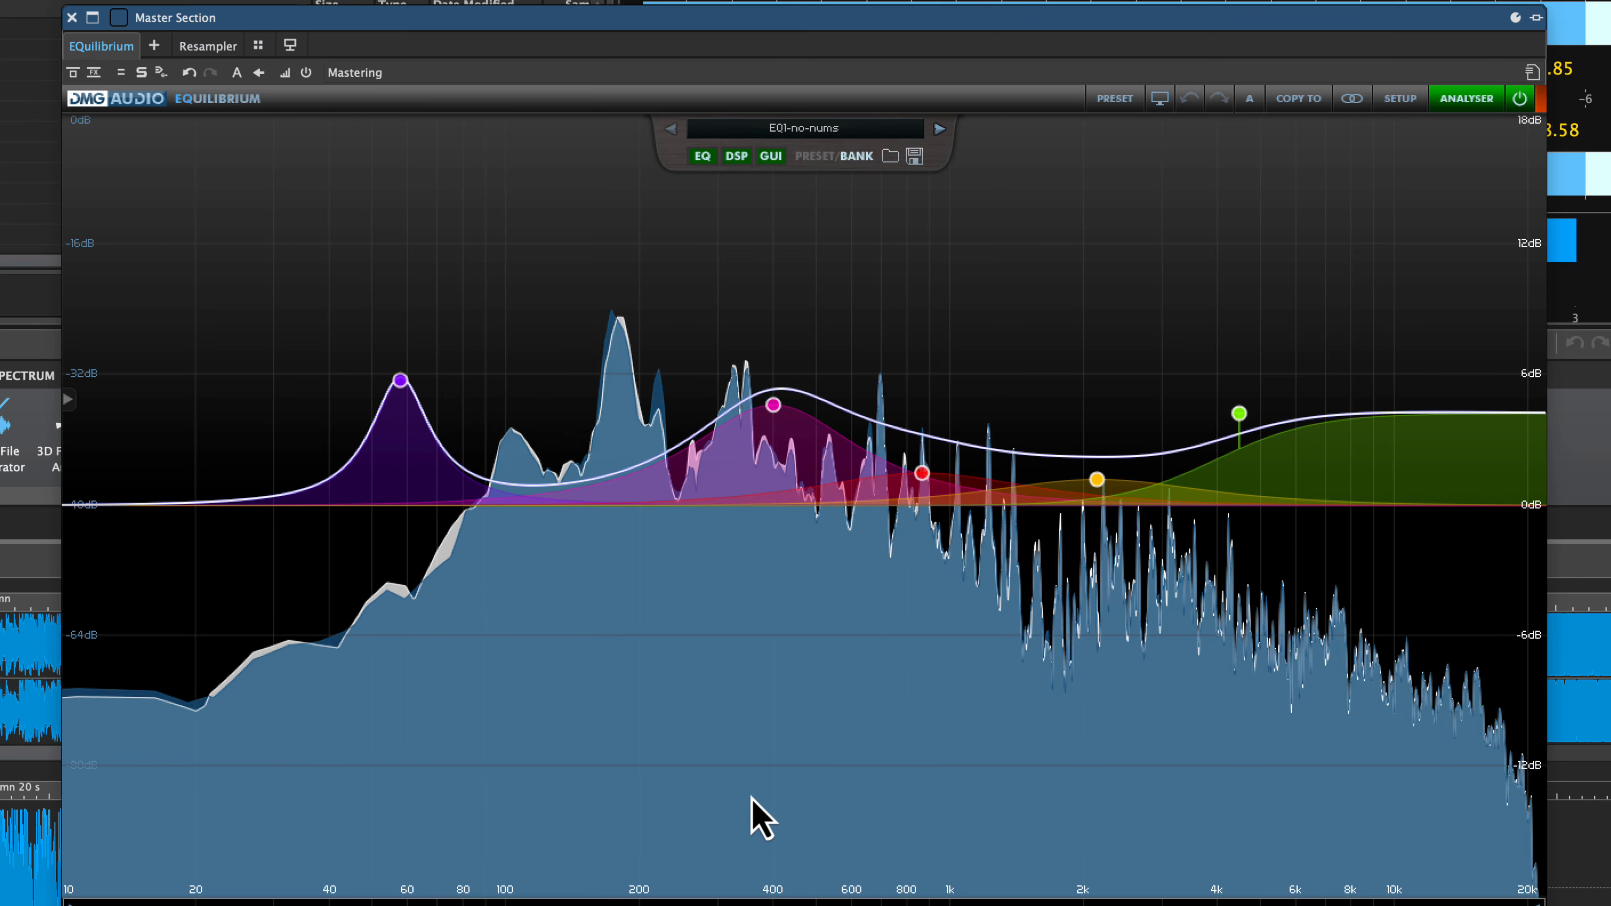
right_click(1466, 98)
mouse_move(1504, 184)
left_click(1453, 241)
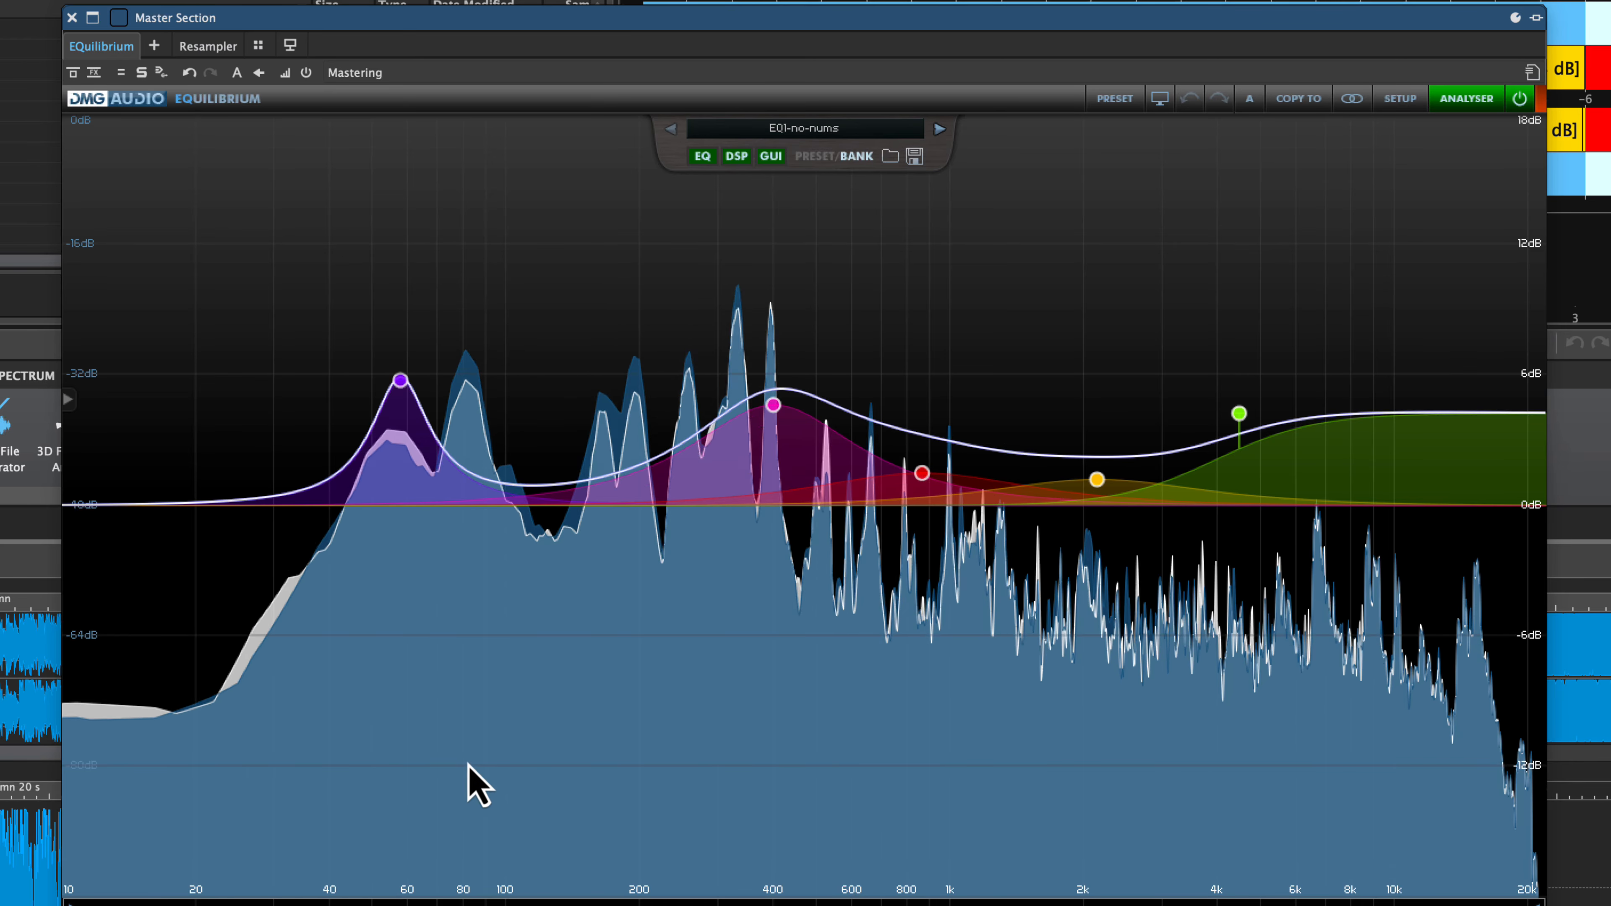
- Try to use the Mid signal of EQ: 2 as the analyser's primary signal
left_click(1490, 100)
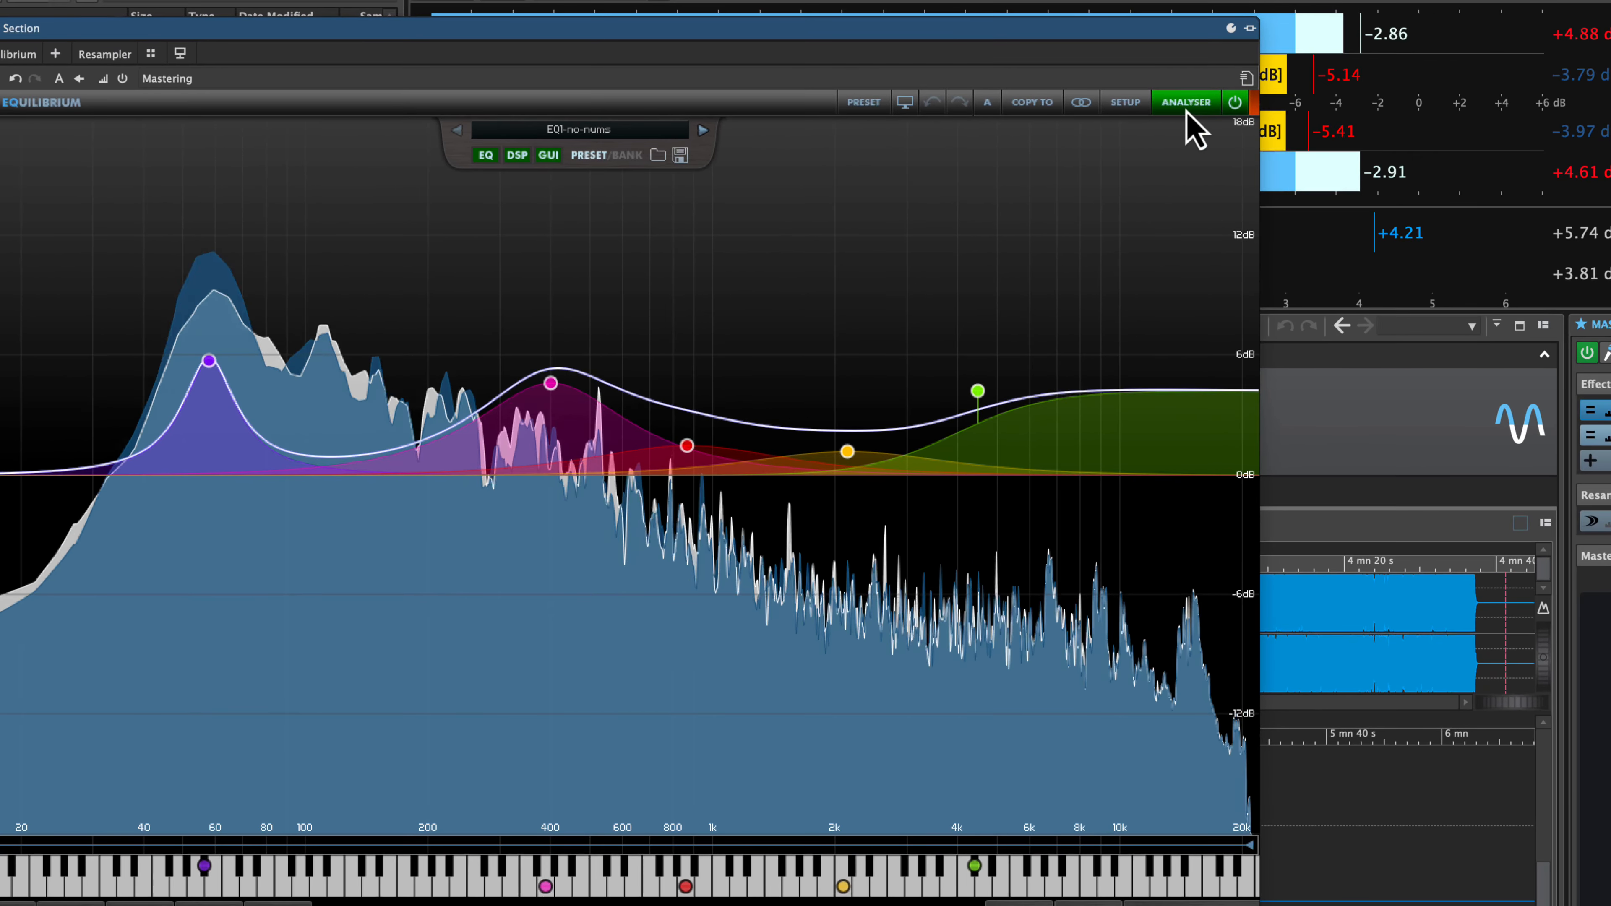
right_click(1427, 100)
mouse_move(1452, 164)
mouse_move(1221, 138)
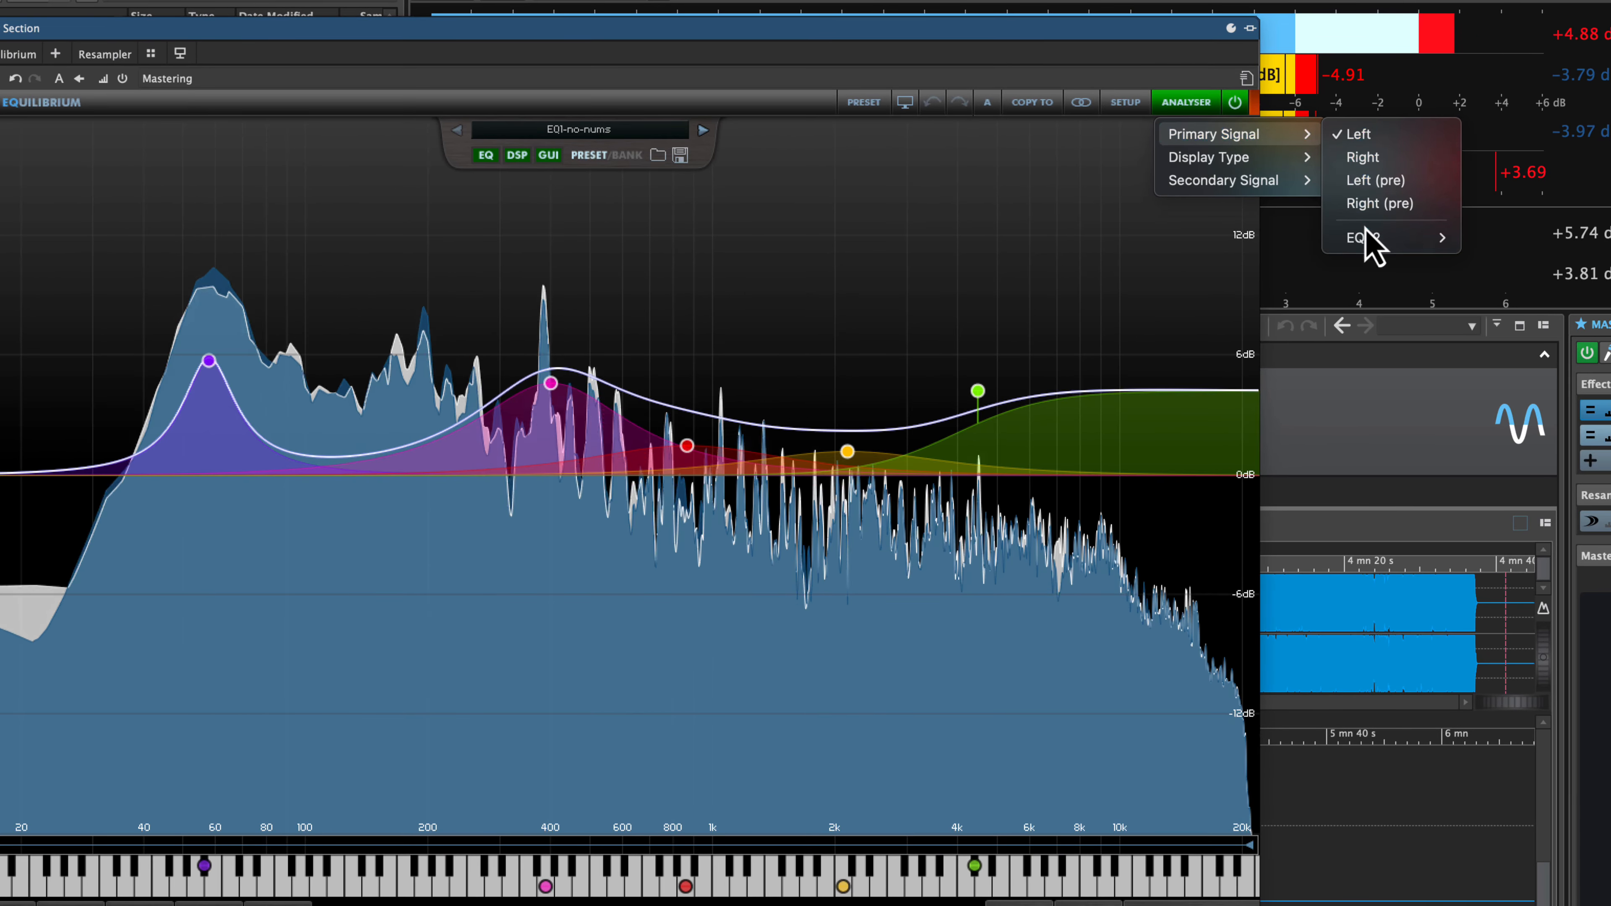
mouse_move(1368, 244)
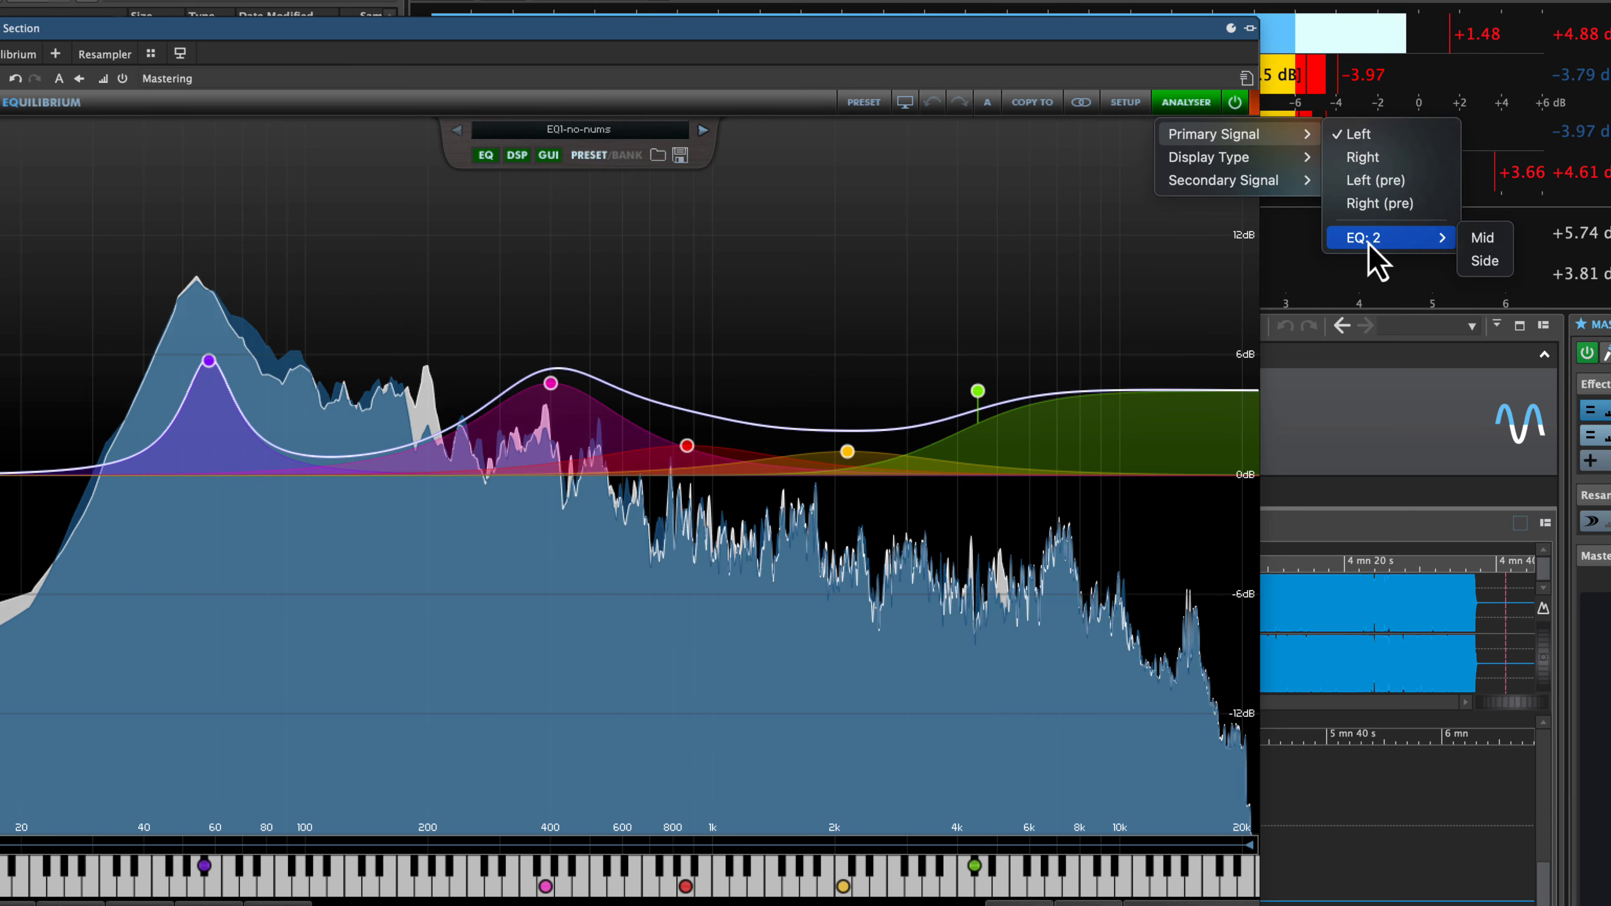
left_click(1488, 241)
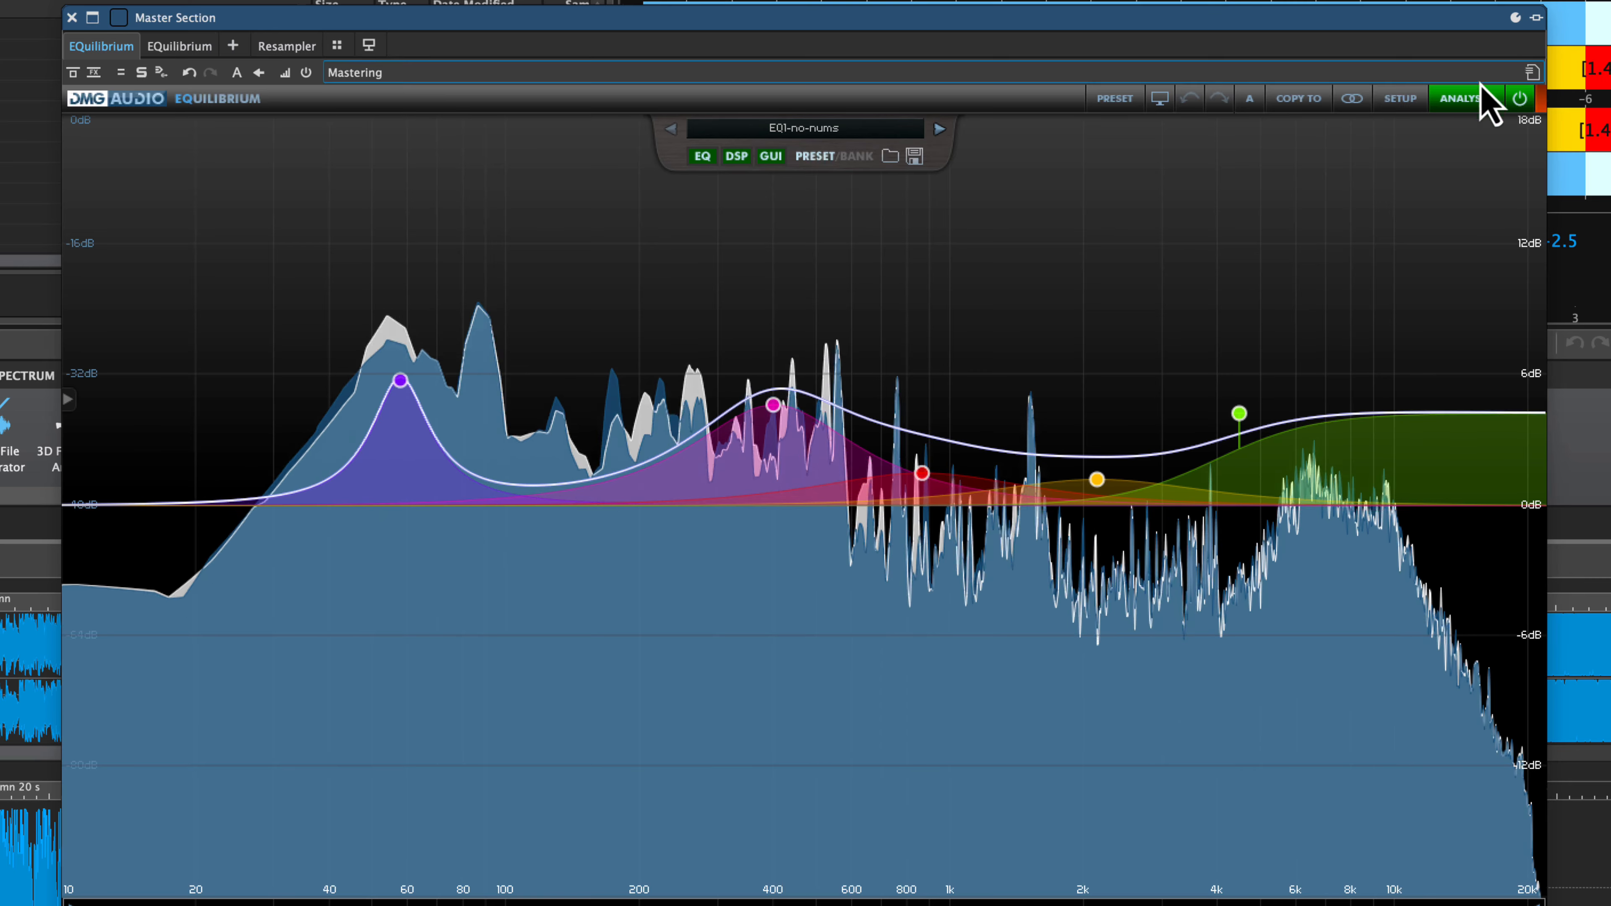
- Switch the analyser's display type through 1/3 Octave, 1/12 Octave and Spectrograph to a brightness display
left_click(1471, 98)
mouse_move(1364, 190)
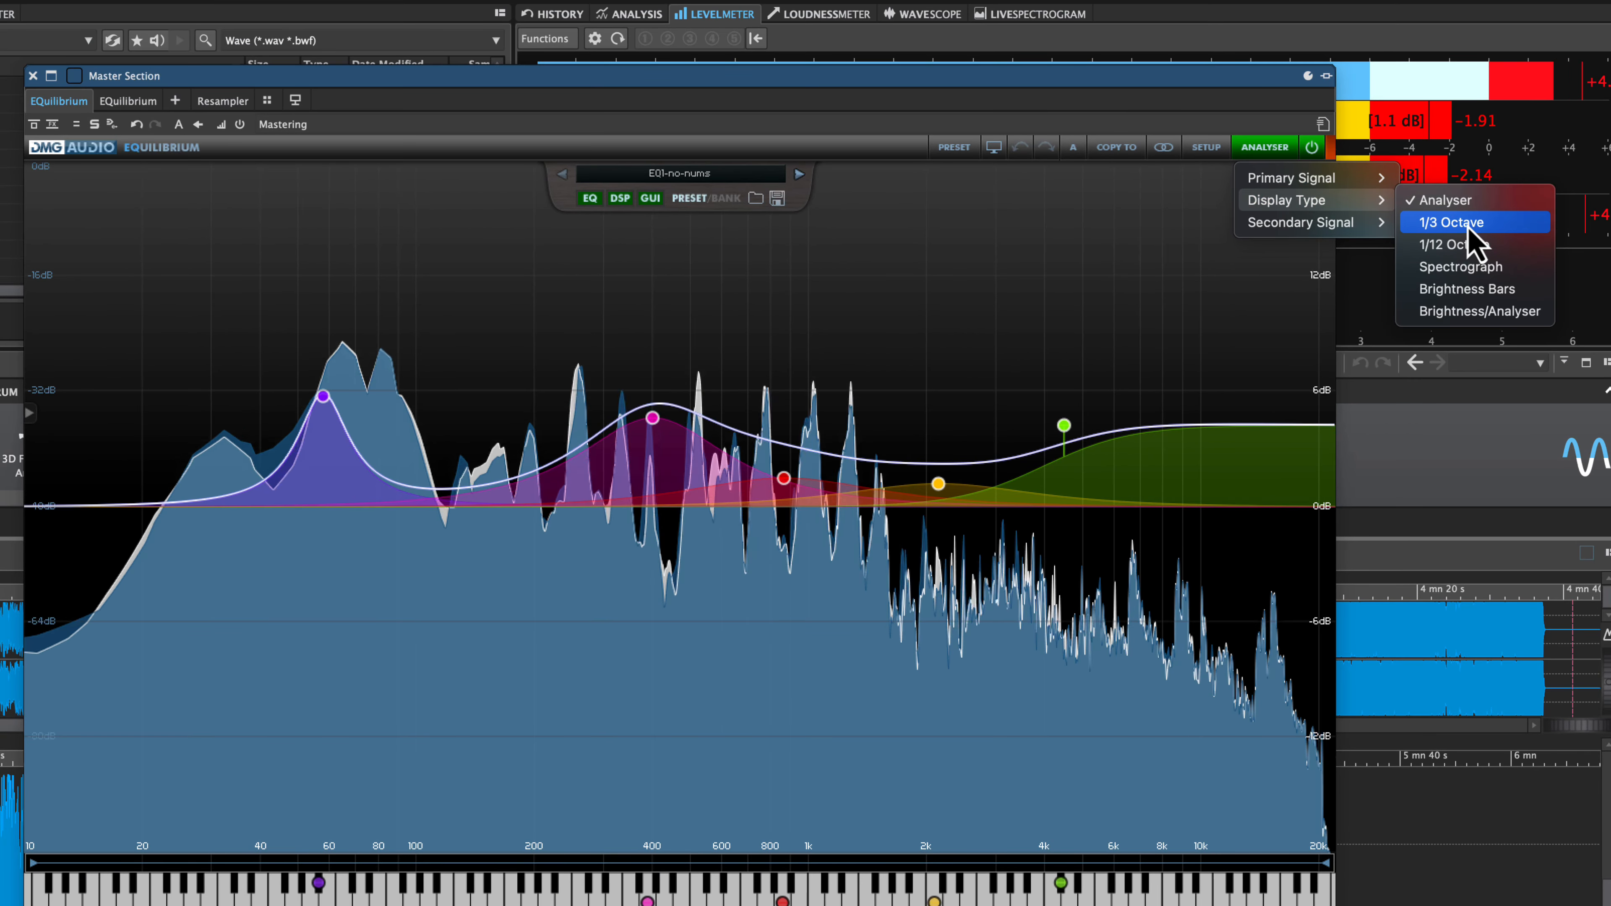
left_click(1468, 229)
left_click(1276, 151)
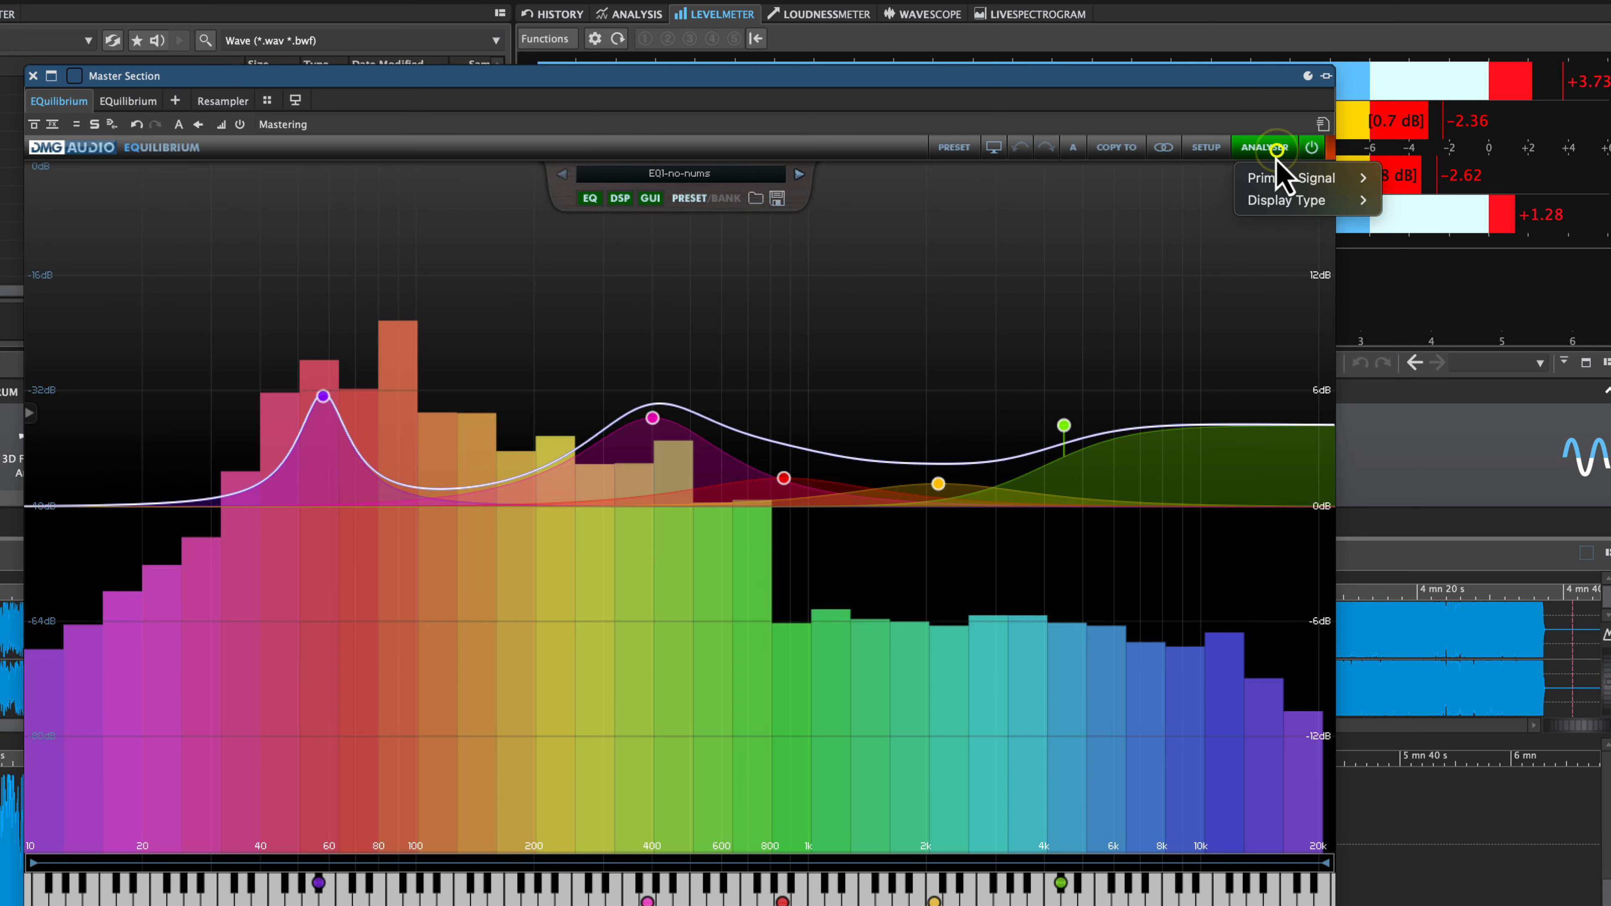
mouse_move(1286, 202)
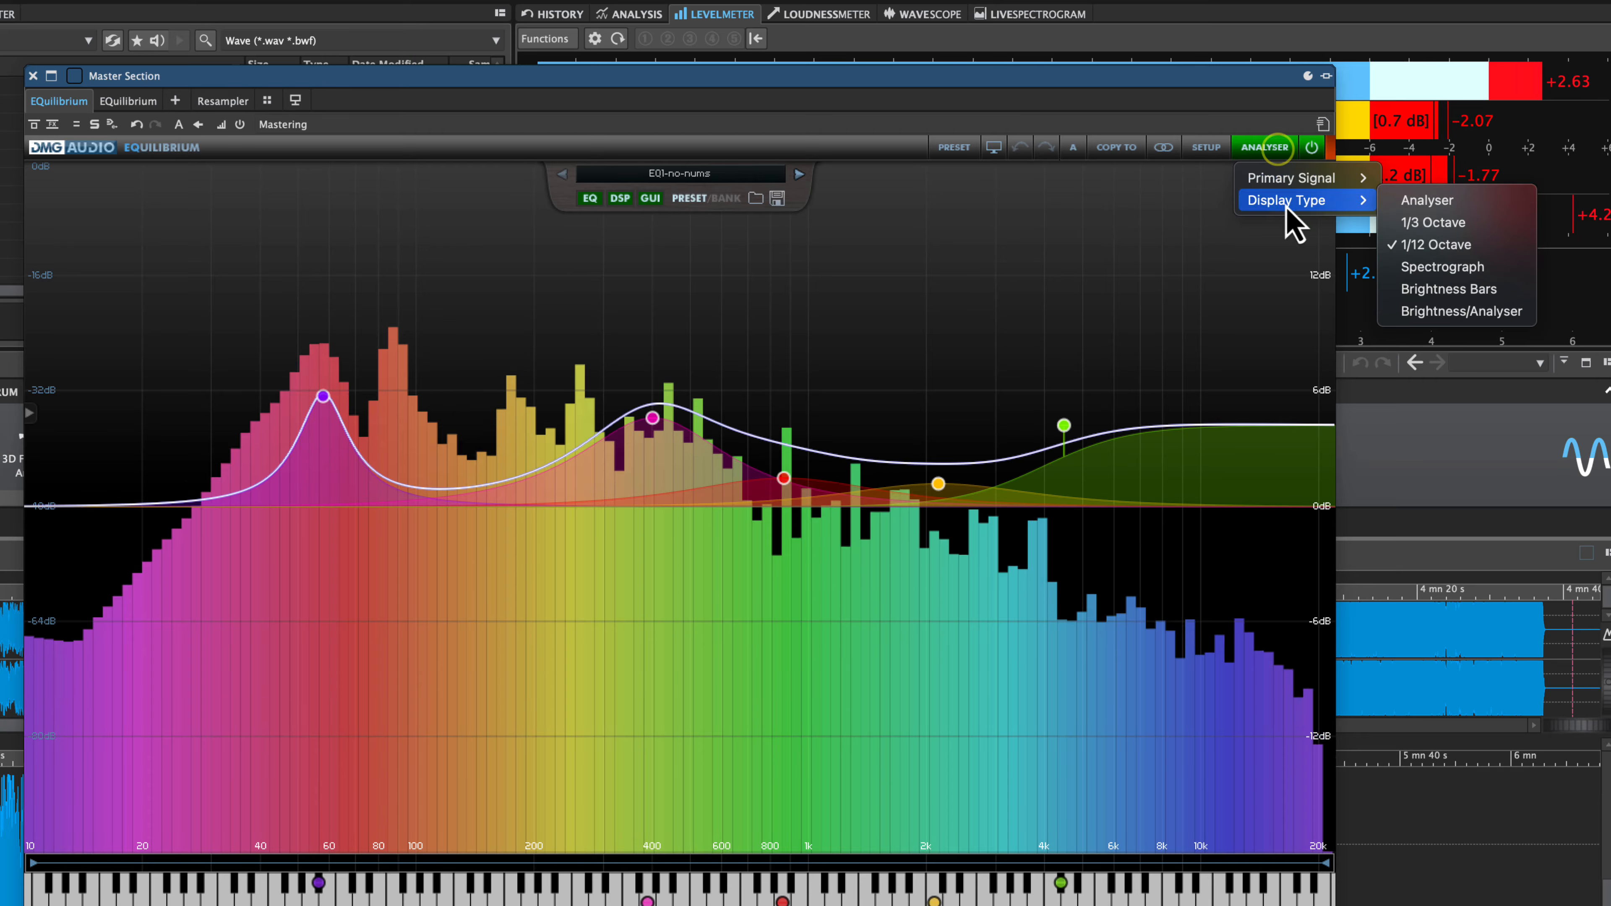
left_click(1459, 265)
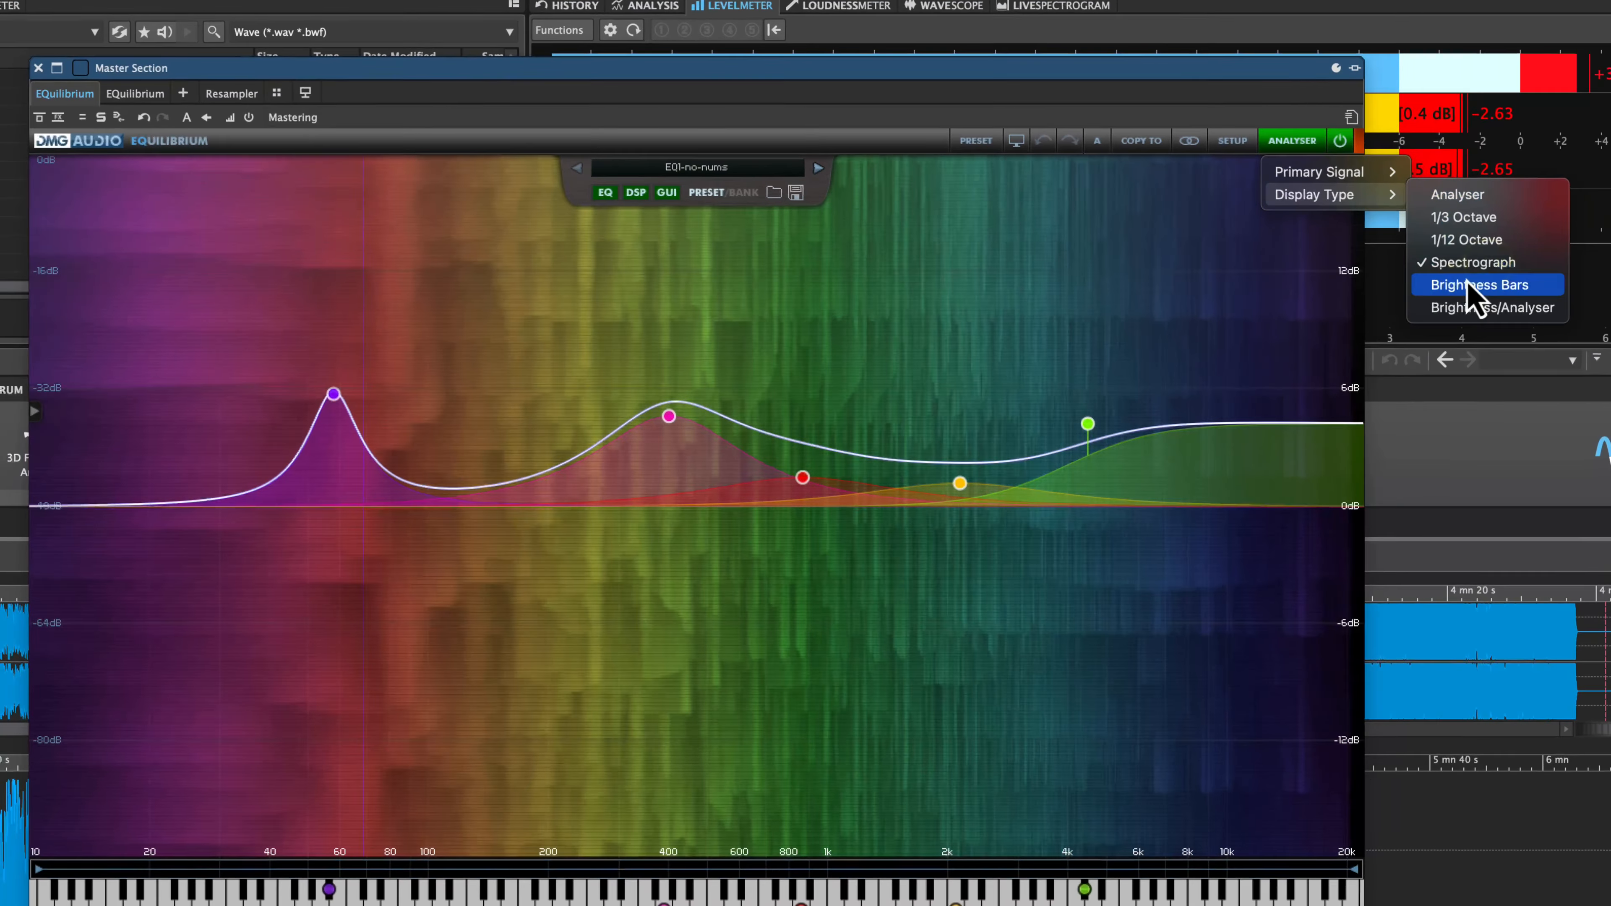
left_click(1458, 288)
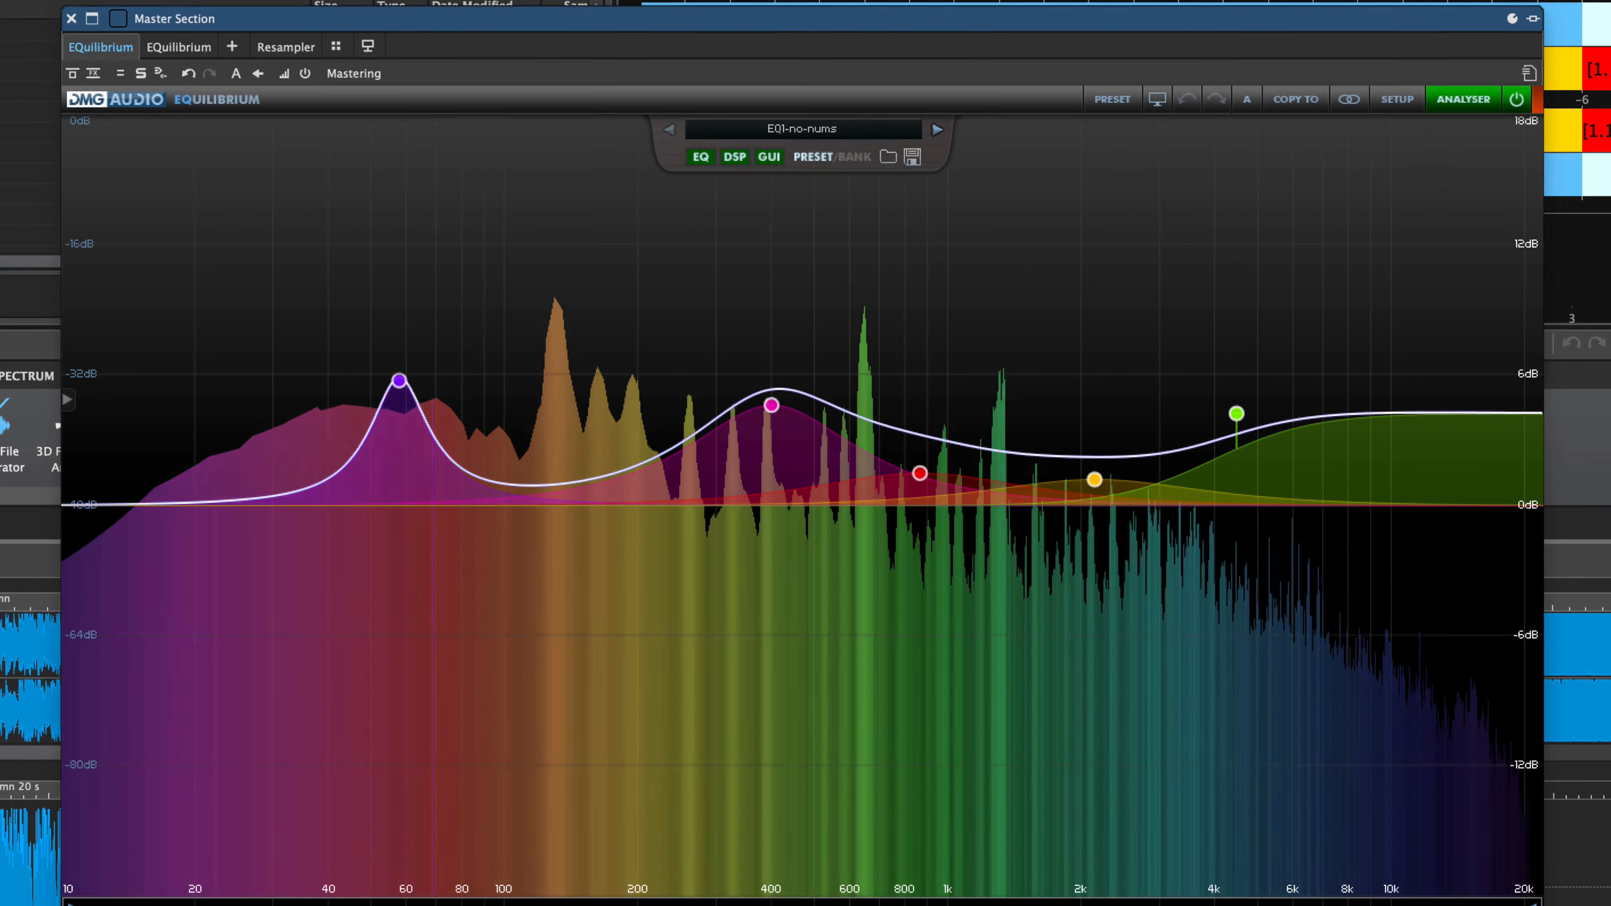
- Review the analyser's primary signal choices, including the pre-EQ signals and the other EQ instance
right_click(1453, 105)
mouse_move(1459, 148)
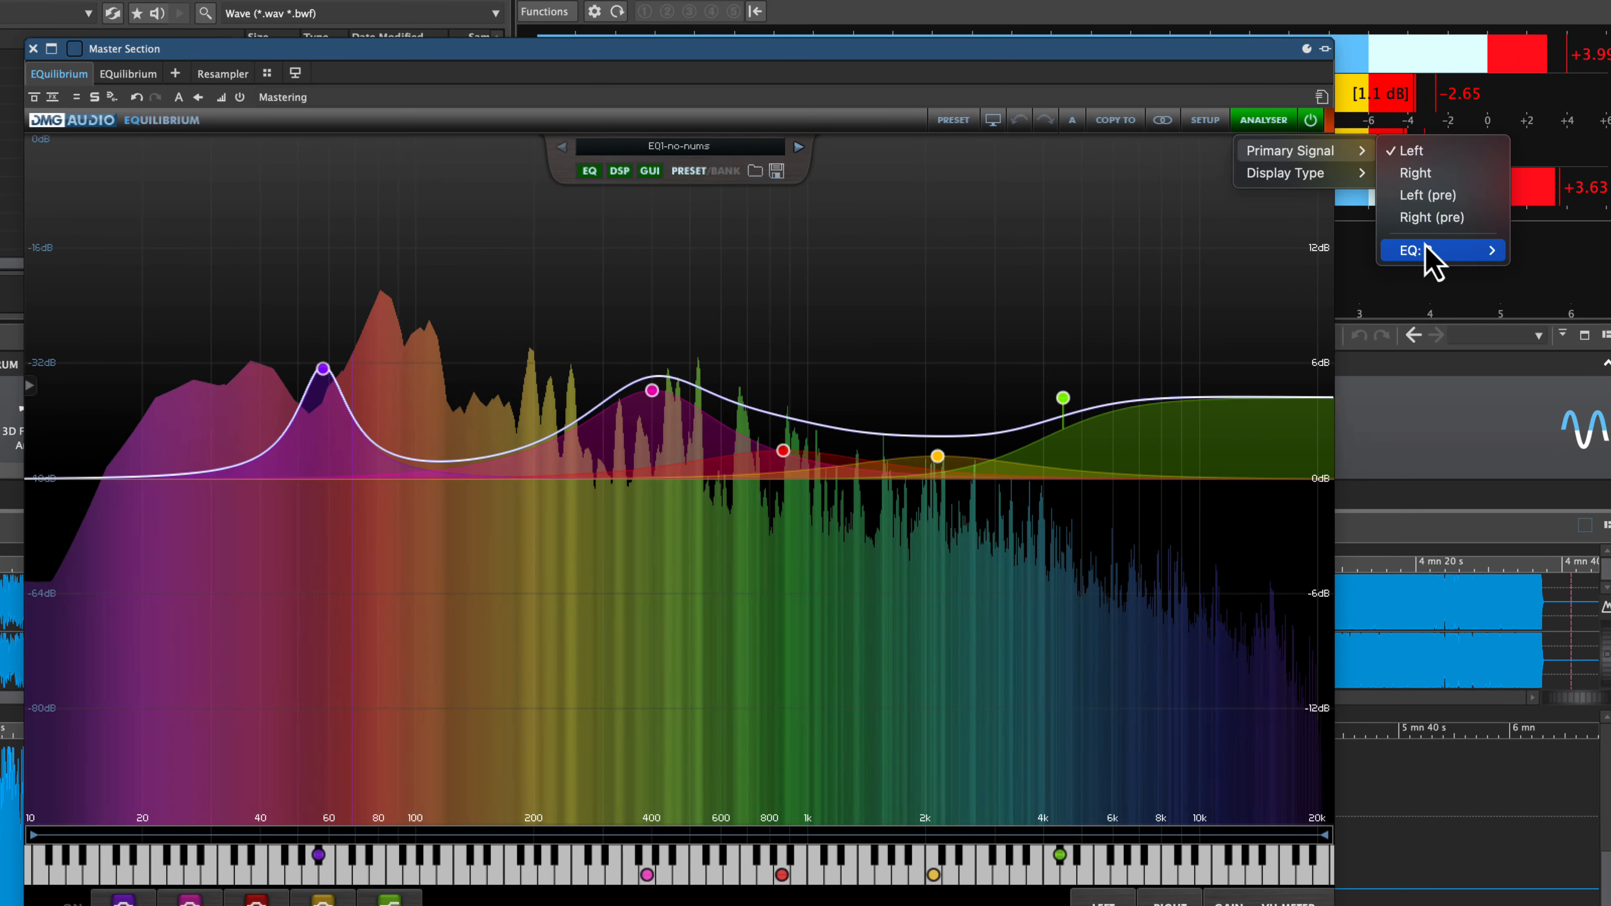
mouse_move(1592, 251)
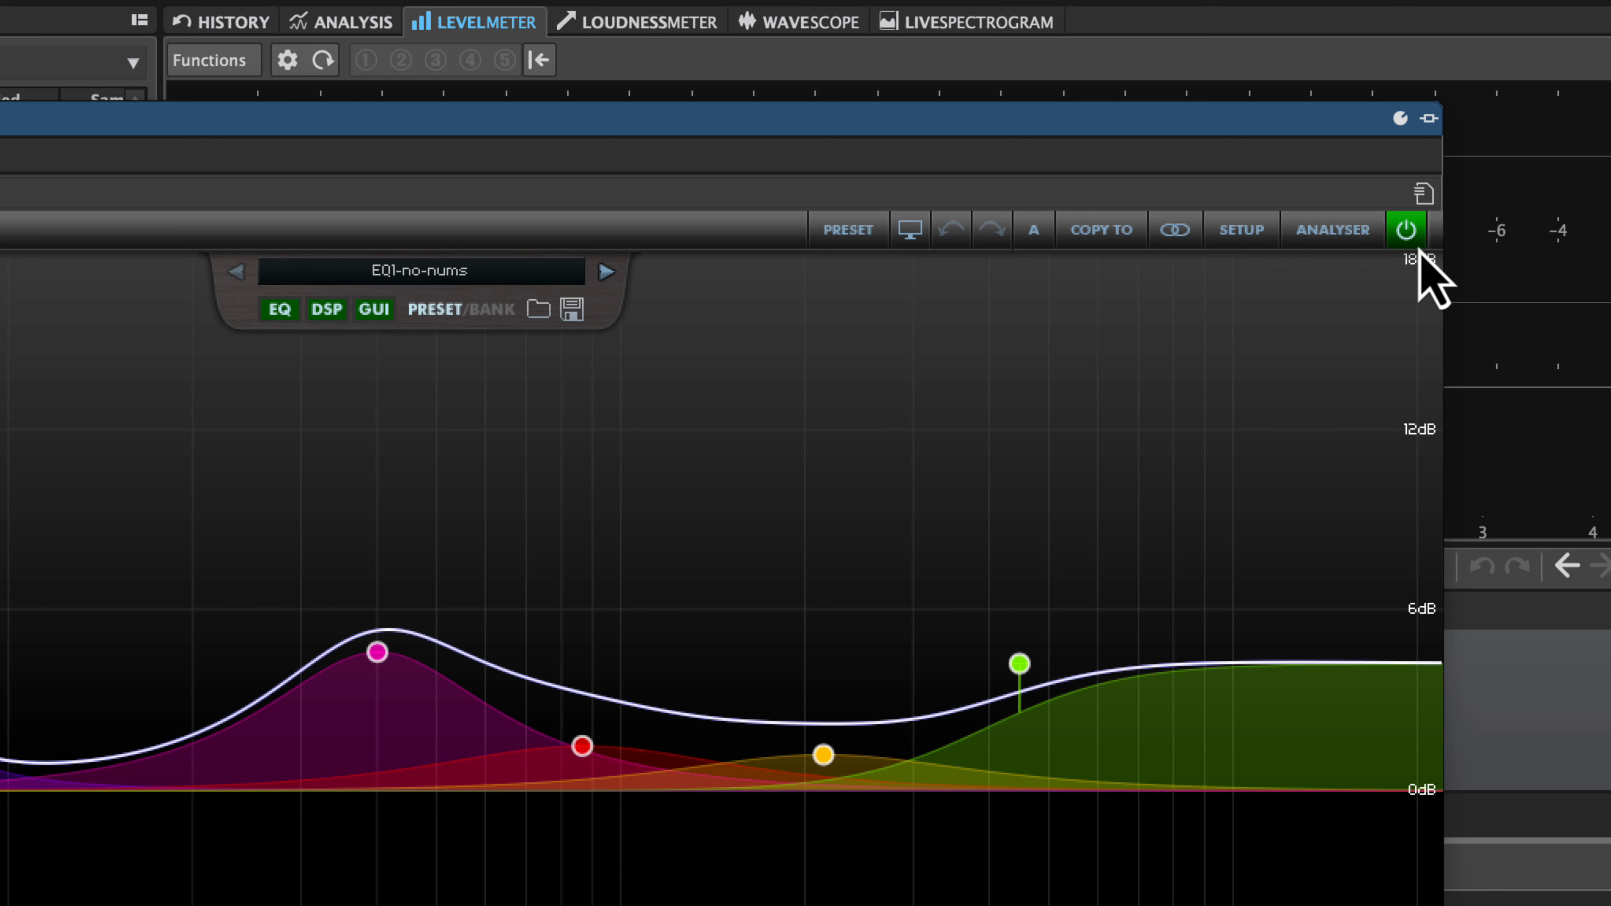
- Bypass the whole EQ and enable it again
left_click(1409, 230)
left_click(1407, 230)
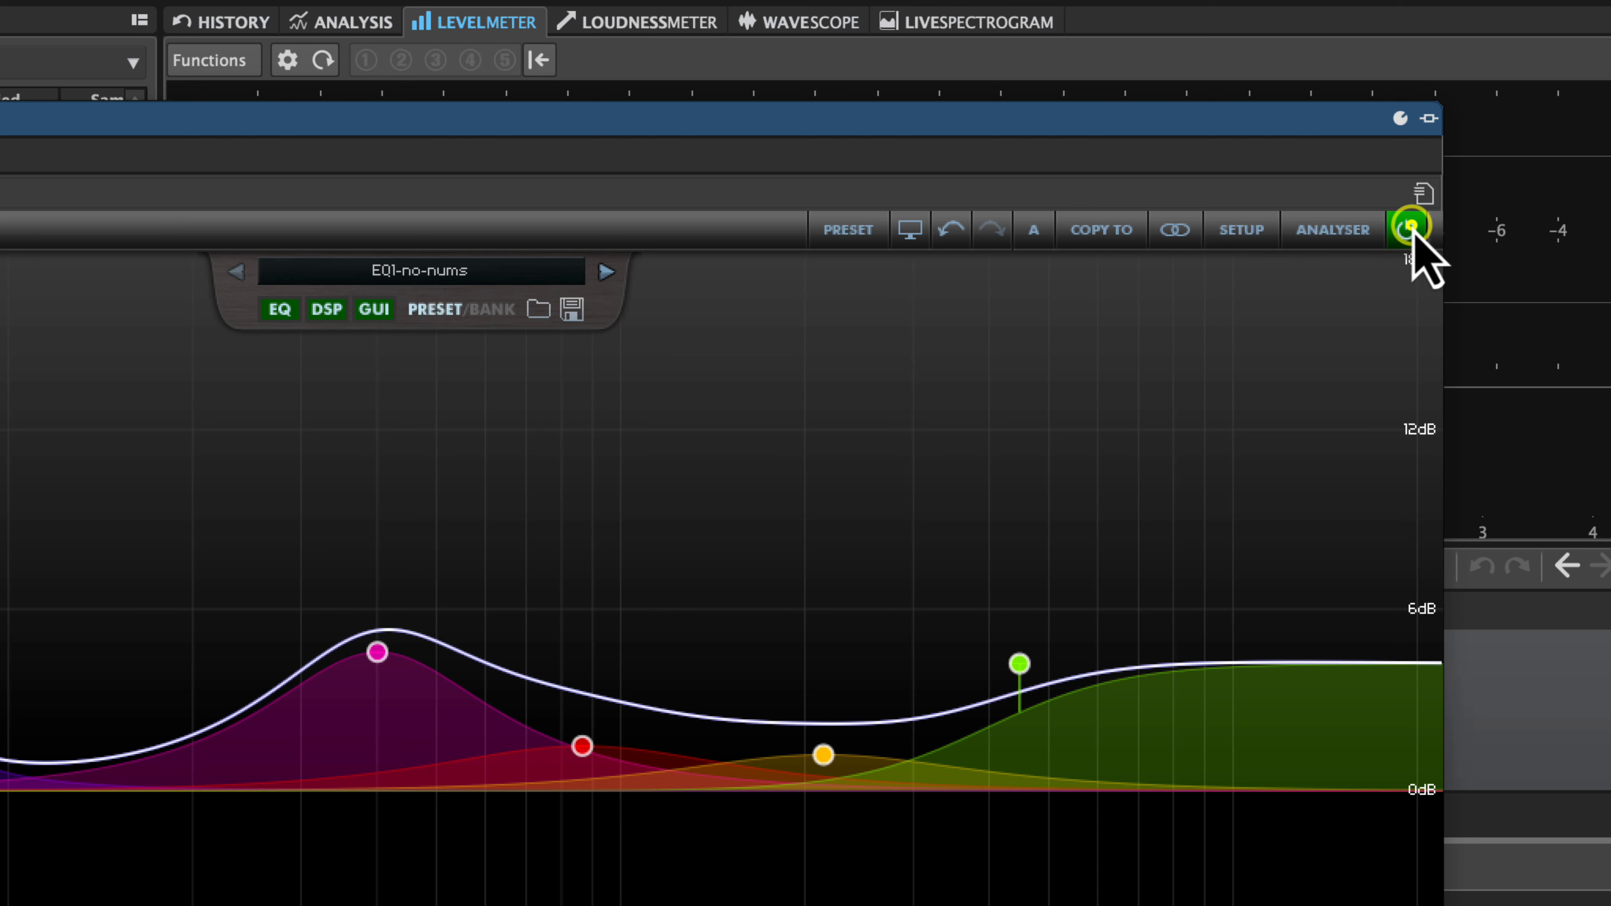
key("space")
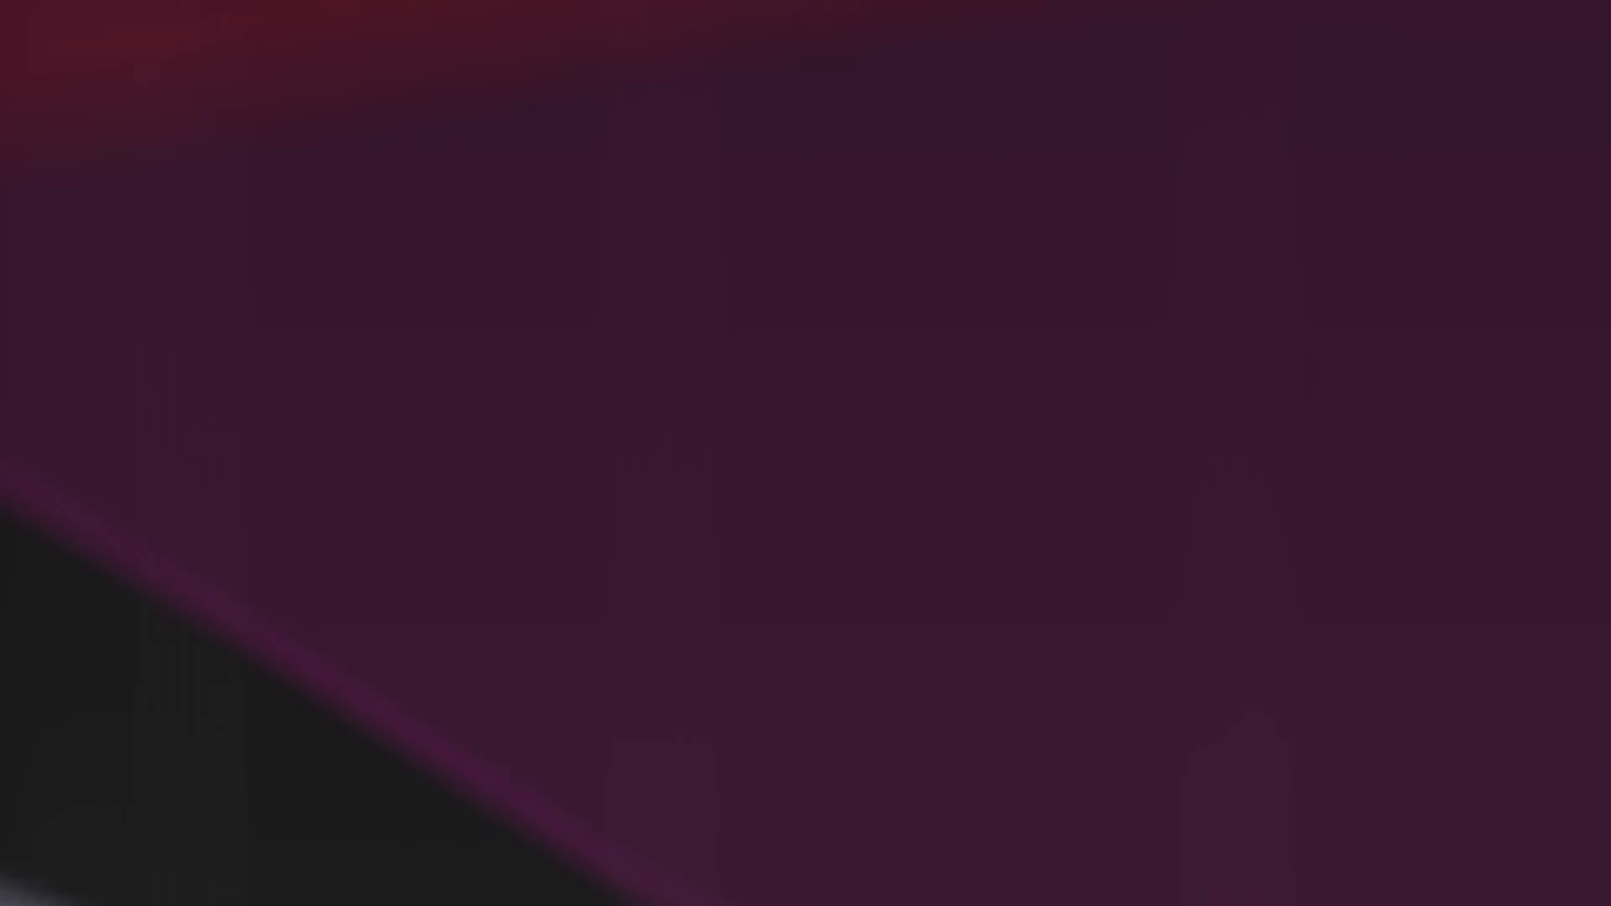
- Open the GUI page of the EQ setup and look over its Layout and Graph settings
left_click(1270, 252)
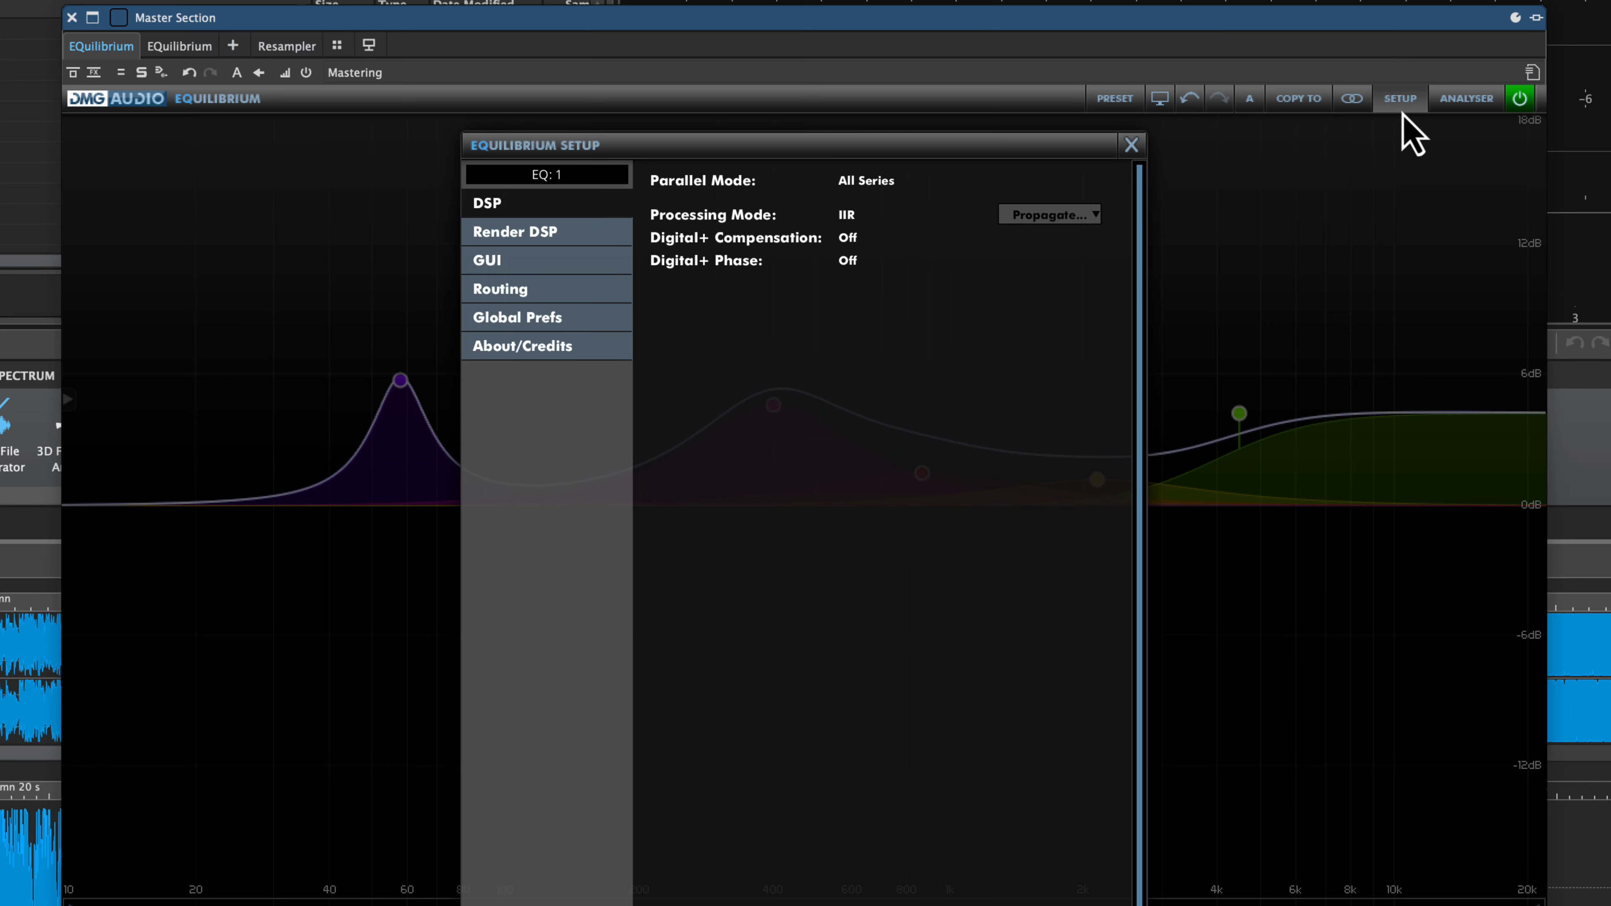
left_click(568, 265)
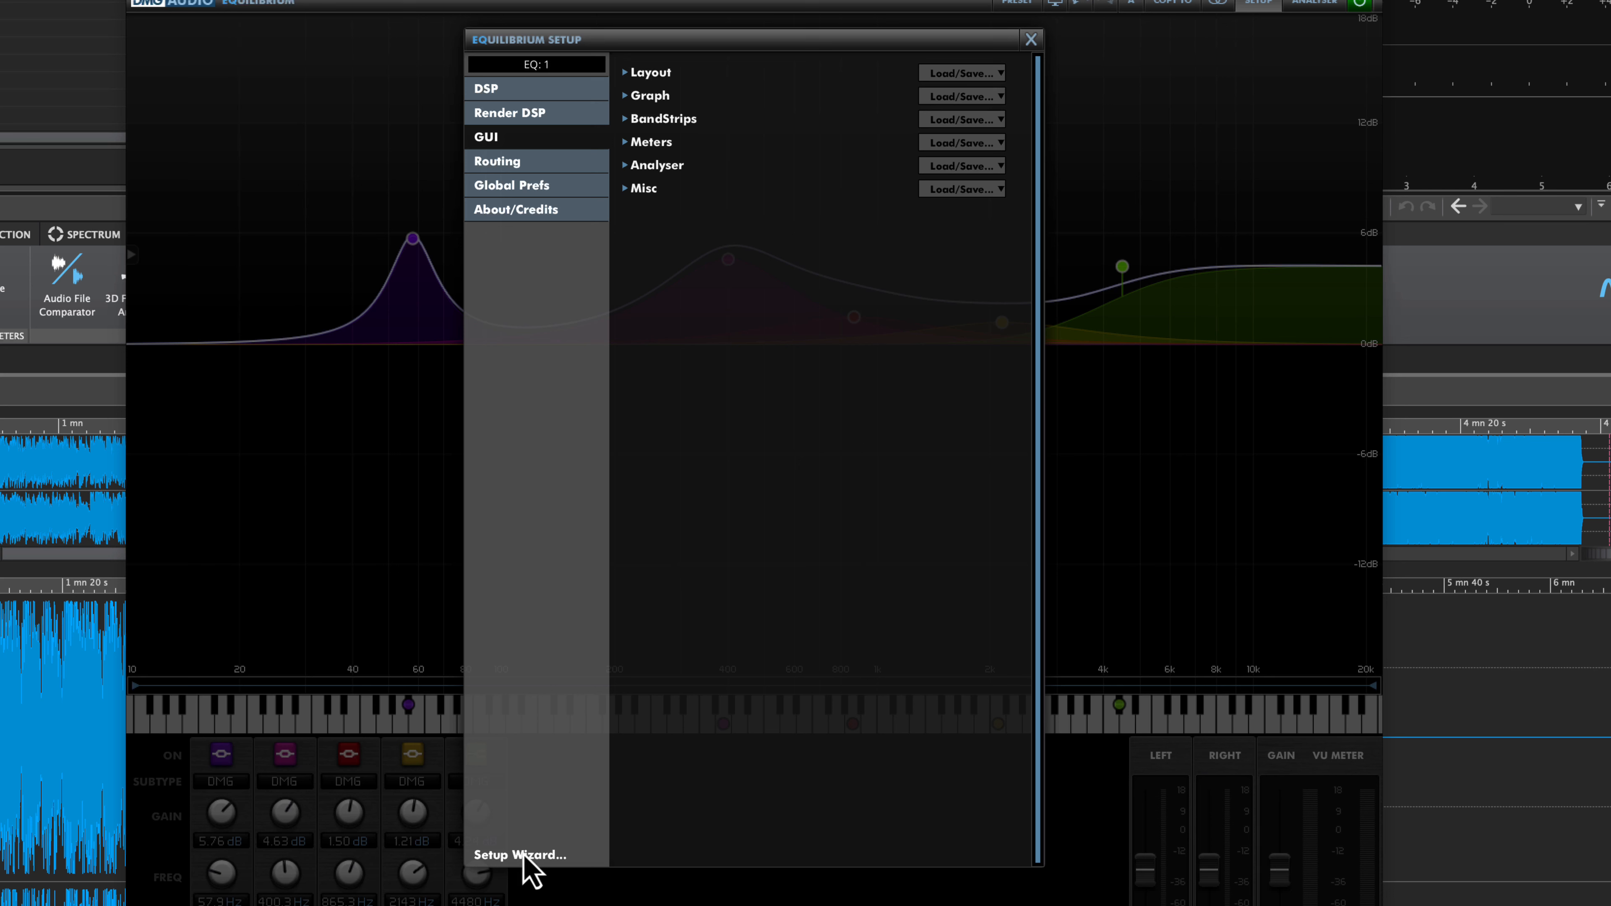
left_click(626, 72)
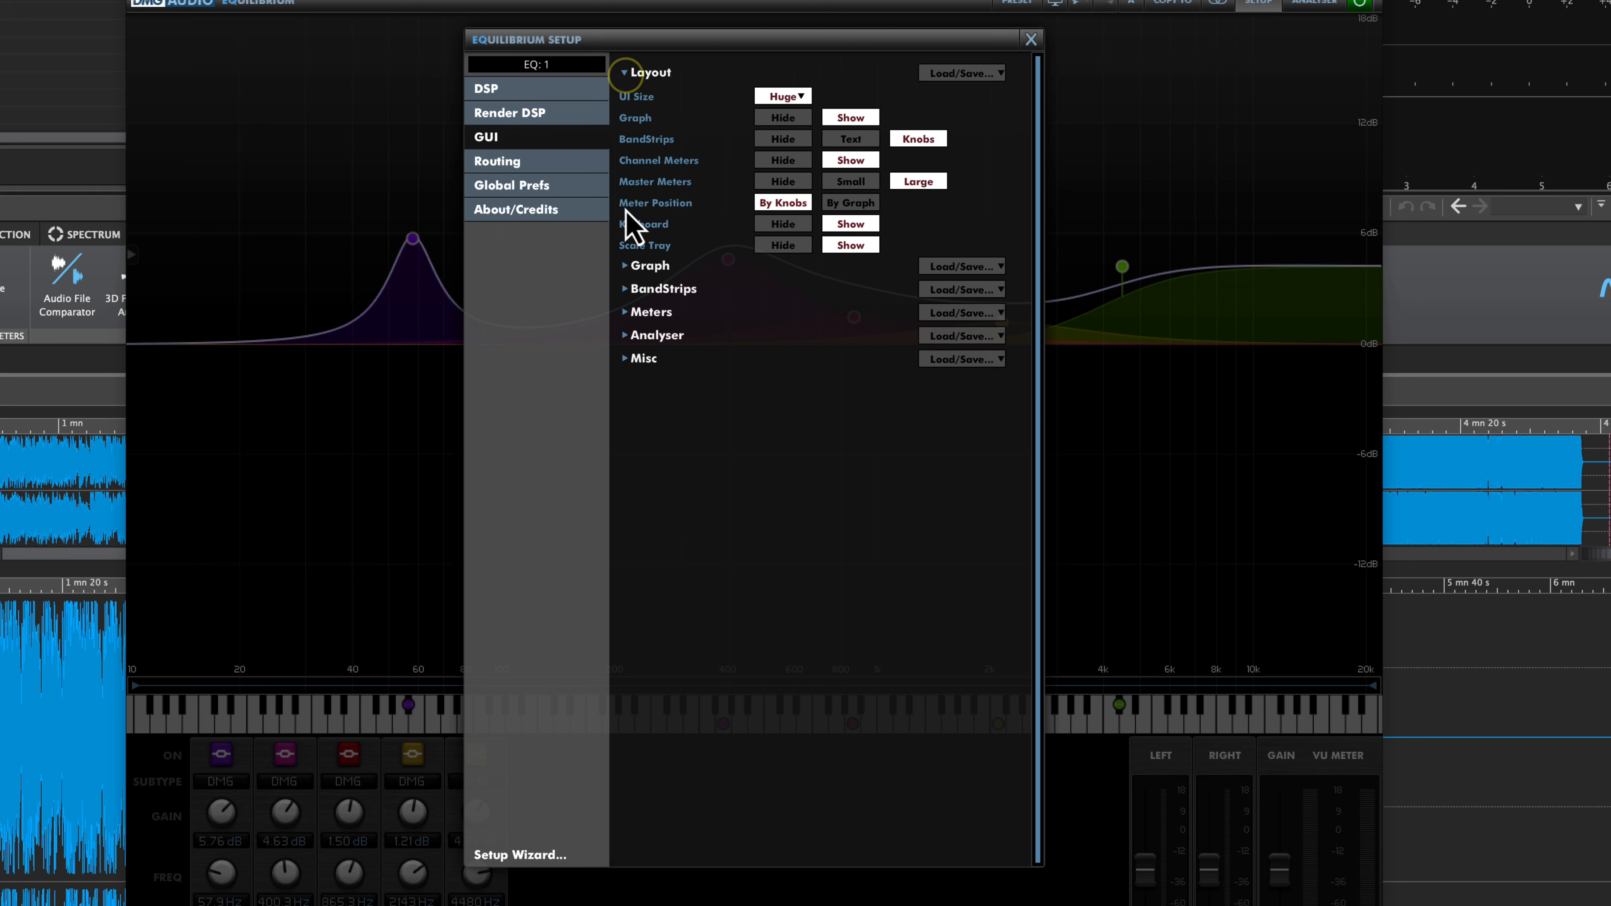
left_click(626, 265)
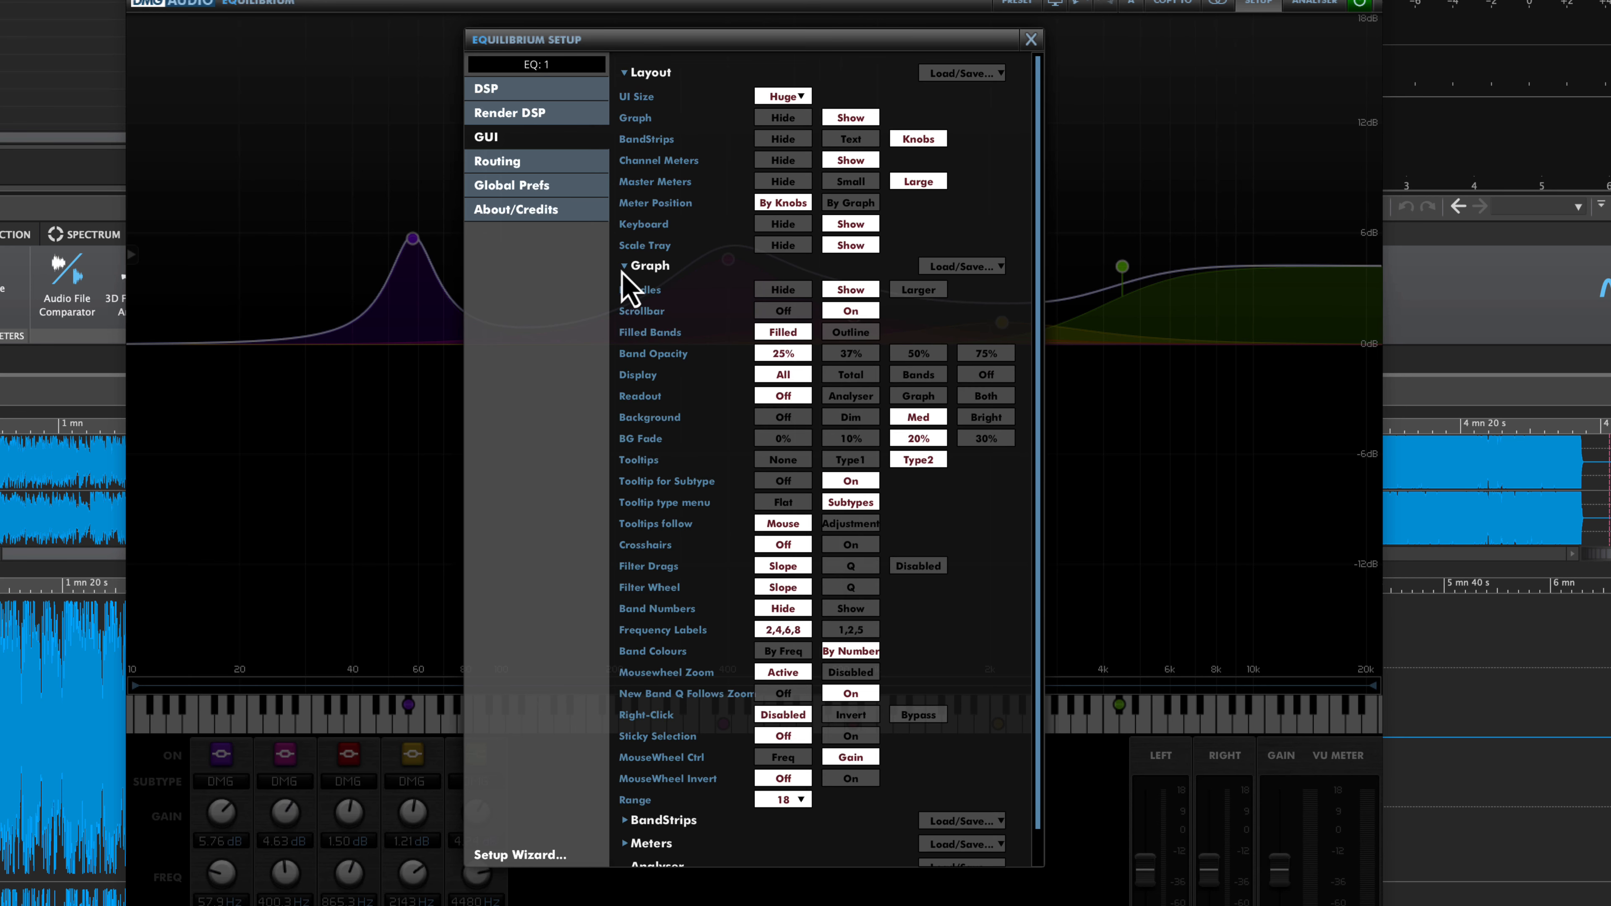
left_click(624, 267)
- Check the UI Size choices, then try other Graph and BandStrips visibility options, returning them to Show and Knobs
left_click(798, 95)
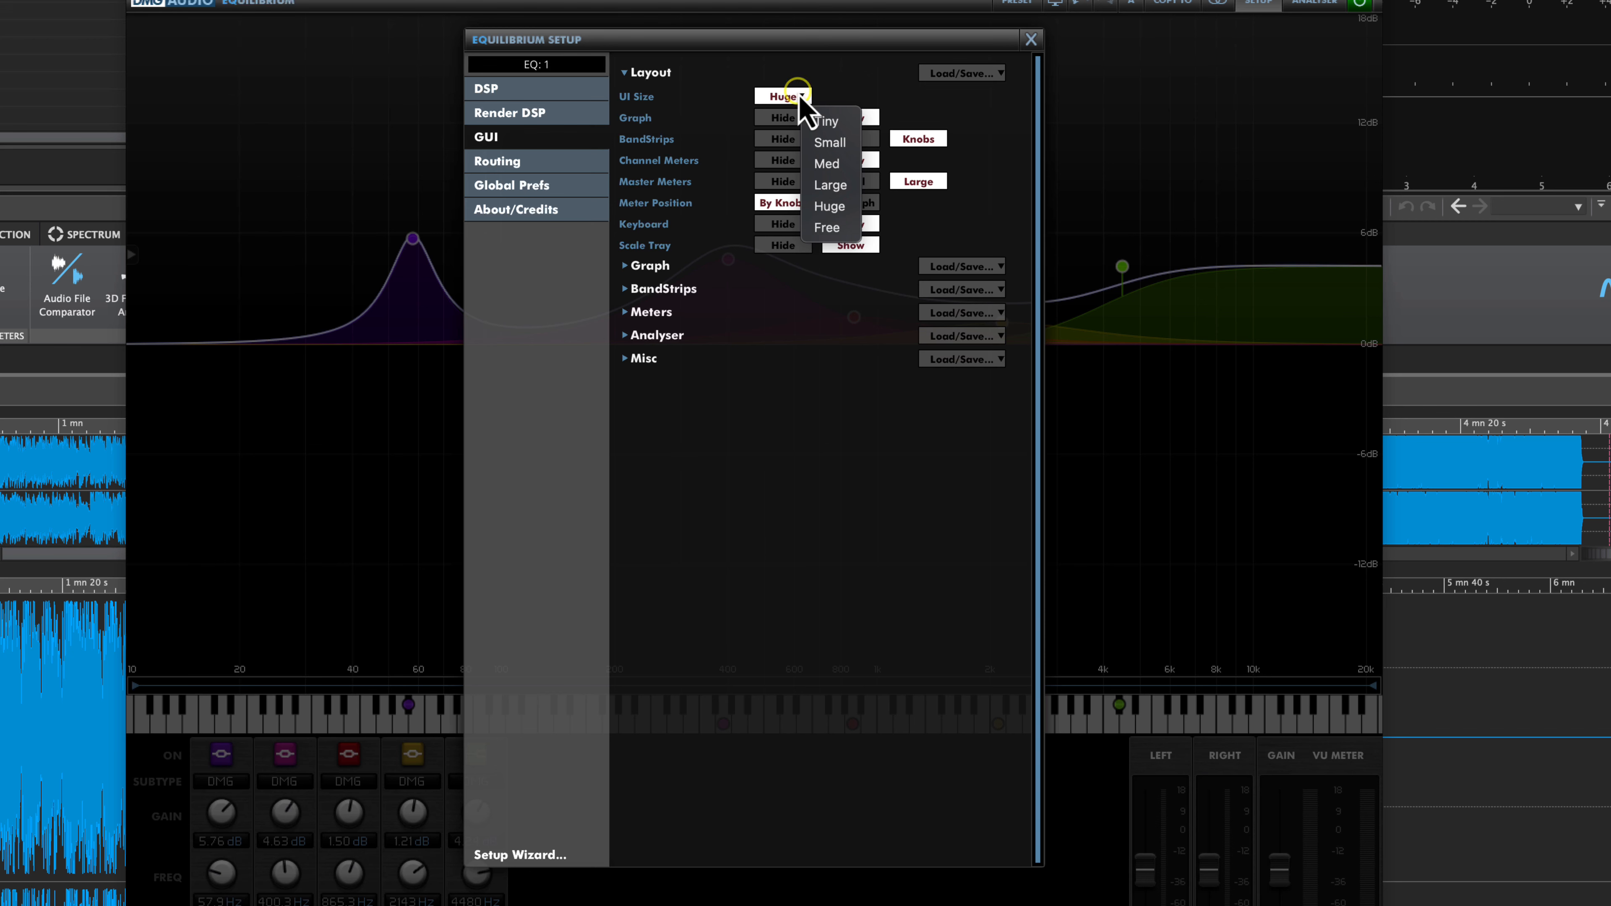
left_click(799, 96)
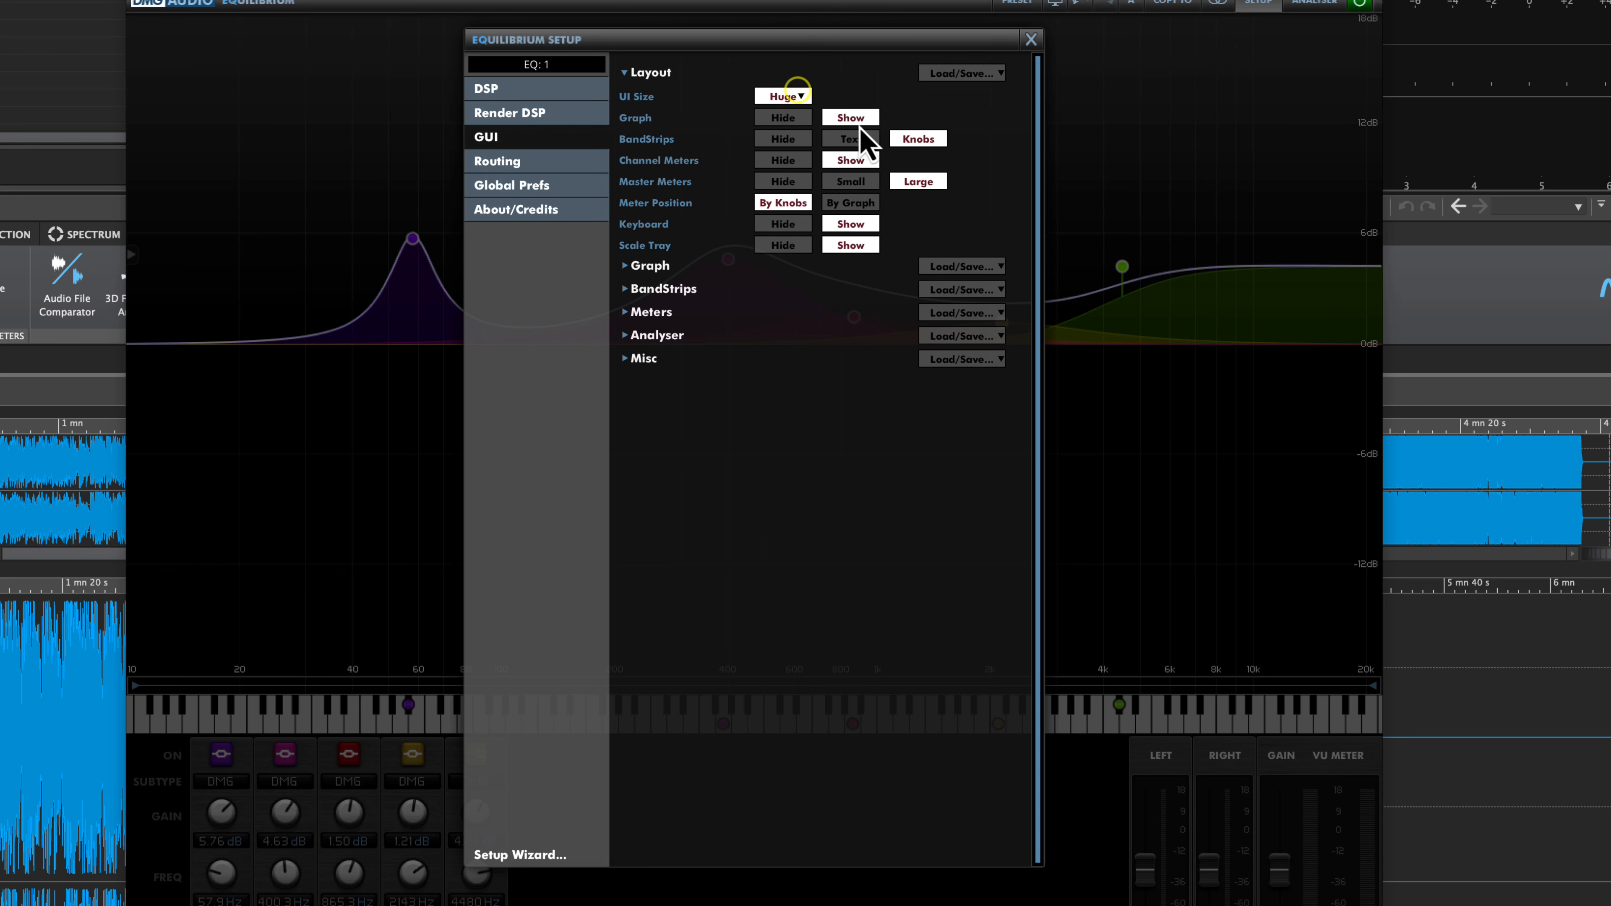
left_click(781, 118)
left_click(860, 118)
left_click(786, 140)
left_click(972, 135)
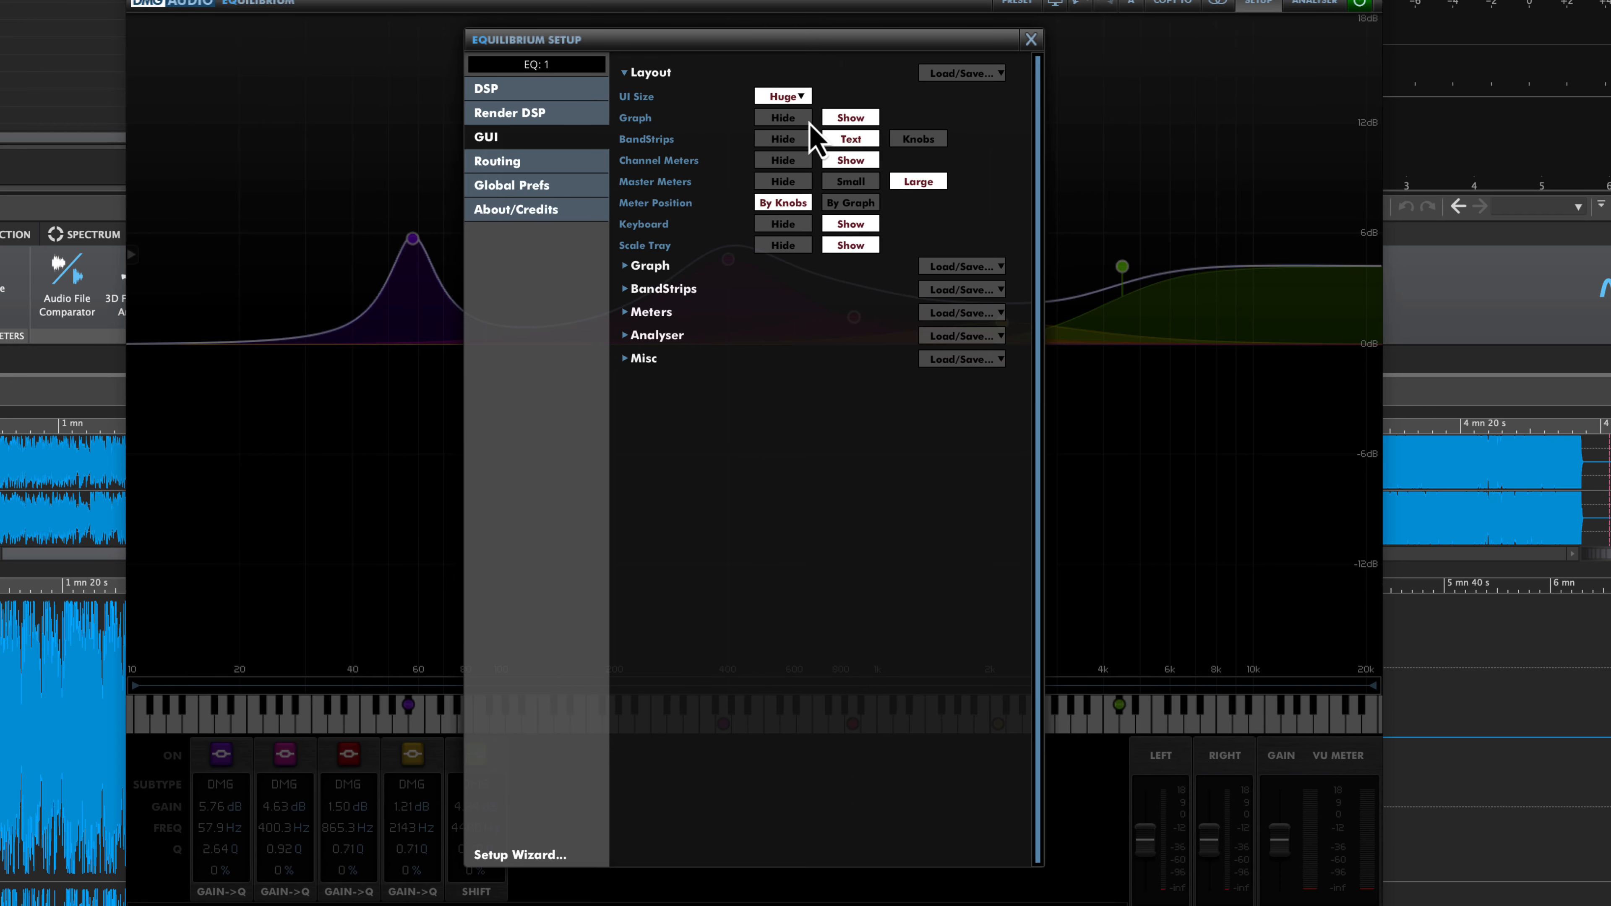
left_click(917, 139)
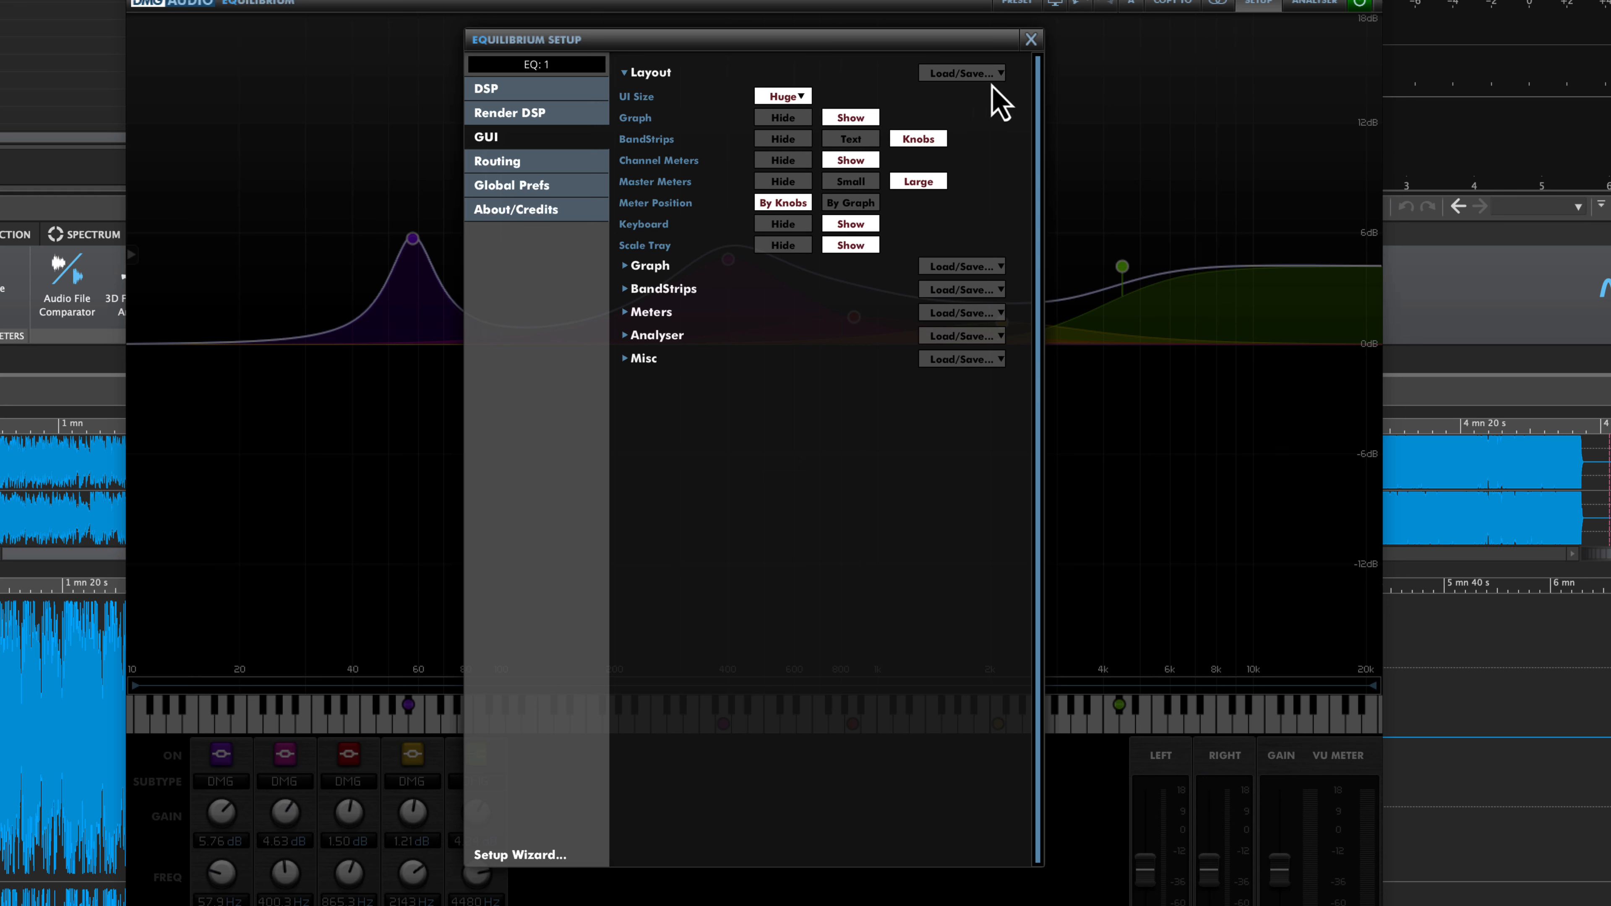
- Review the options for saving, restoring and propagating the Layout and overall UI settings
left_click(997, 74)
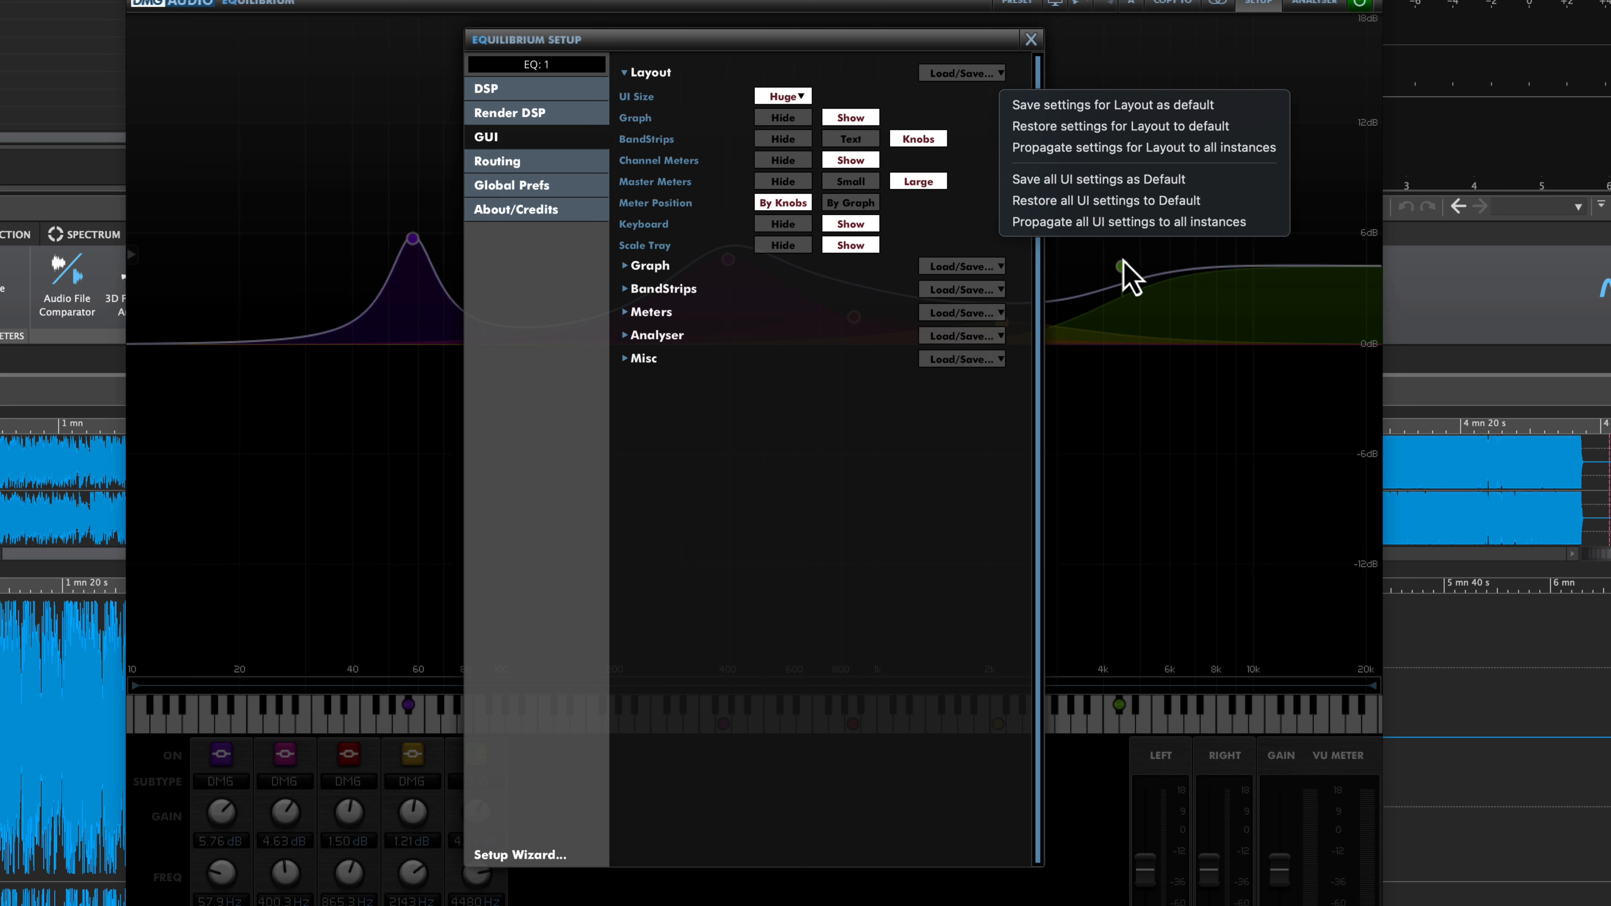
left_click(1134, 230)
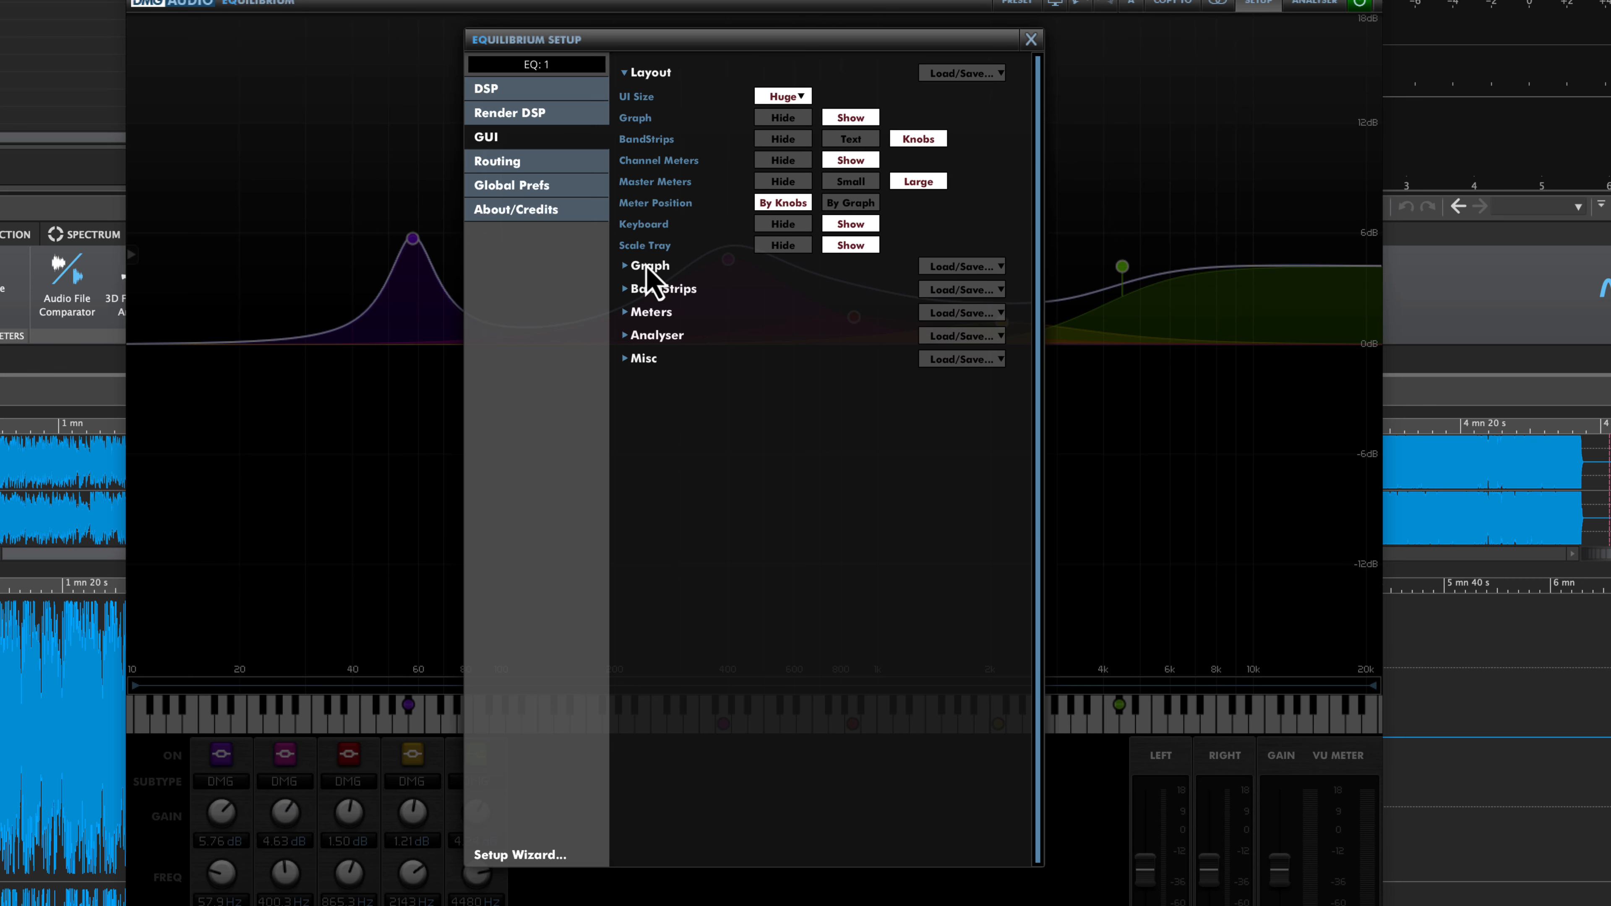
- Set Band Numbers to Show in the Graph settings and close the setup window
left_click(625, 265)
scroll(894, 320, "down", 1)
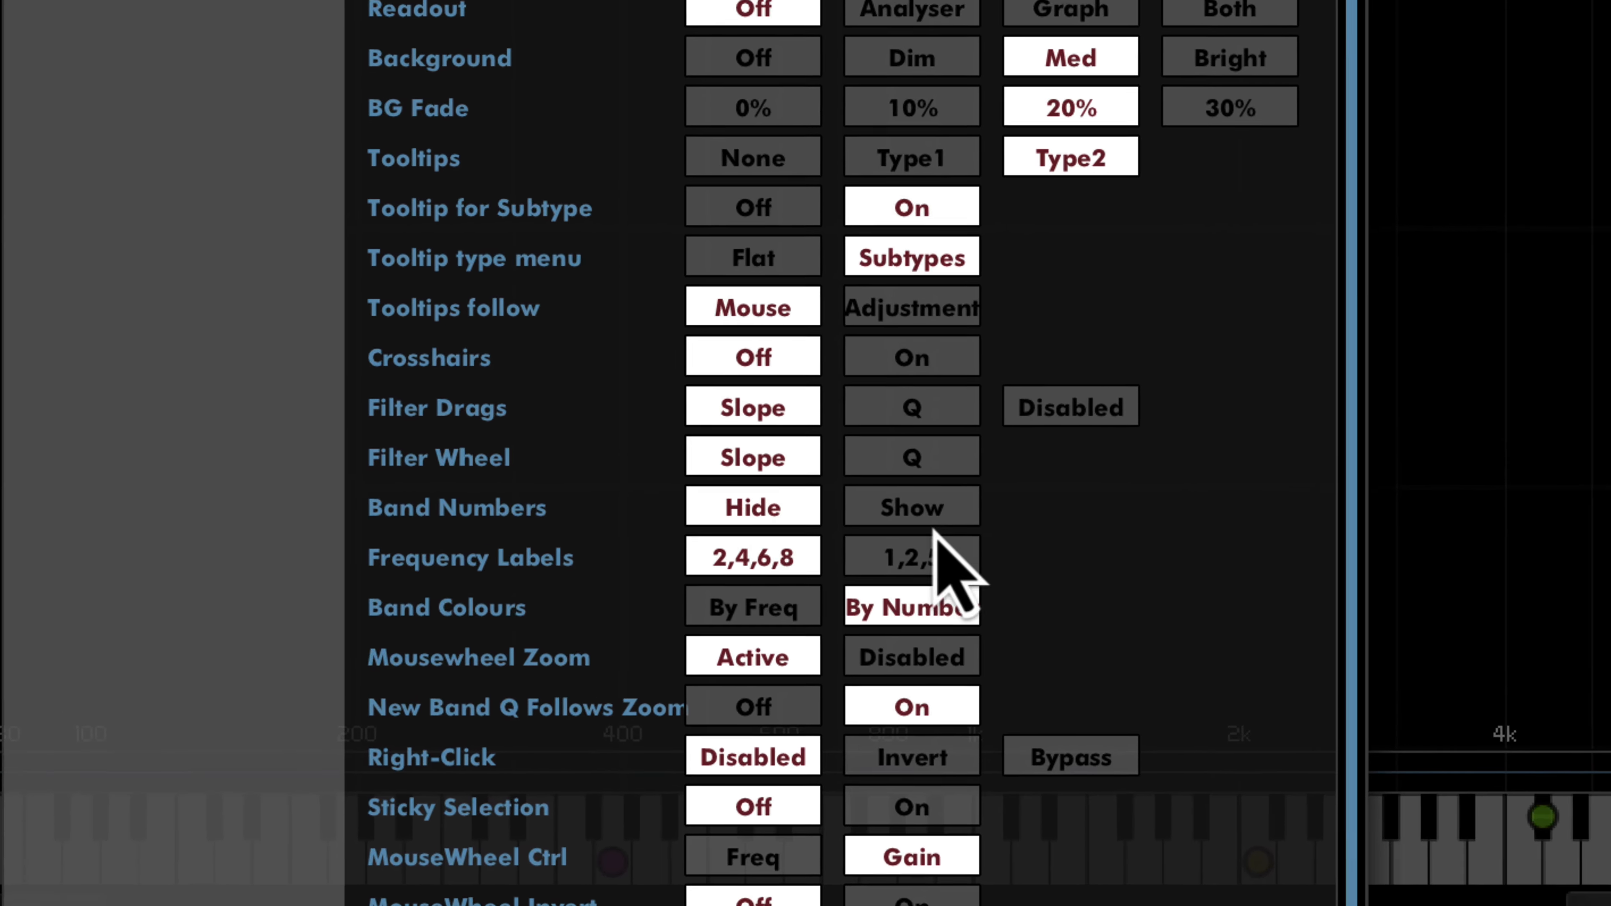
left_click(939, 511)
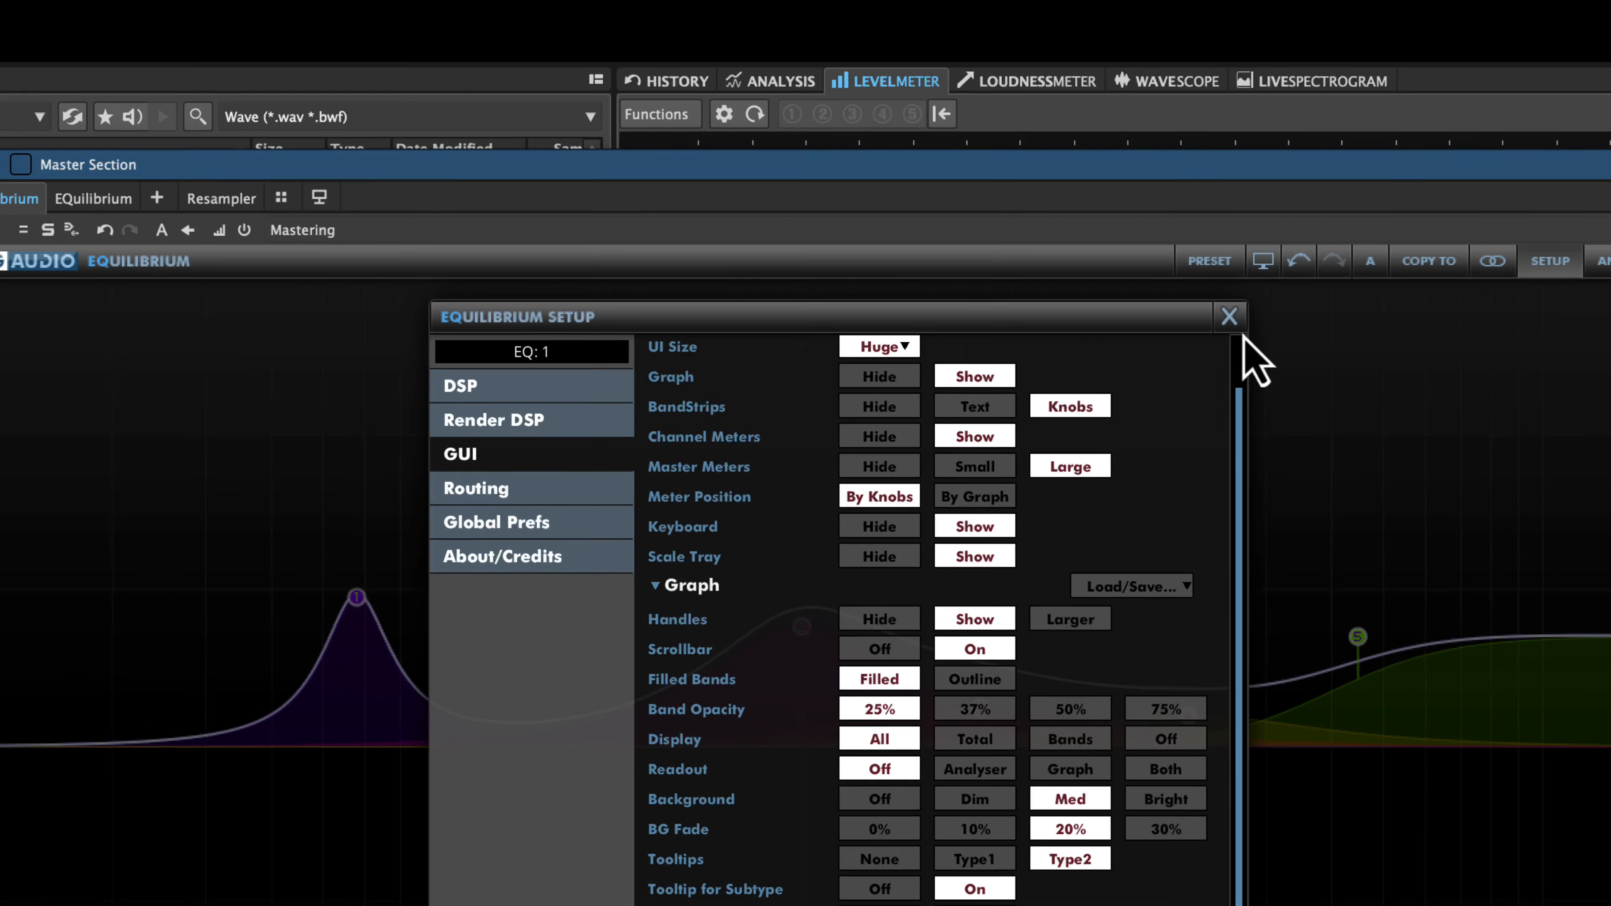
left_click(1228, 316)
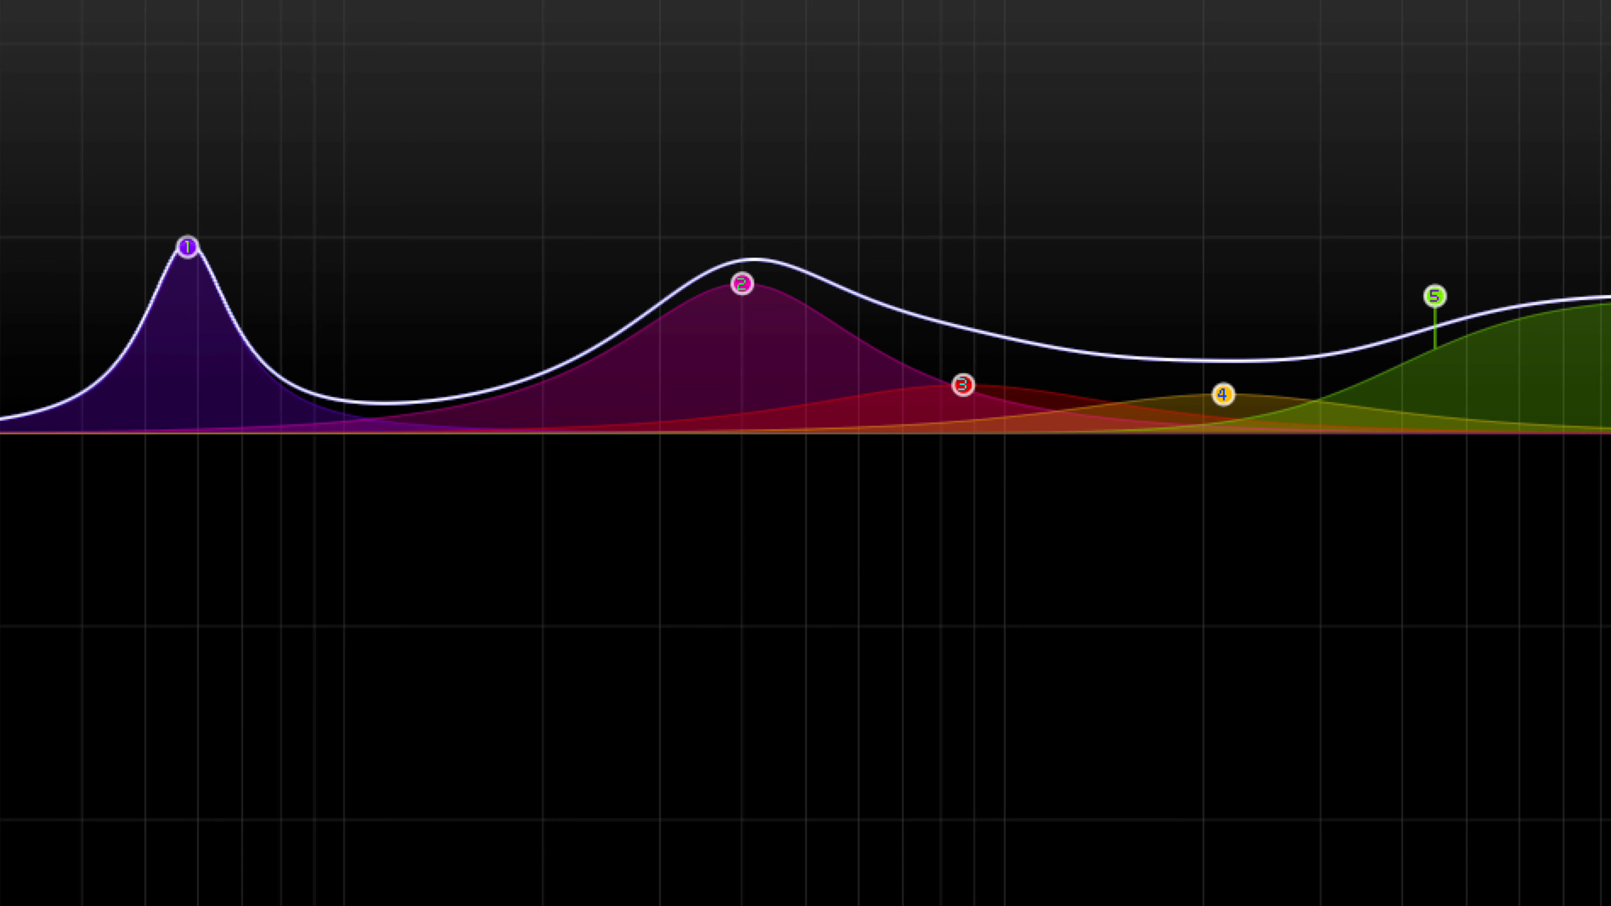
- Add a peak band at about 26 Hz with about 4.2 dB of gain and sort the band strips by frequency
mouse_move(183, 254)
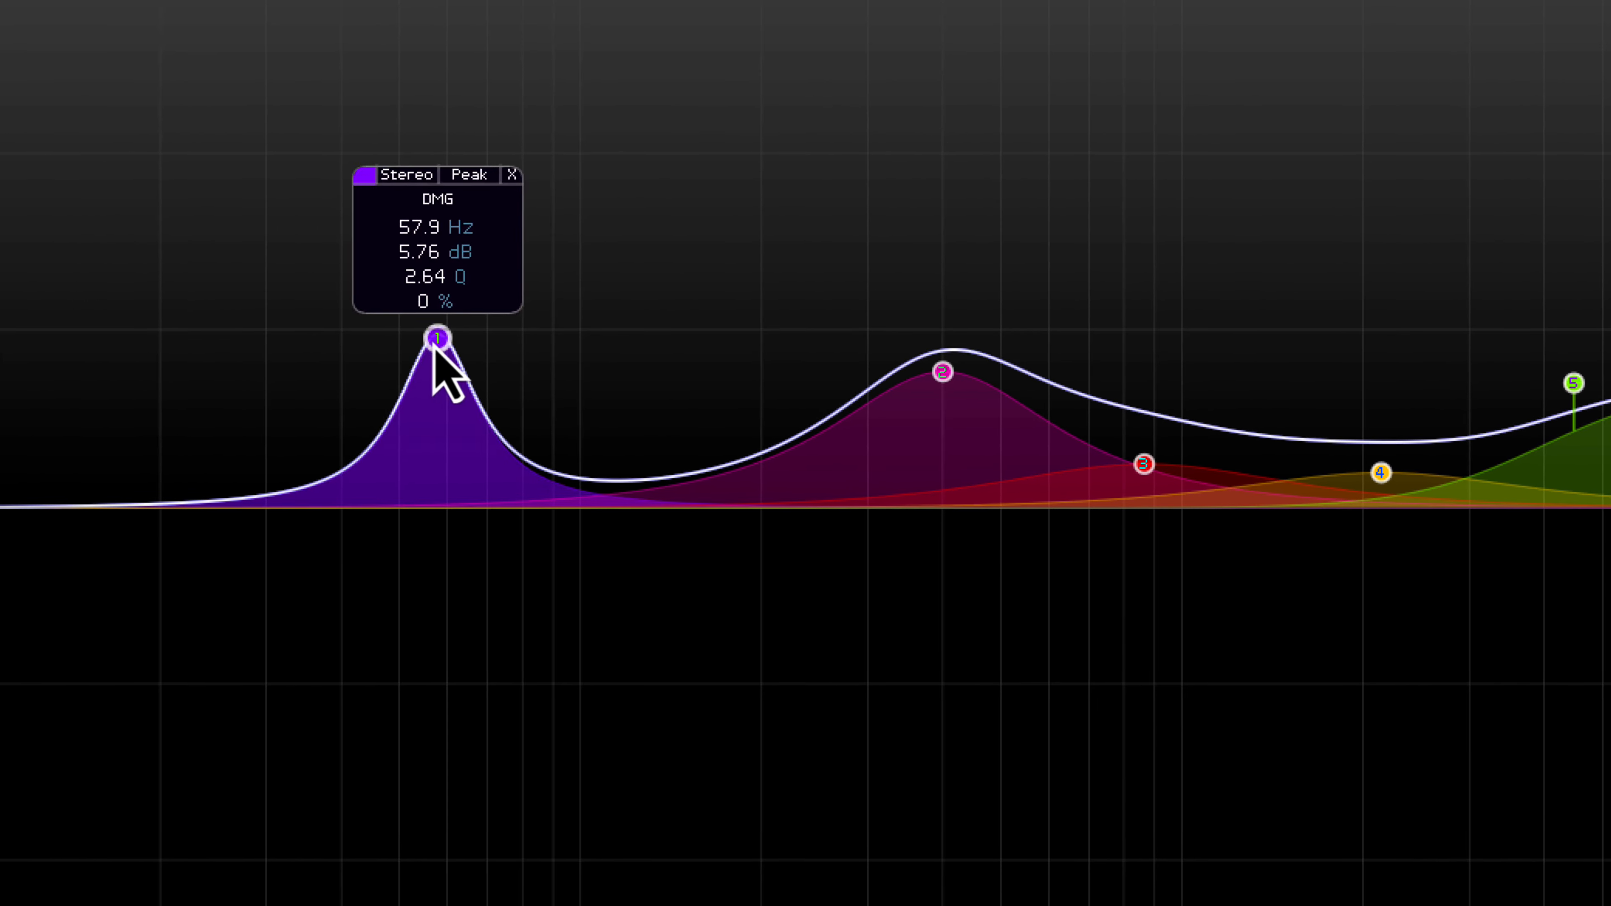
left_click(220, 501)
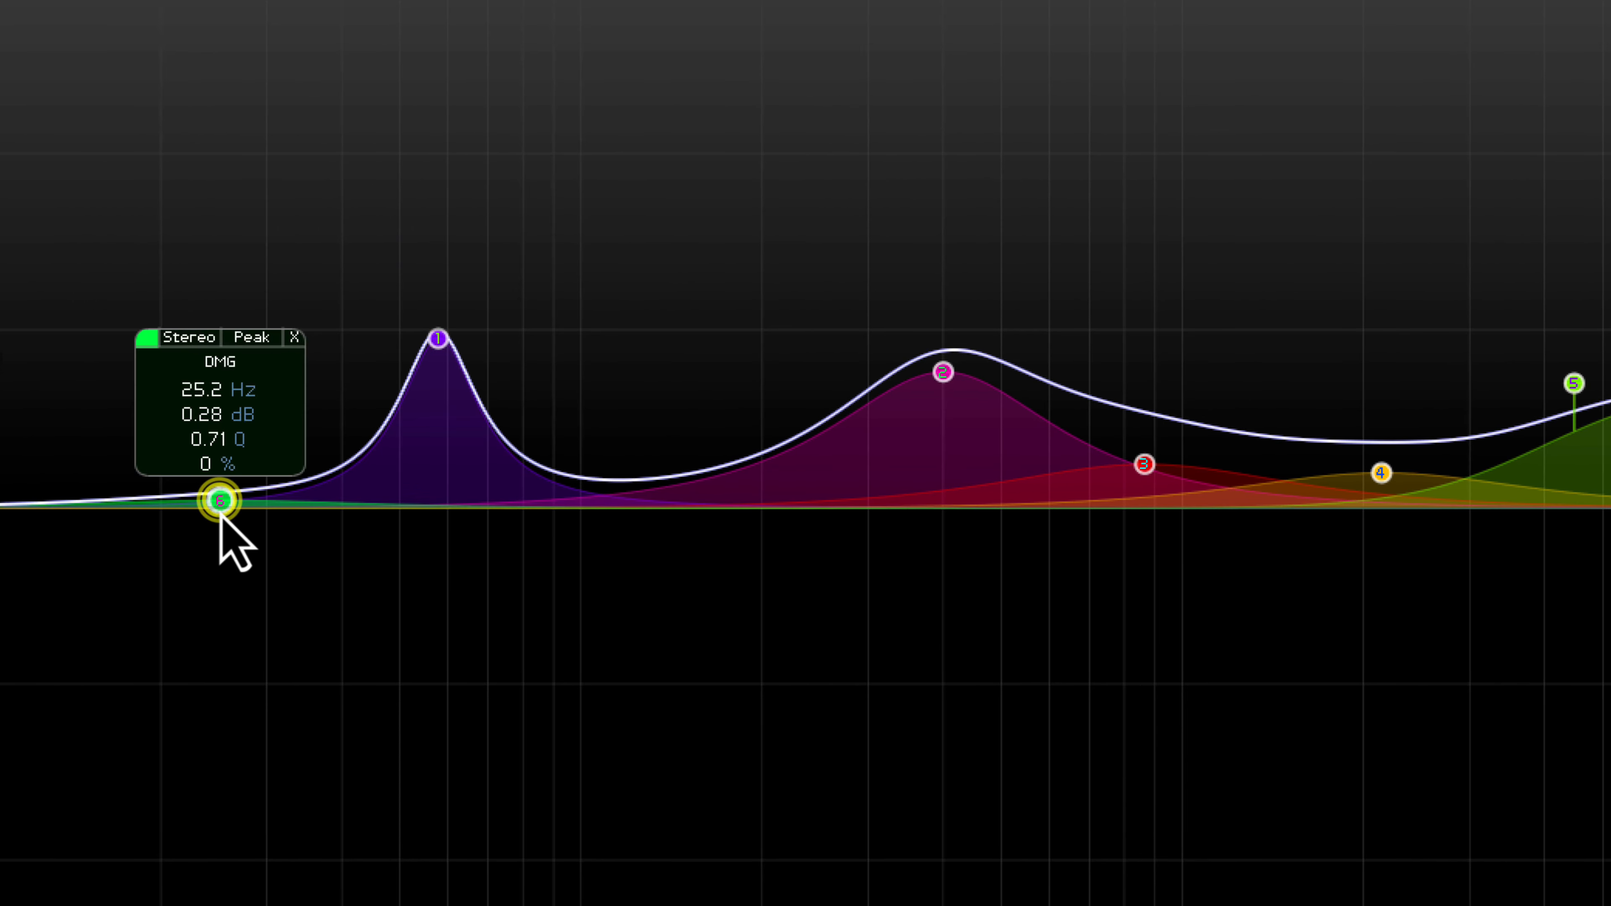
left_click_drag(221, 498, 230, 385)
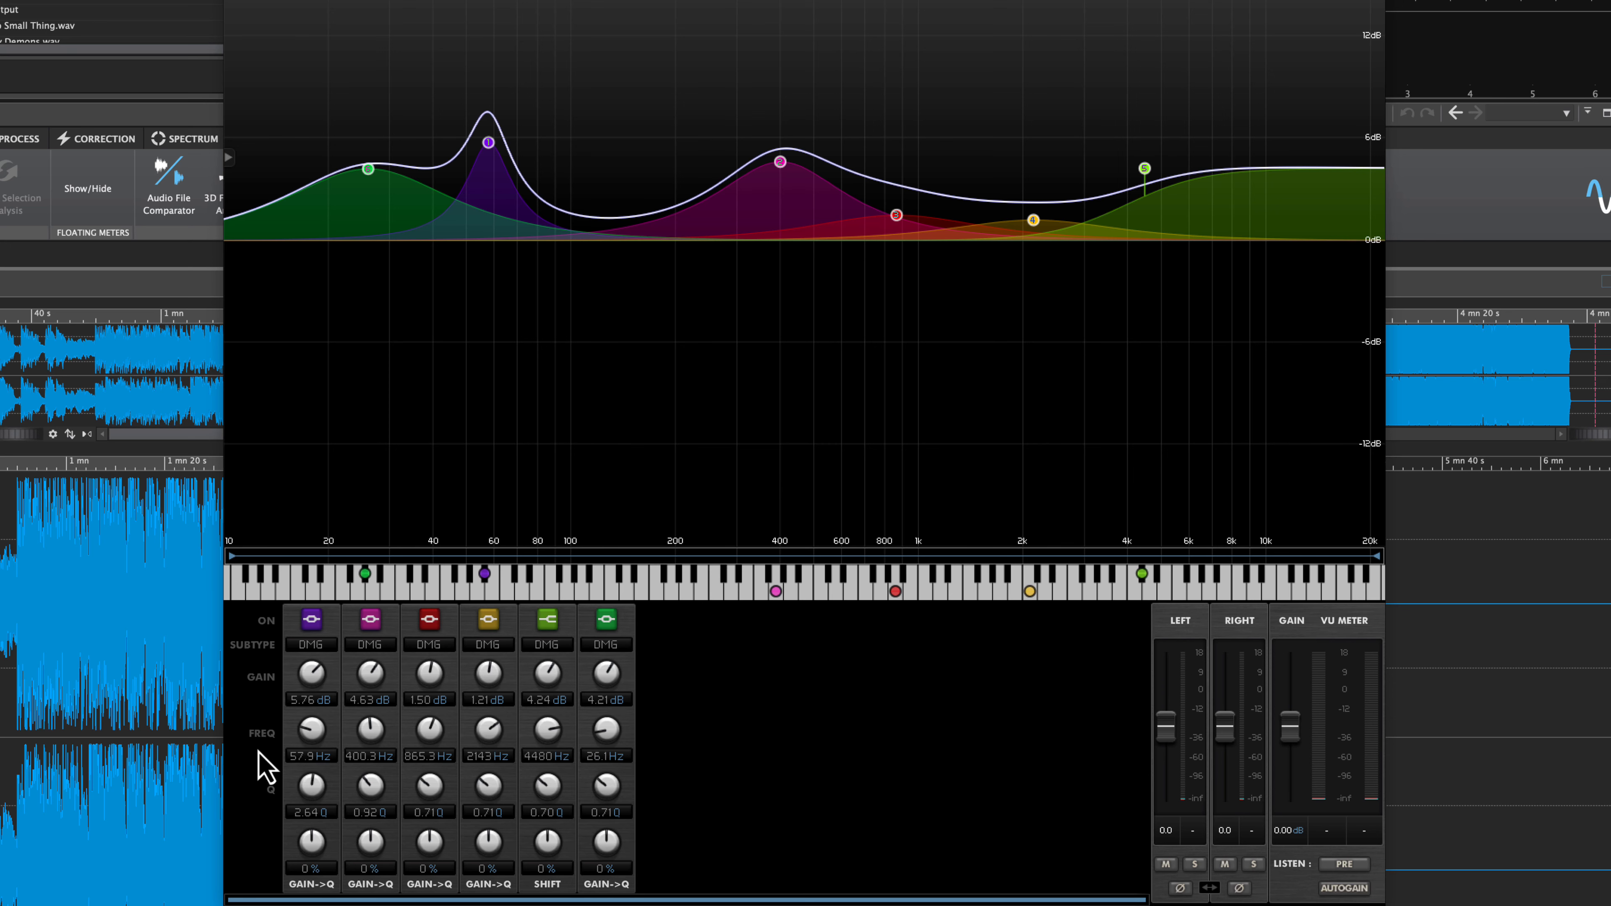
left_click(259, 735)
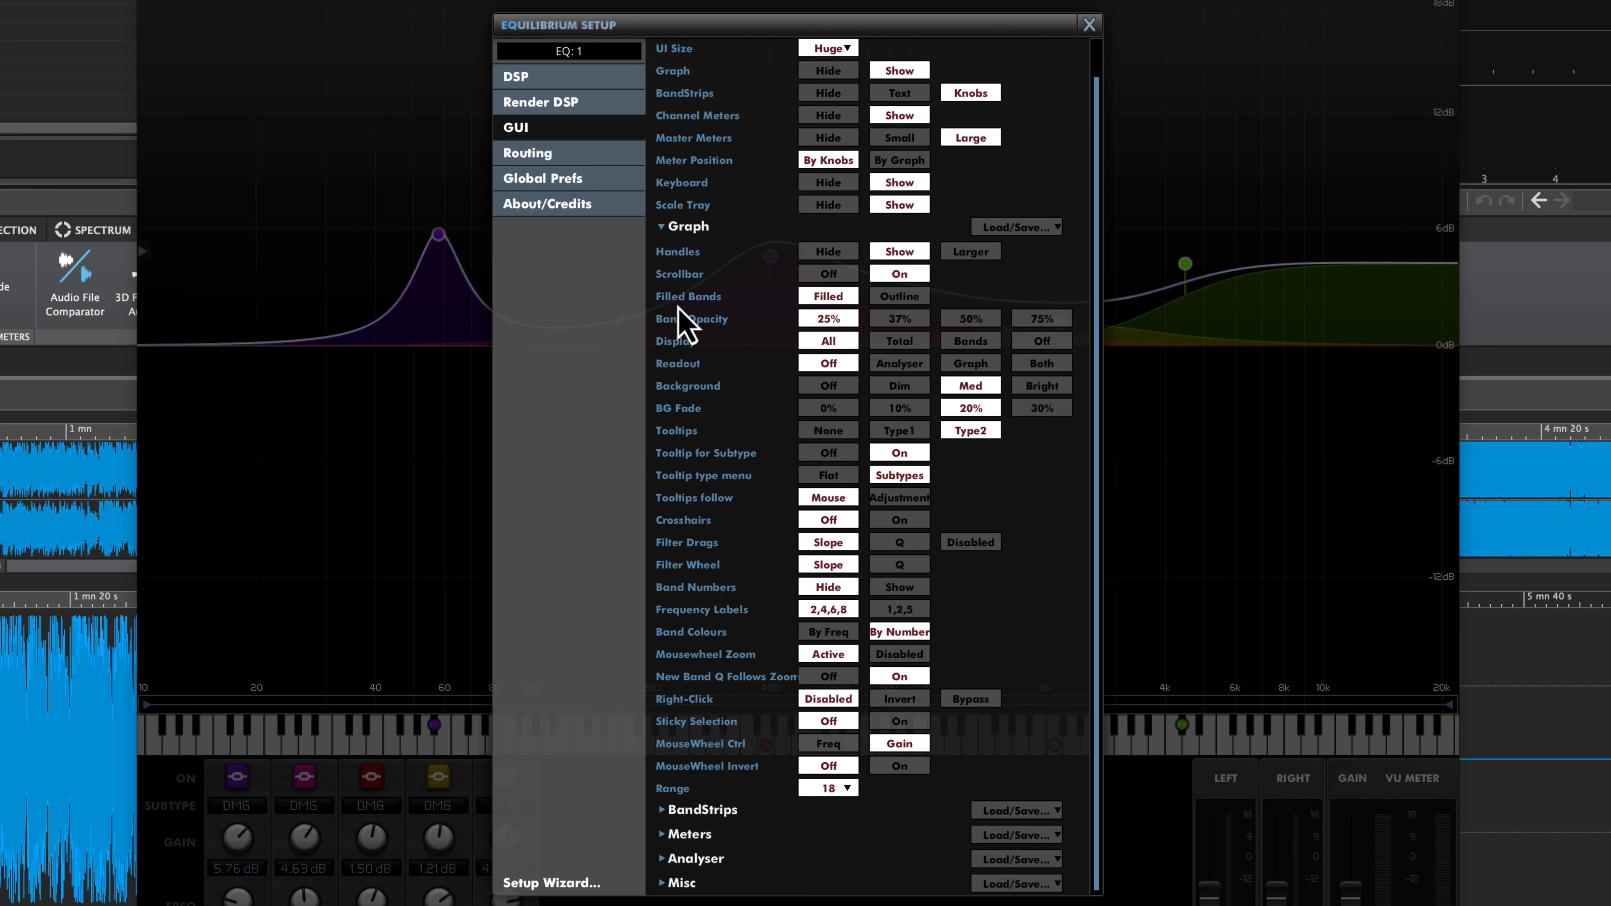
- Look over the BandStrips settings with their save, restore and propagate options, and the Meters settings
left_click(664, 229)
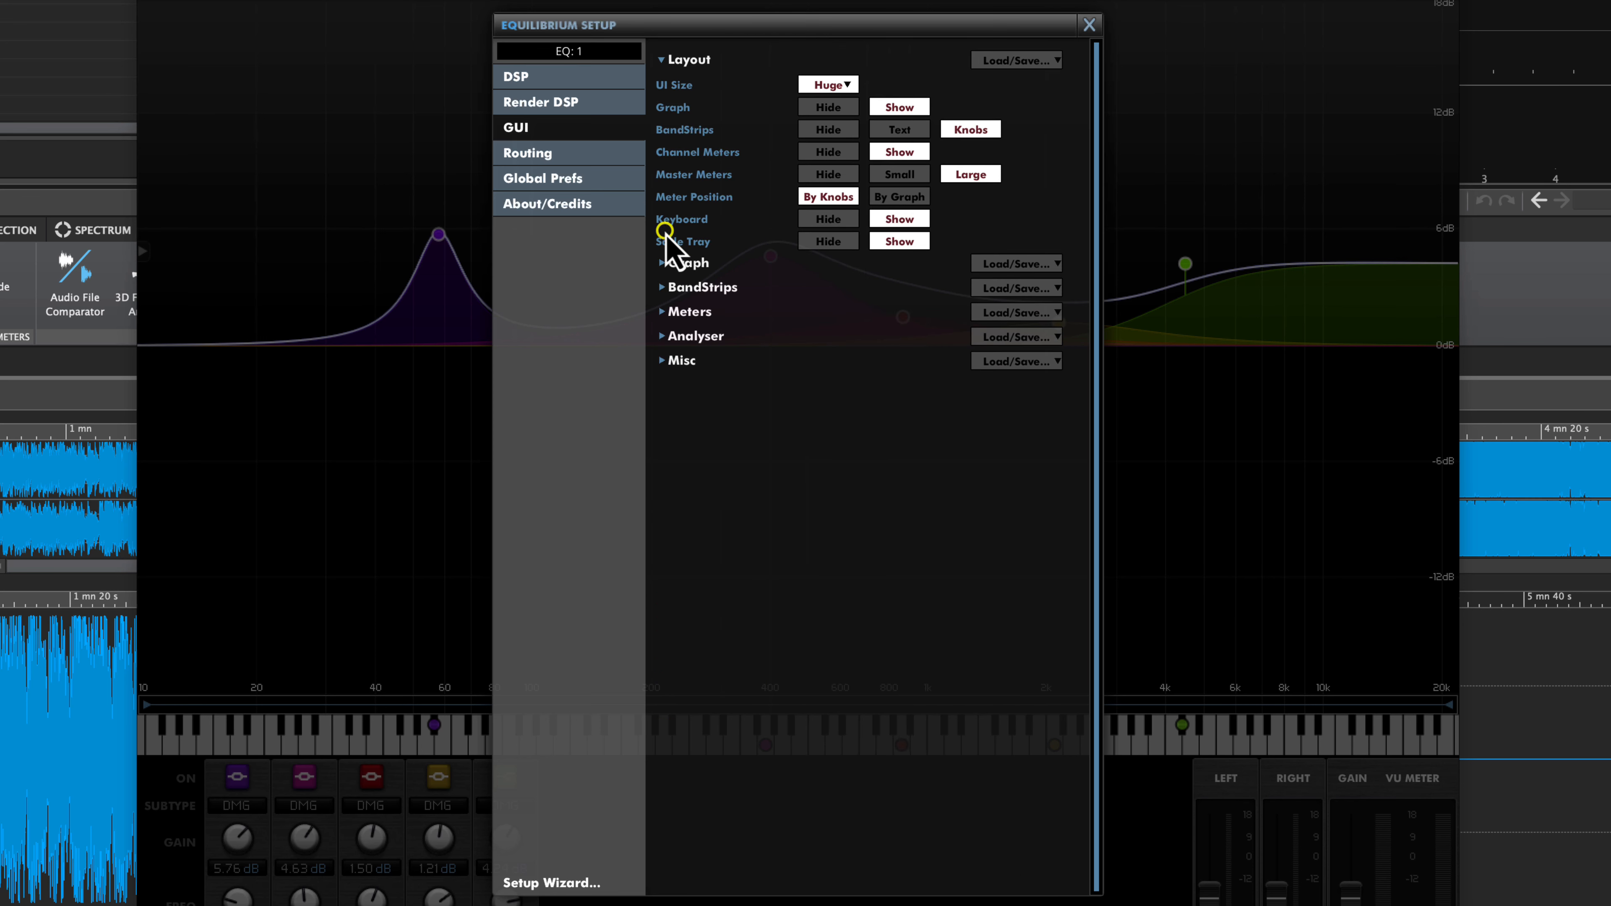
left_click(662, 287)
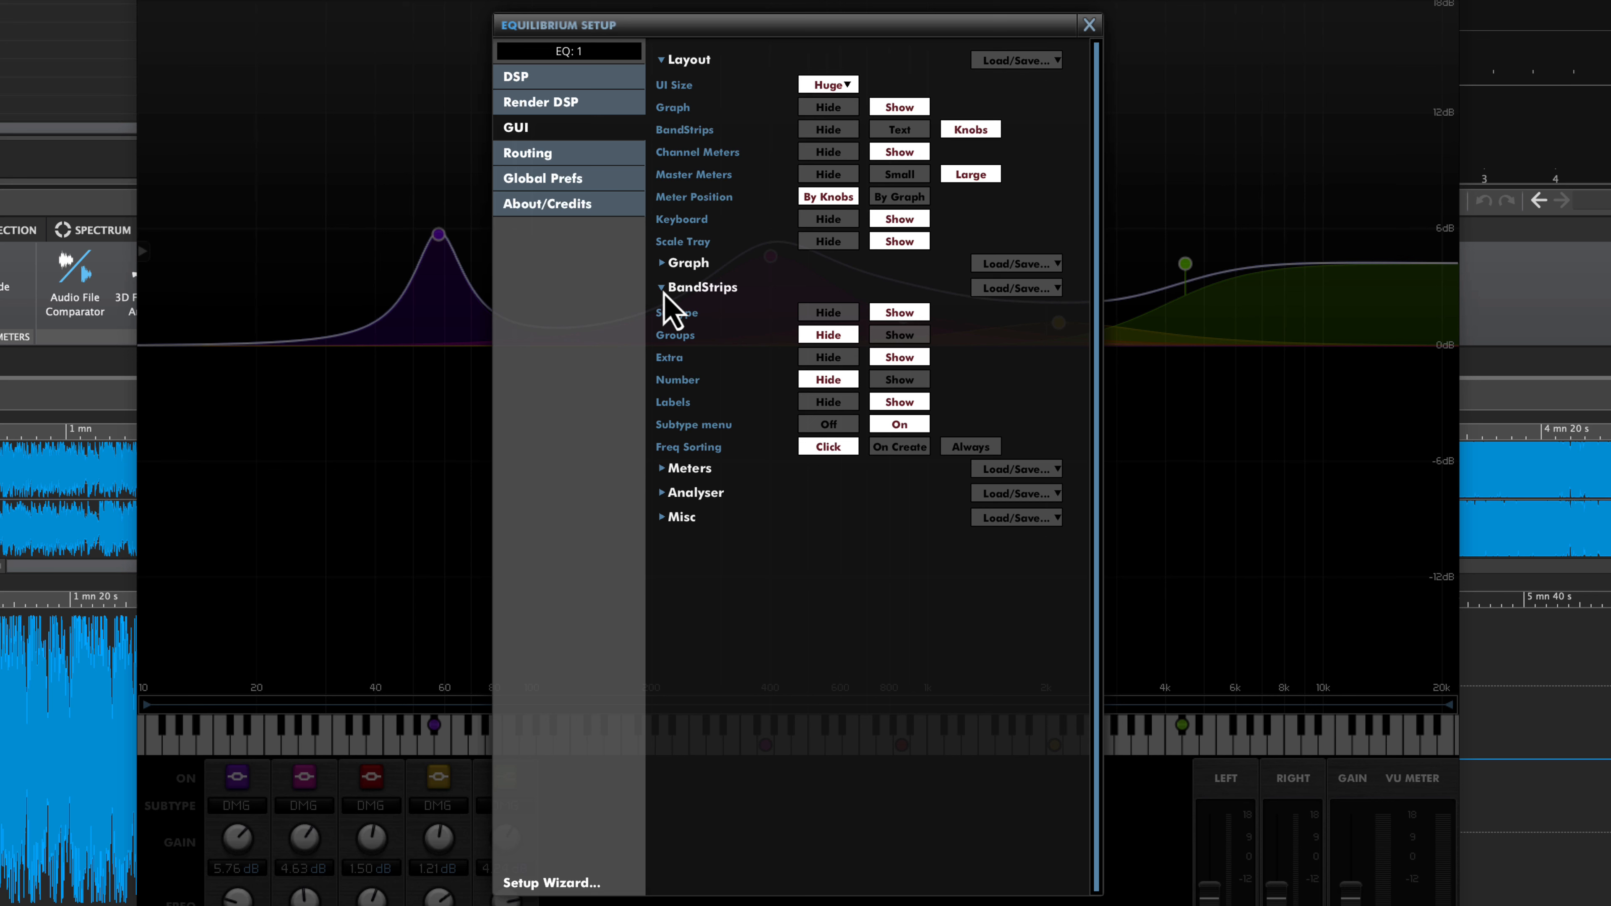
left_click(1032, 290)
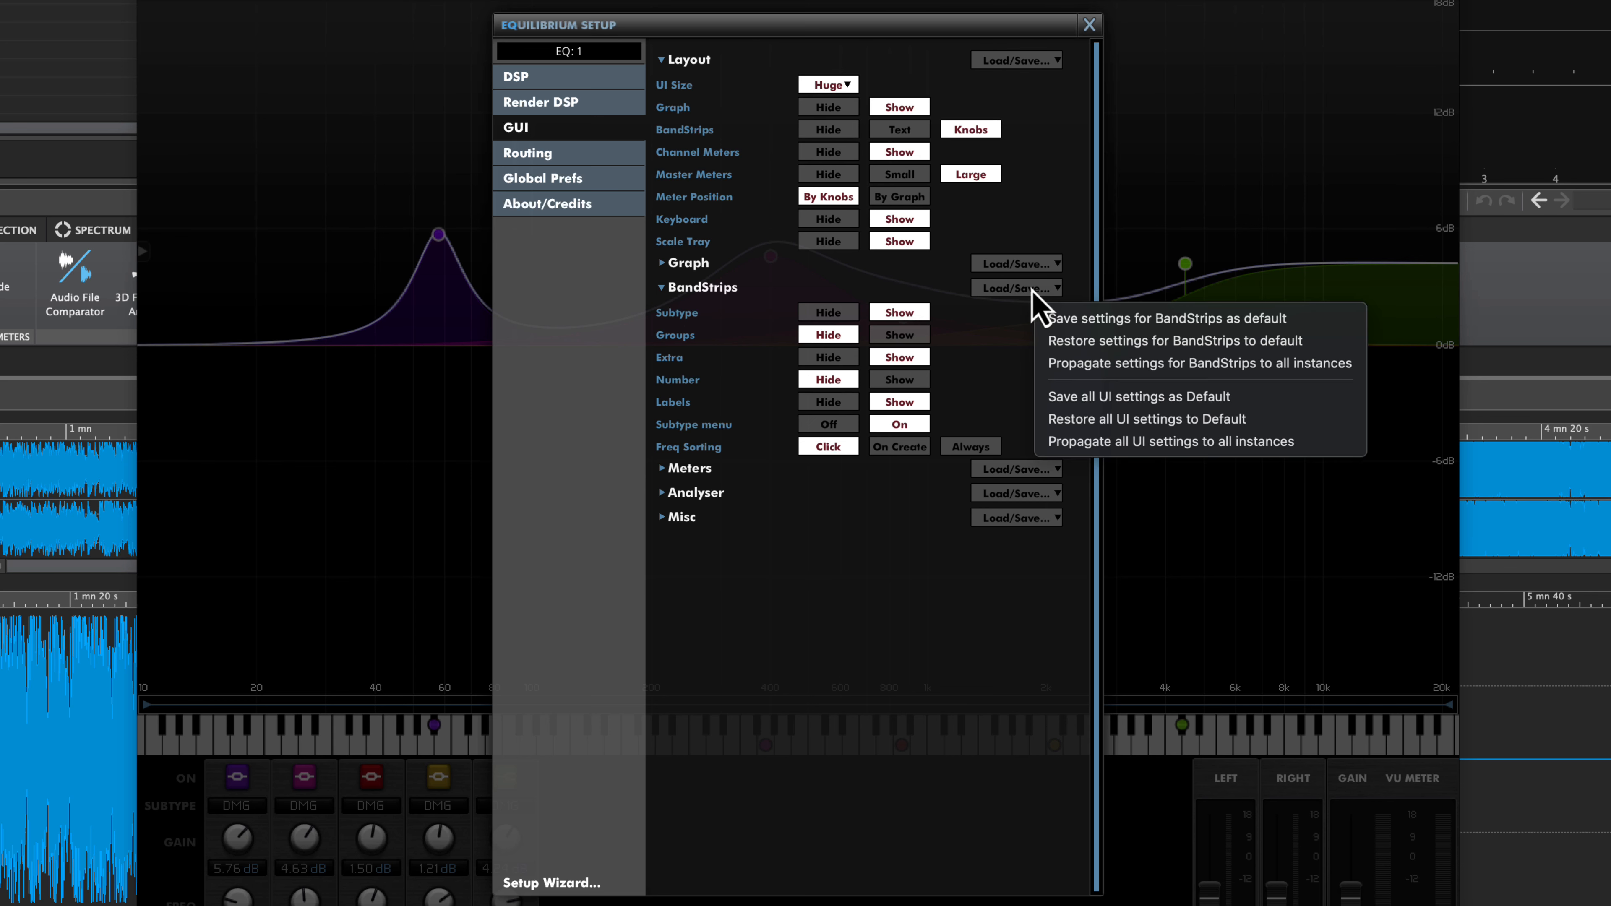
left_click(1032, 290)
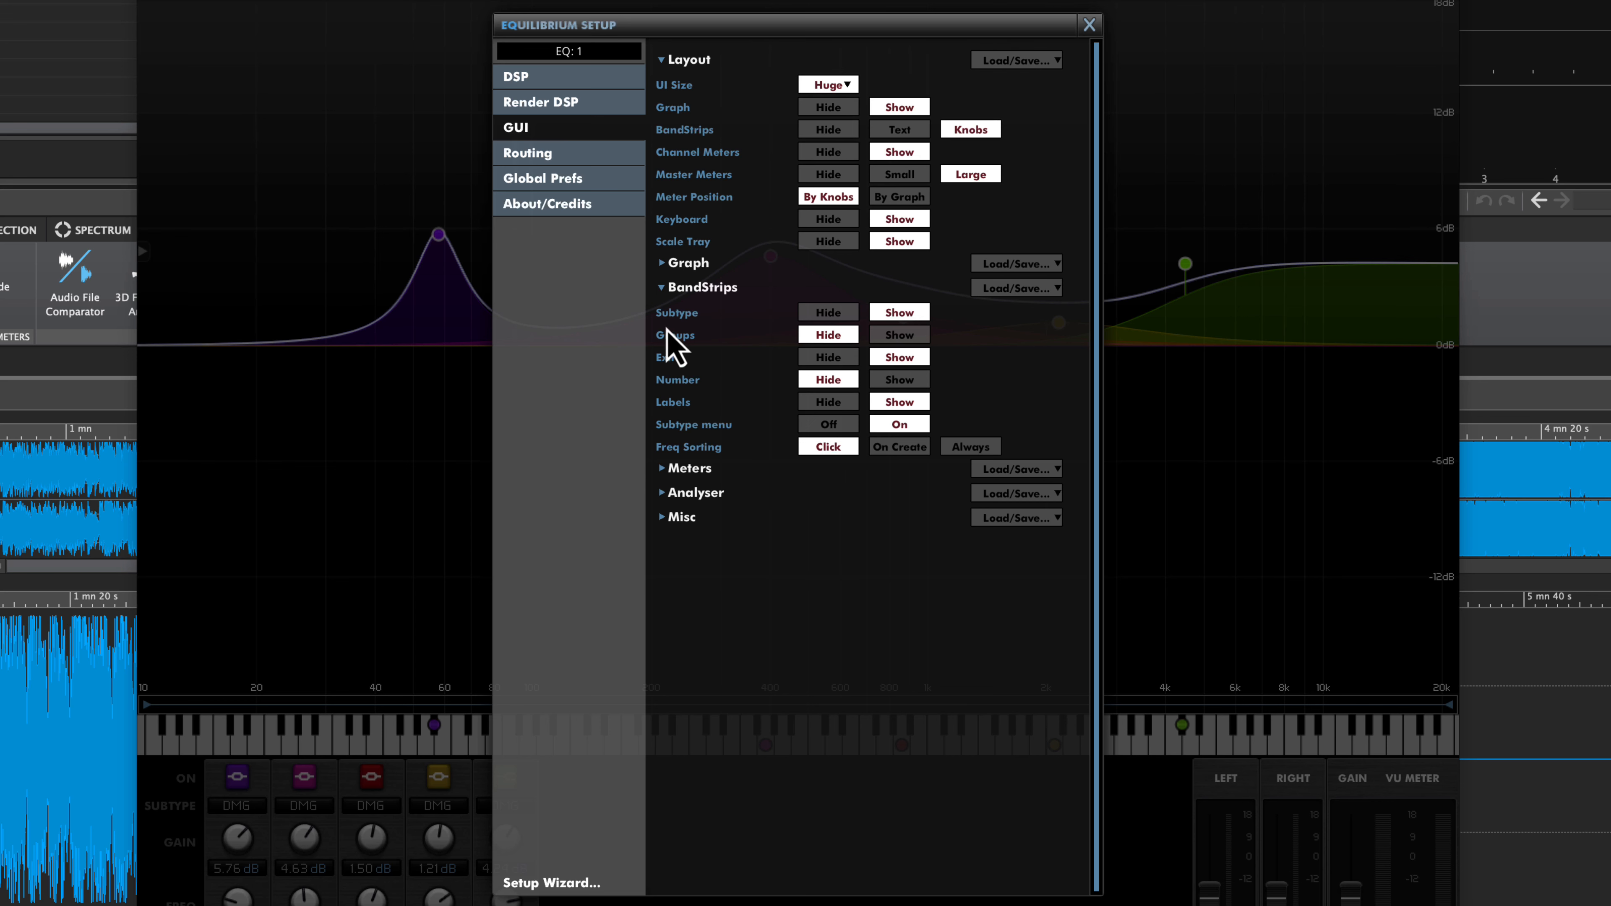
left_click(660, 289)
left_click(658, 312)
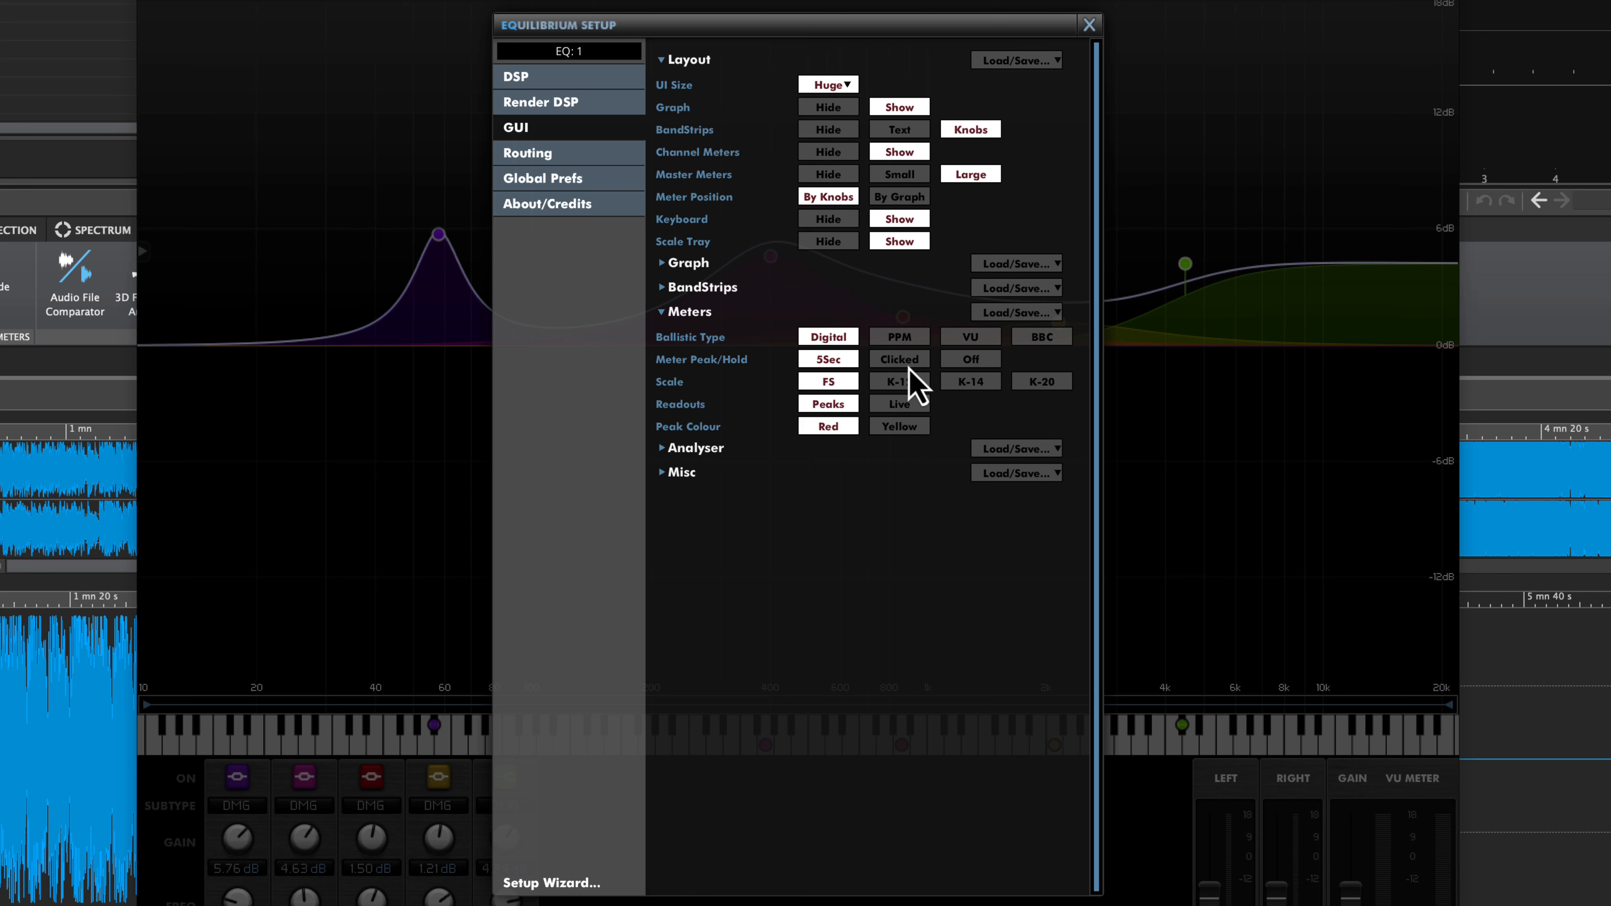
- Set Hides EQ to Yes in the Analyser settings and close the setup to view the analyser's spectrum
left_click(660, 312)
left_click(661, 337)
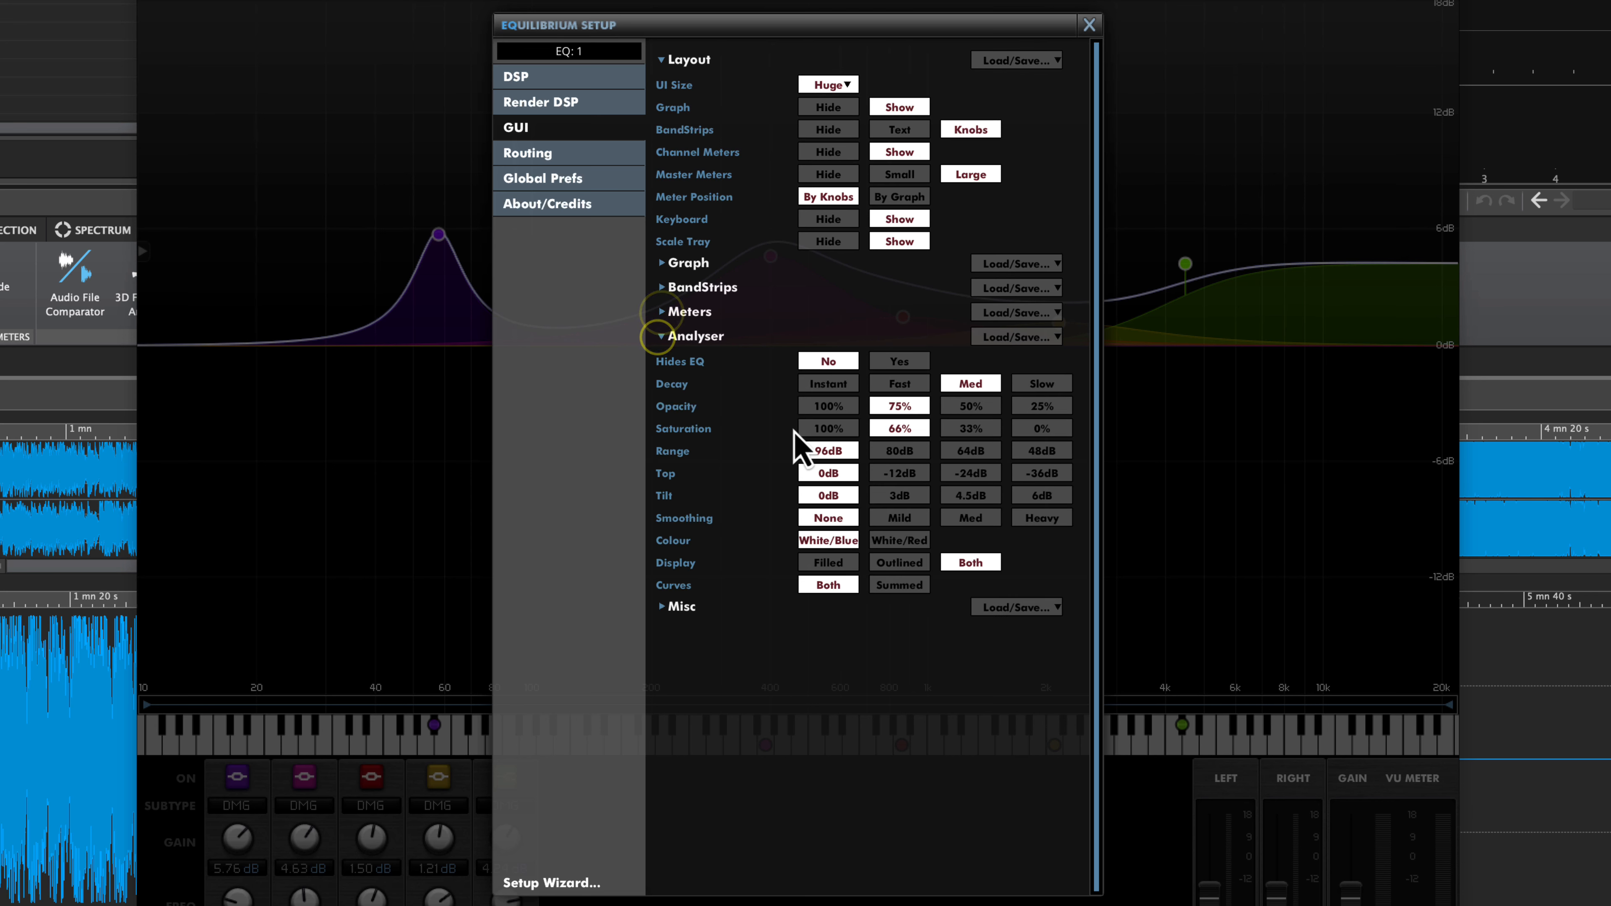
left_click(900, 361)
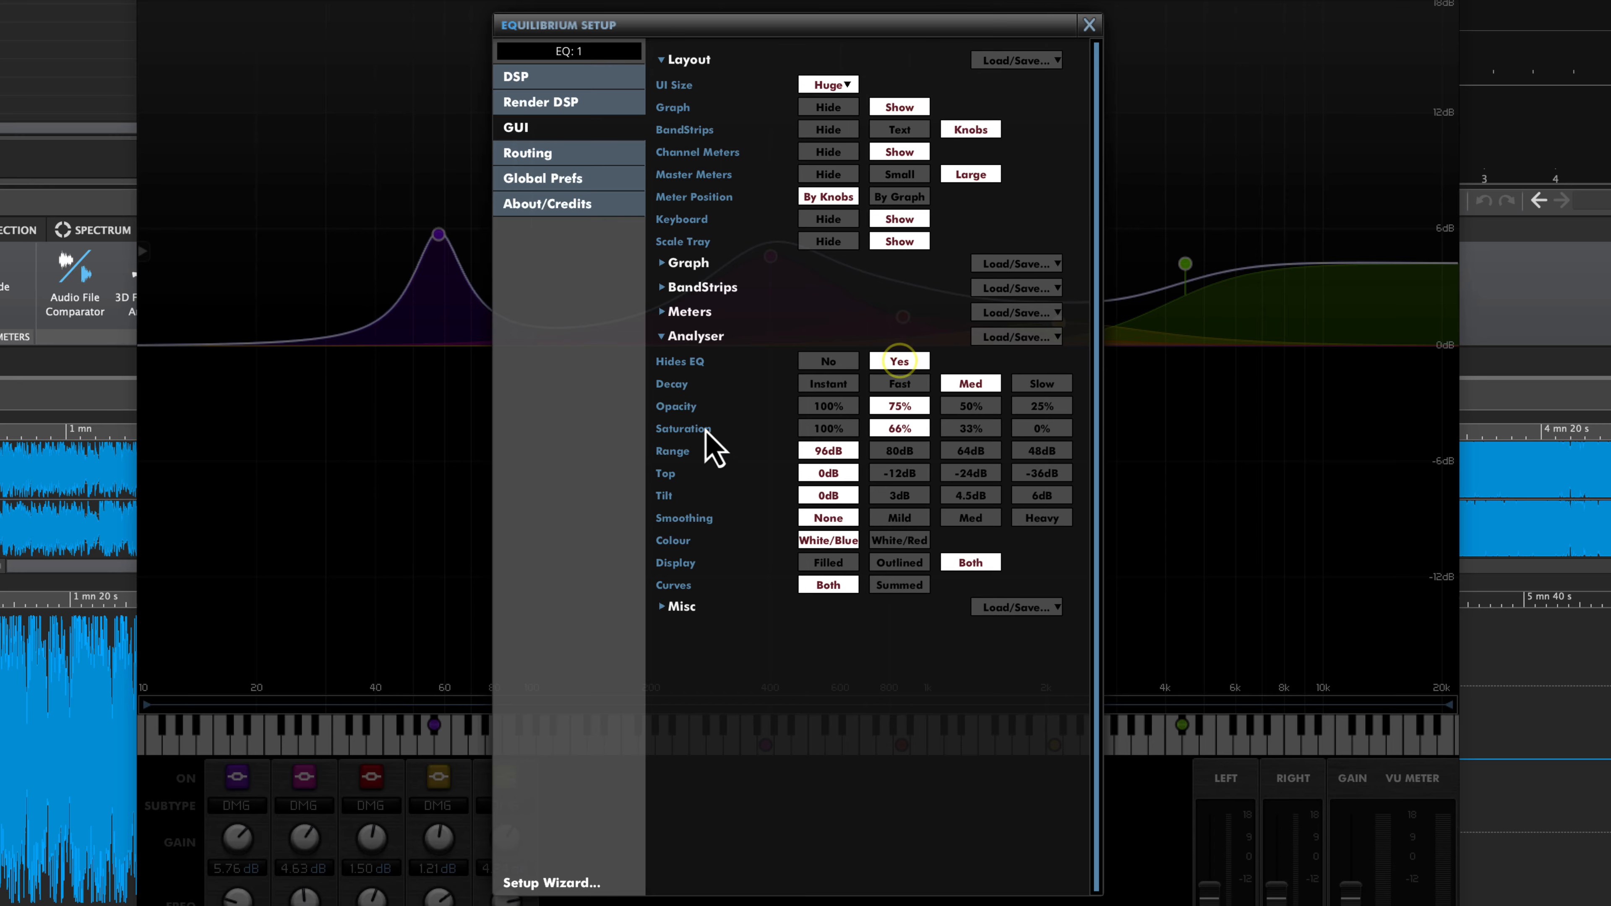
left_click(1089, 25)
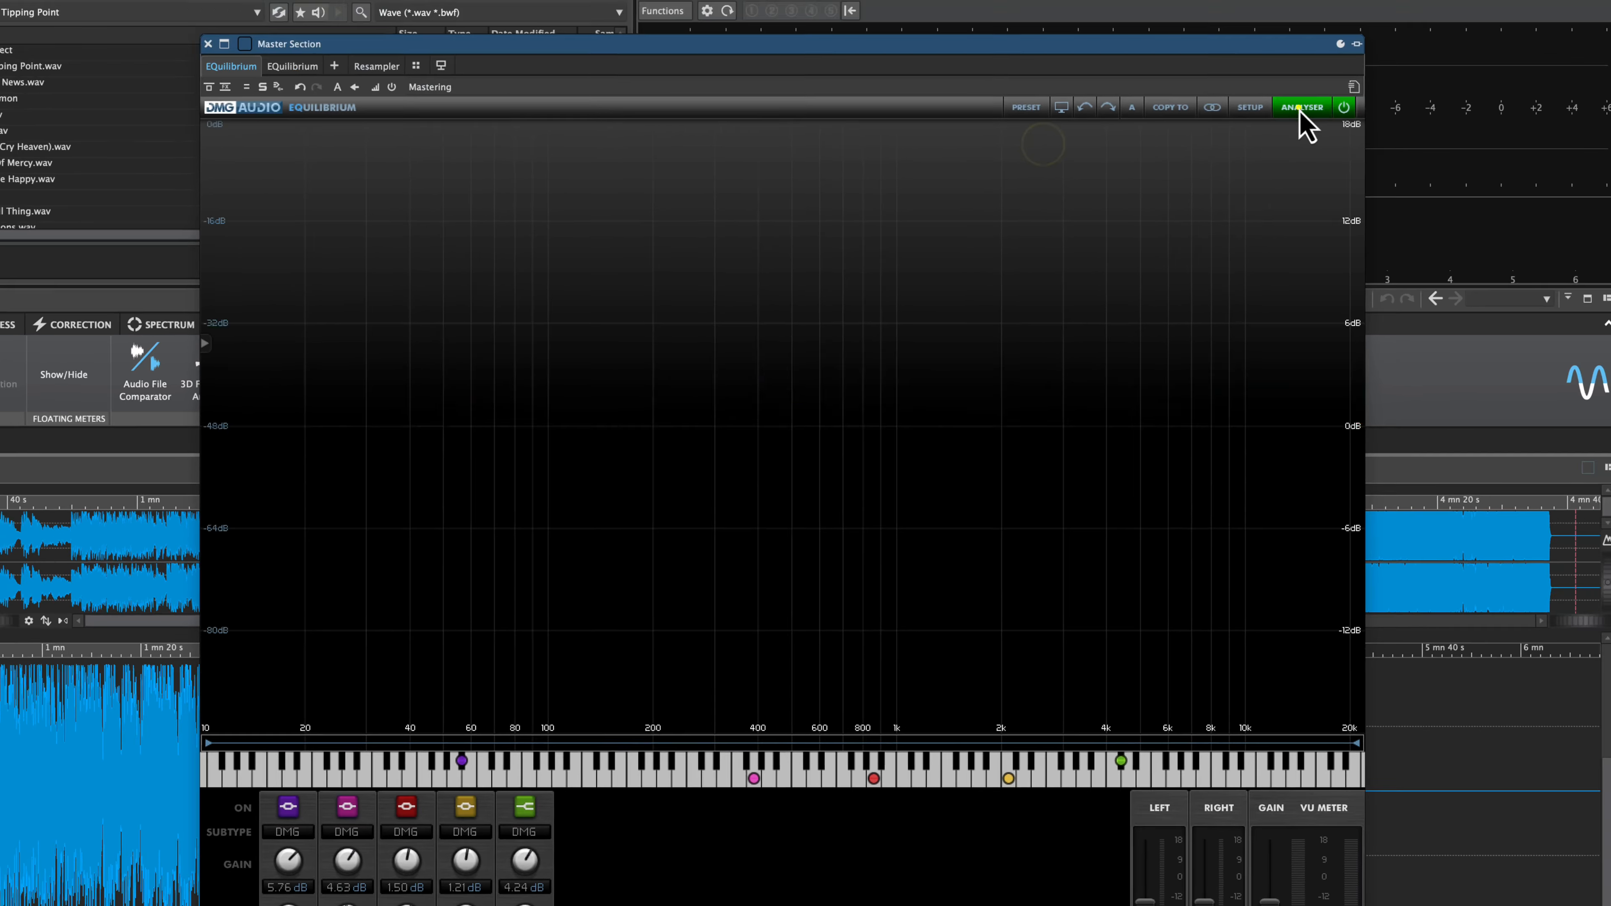
left_click(1376, 1)
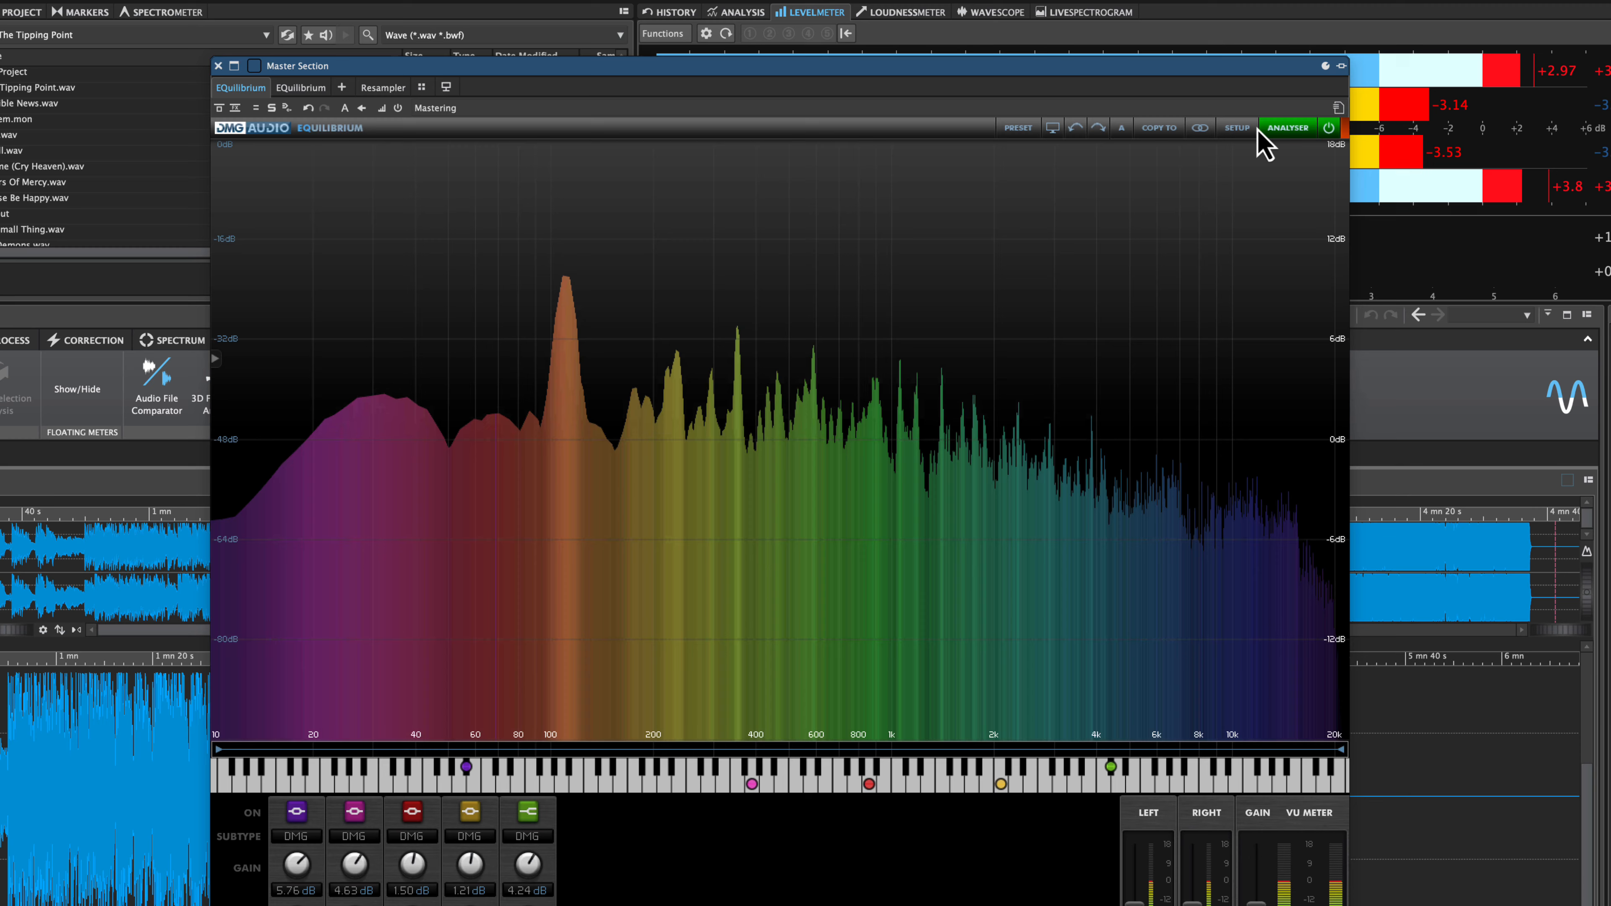
- Reopen the setup and try hiding the Keyboard in the Layout settings, returning it to Show
left_click(1244, 129)
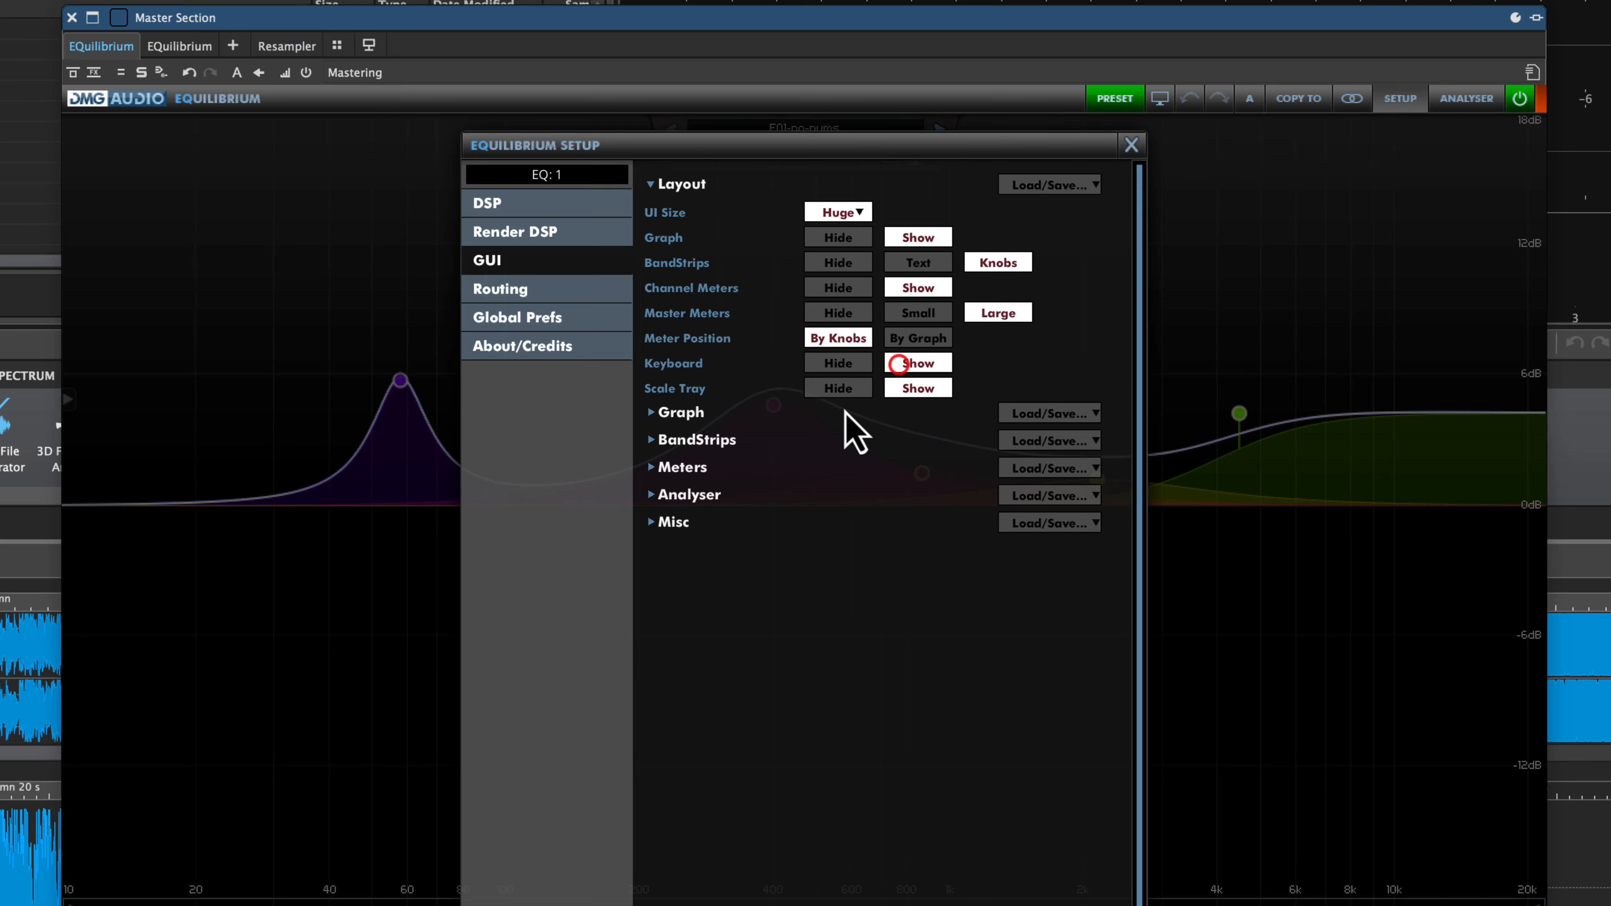
left_click(842, 364)
left_click(936, 364)
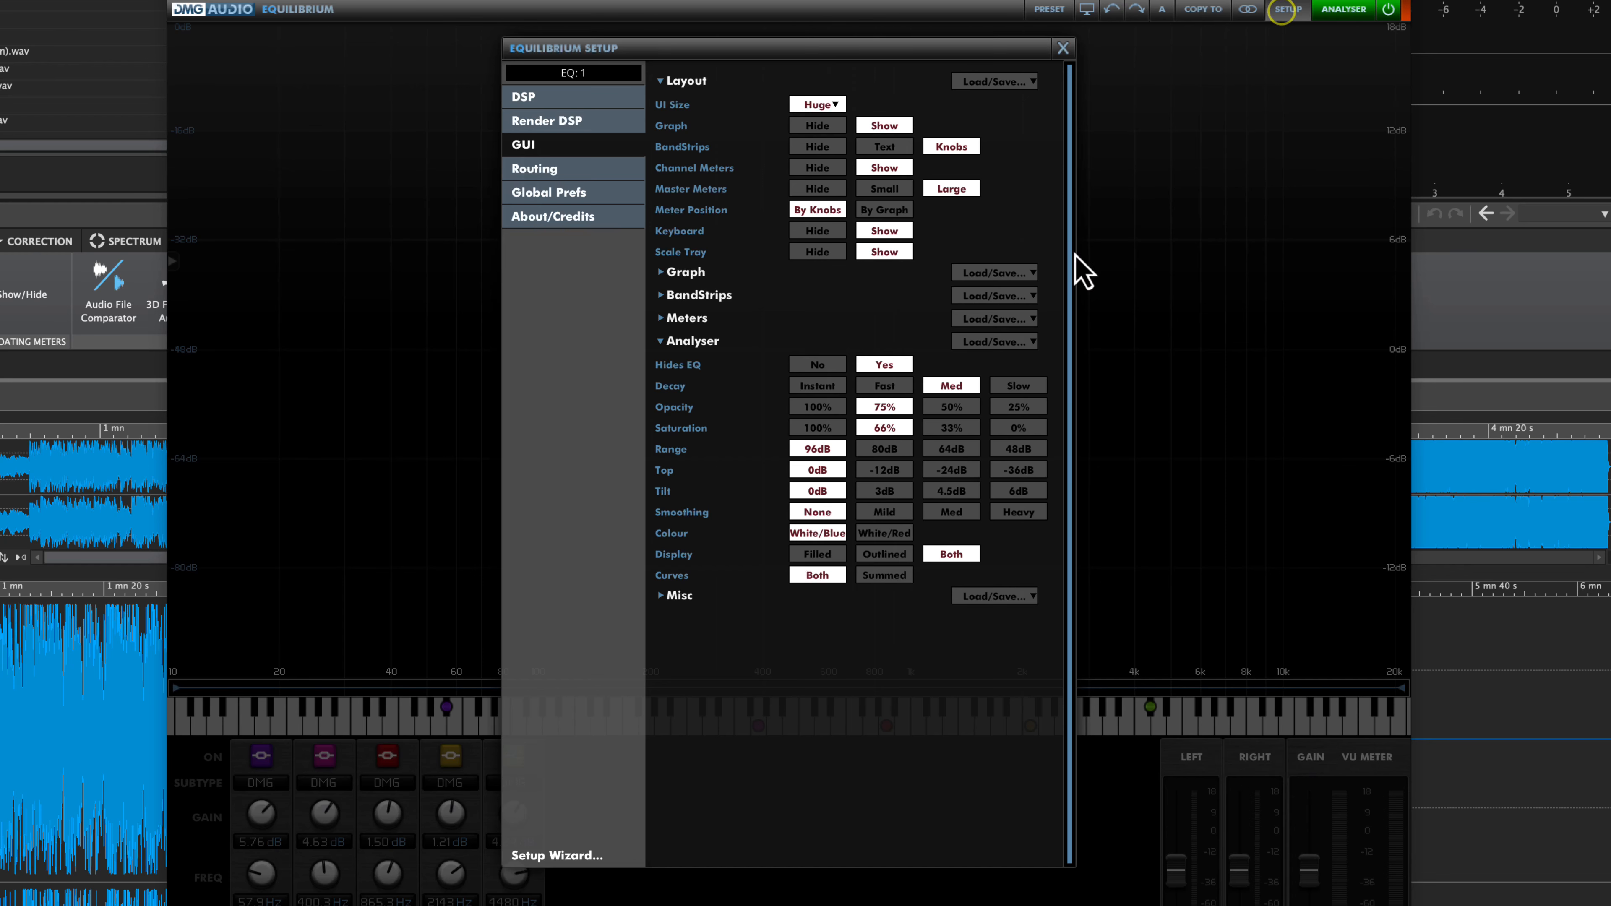
- Look over the Misc interface options, the Stereo Mode on the Routing page and the Global Prefs page
left_click(659, 595)
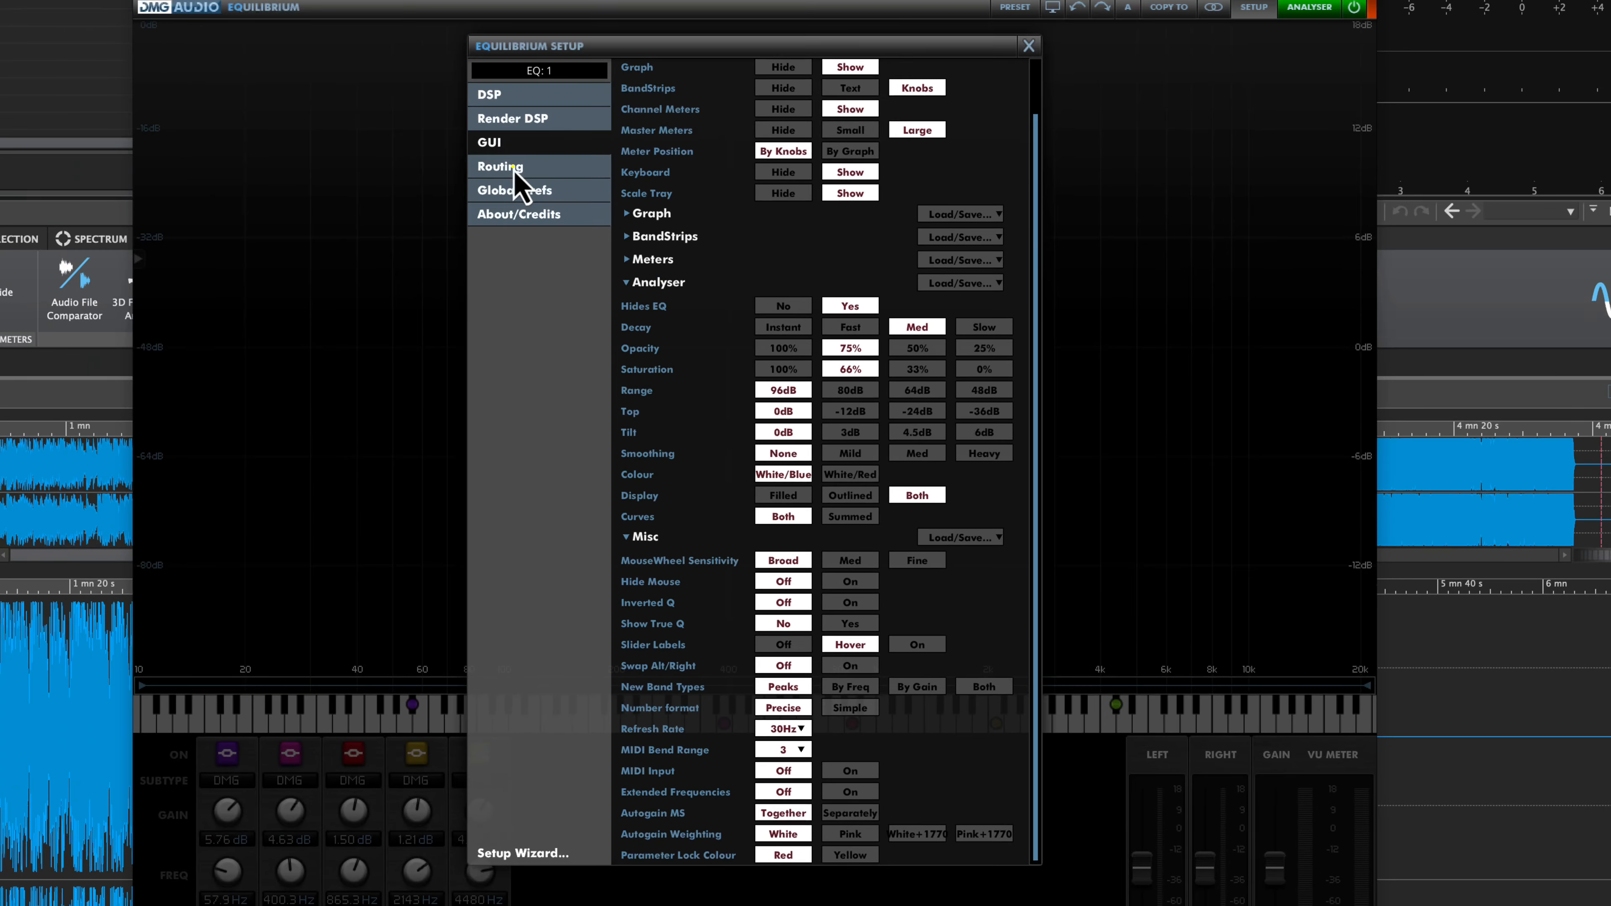
left_click(516, 165)
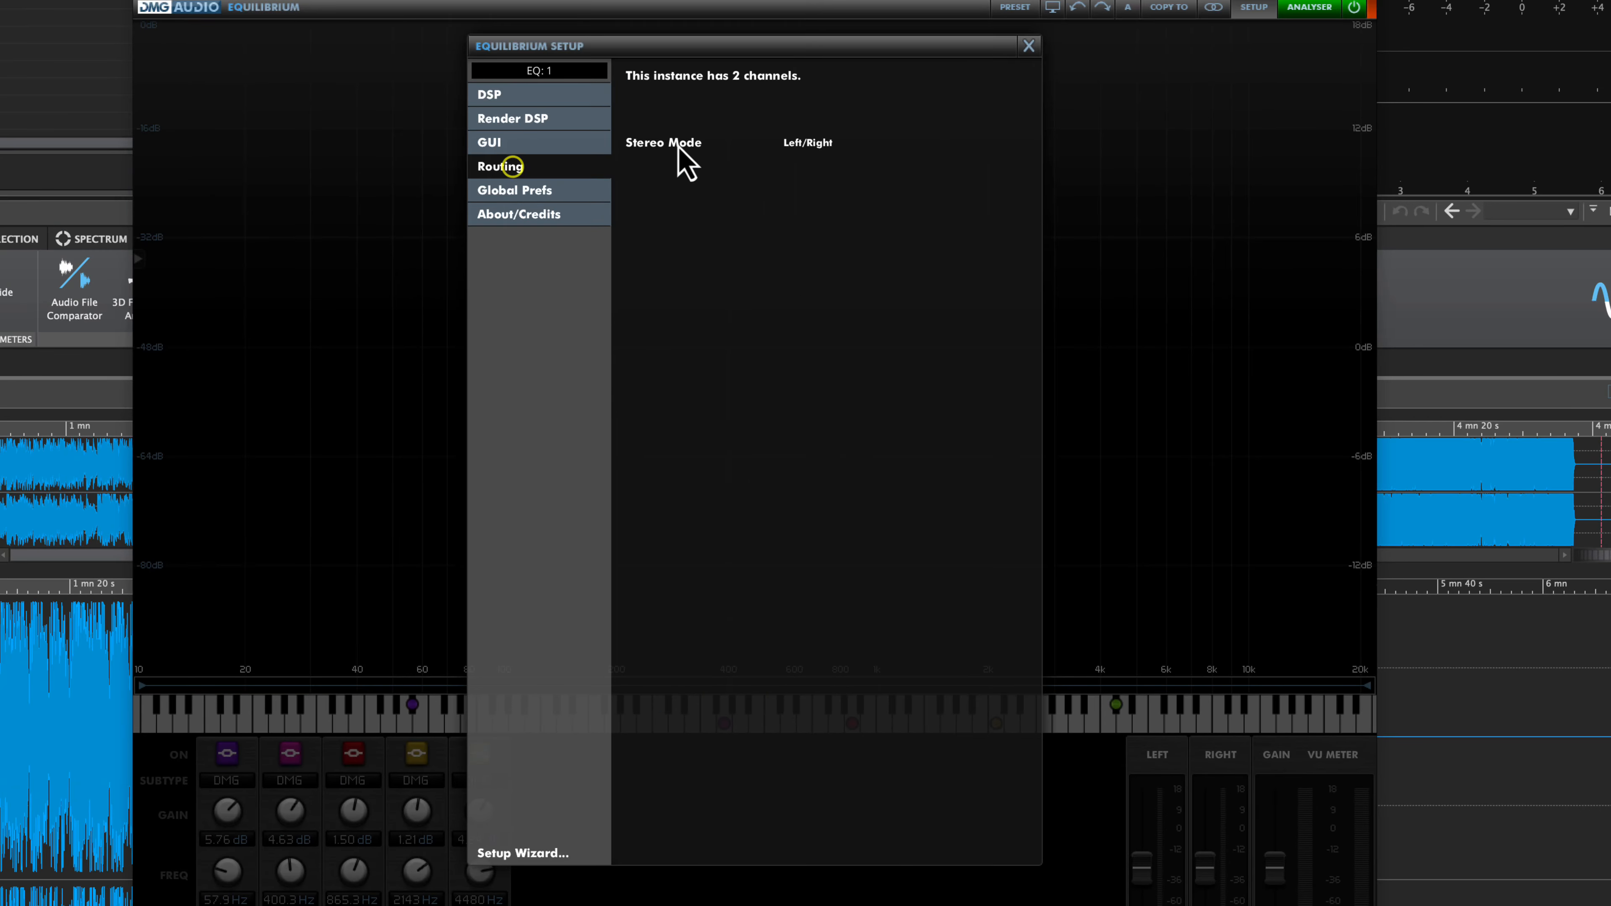
left_click(822, 145)
left_click(519, 192)
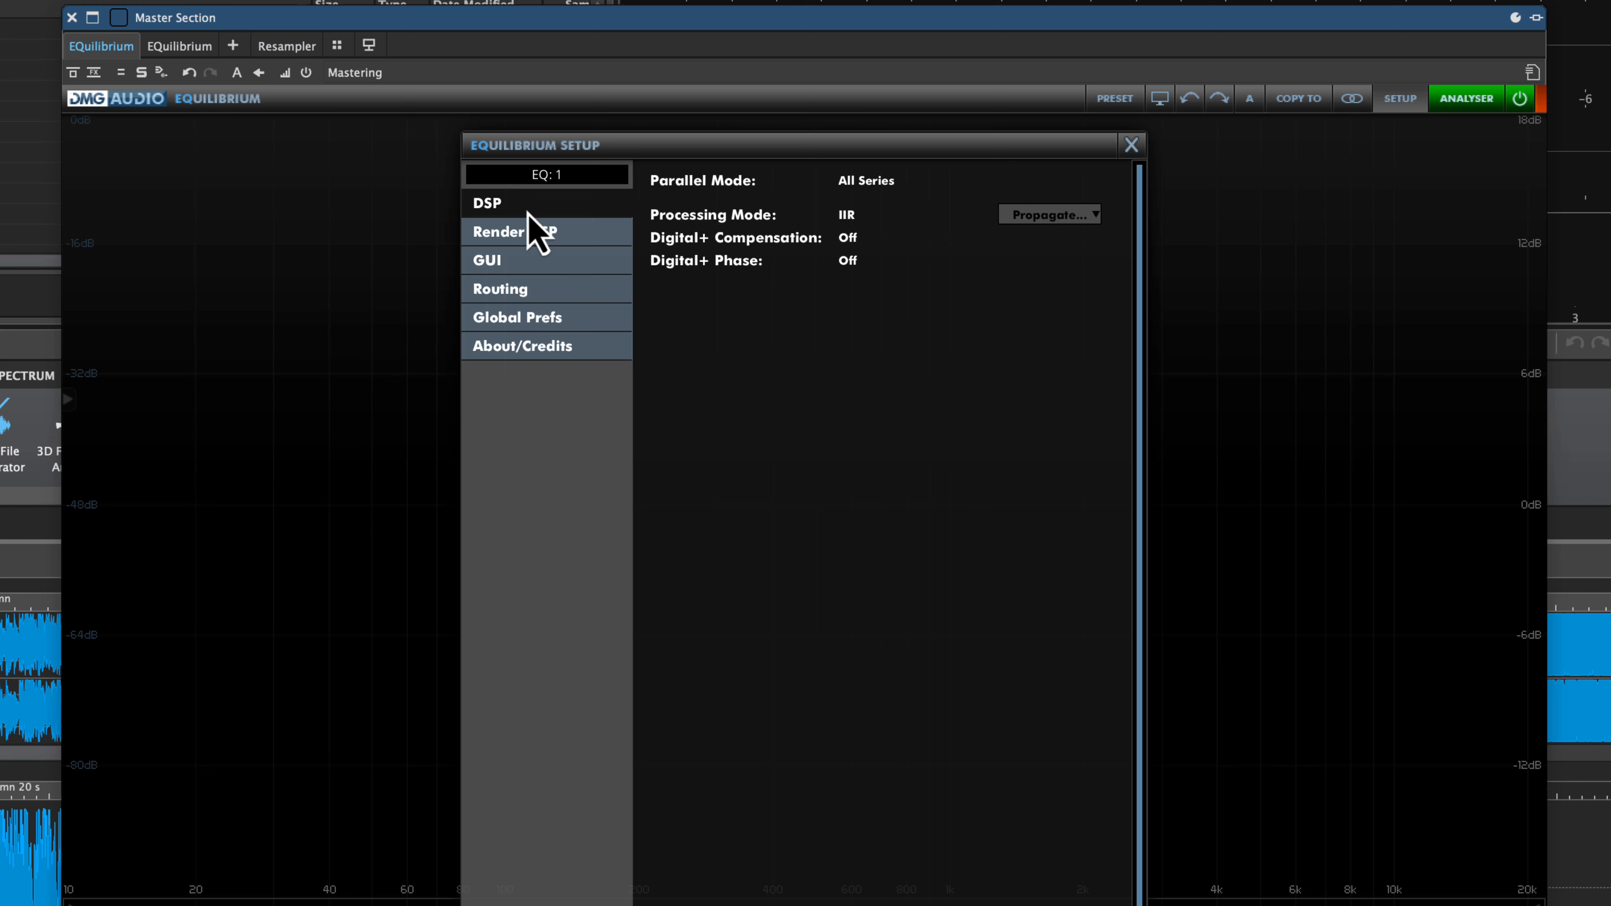
- Compare the Render DSP and DSP pages and check the available Parallel Mode choices
left_click(538, 236)
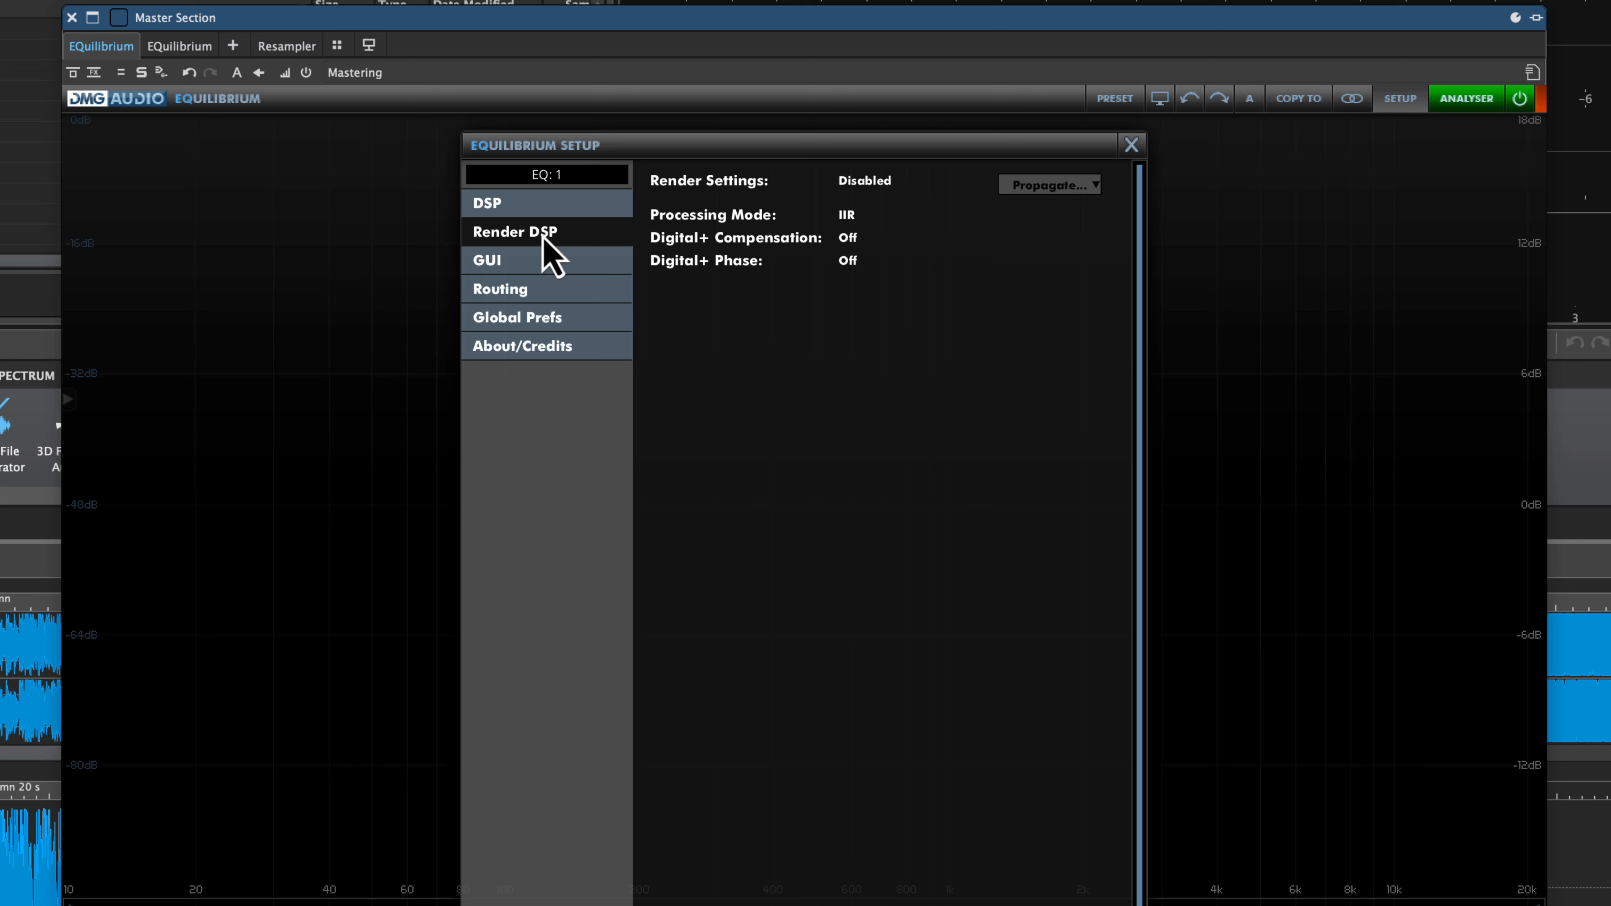
left_click(526, 204)
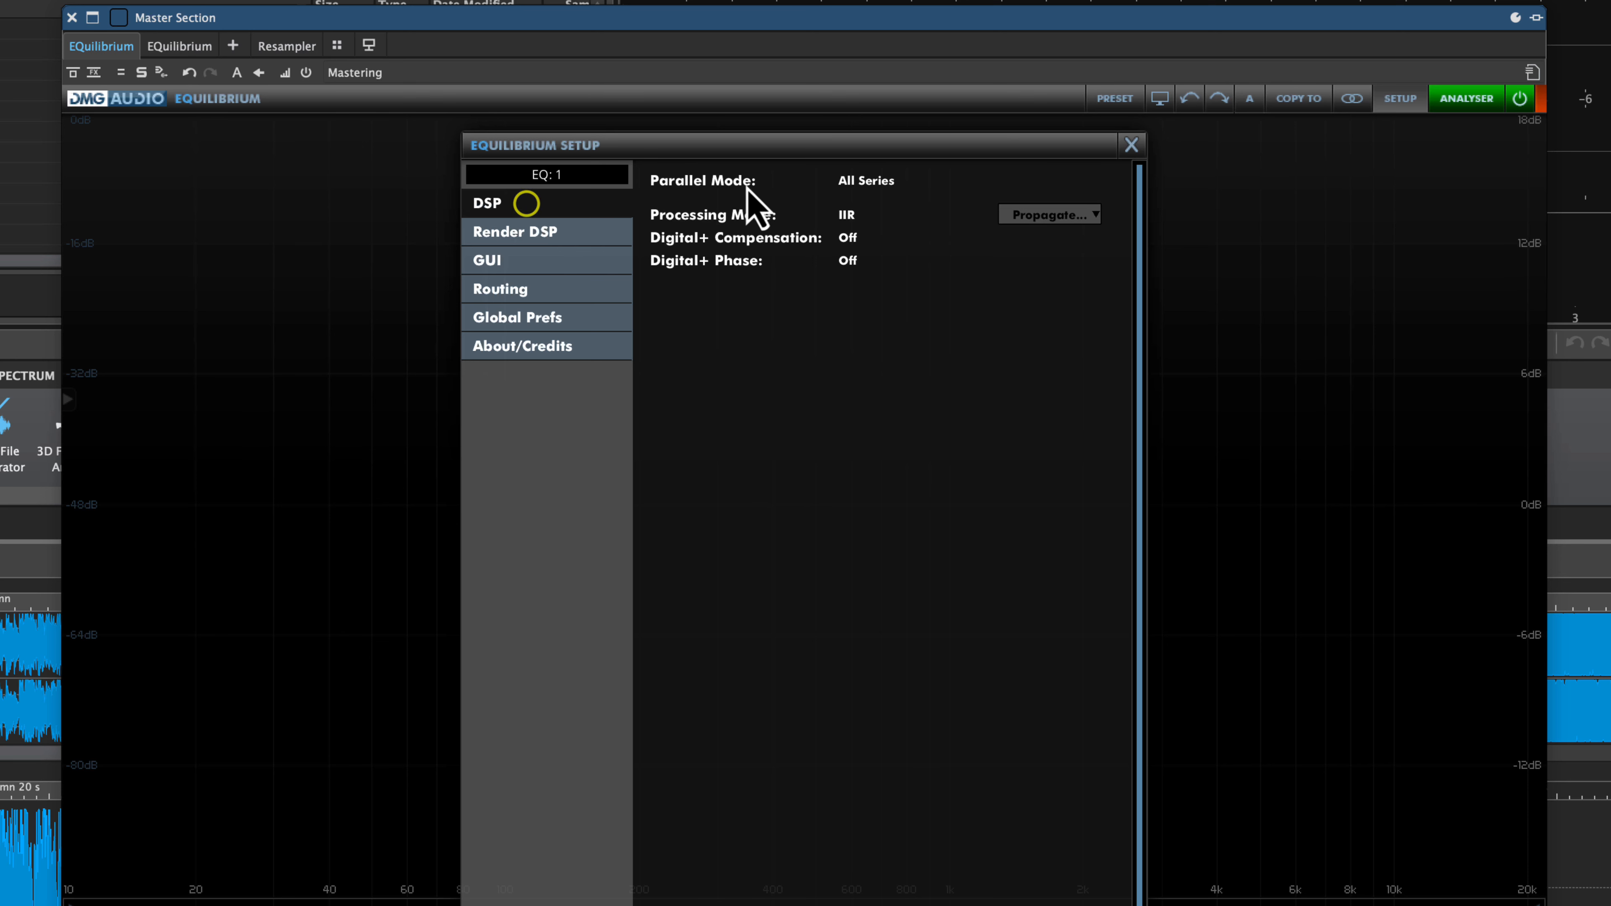
left_click(888, 182)
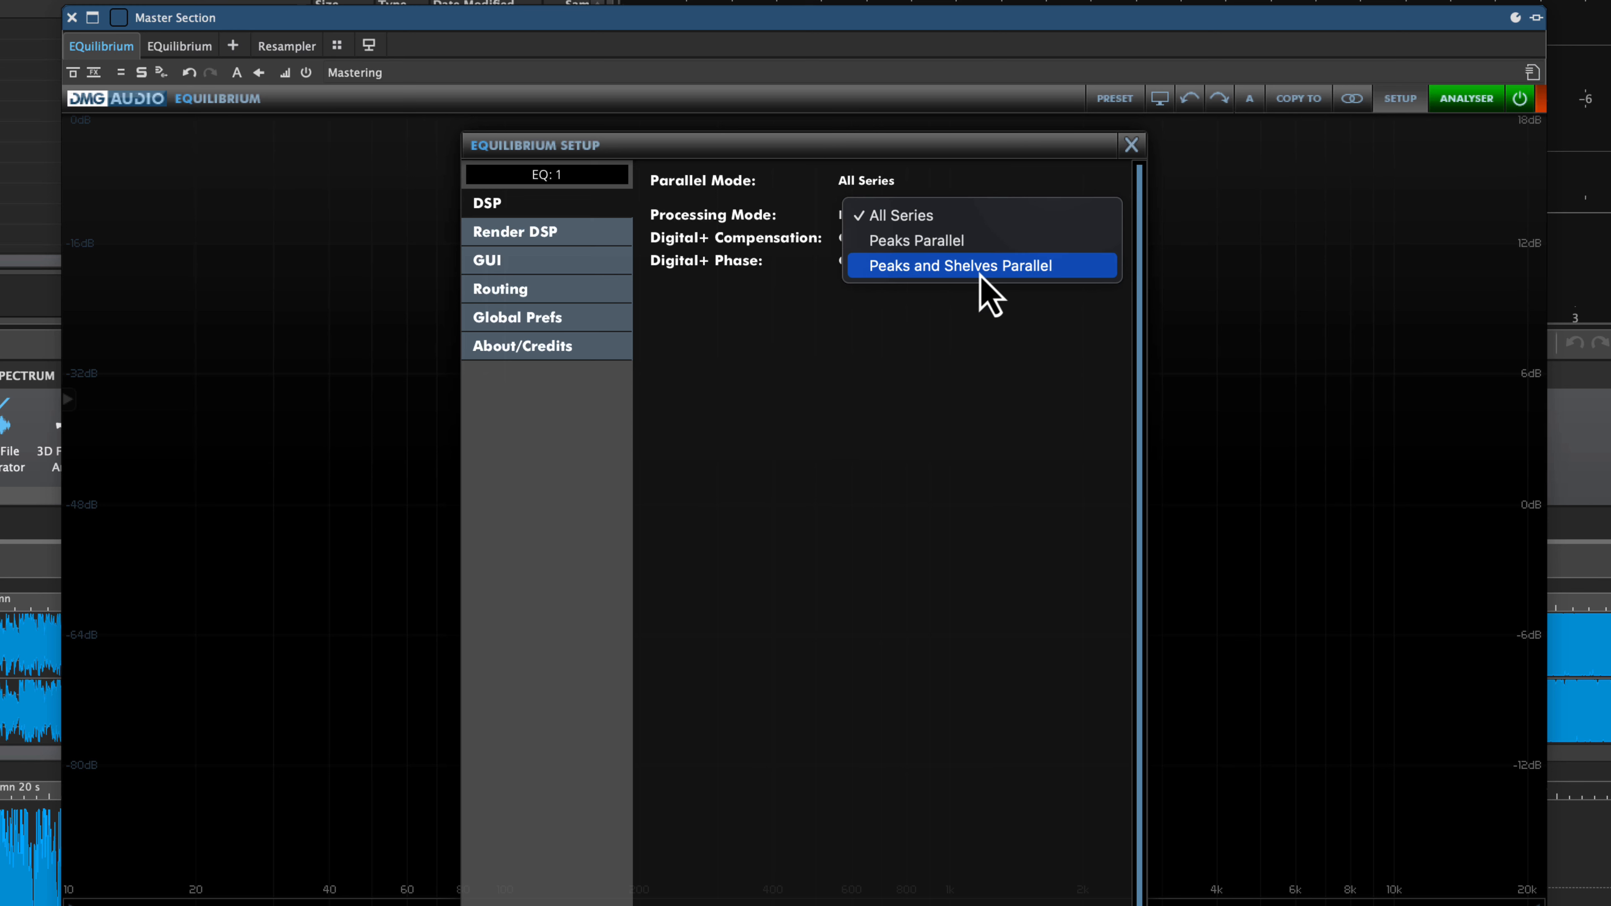
left_click(959, 141)
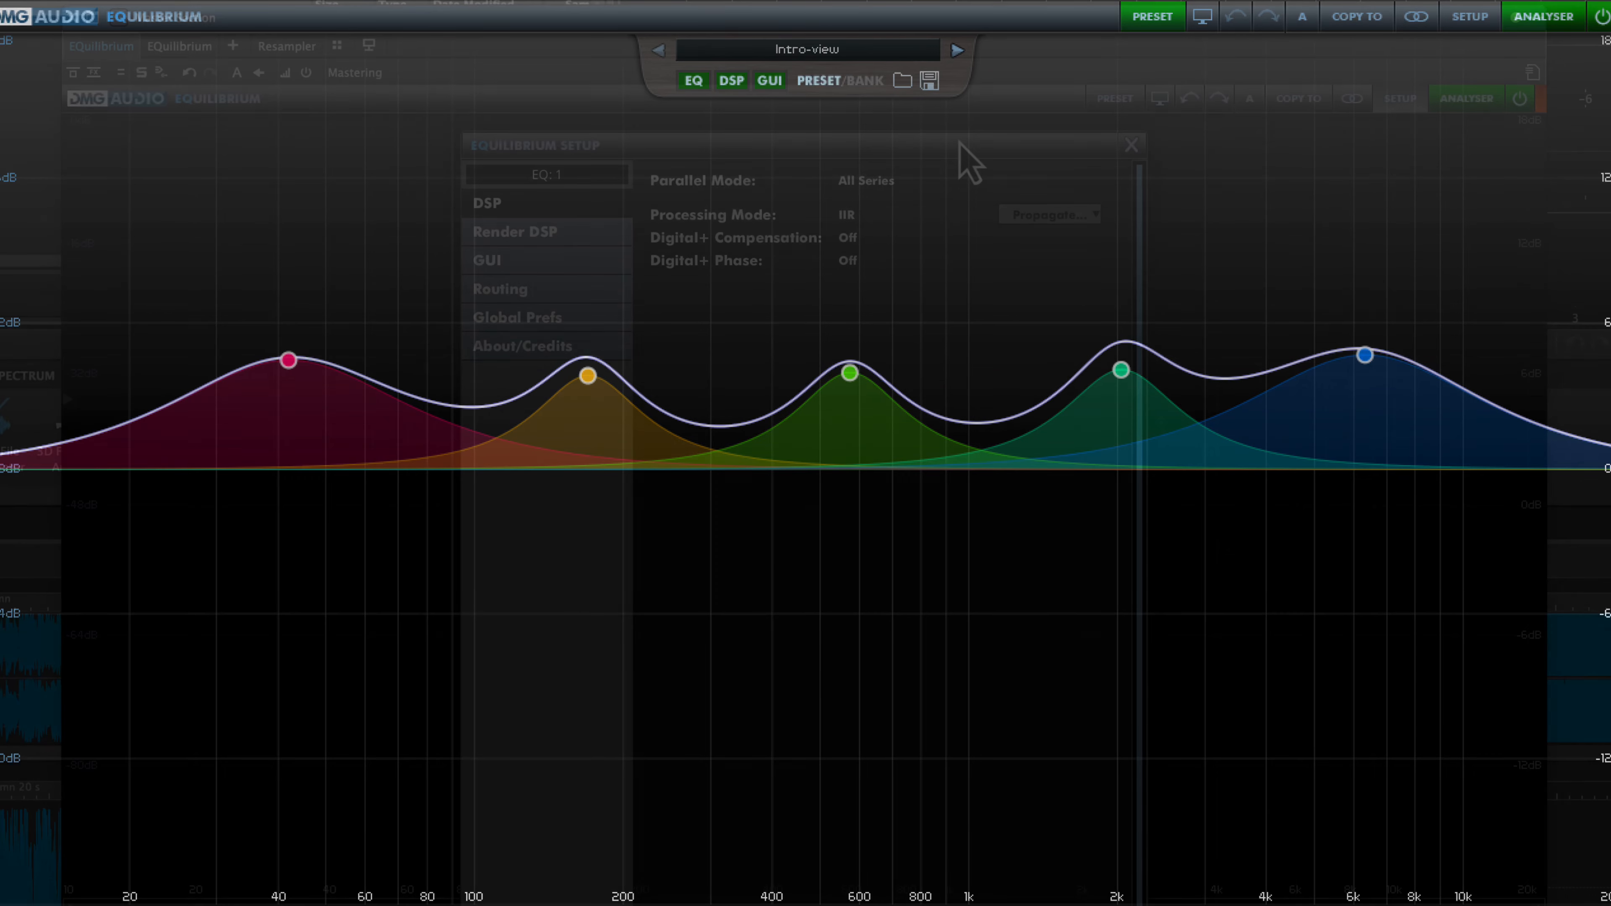
- Try Peaks Parallel and Peaks and Shelves Parallel as the Parallel Mode, and check the IIR and FIR Processing Mode choices
left_click(886, 180)
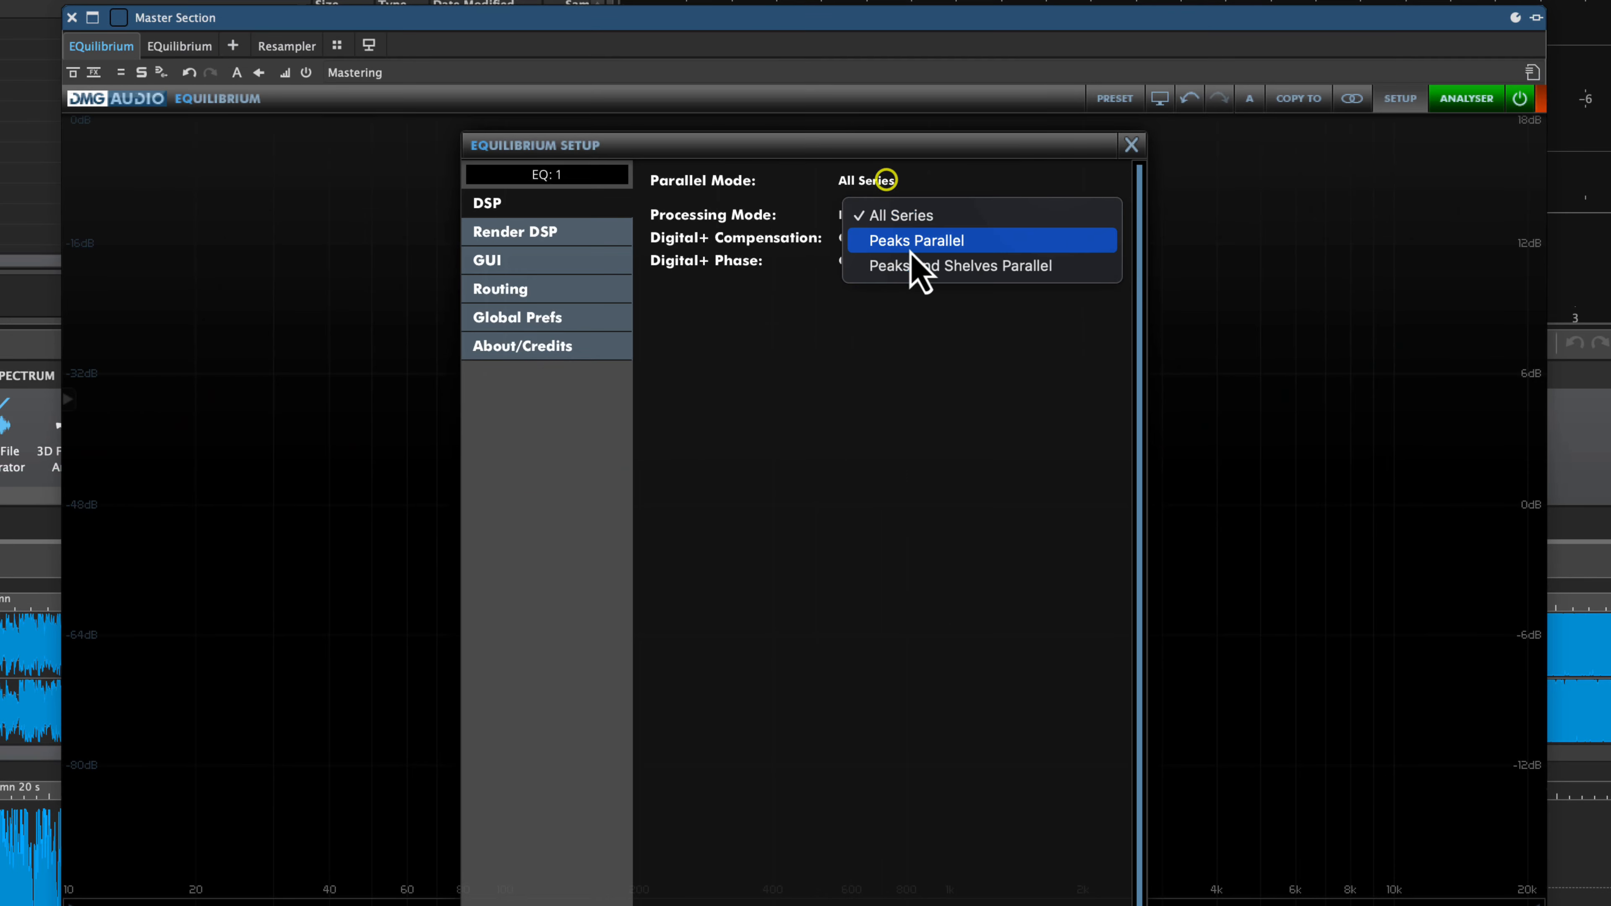
left_click(908, 246)
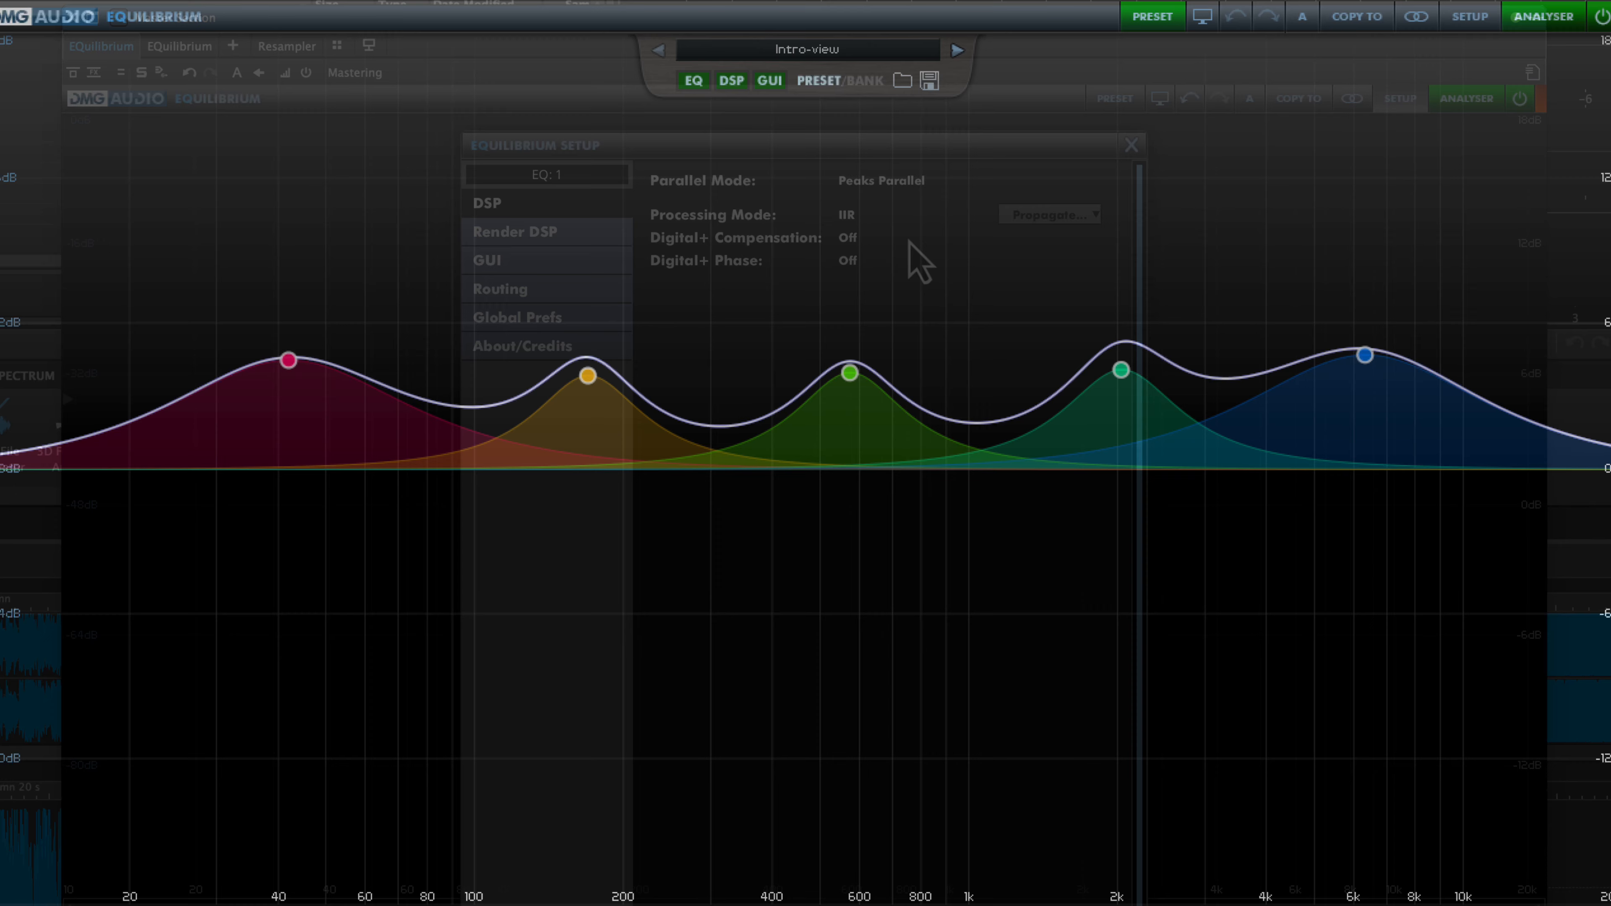
left_click(882, 181)
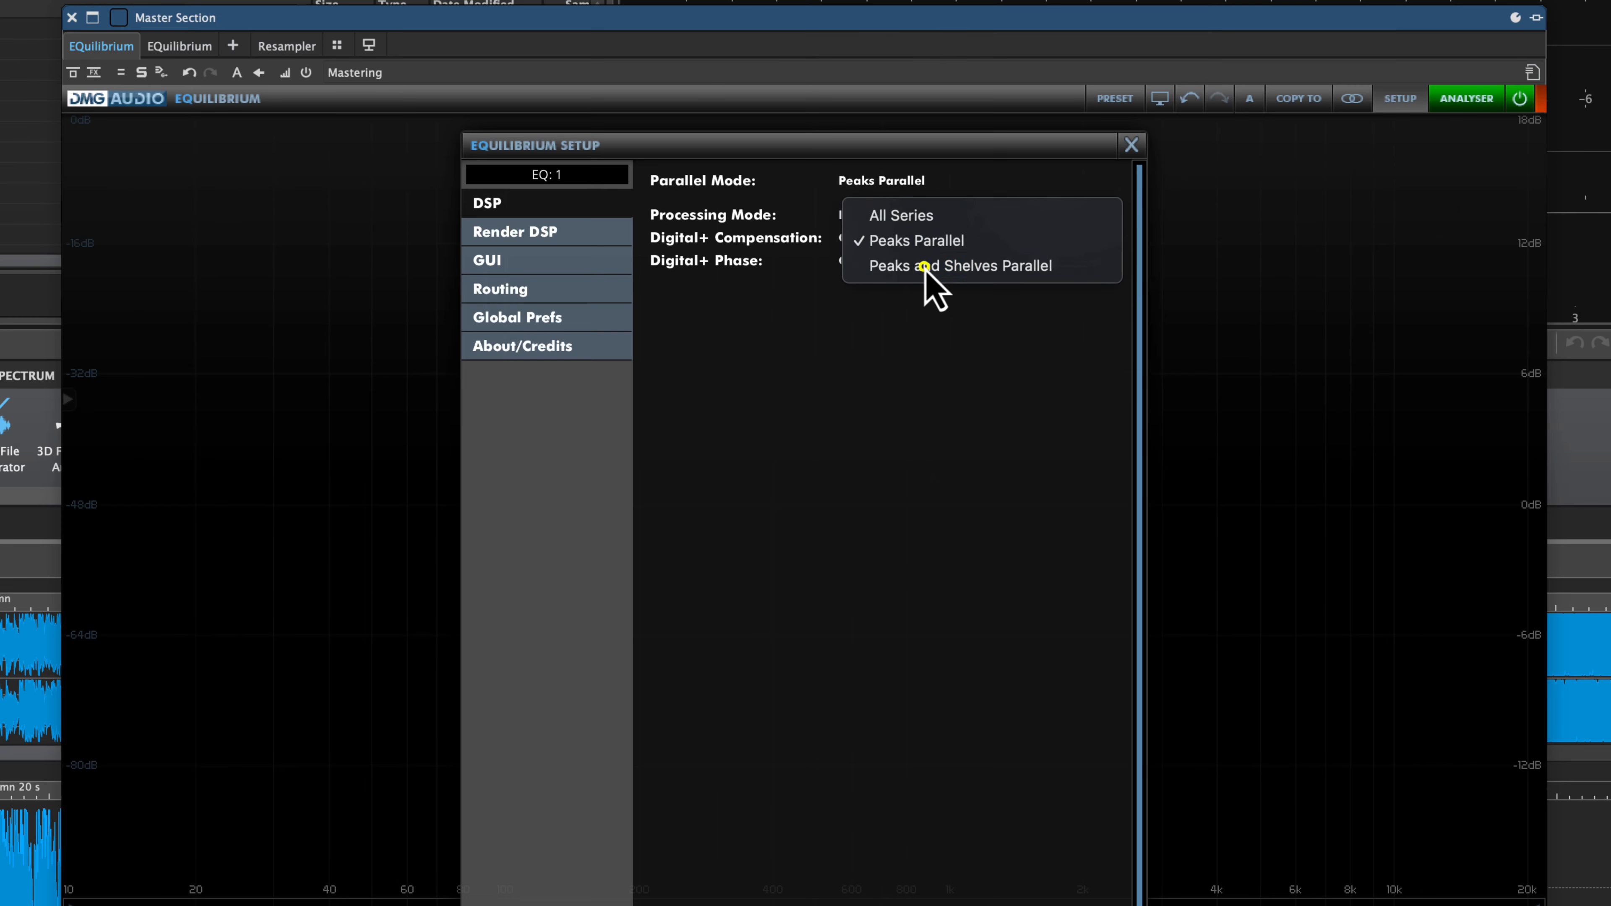
left_click(924, 267)
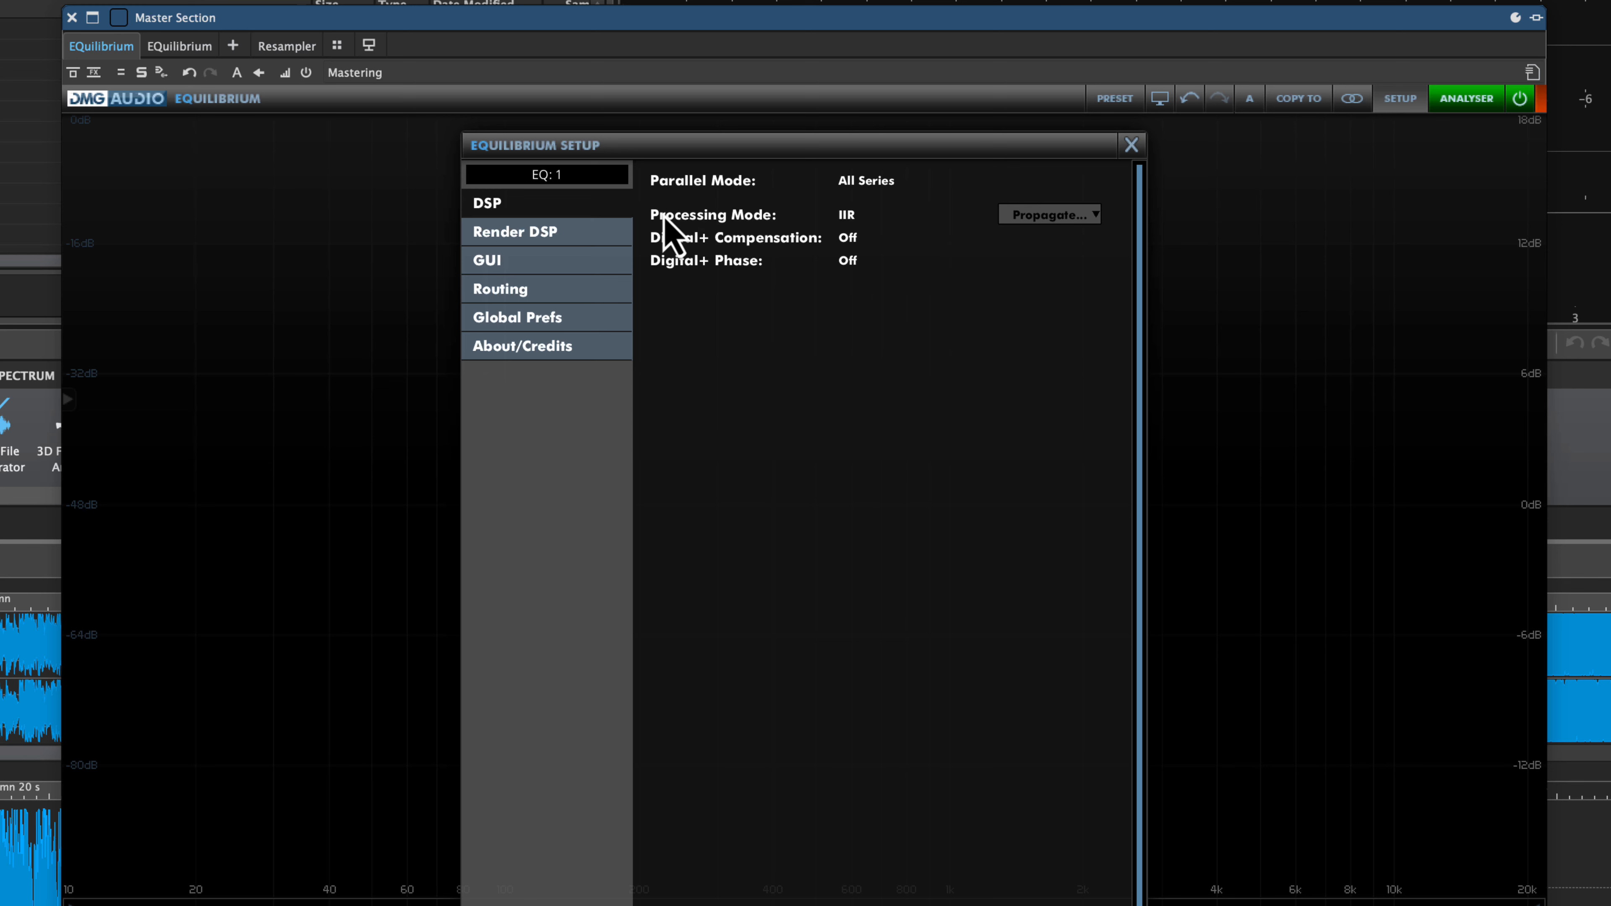
left_click(847, 215)
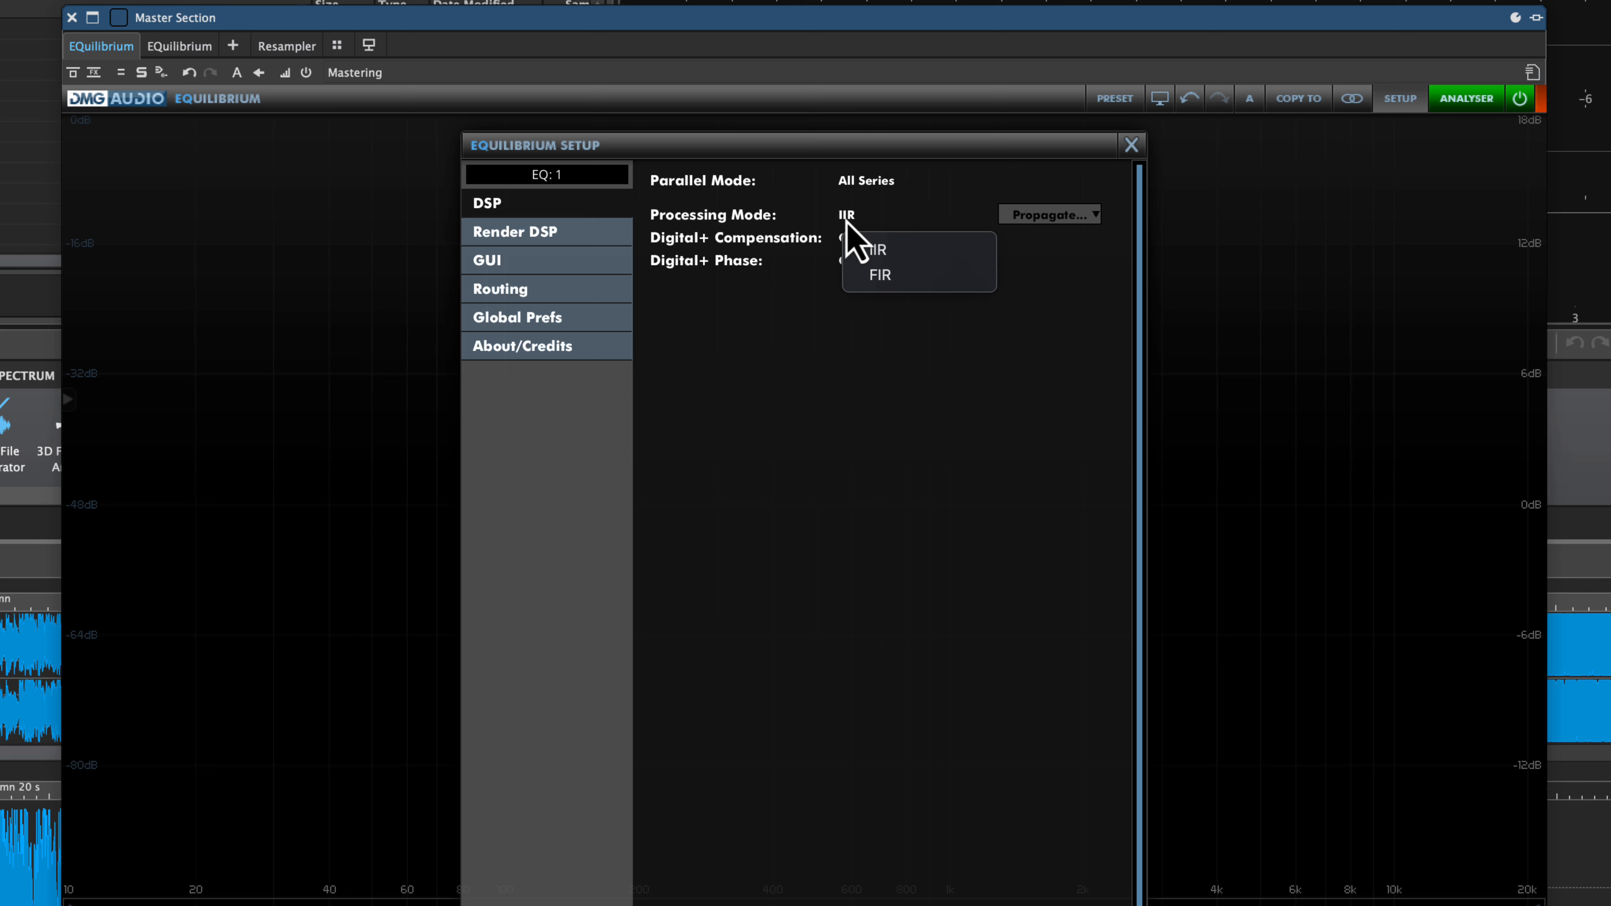
left_click(847, 219)
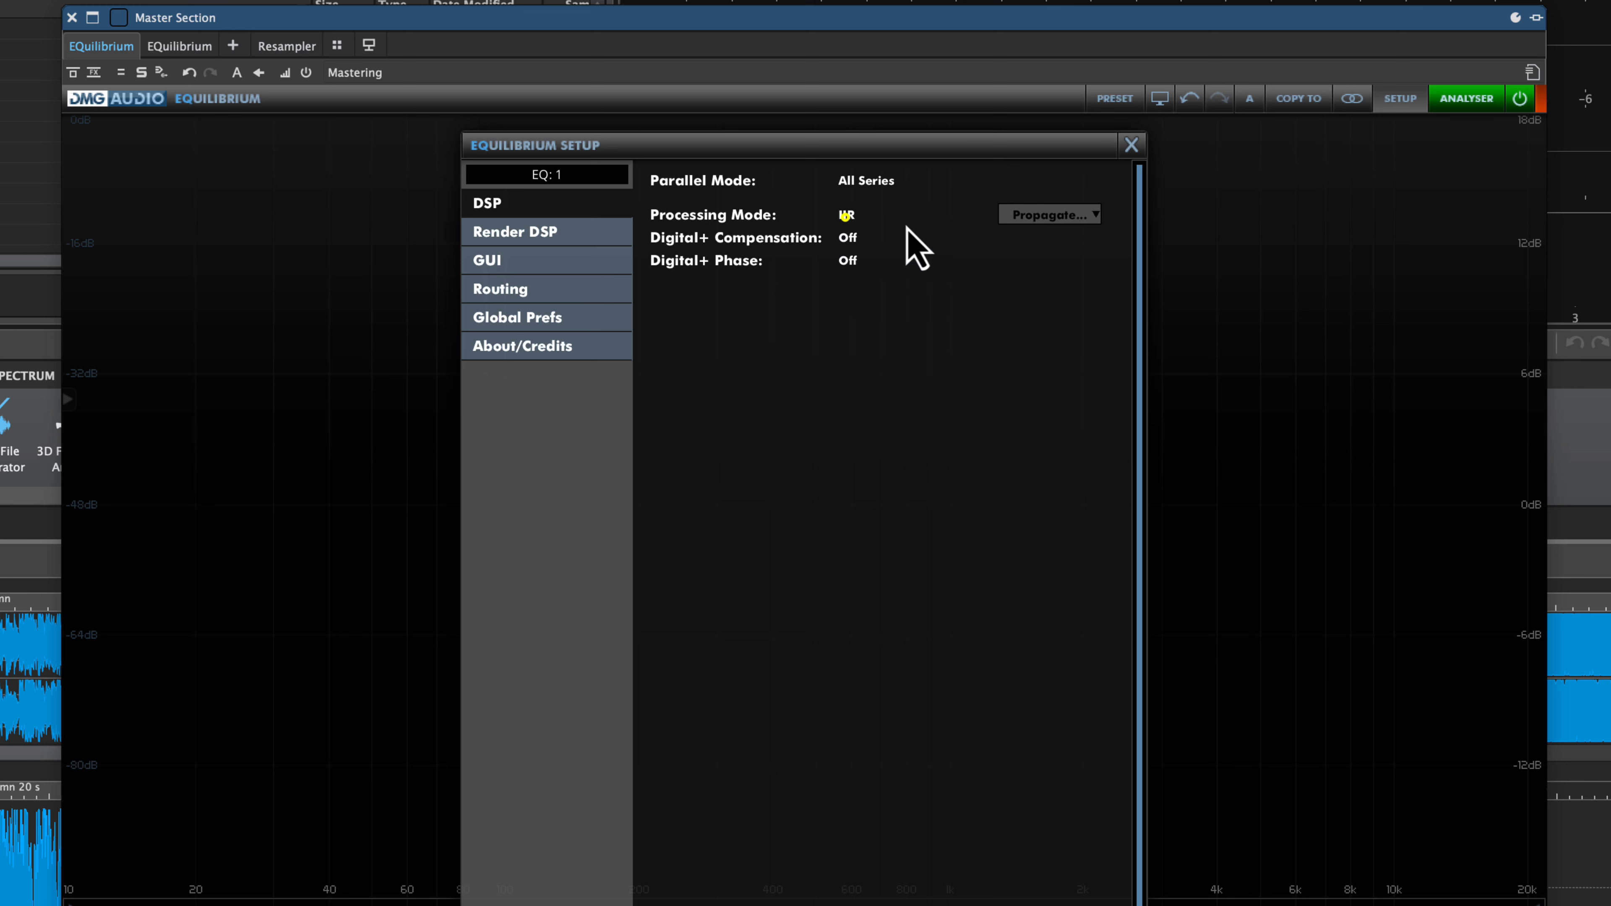
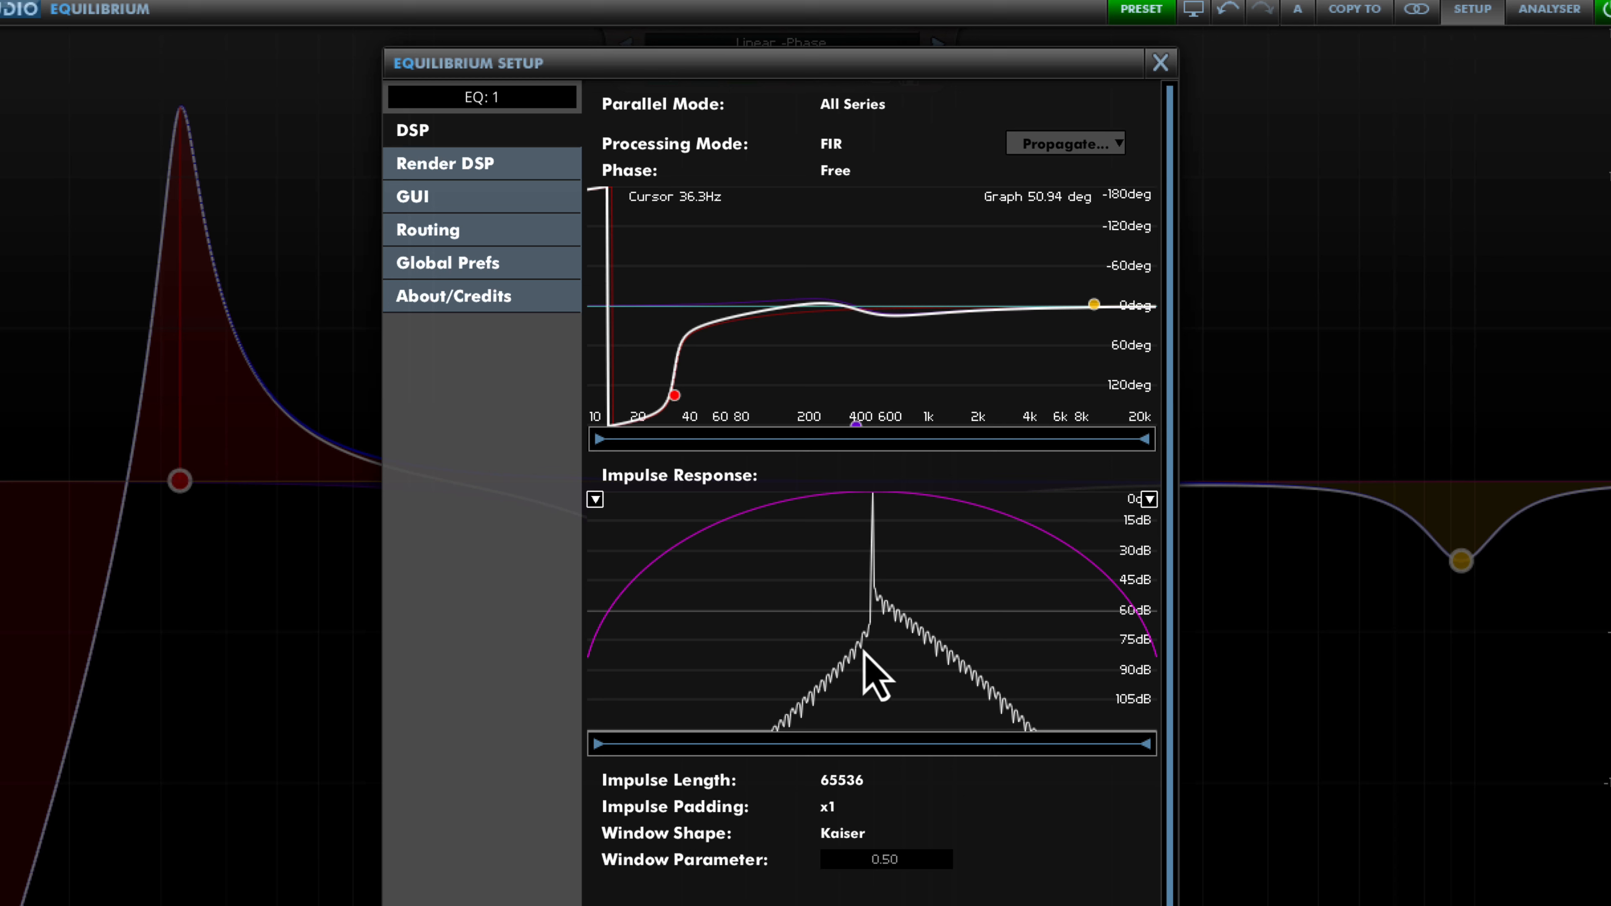
- Adjust the red low band's phase in the Free phase graph and bring the purple band near 400 Hz close to 0 degrees
left_click_drag(670, 399, 671, 402)
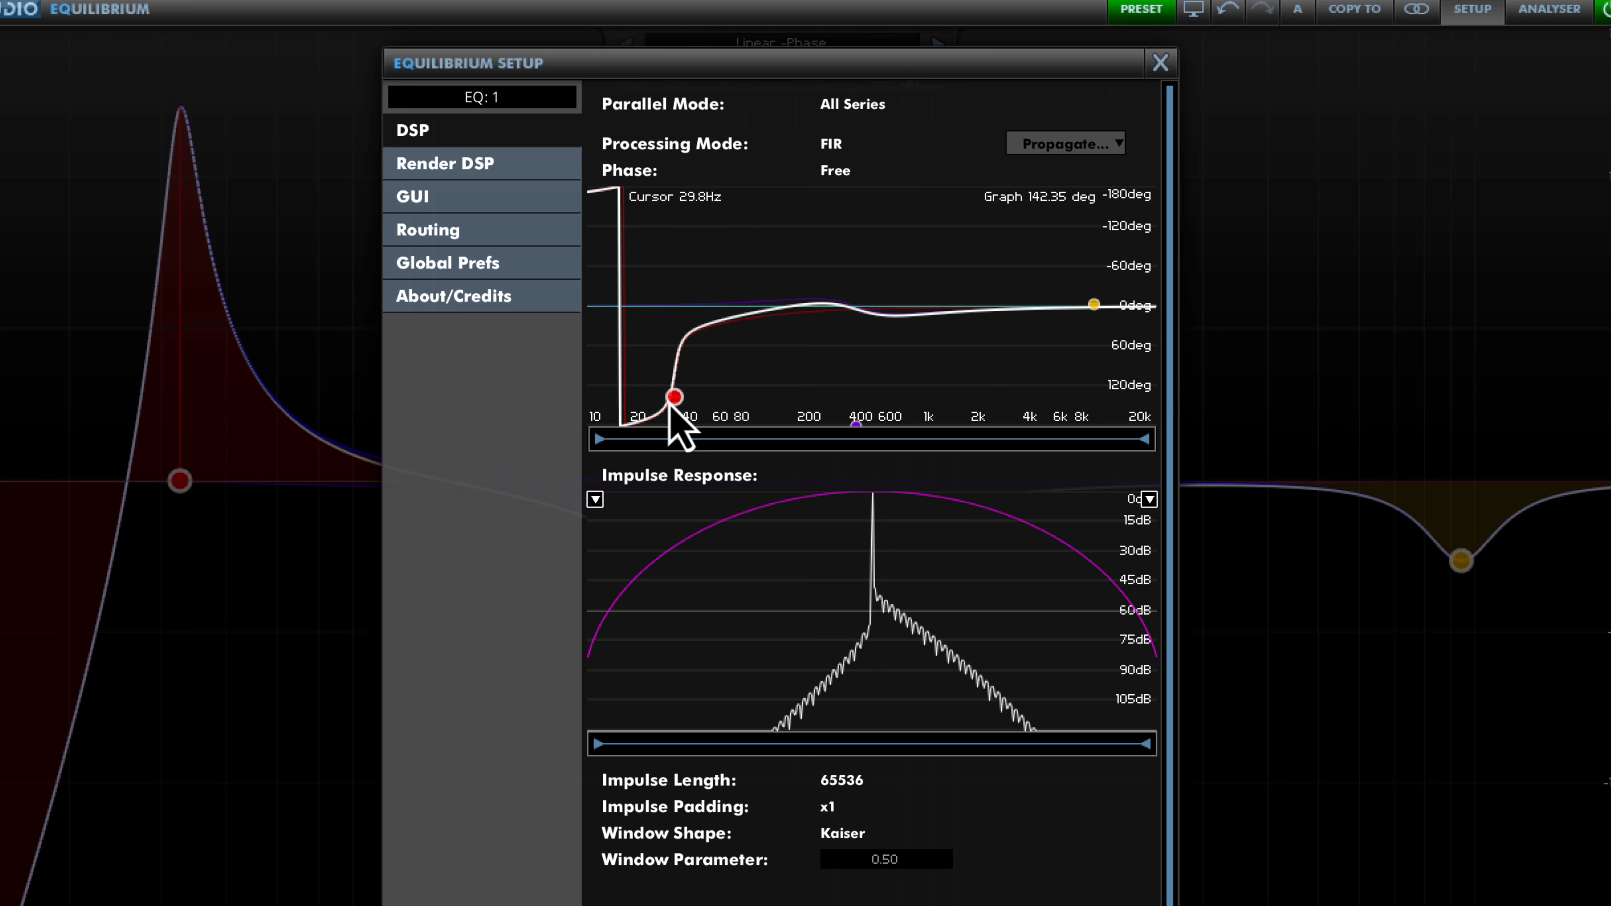
left_click_drag(861, 408, 888, 324)
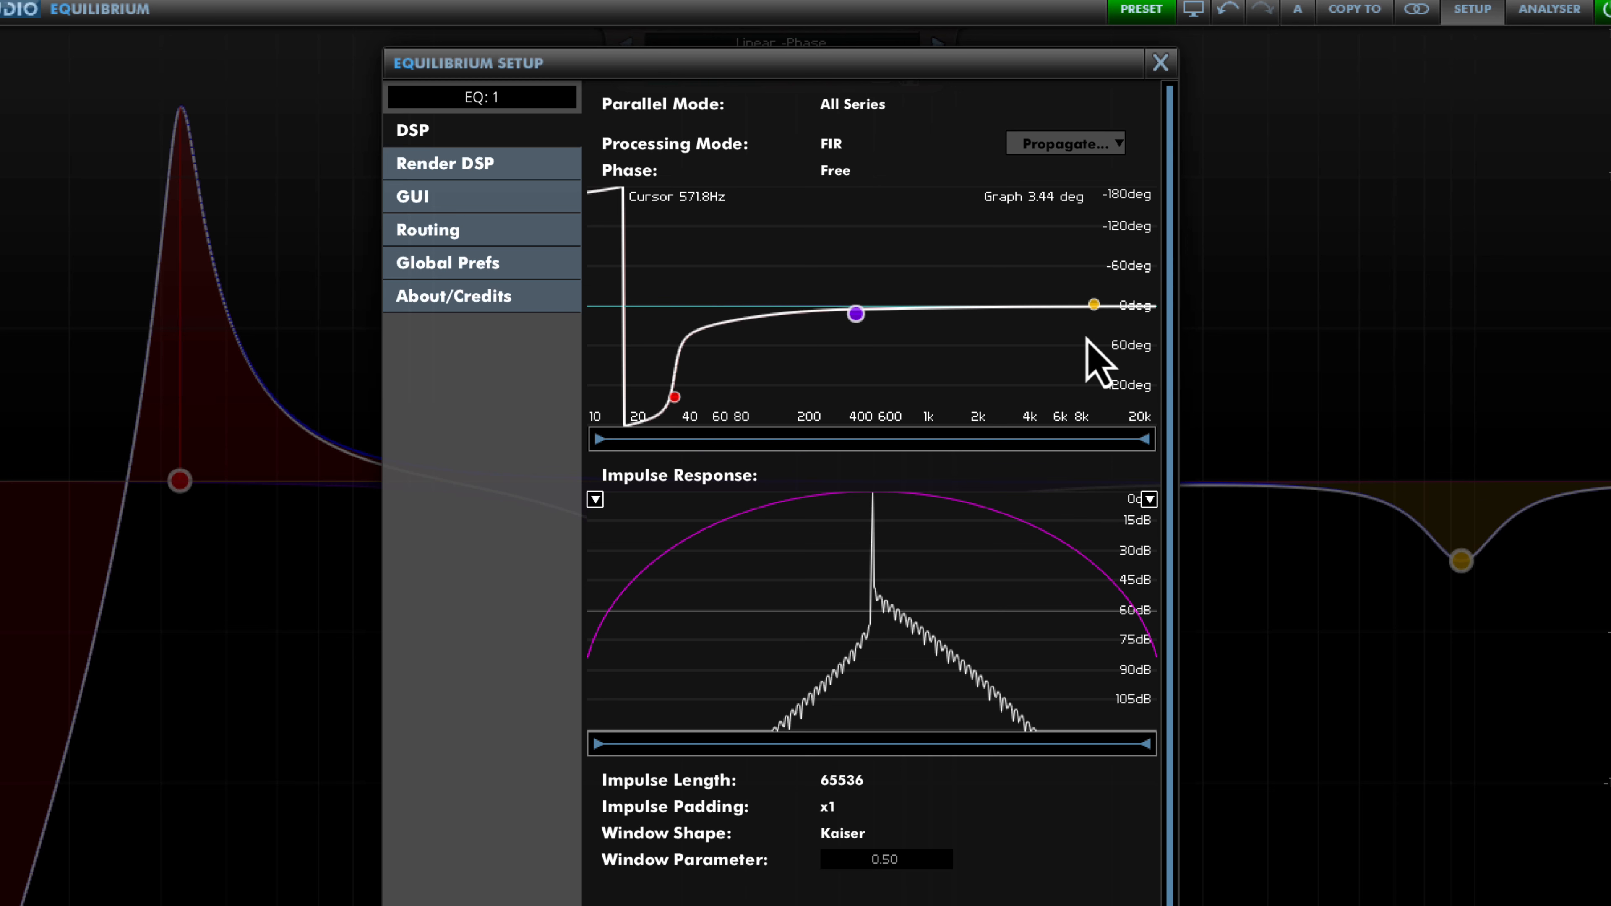
left_click_drag(1095, 304, 1125, 352)
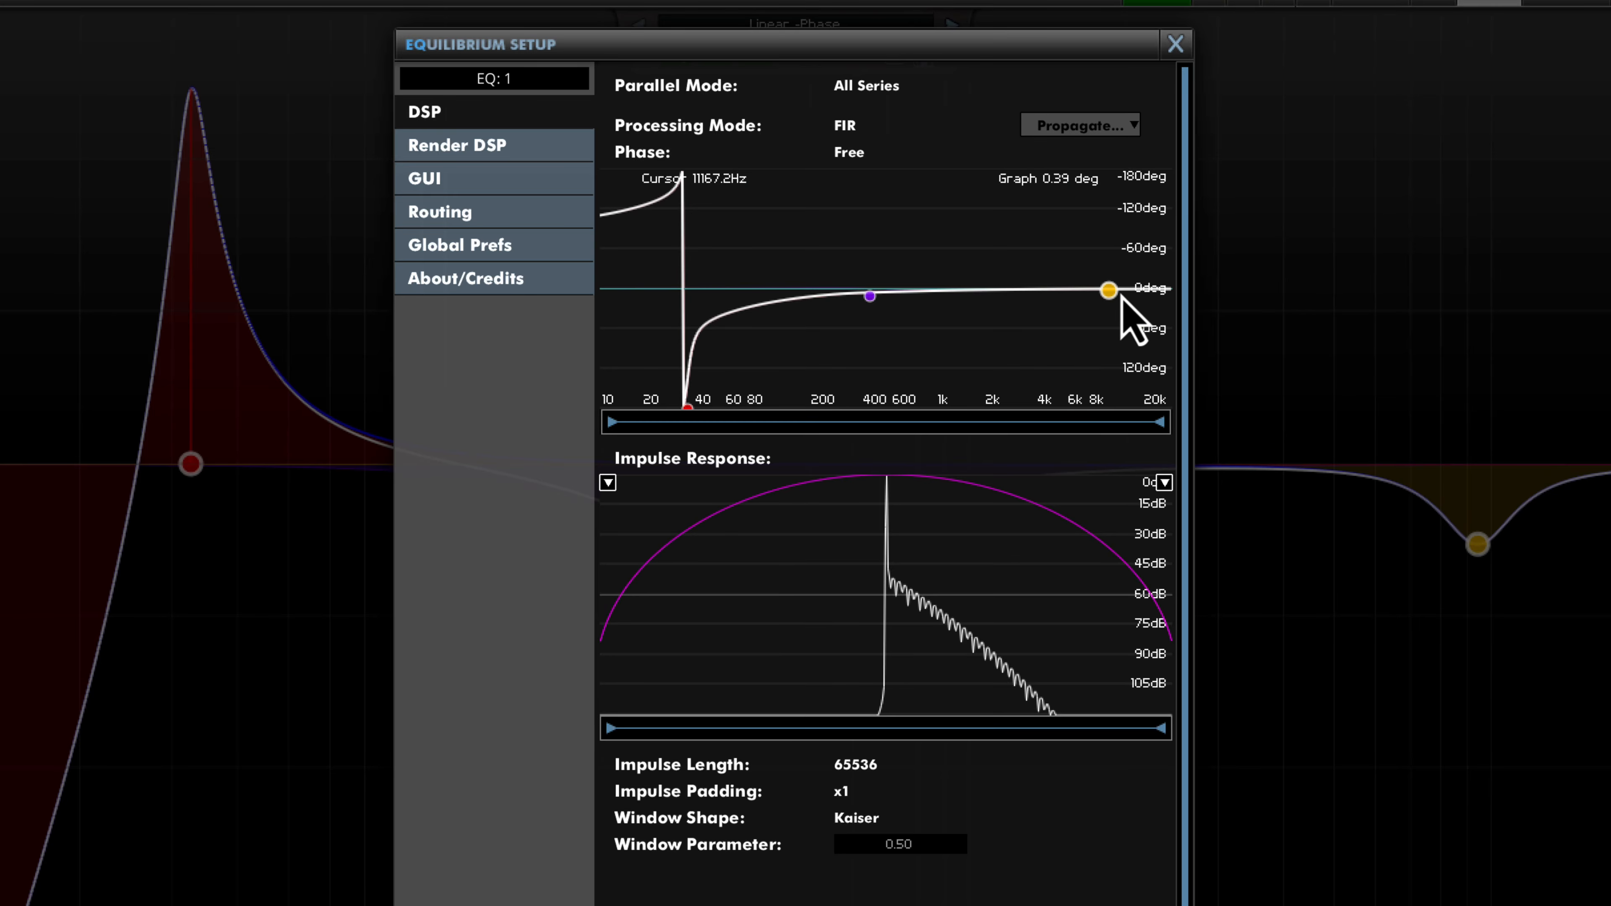
- Sweep the yellow band's phase to the graph's lower limit and back to about 0 degrees, and fine-tune the red low band's phase
left_click_drag(1104, 292, 1105, 445)
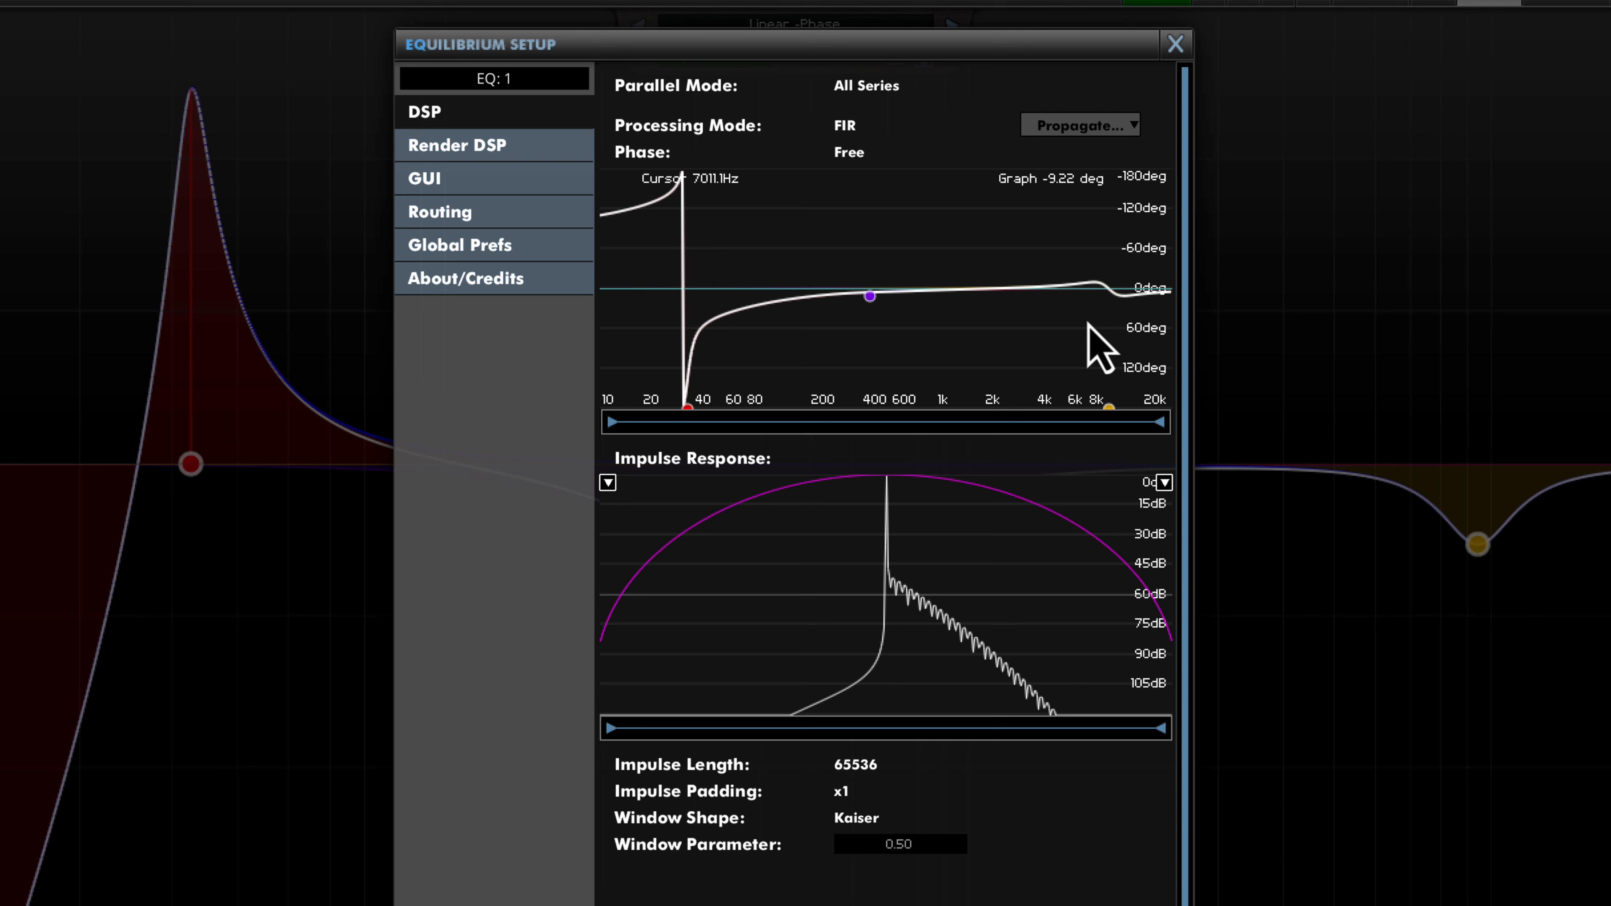
left_click_drag(1108, 406, 1131, 285)
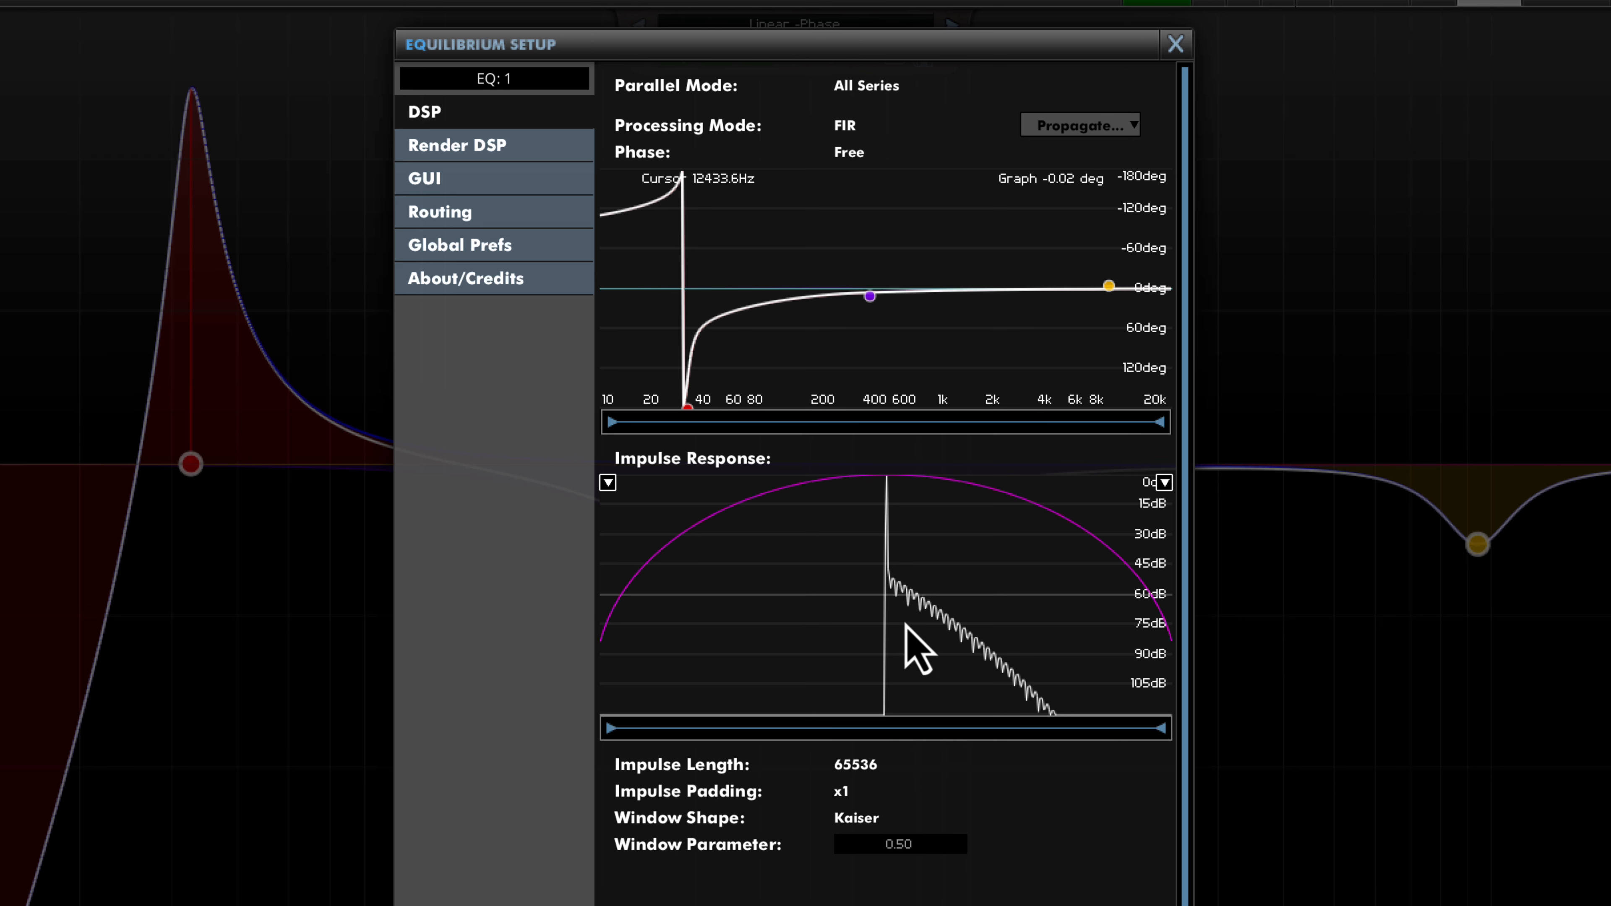
left_click(688, 409)
left_click_drag(688, 412, 691, 419)
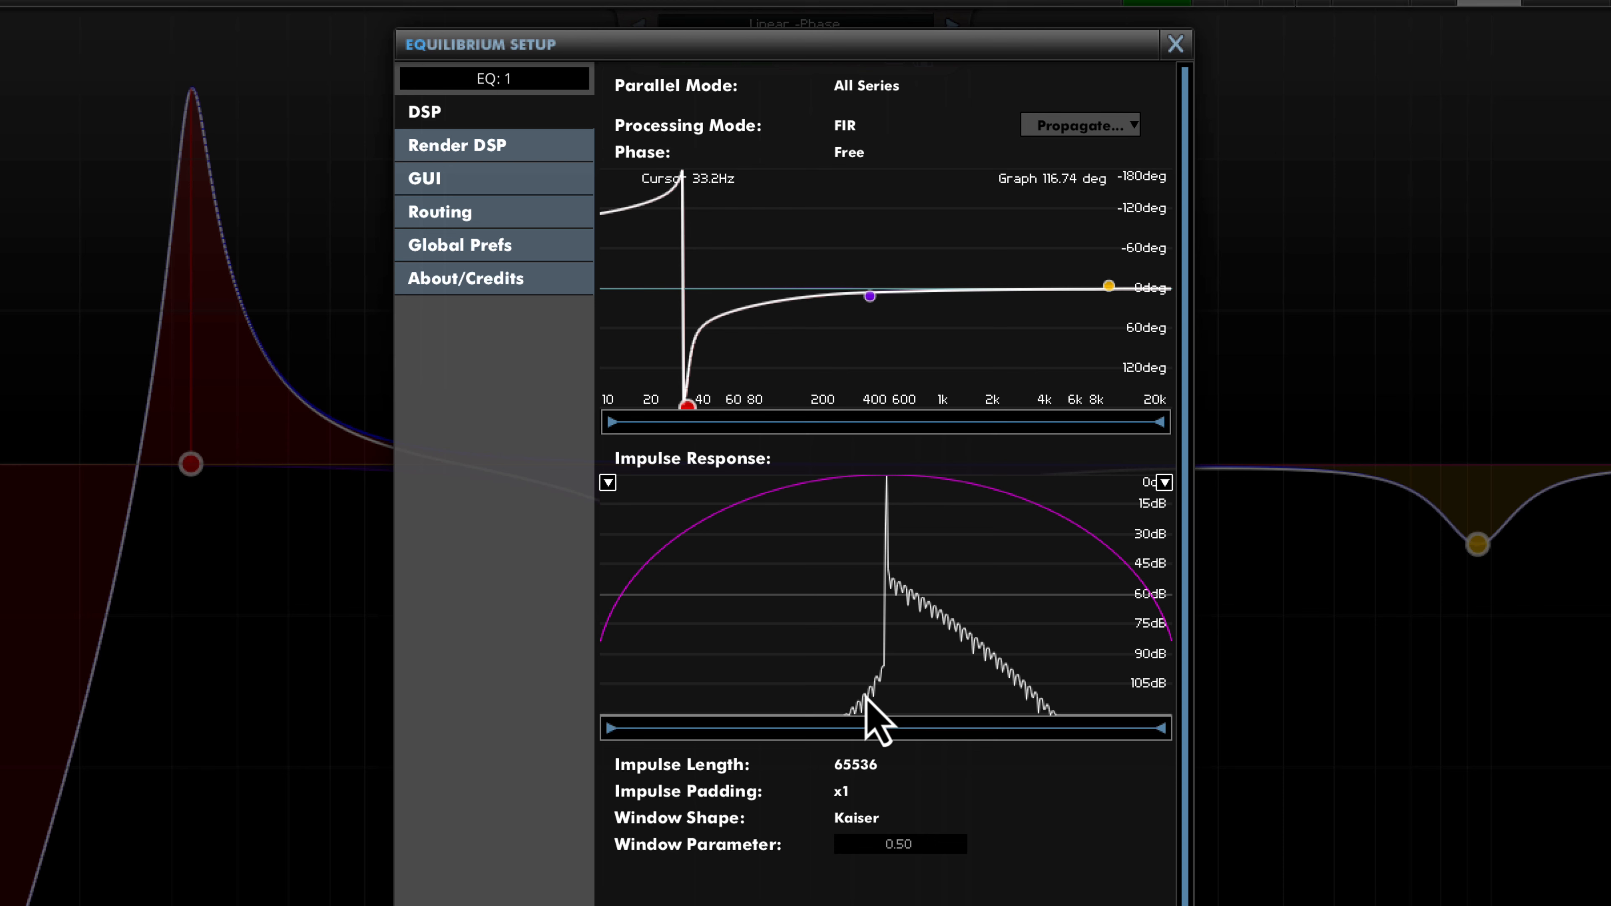
- Move the red low band's phase to about 140 degrees and bring the yellow band's phase to 0 degrees
left_click_drag(688, 408, 691, 386)
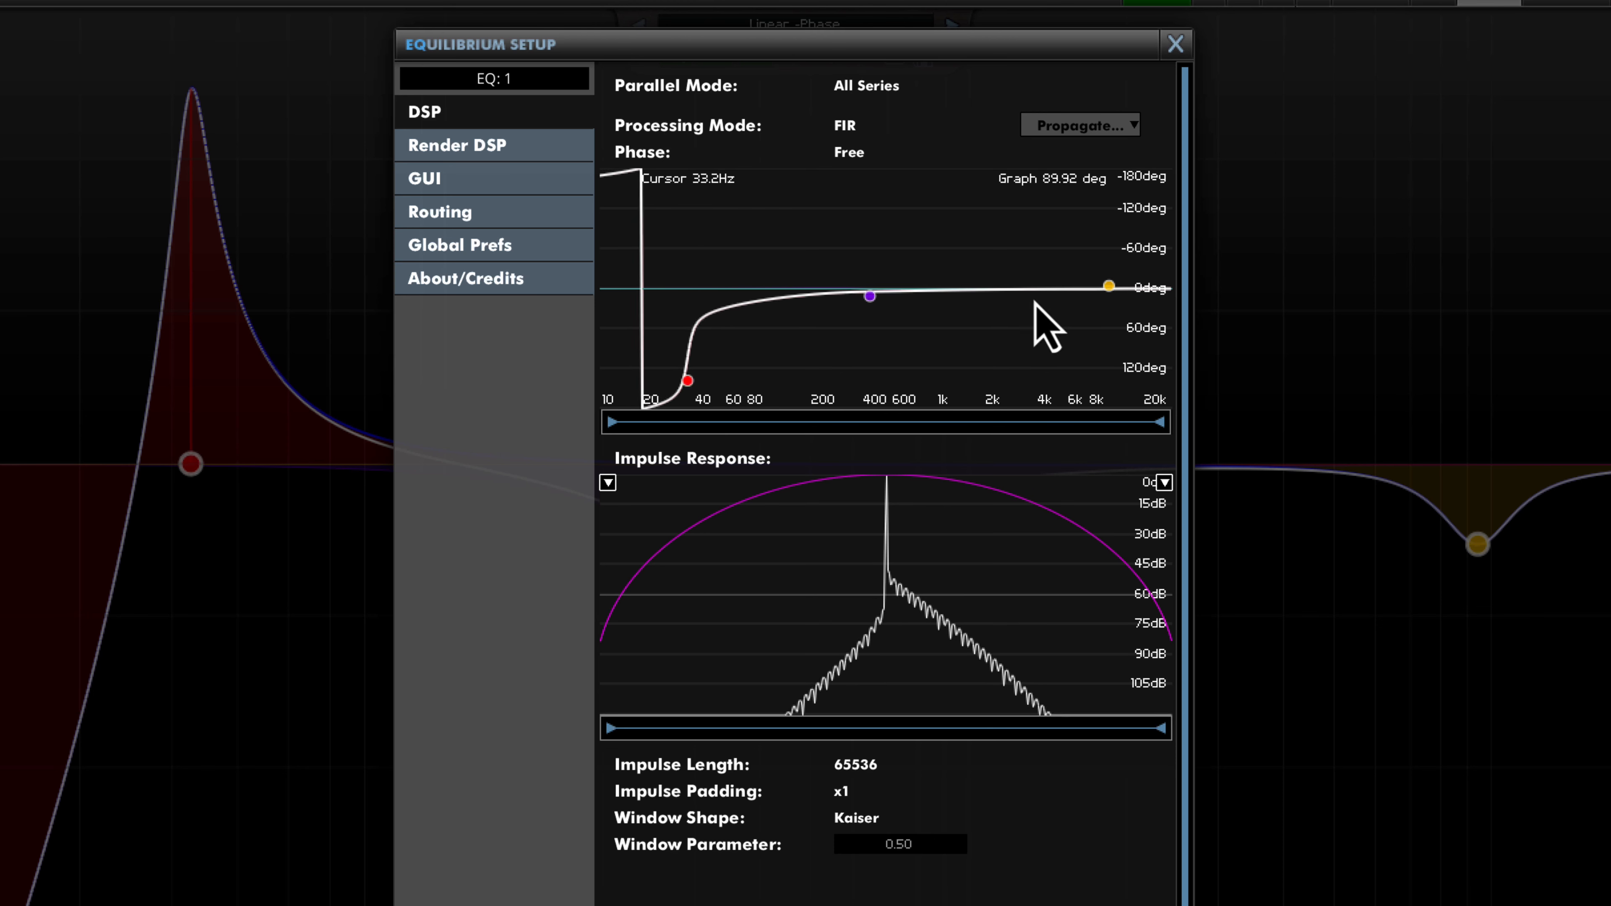
mouse_move(1112, 292)
left_mouse_down()
mouse_move(1118, 390)
mouse_move(1118, 294)
left_mouse_up()
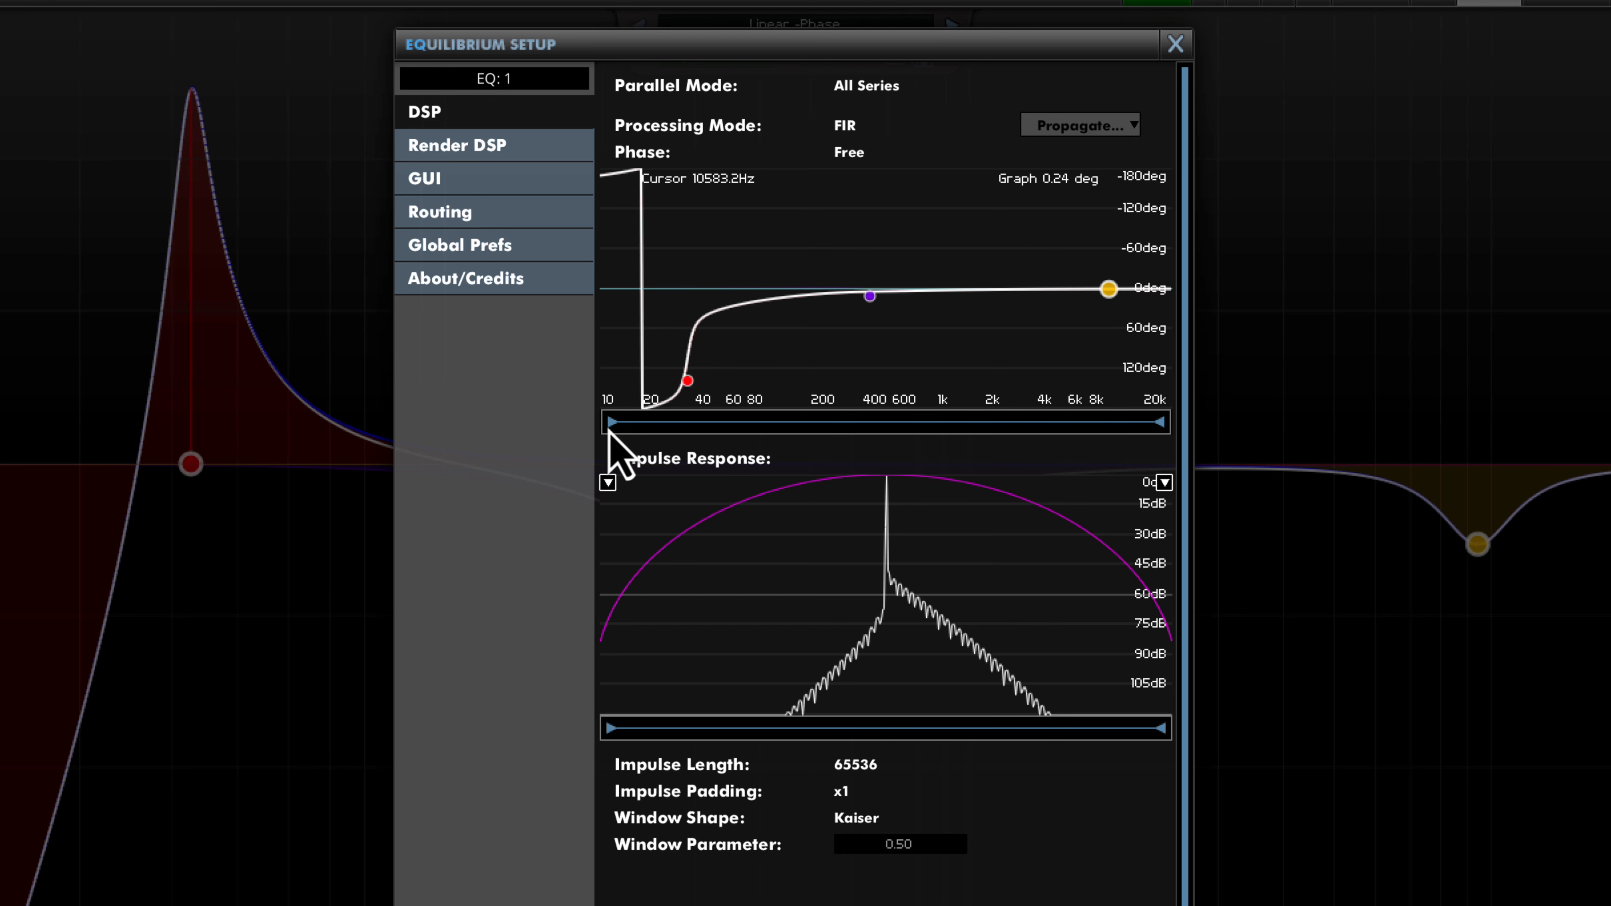
- Try the range controls of the phase and Impulse Response graphs and check the Impulse Response's Left and Right channel choices
left_click_drag(610, 422, 595, 463)
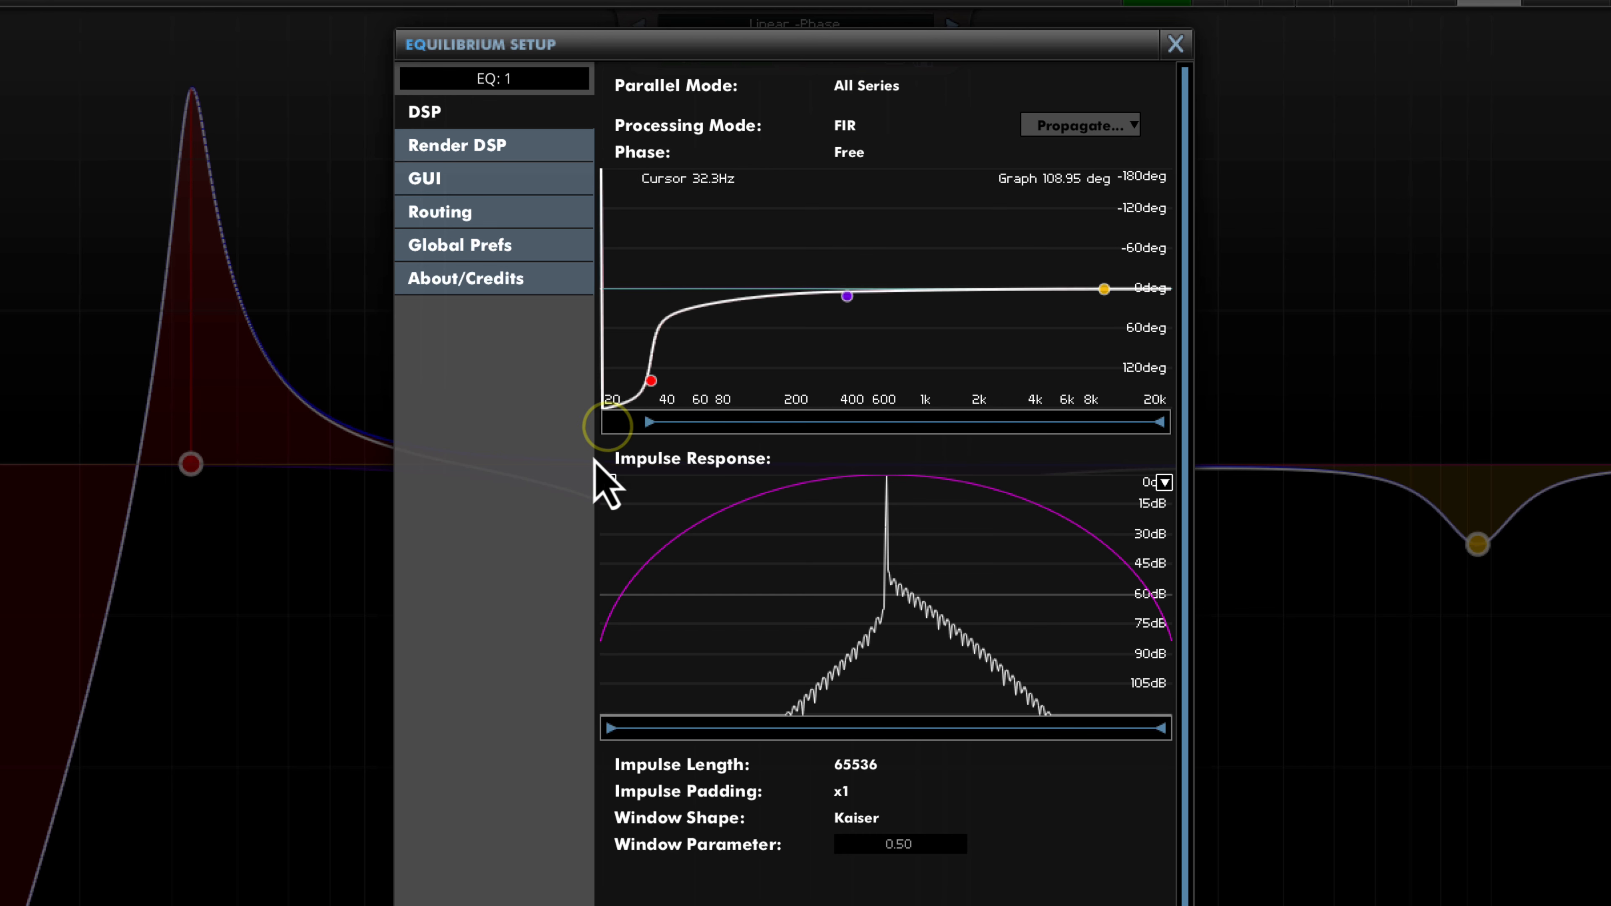
left_click(608, 483)
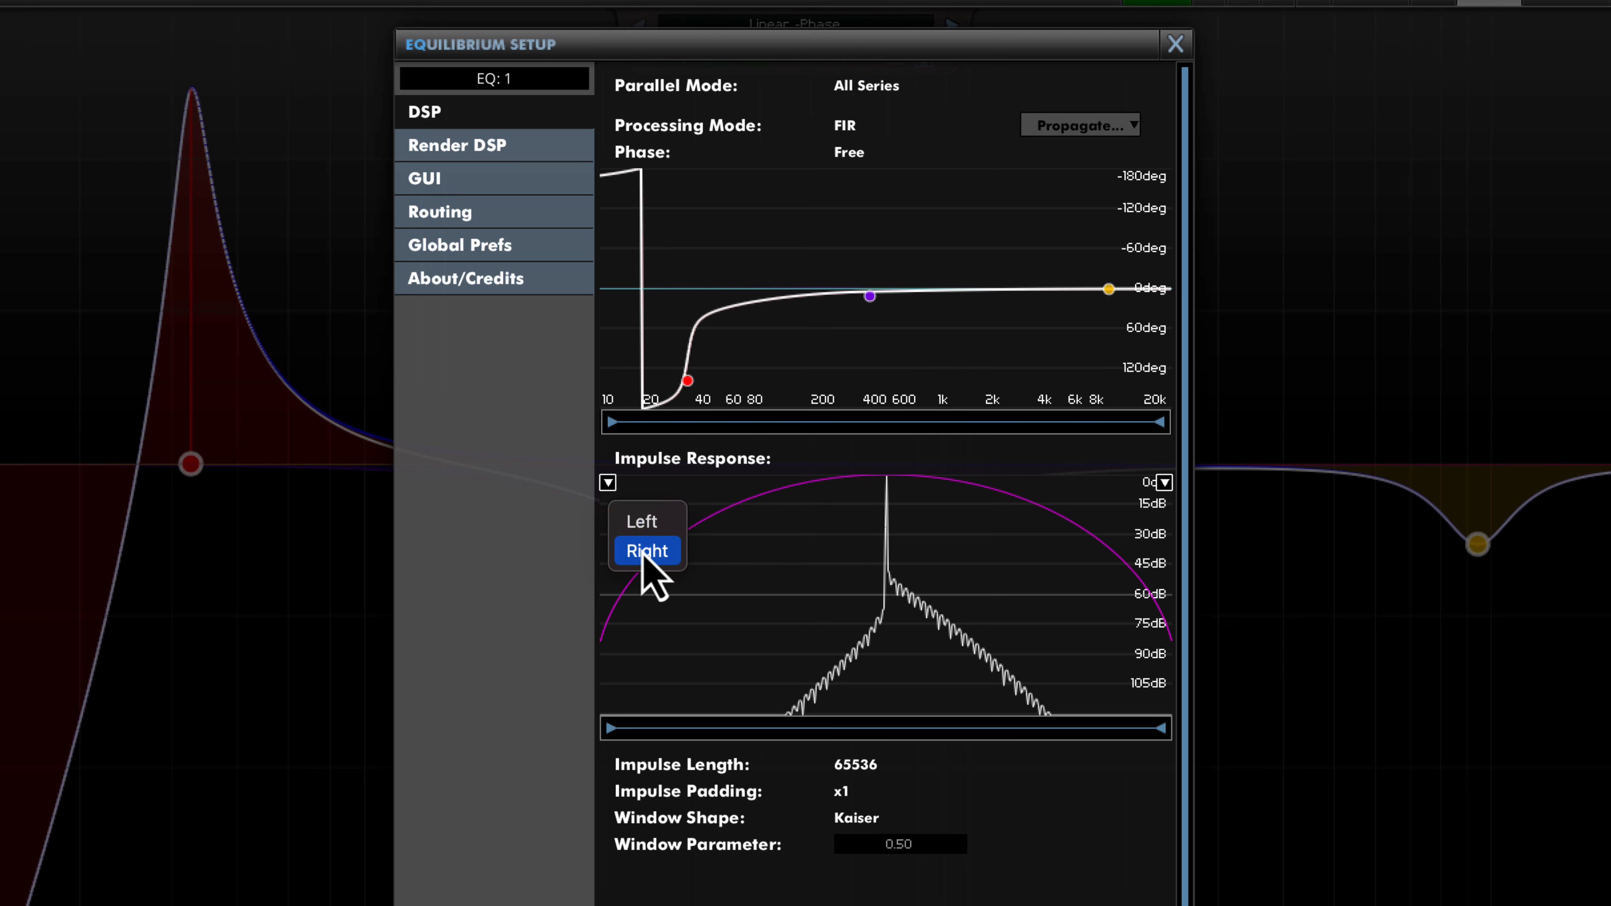
left_click(1165, 482)
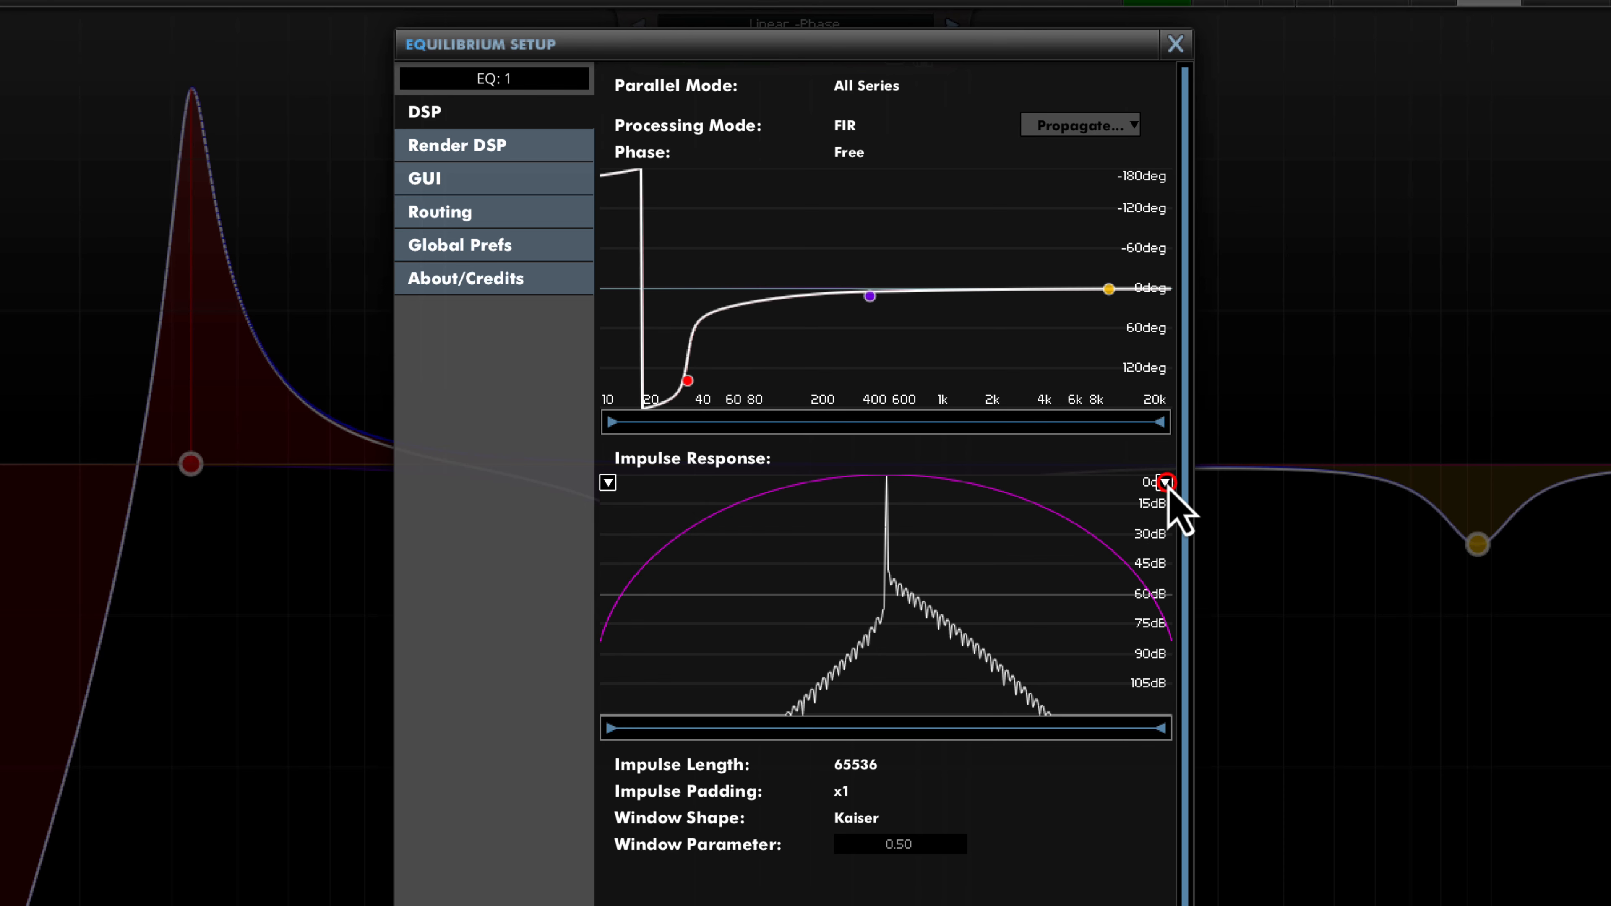
left_click(1165, 482)
left_click(1168, 484)
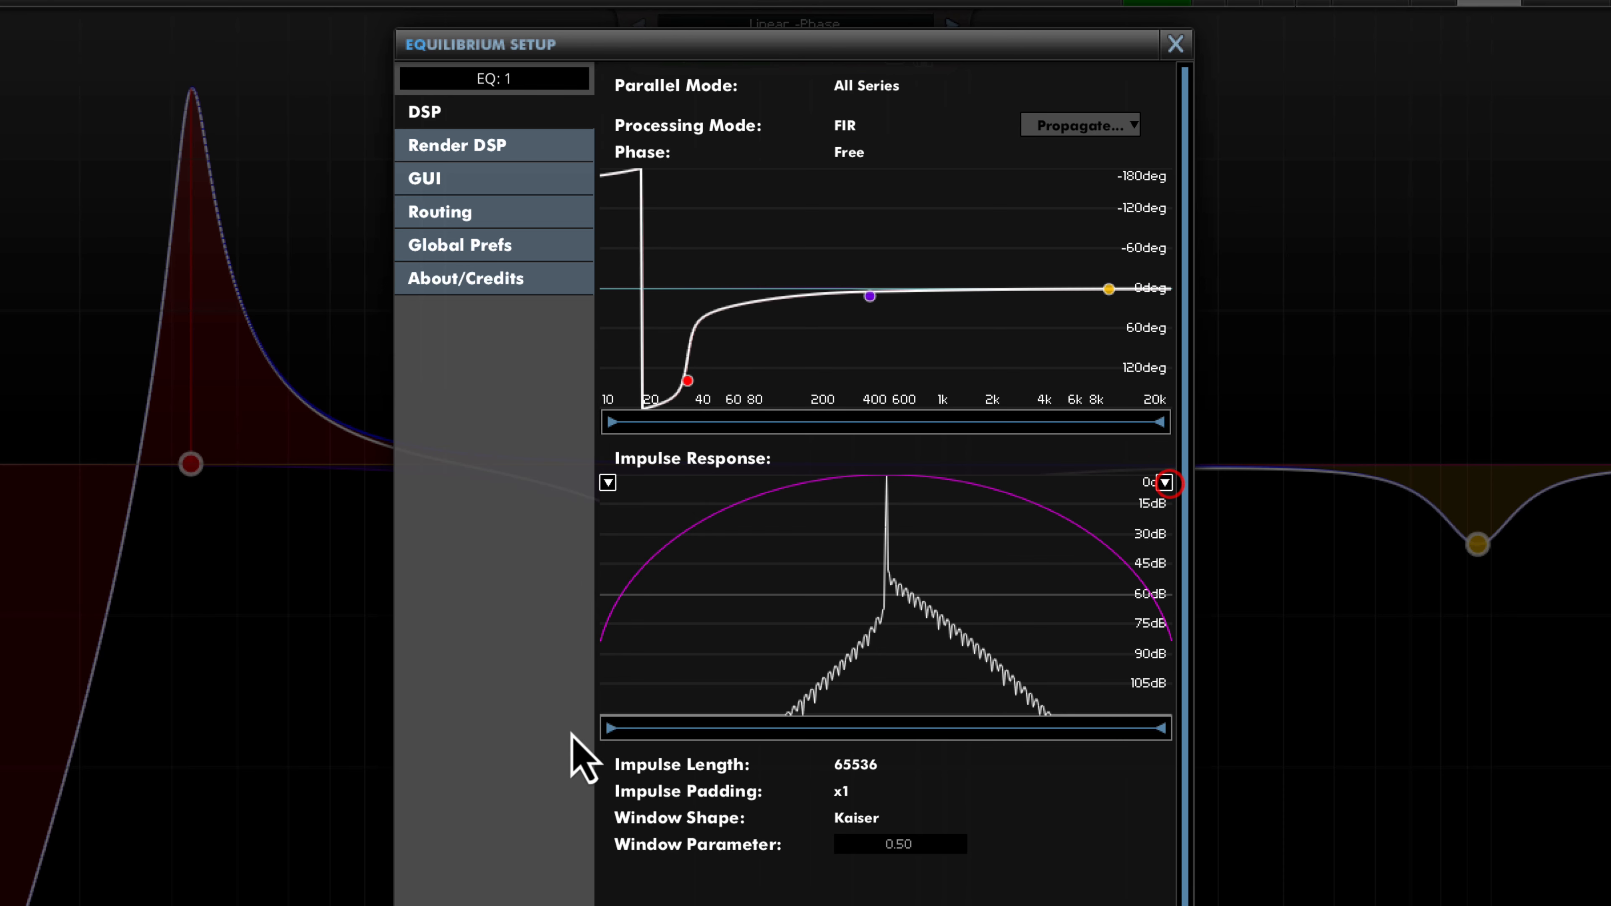
mouse_move(607, 724)
left_mouse_down()
mouse_move(727, 744)
mouse_move(601, 749)
left_mouse_up()
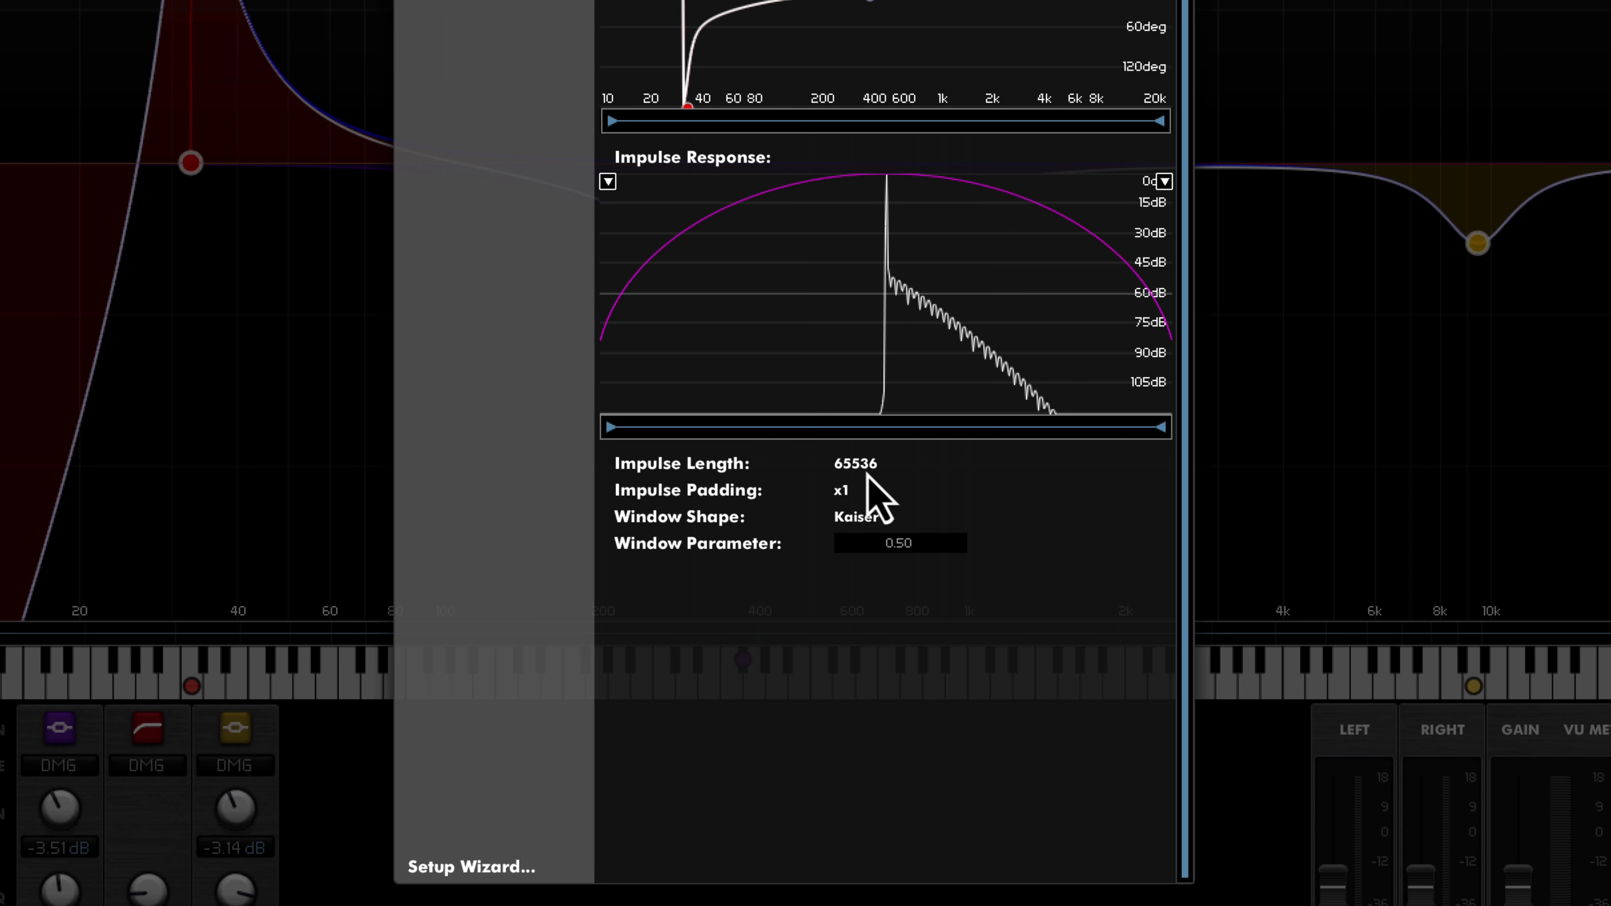
- Set the Impulse Length to 4096 and try Impulse Padding at x2, x4 and x8
left_click(874, 467)
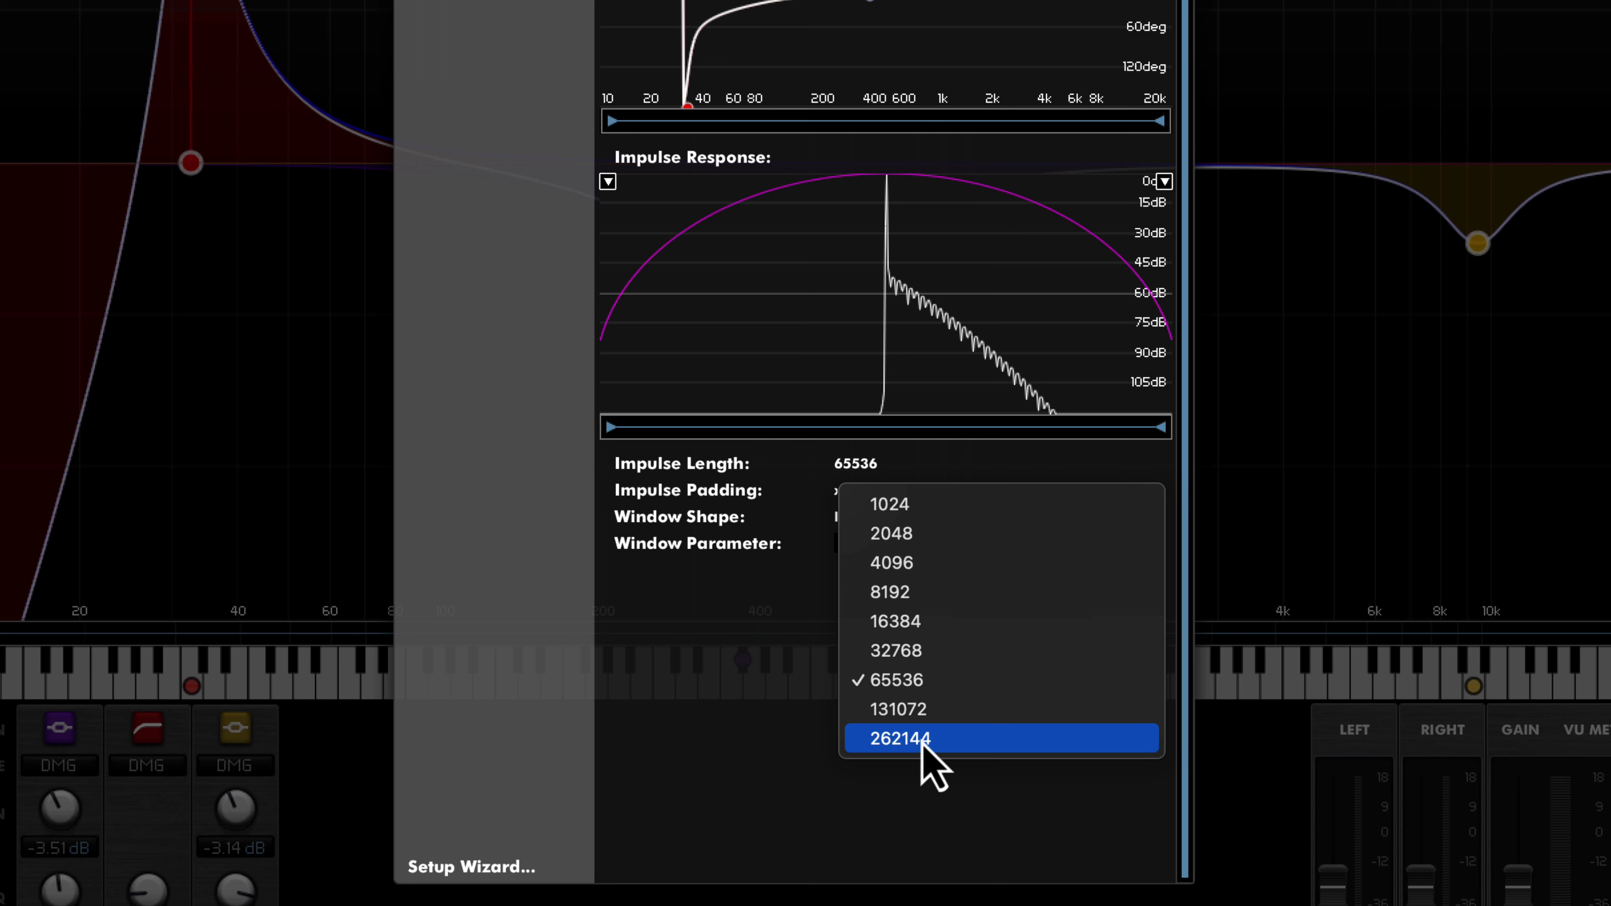
left_click(903, 569)
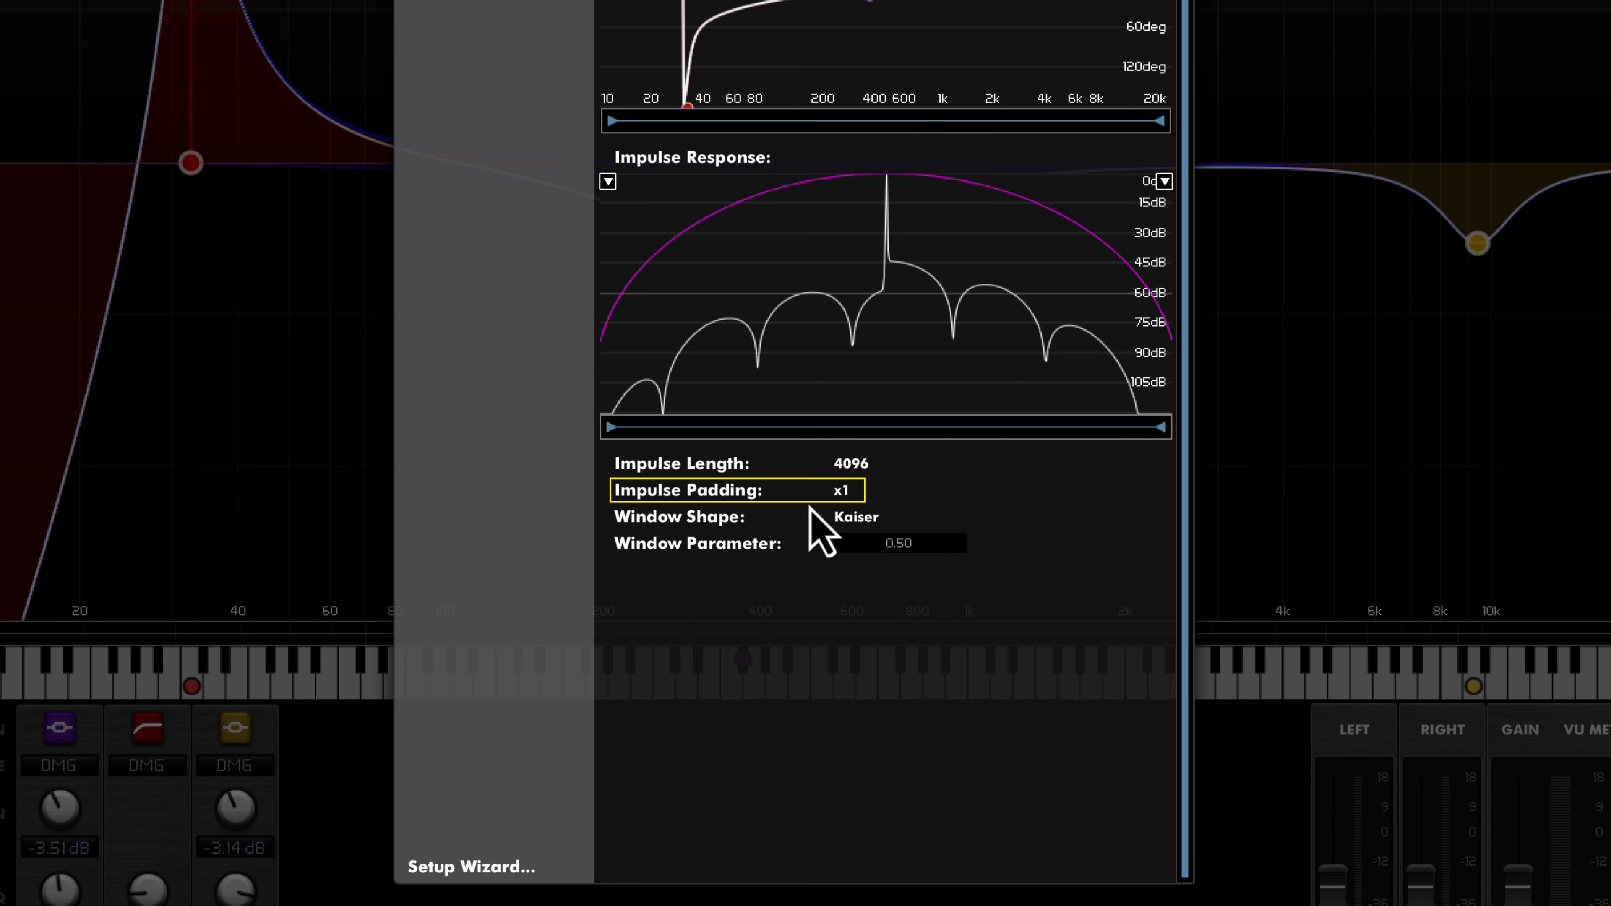
left_click(842, 500)
left_click(864, 560)
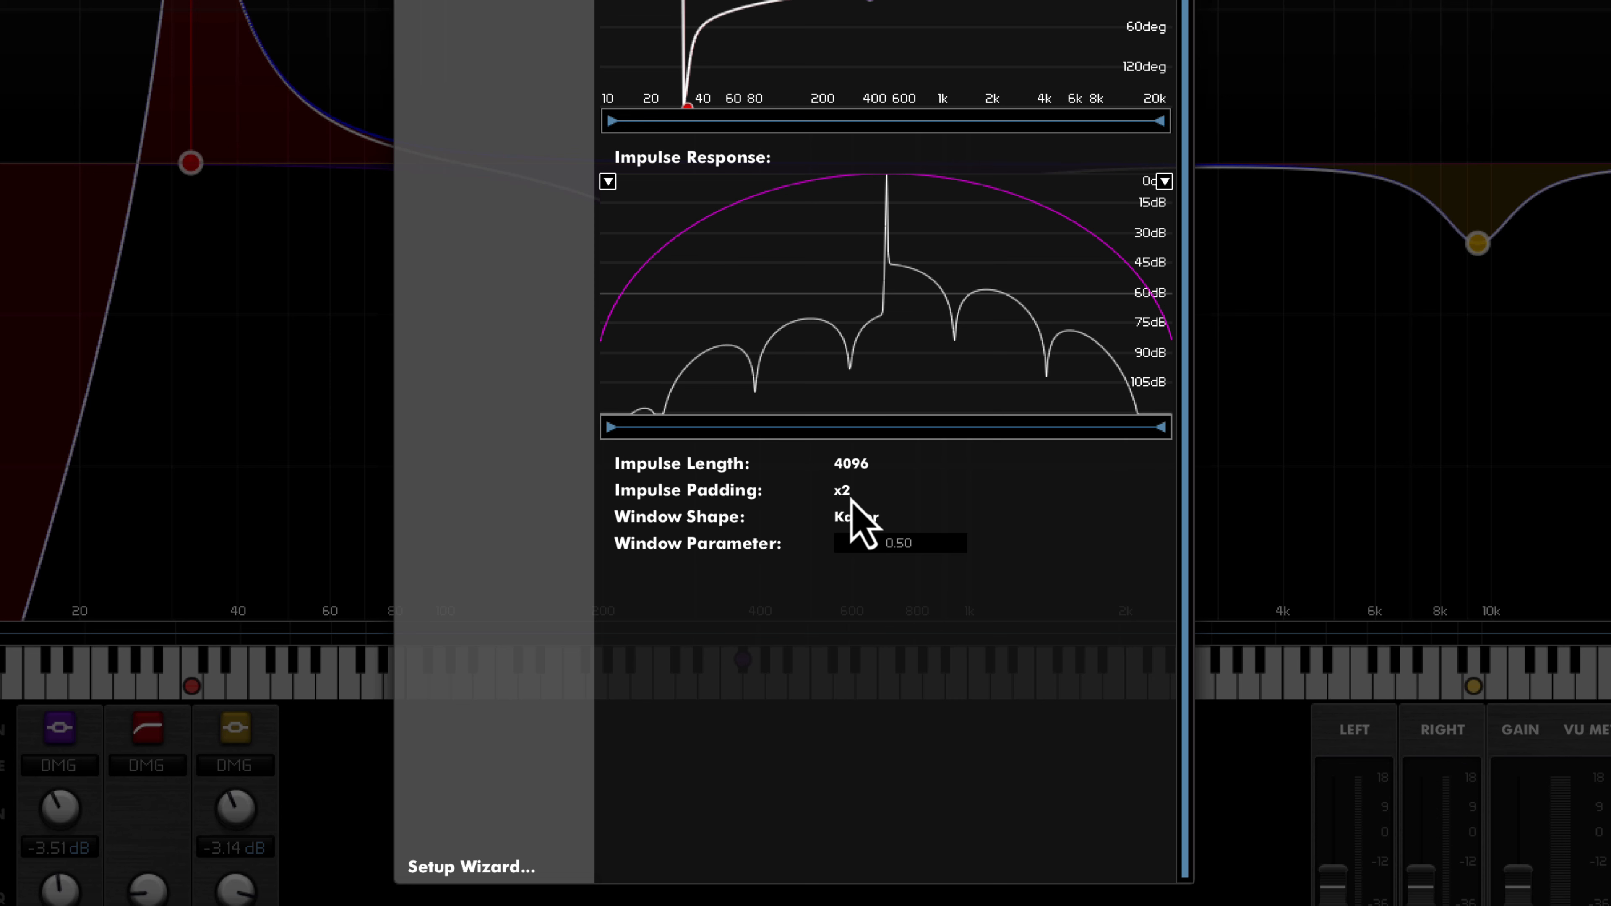
left_click(847, 493)
left_click(879, 592)
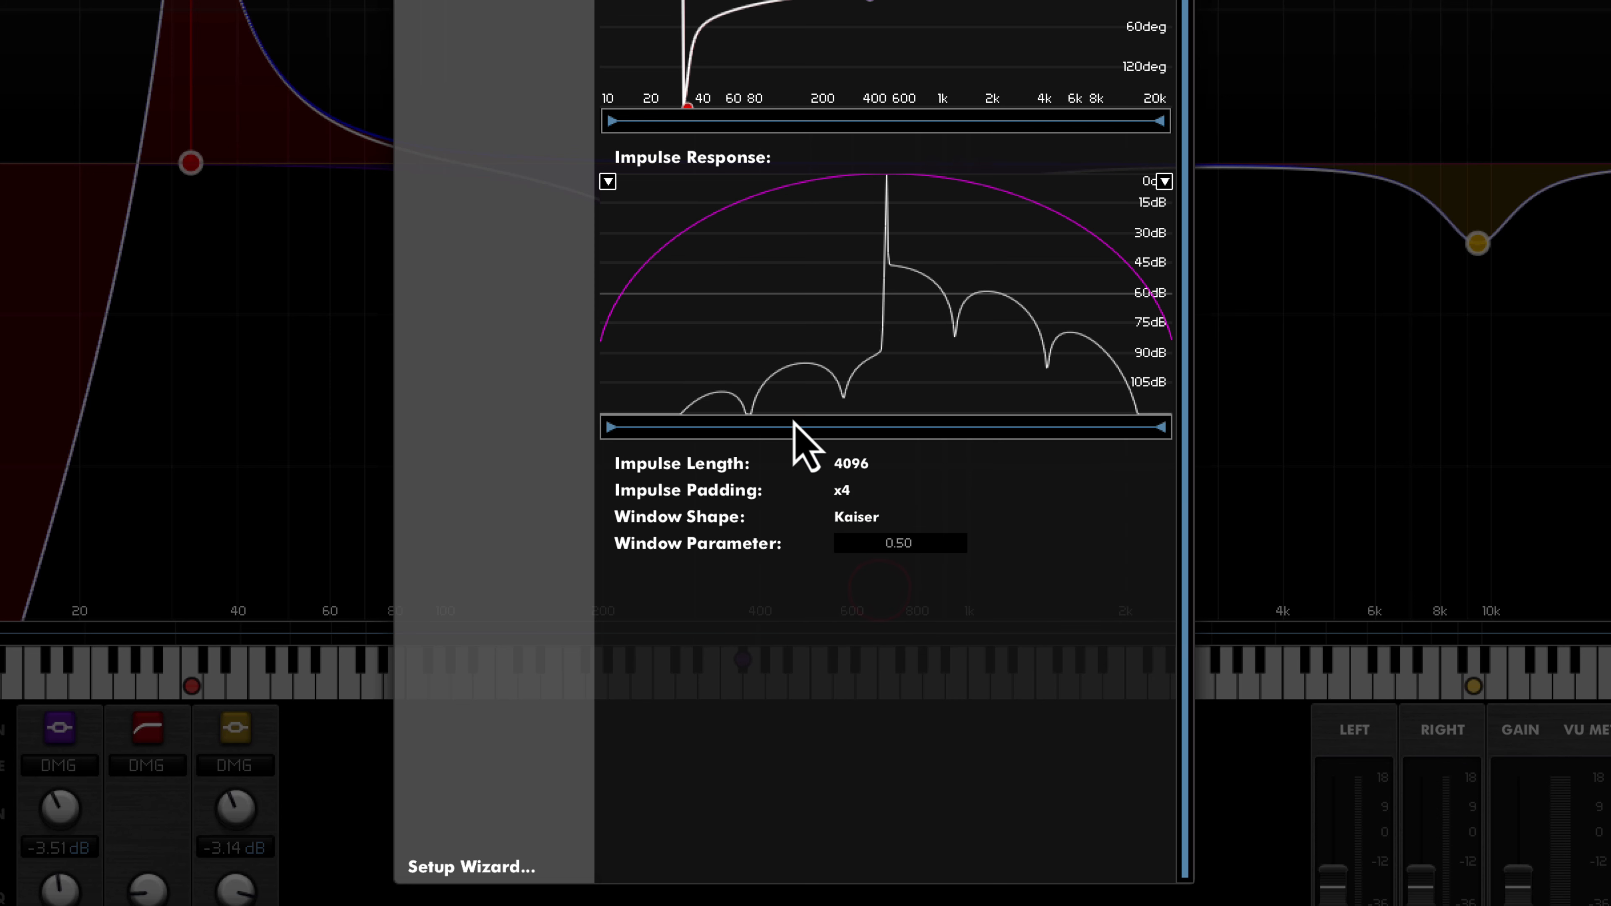
left_click(844, 501)
left_click(864, 621)
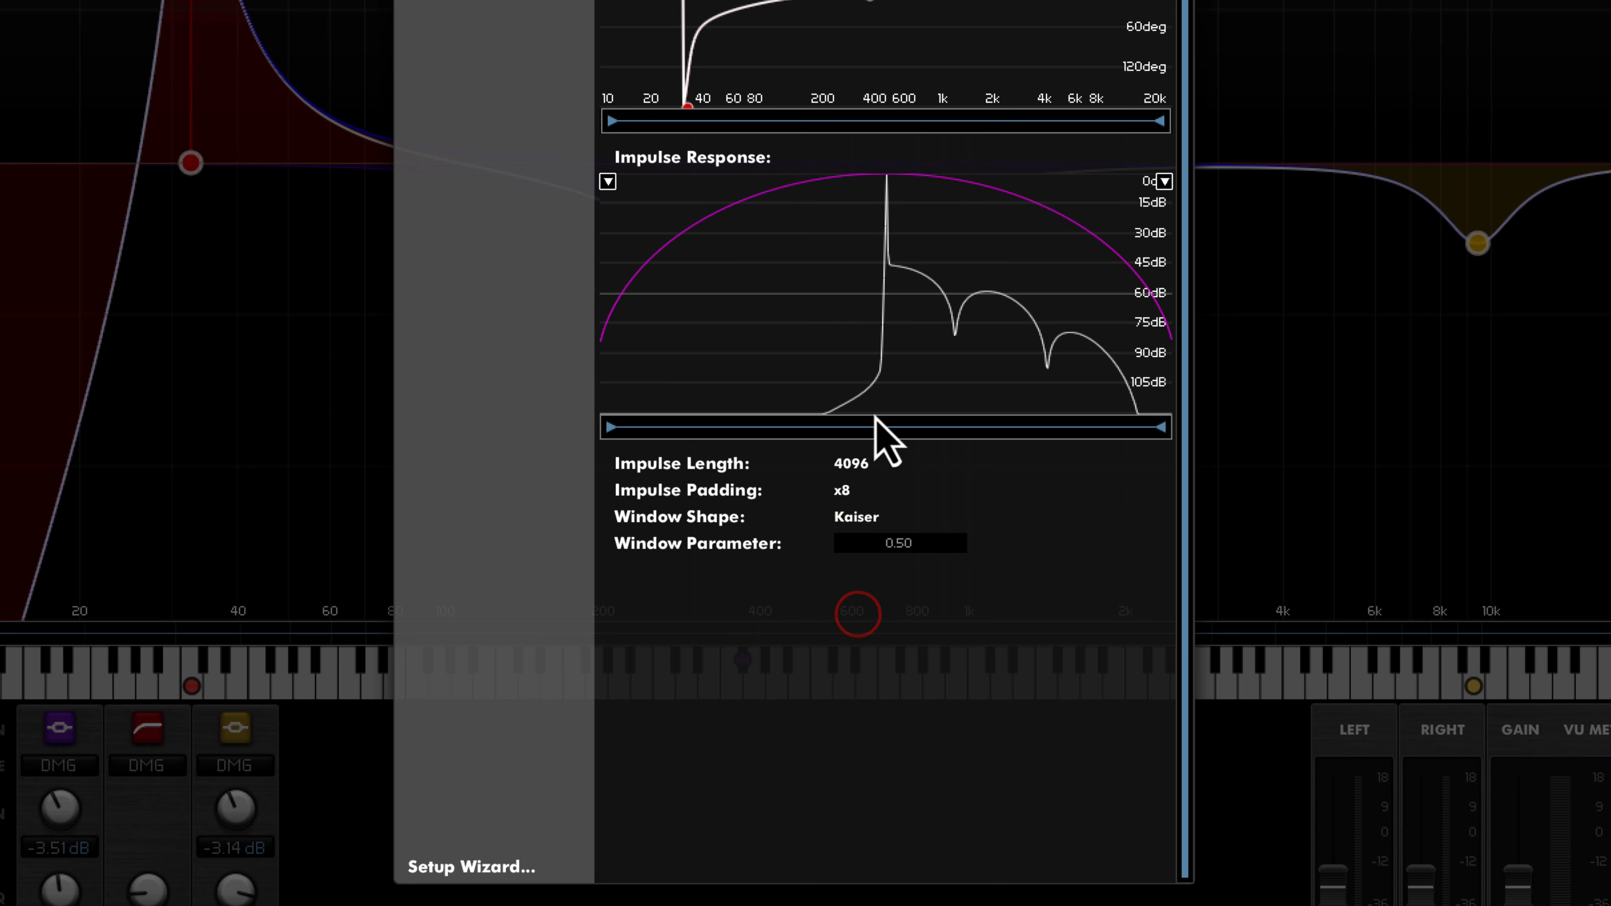
- Set the Impulse Length back to 65536 and the Impulse Padding to x1
left_click(860, 467)
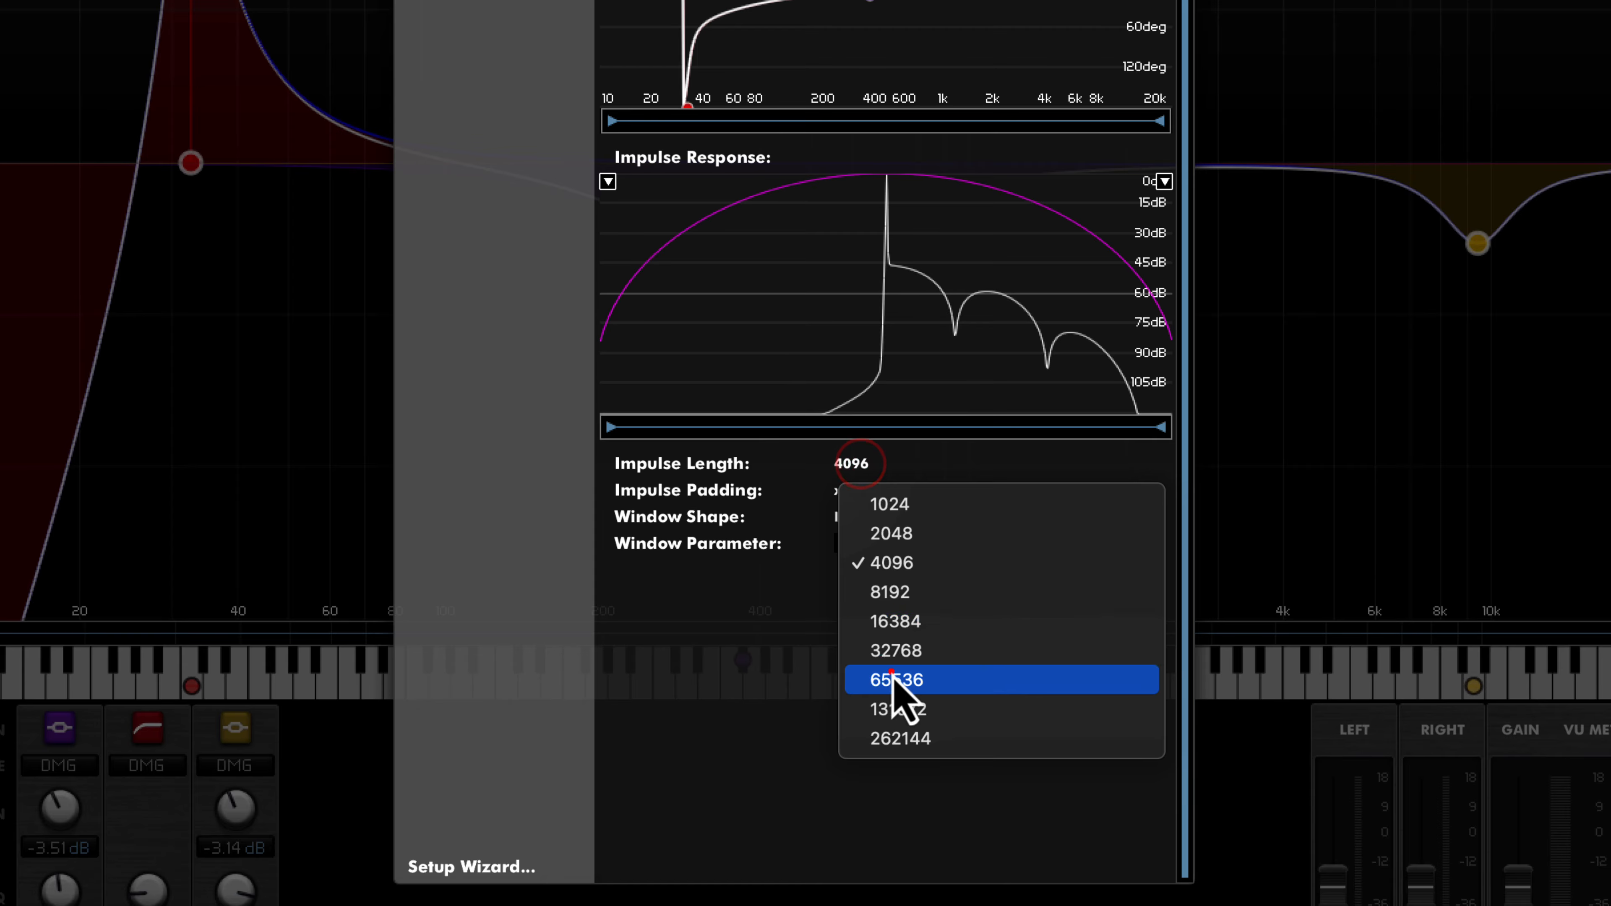
left_click(891, 673)
left_click(852, 490)
left_click(874, 533)
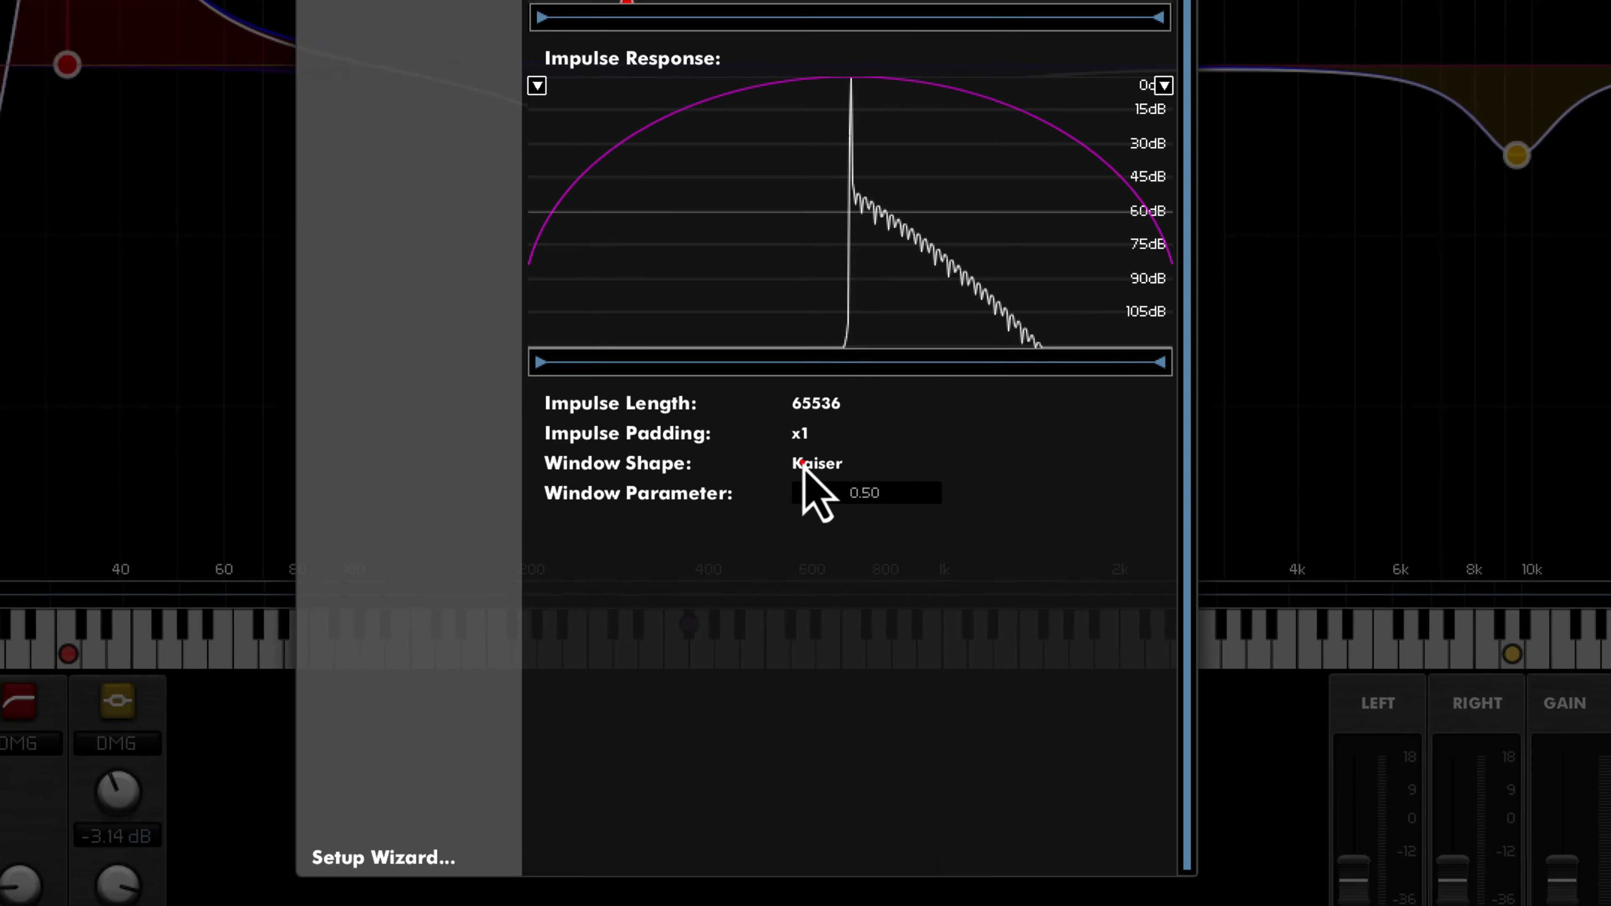
- Try Hamming, Gaussian and Rect-Param as the Window Shape of the impulse response
left_click(755, 656)
left_click(871, 484)
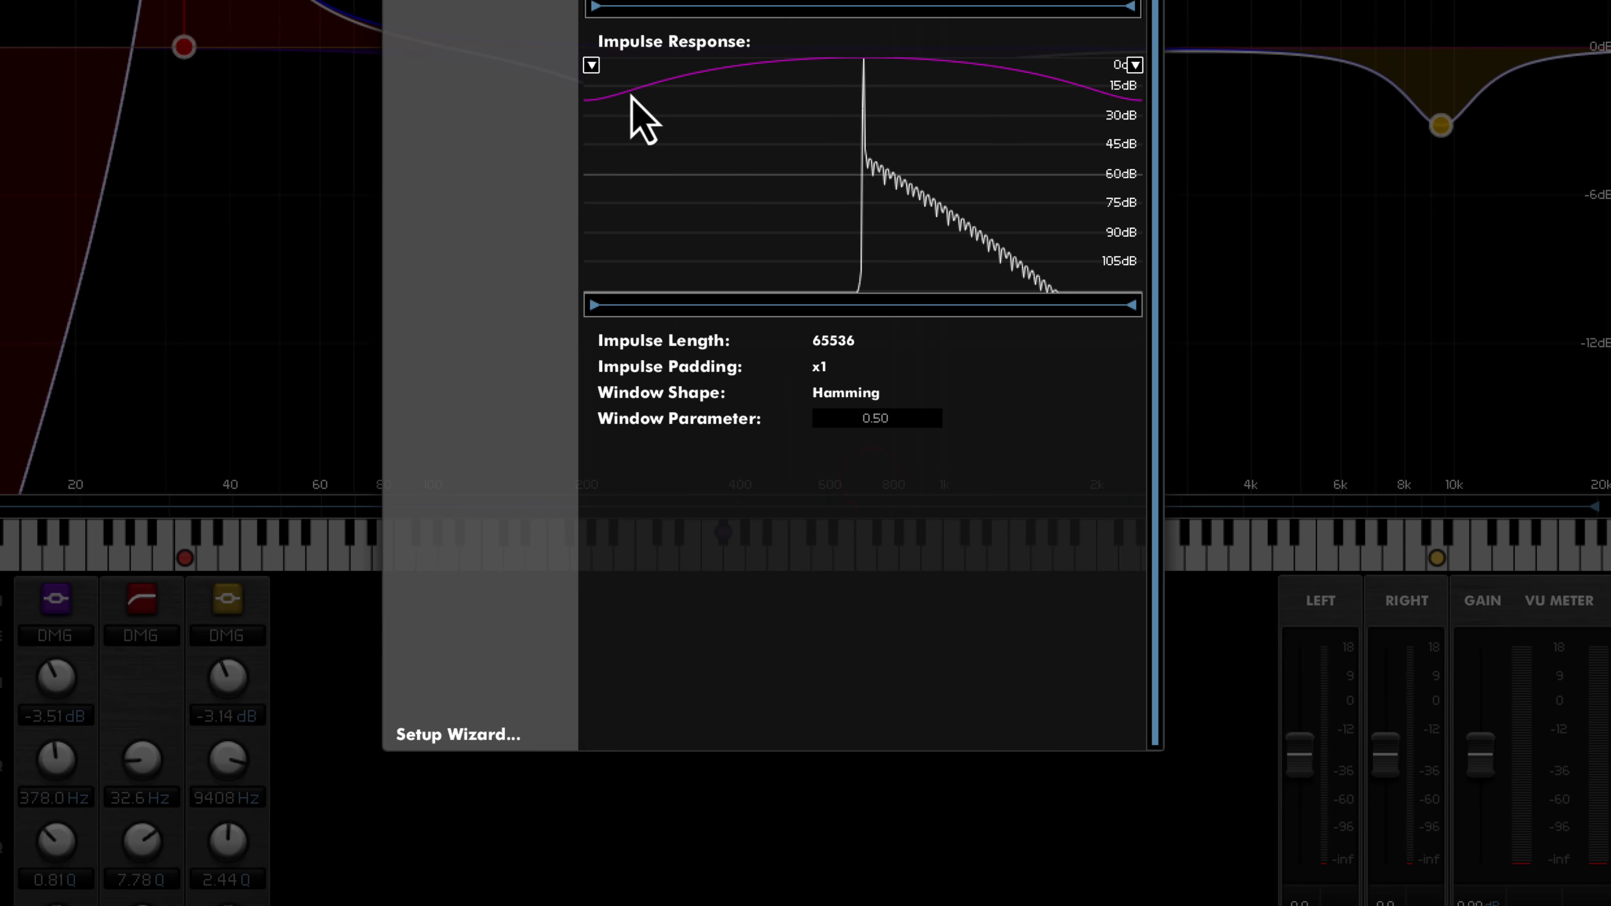
left_click(843, 396)
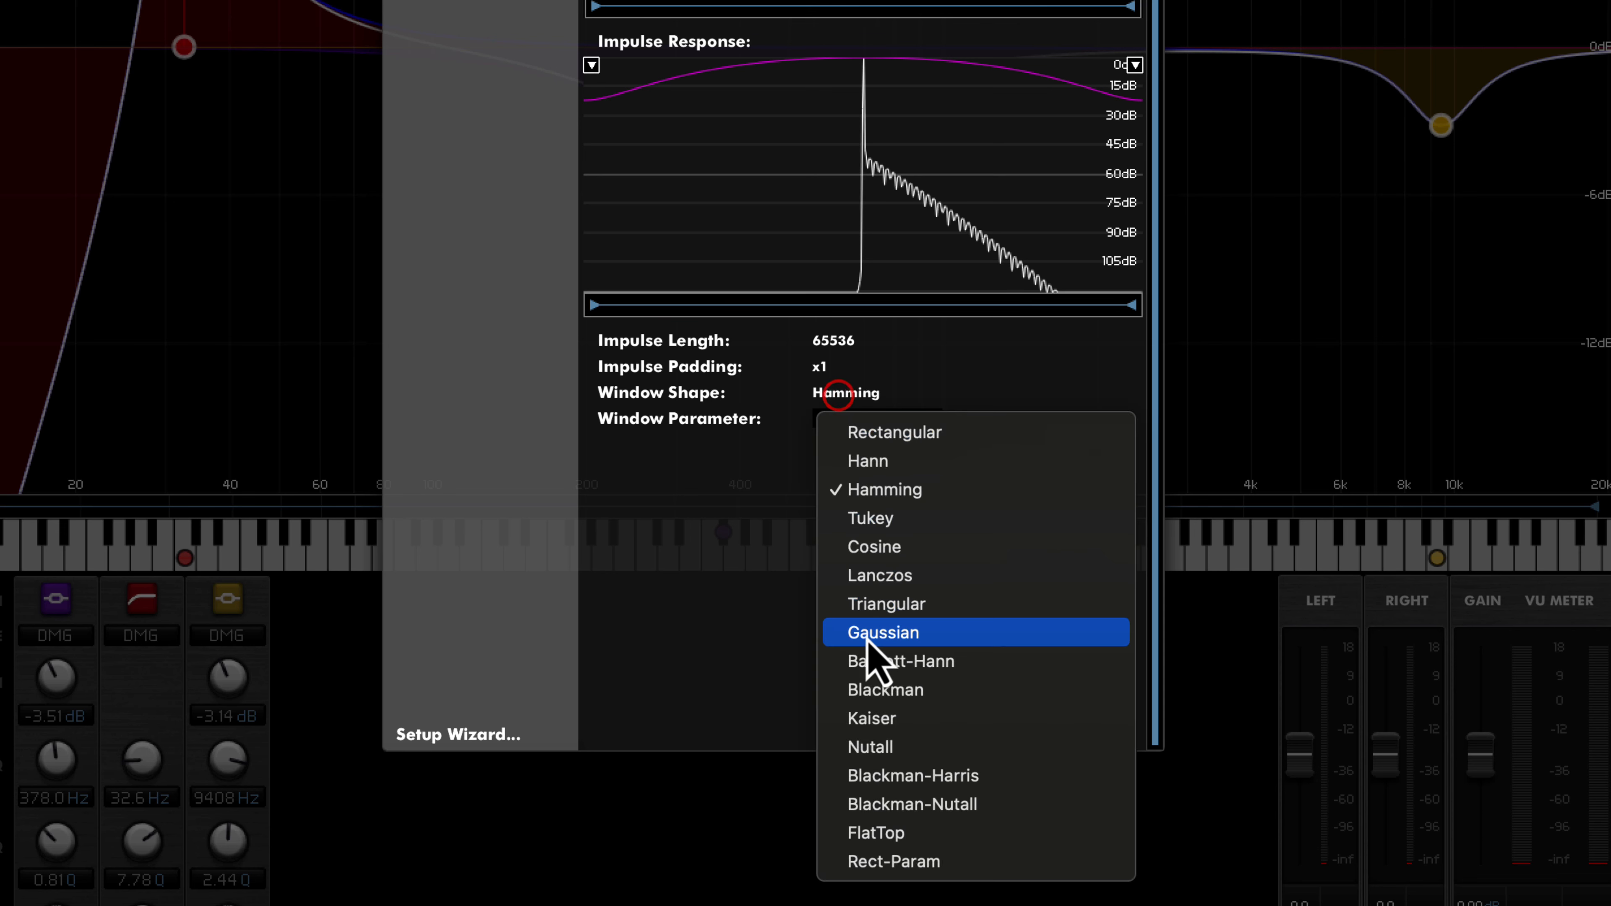
left_click(867, 631)
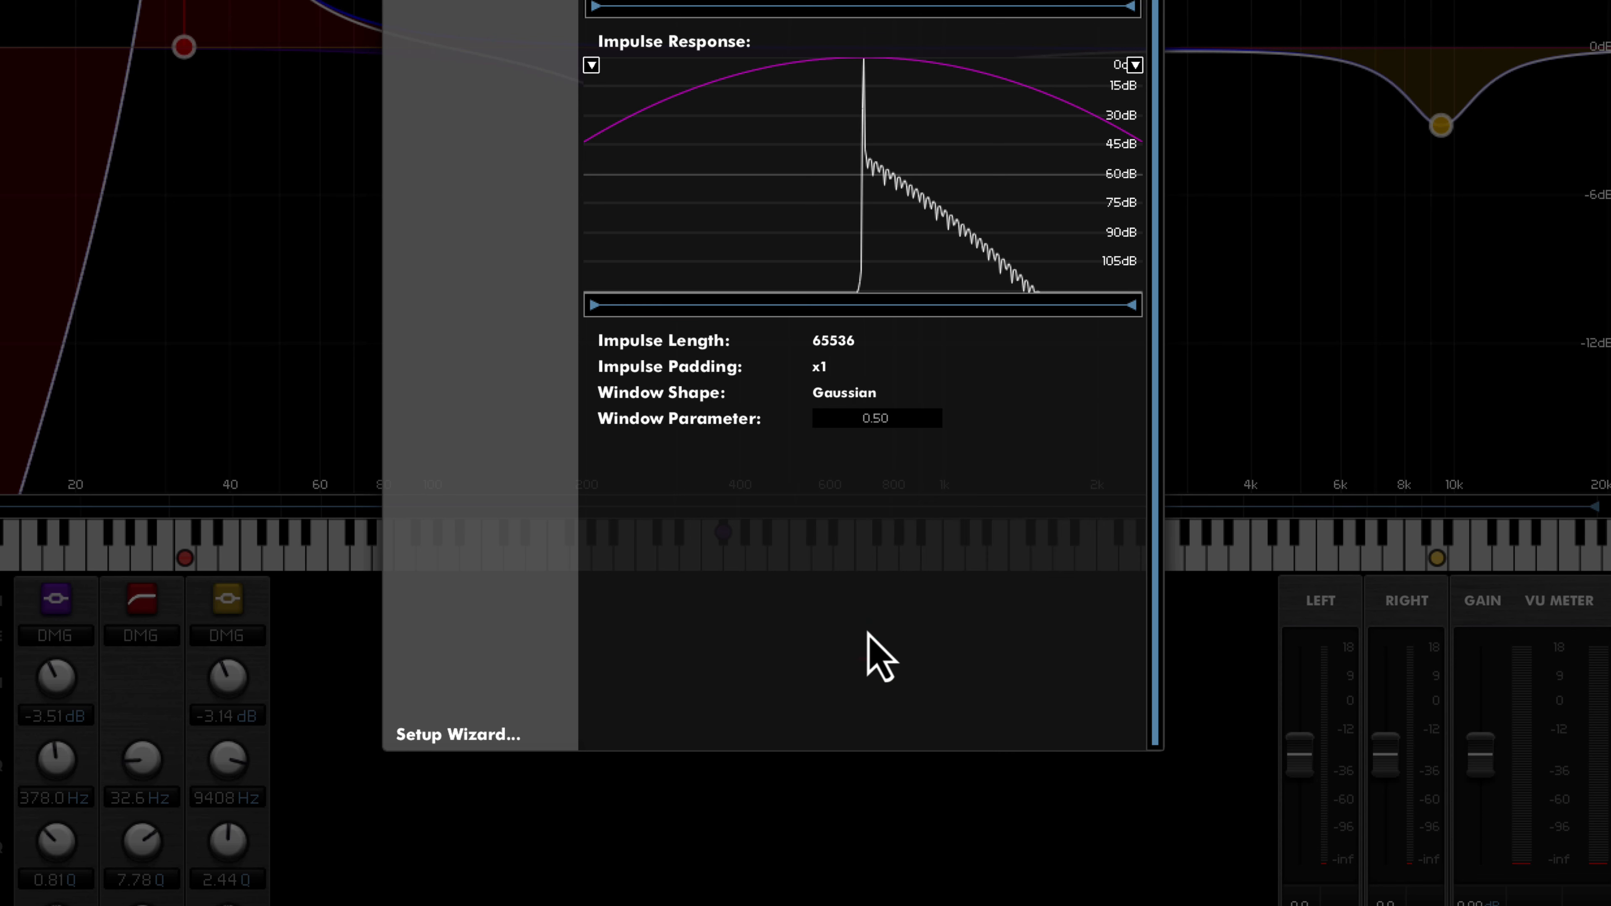
left_click(838, 393)
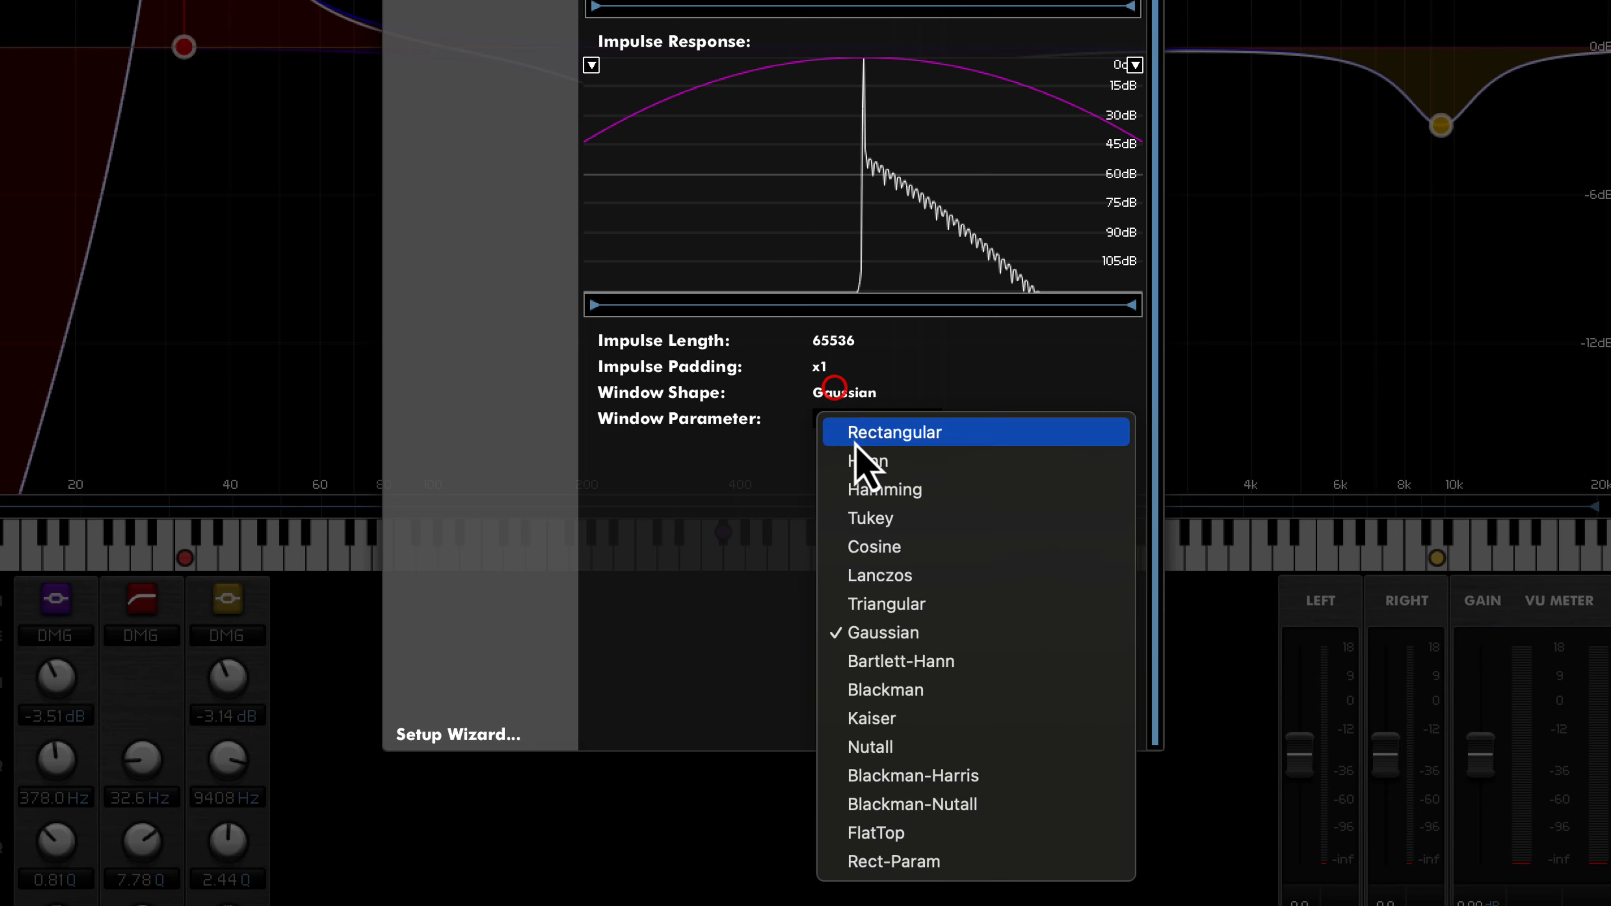
left_click(878, 861)
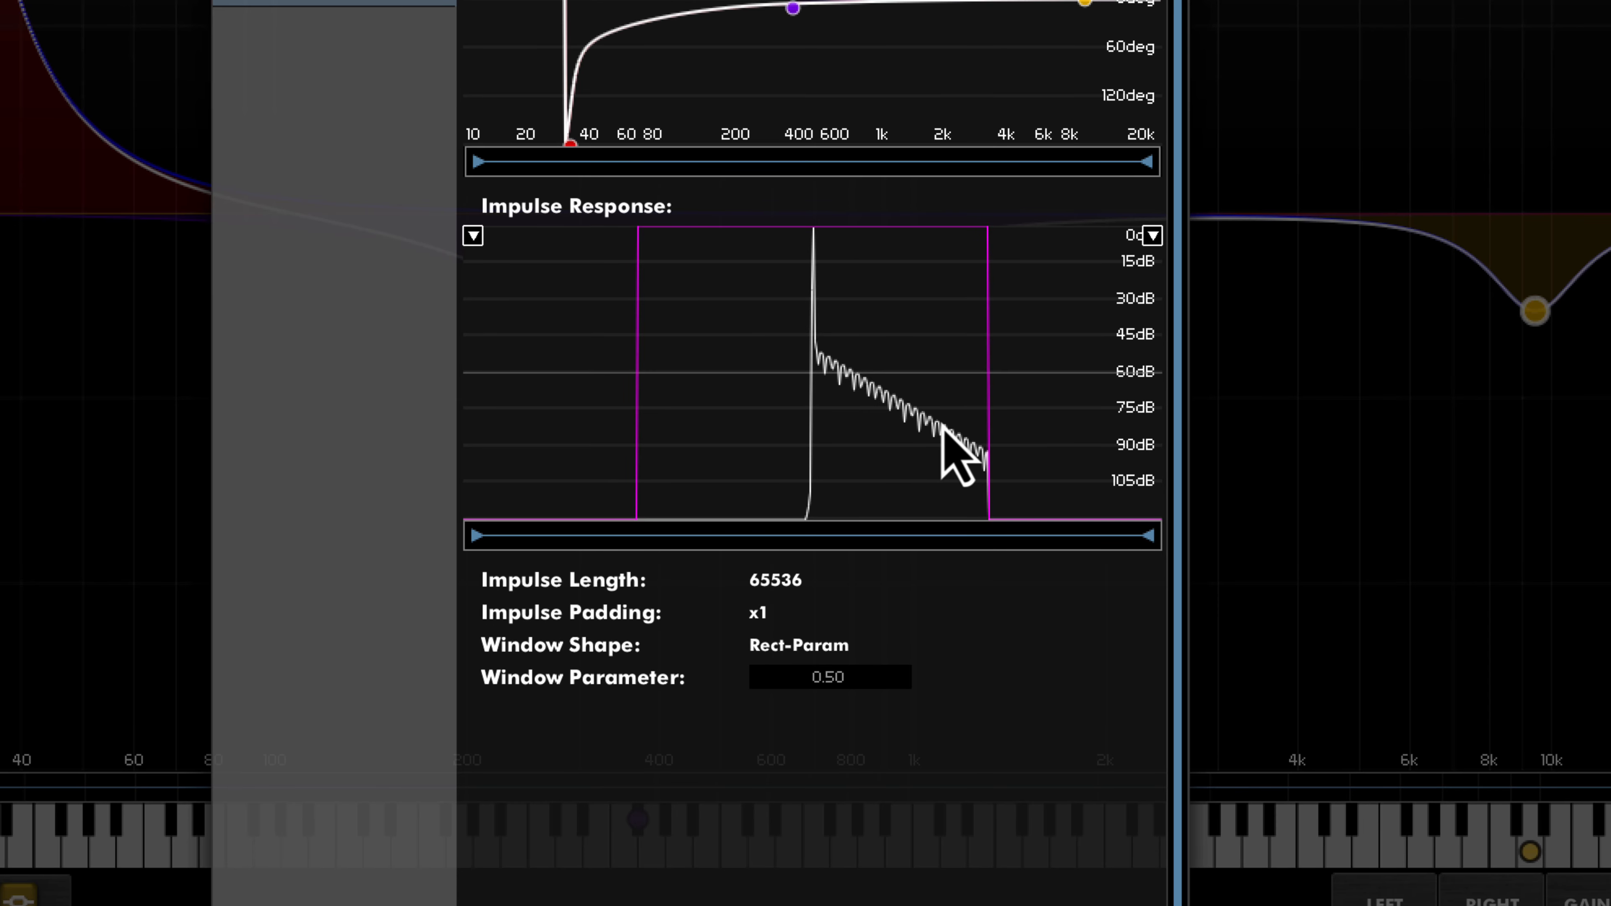
- Set the Window Shape back to Kaiser and try adjusting its Window Parameter
left_click(837, 646)
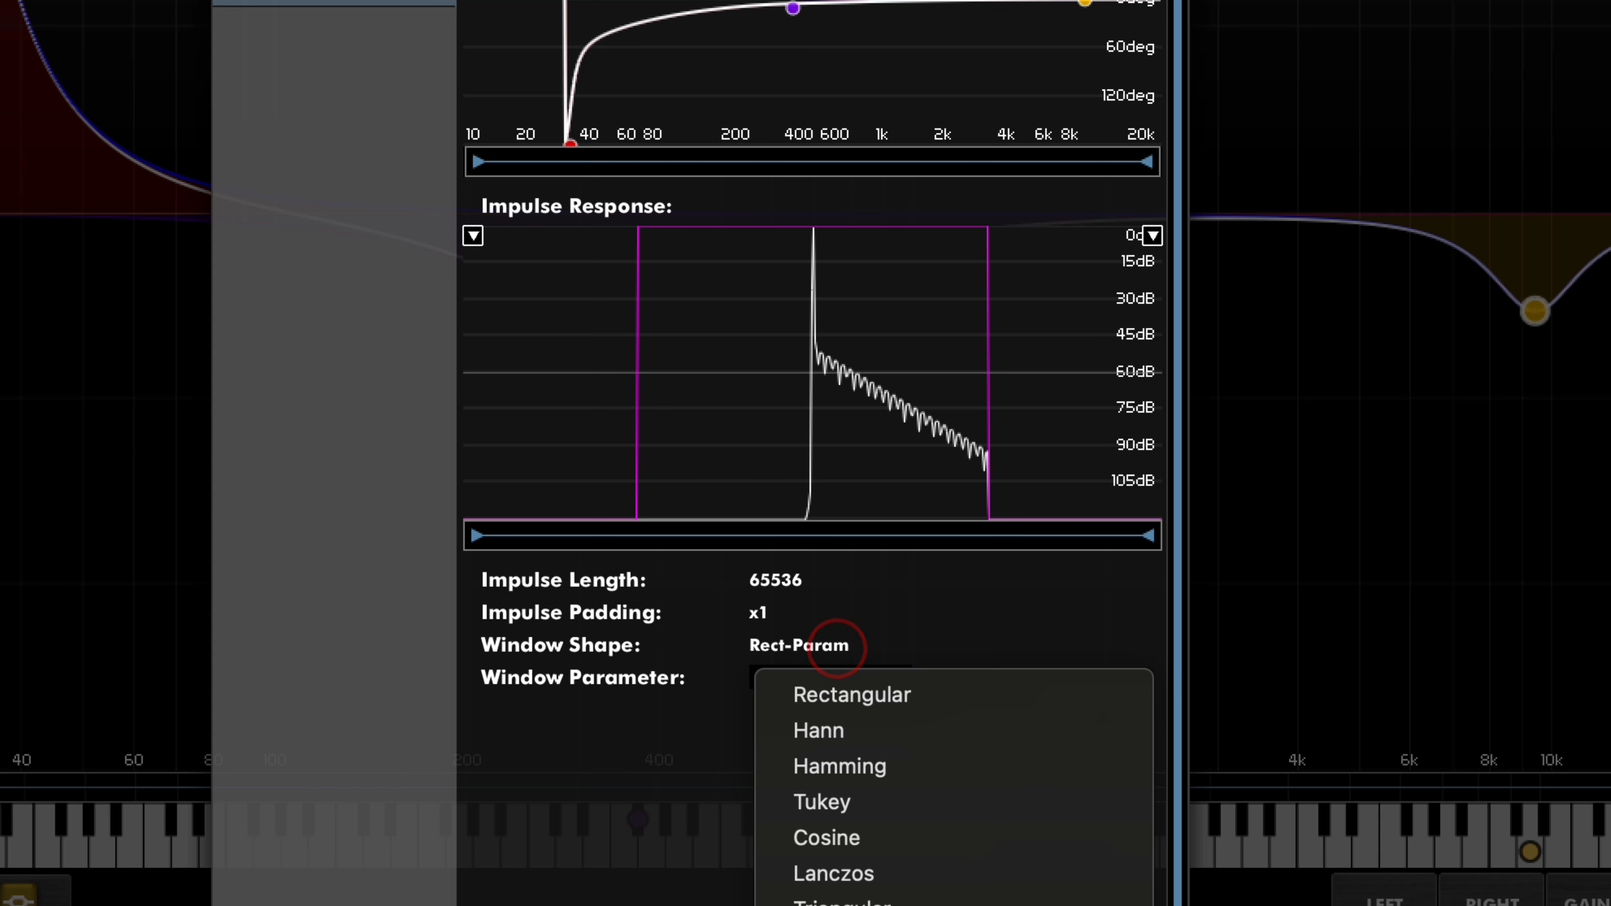
left_click(837, 904)
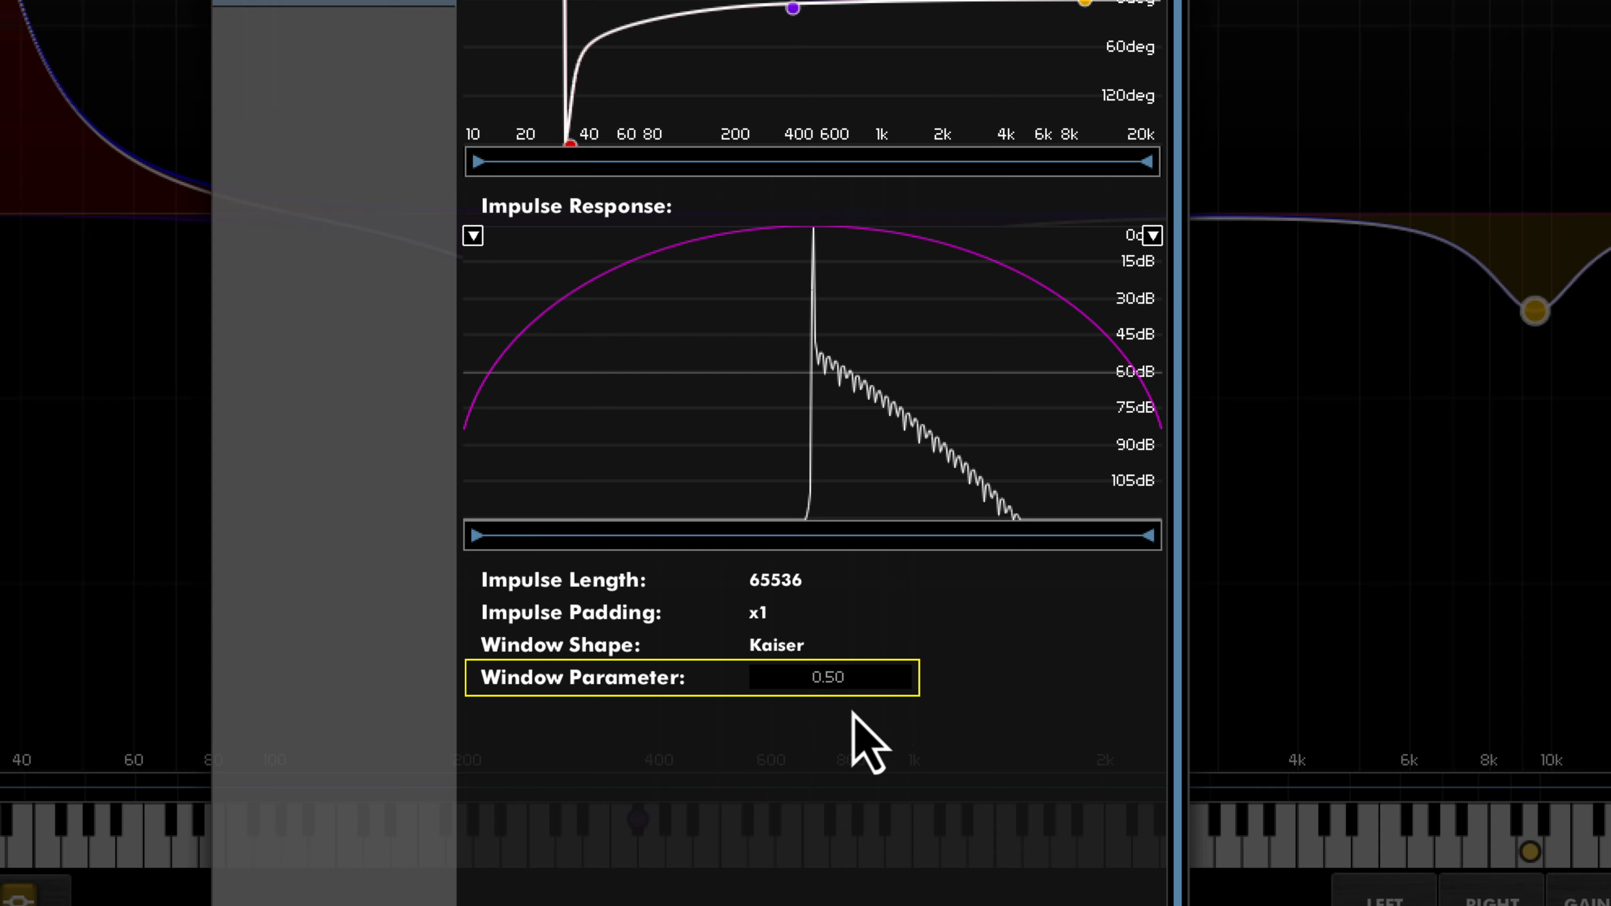
mouse_move(841, 669)
left_mouse_down()
mouse_move(842, 590)
mouse_move(834, 762)
mouse_move(835, 683)
left_mouse_up()
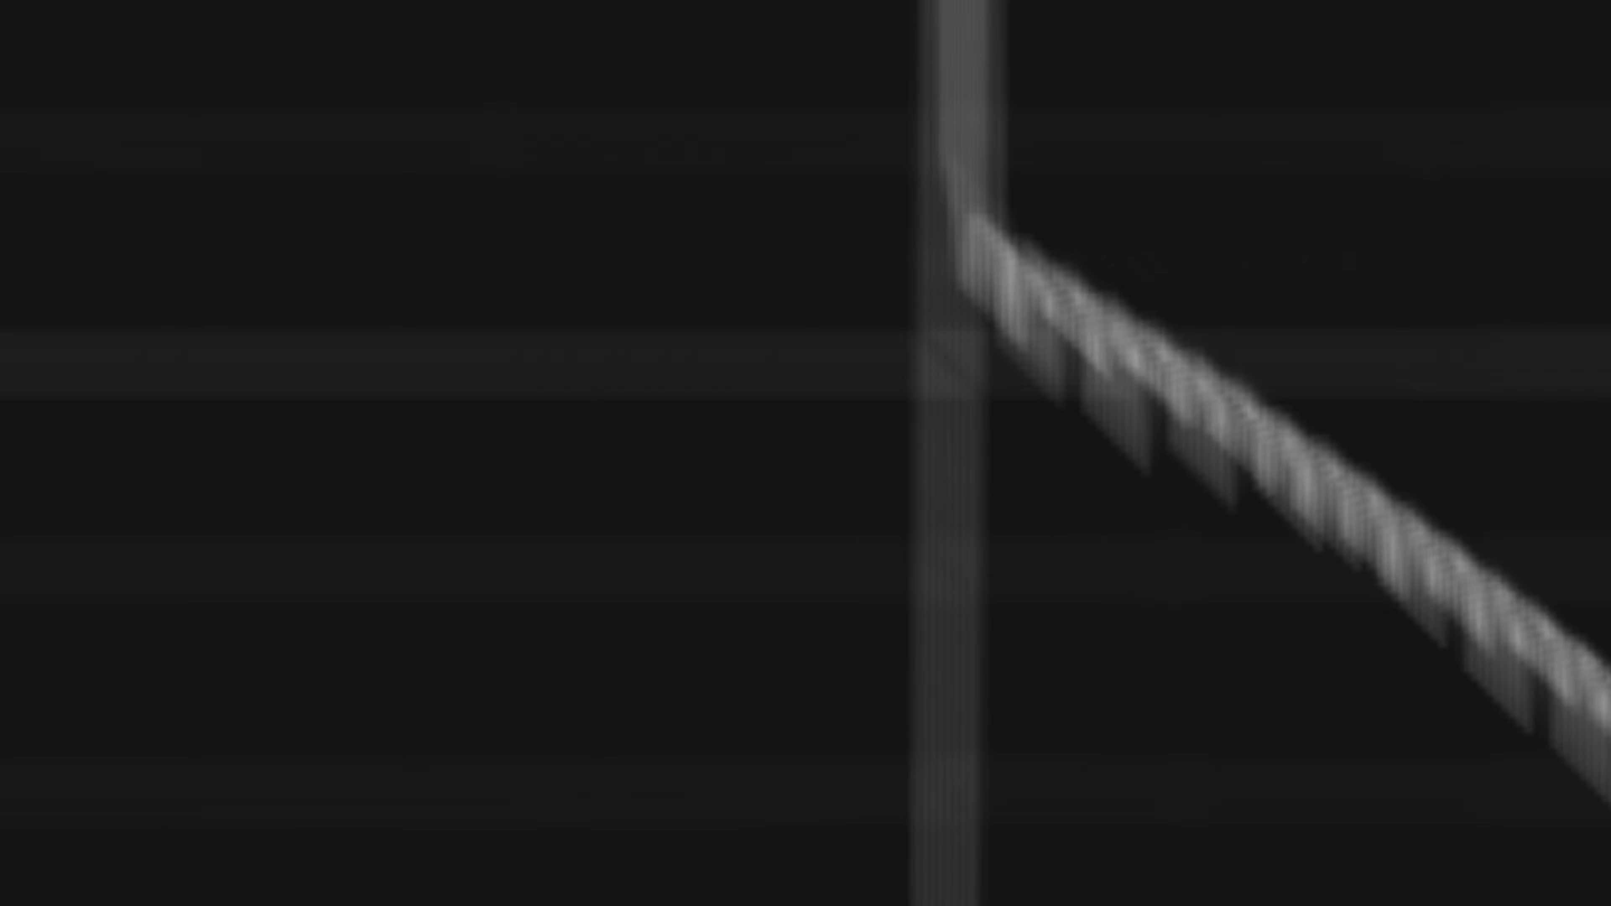
- Enable the Render Settings for Render DSP and set the regular DSP Processing Mode to IIR
left_click(518, 107)
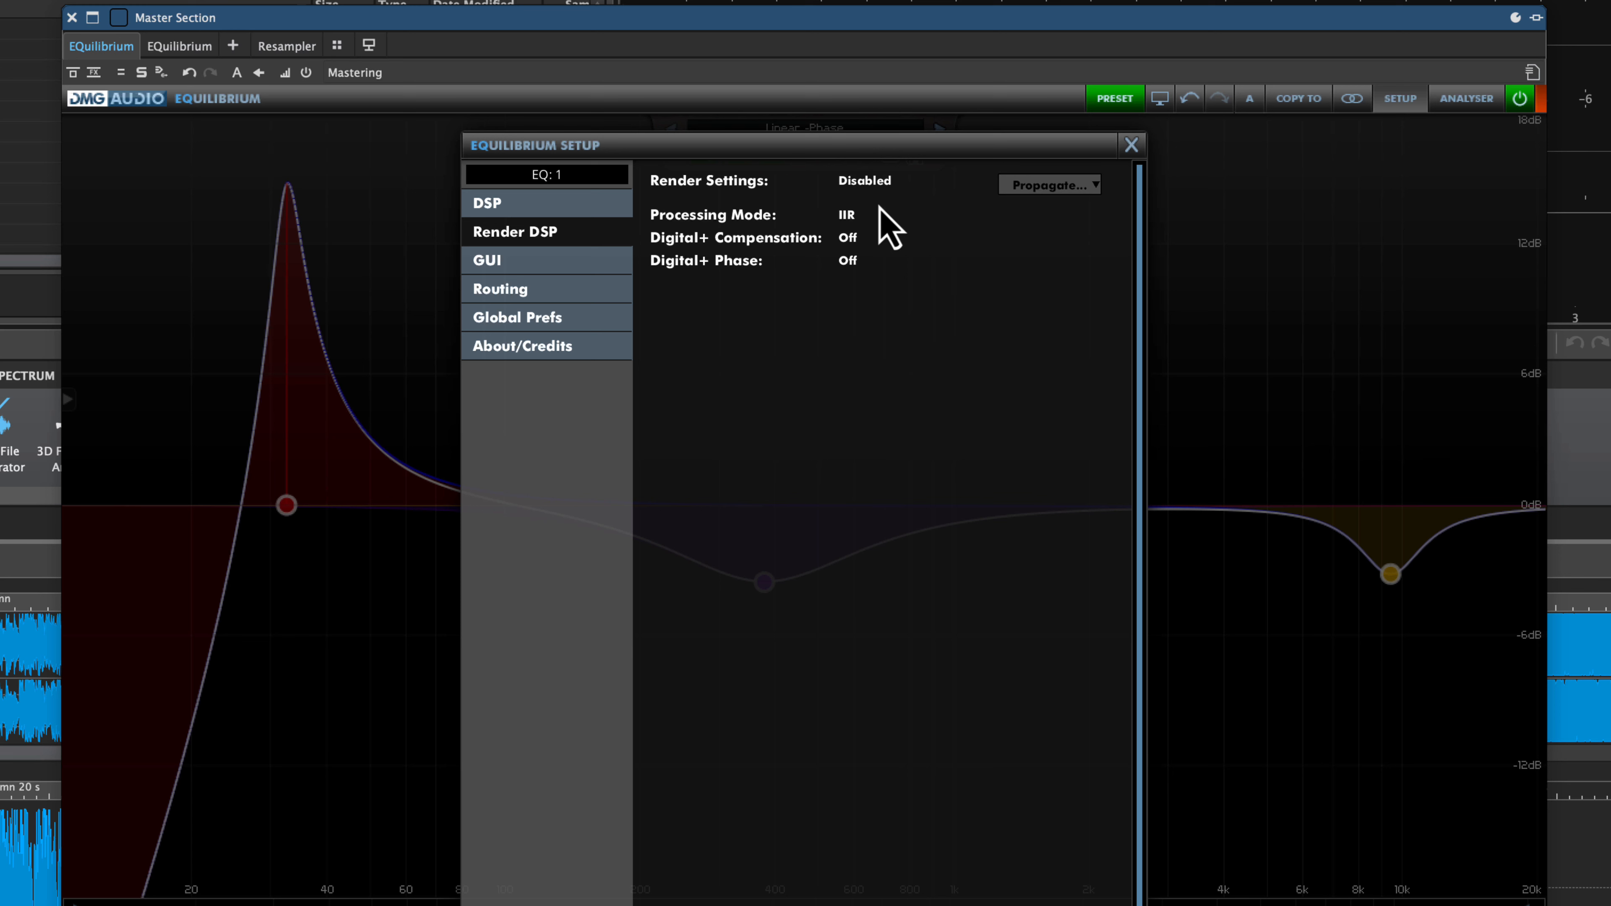
left_click(880, 180)
left_click(489, 205)
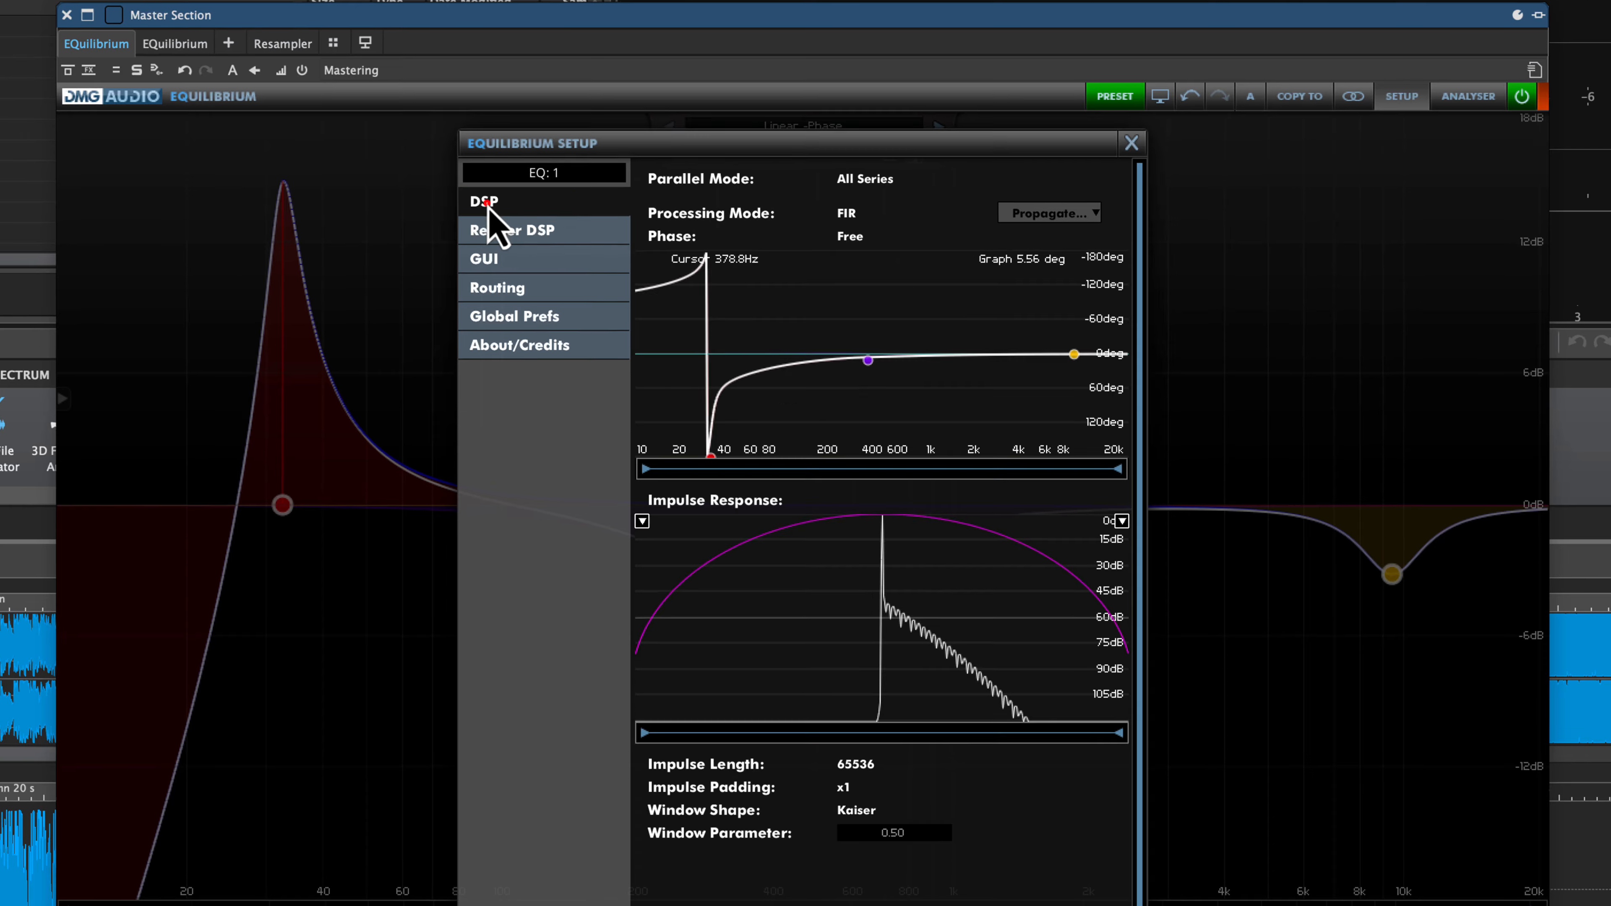
left_click(857, 214)
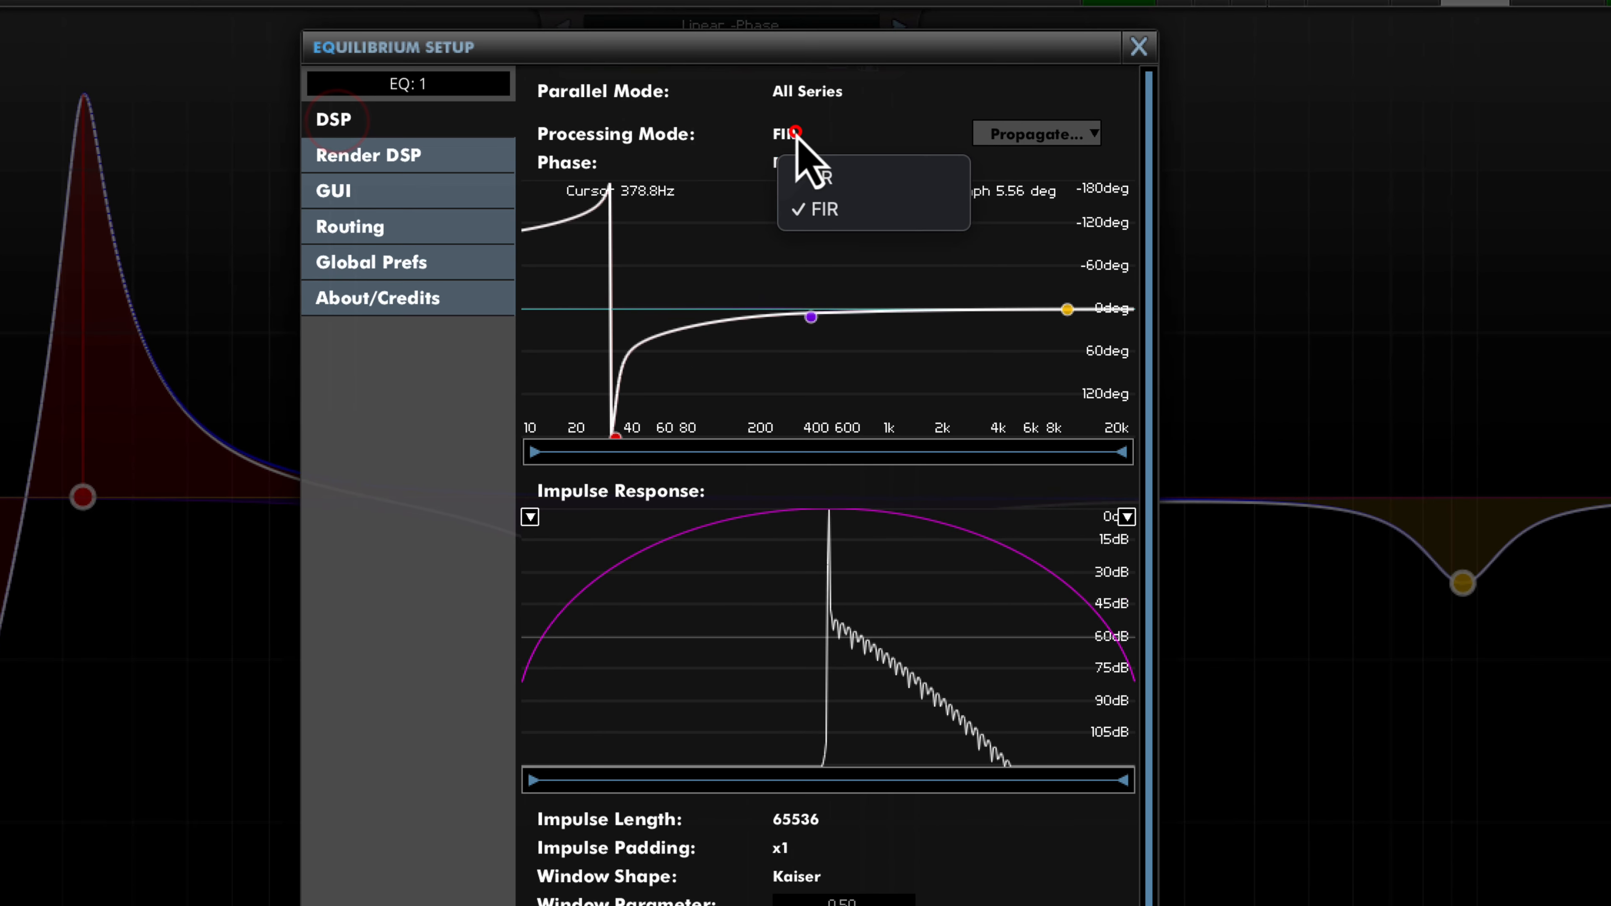
left_click(818, 178)
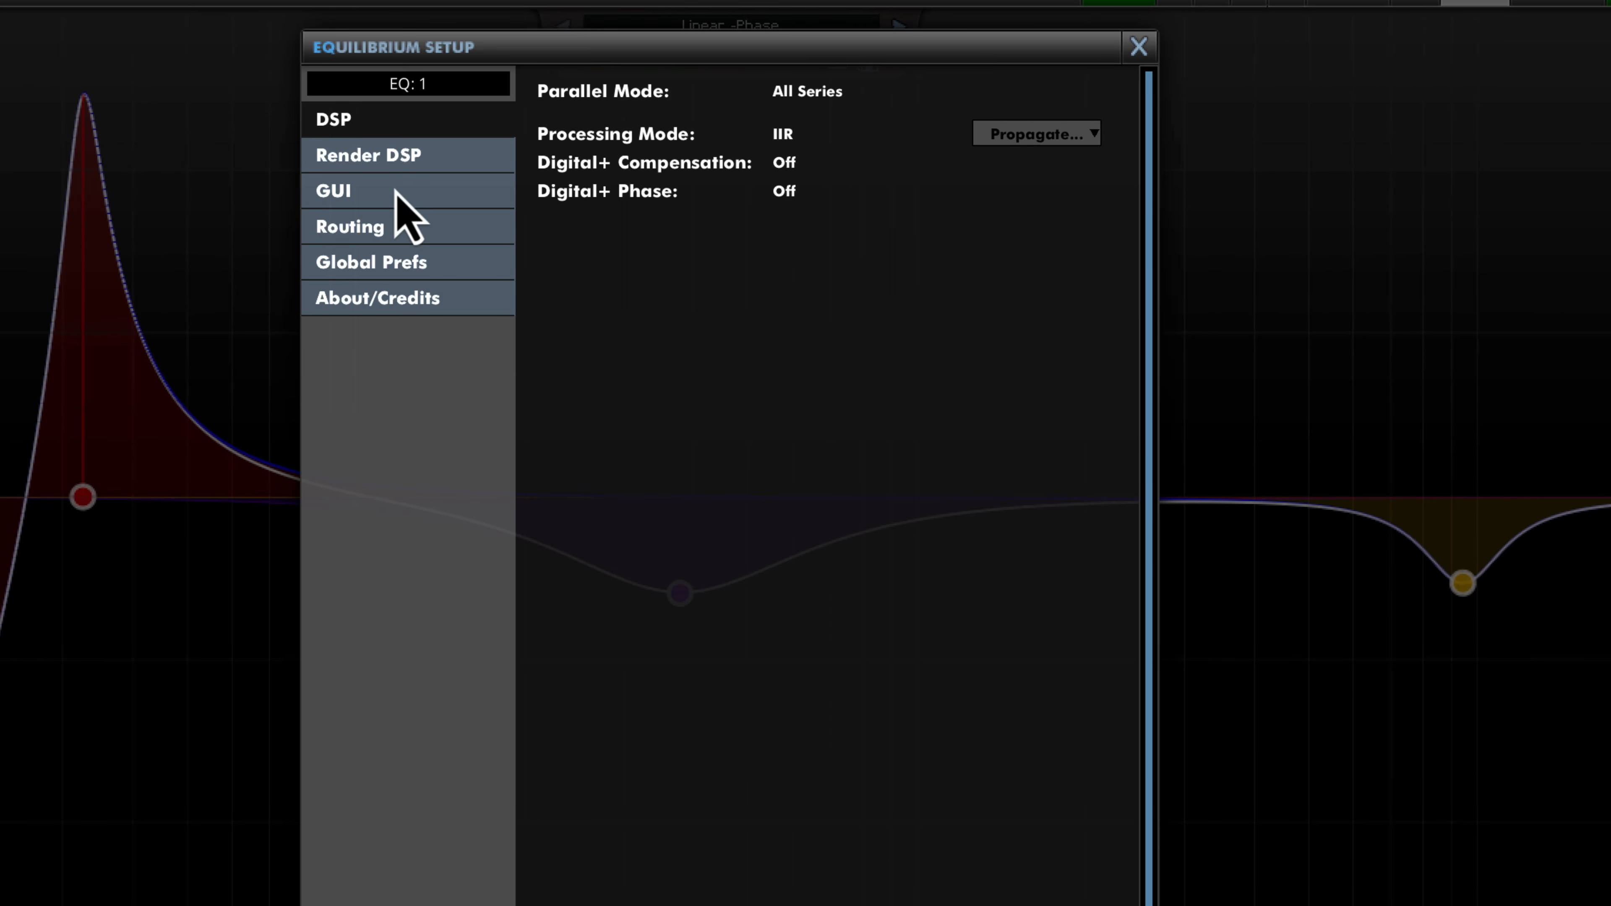
- Set the Render DSP Processing Mode to FIR
left_click(368, 155)
left_click(781, 141)
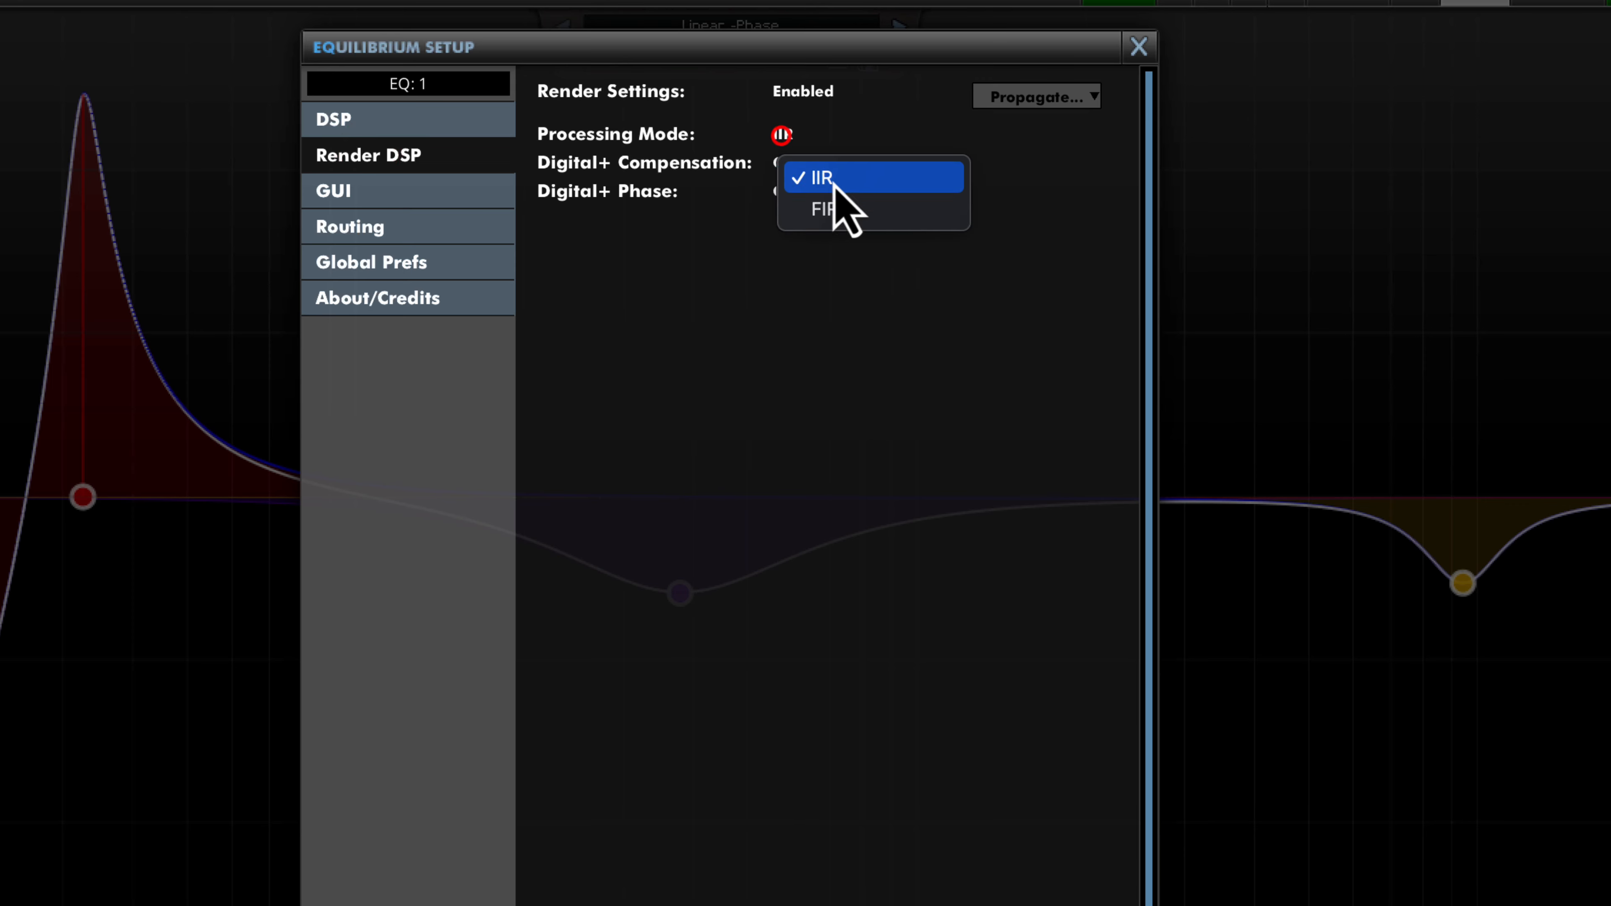
left_click(841, 208)
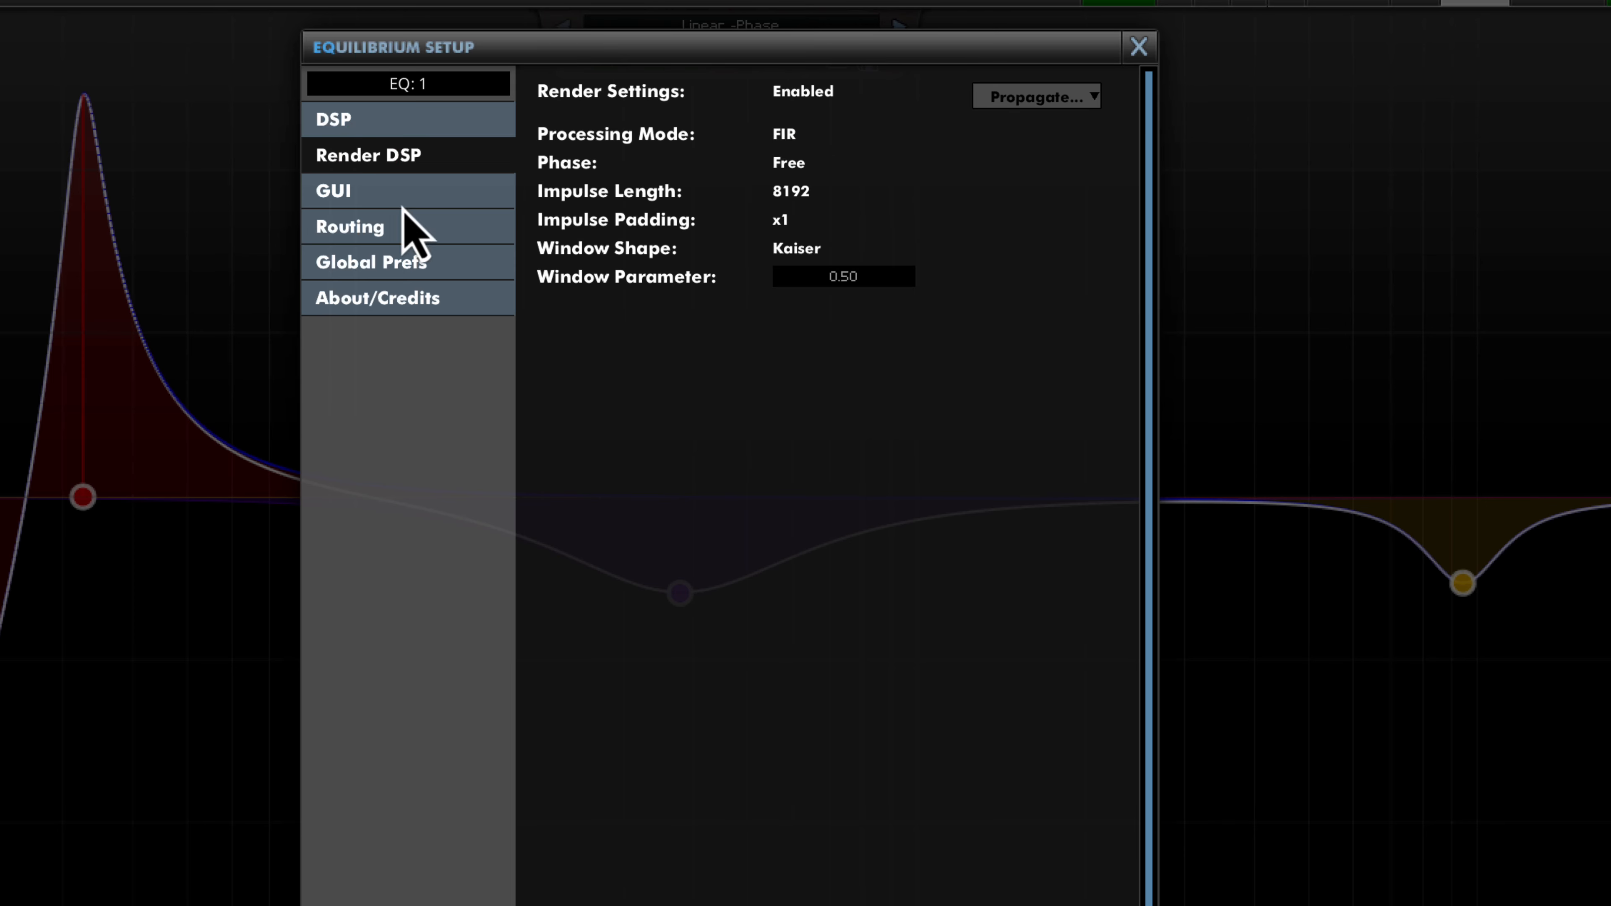
- Set the regular DSP Processing Mode back to FIR and move the red low band's phase to about 100 degrees
left_click(349, 119)
left_click(783, 132)
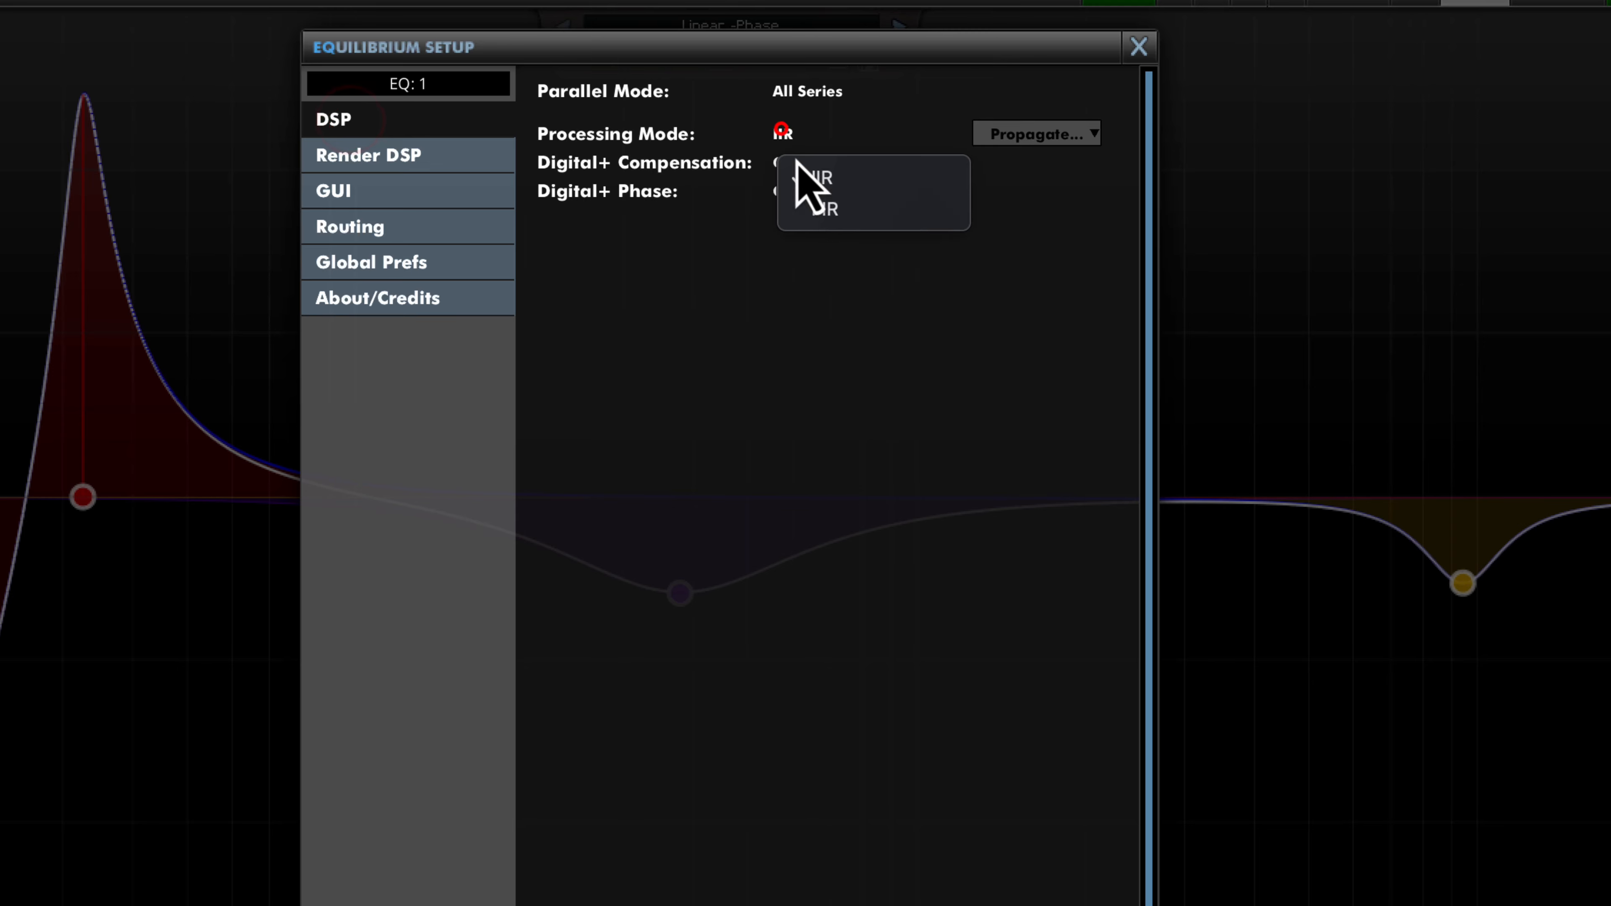
left_click(807, 207)
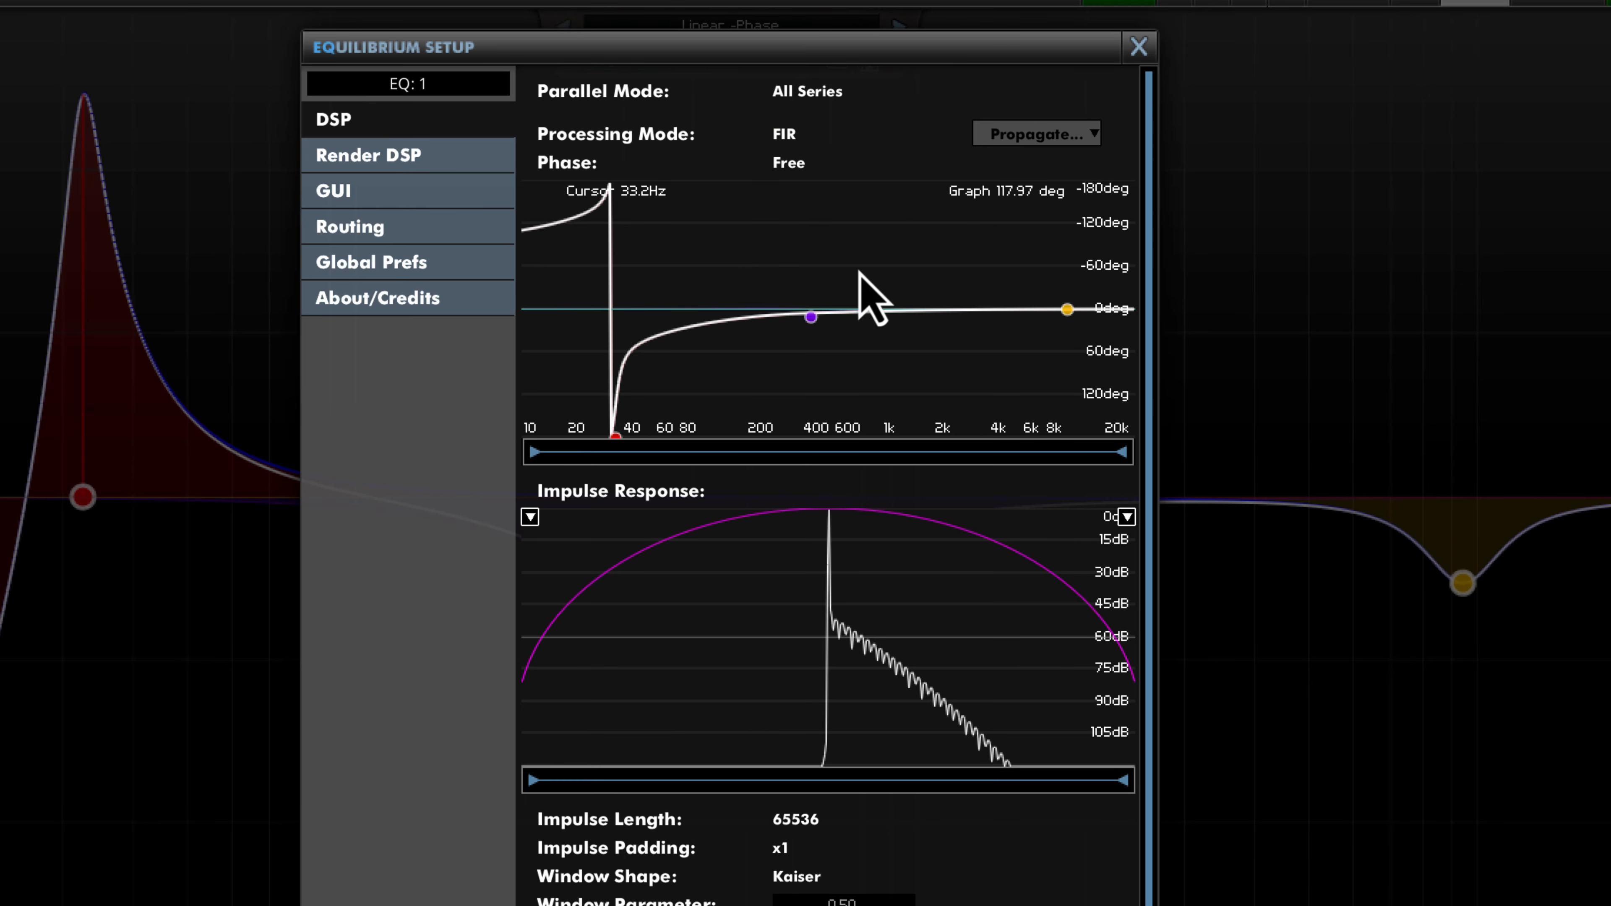
left_click_drag(621, 443, 622, 389)
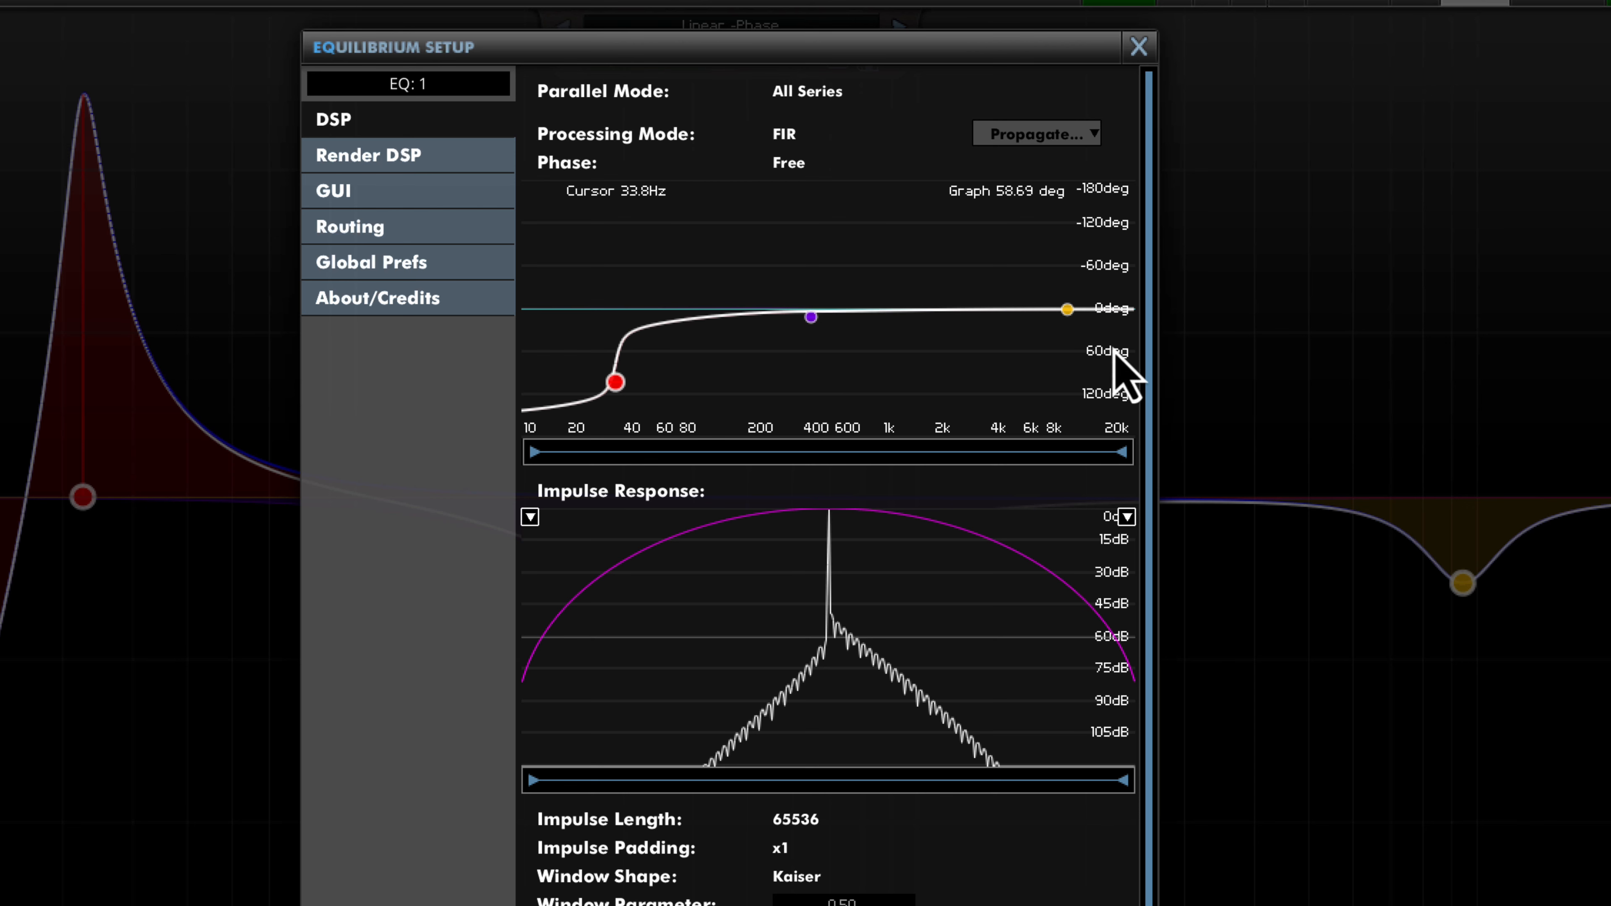
- Set the Render DSP Impulse Length to 262144 and Impulse Padding to x8, and open the Propagate choices
left_click(394, 154)
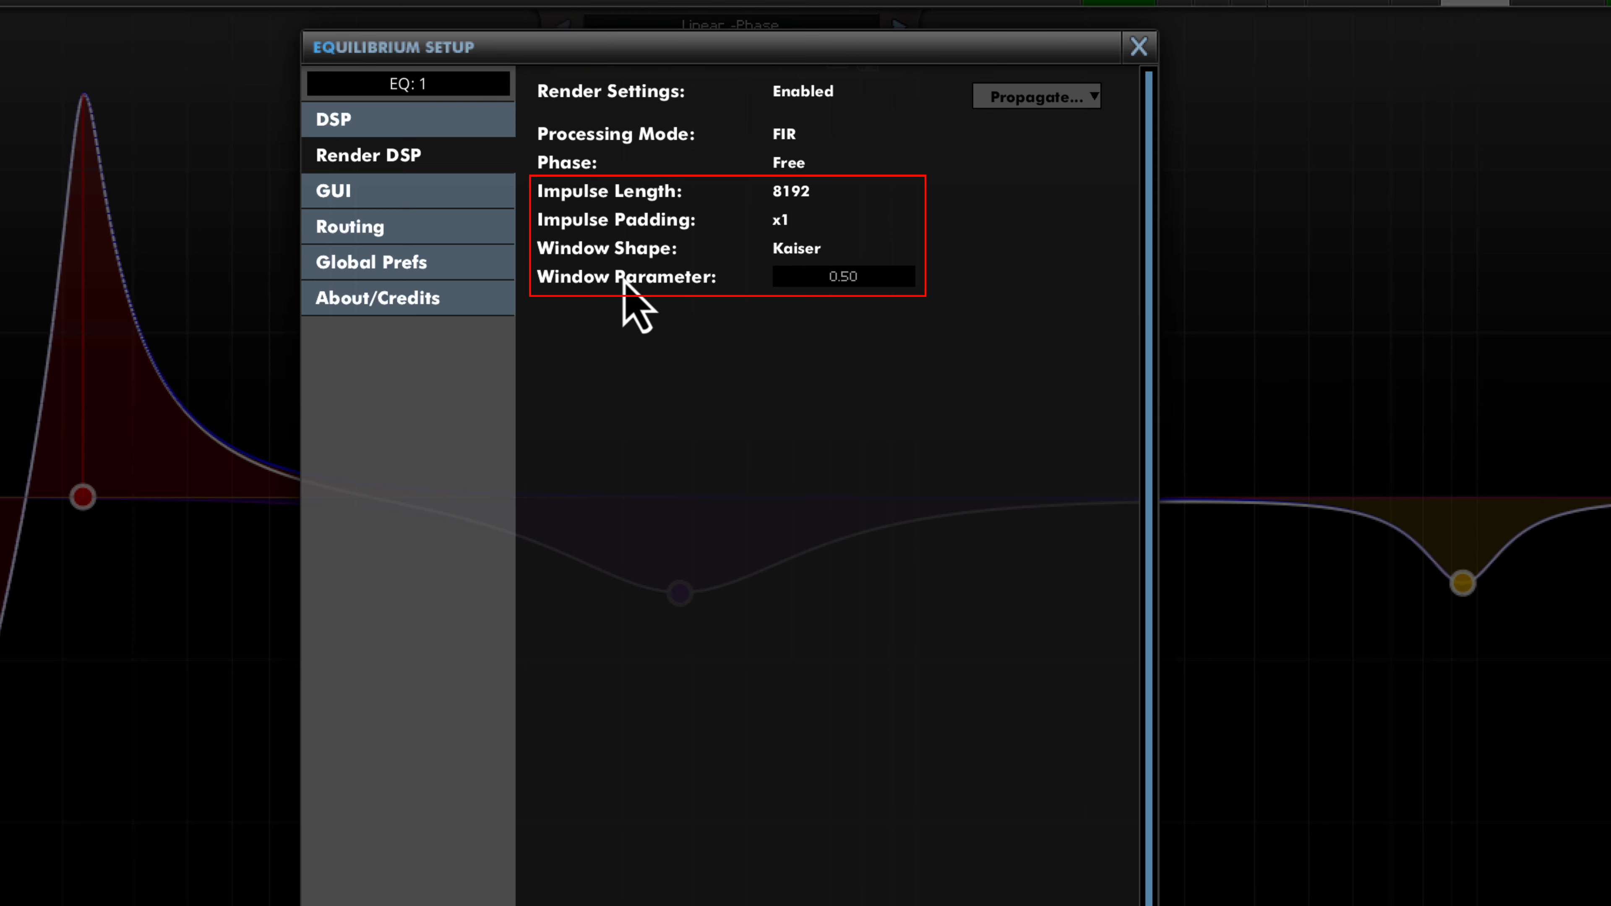
left_click(781, 193)
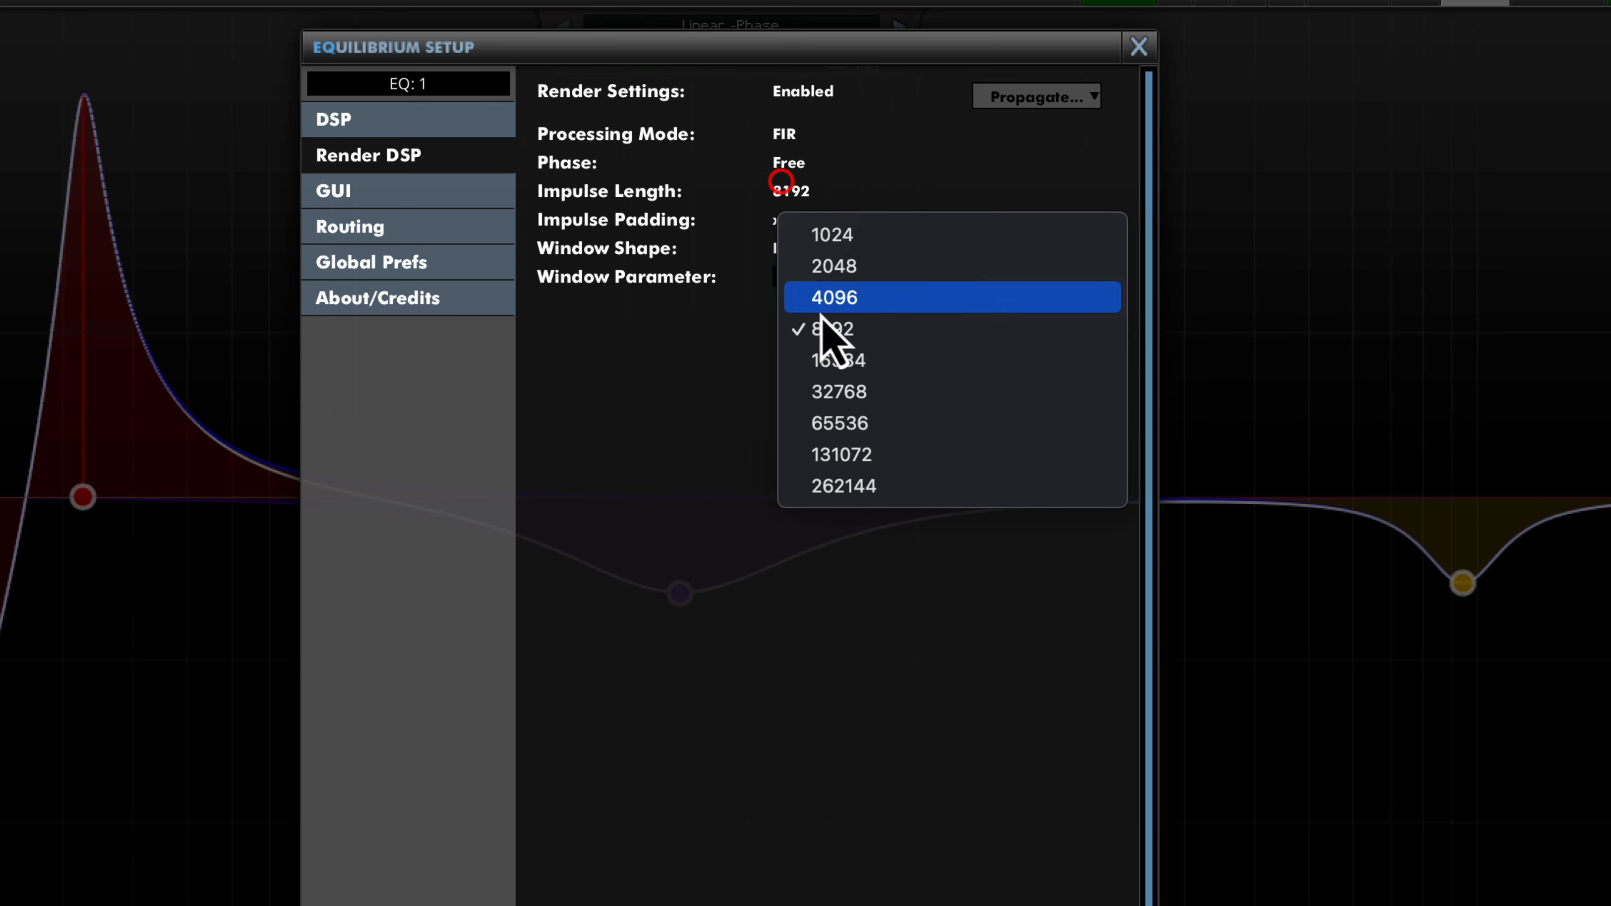
left_click(878, 483)
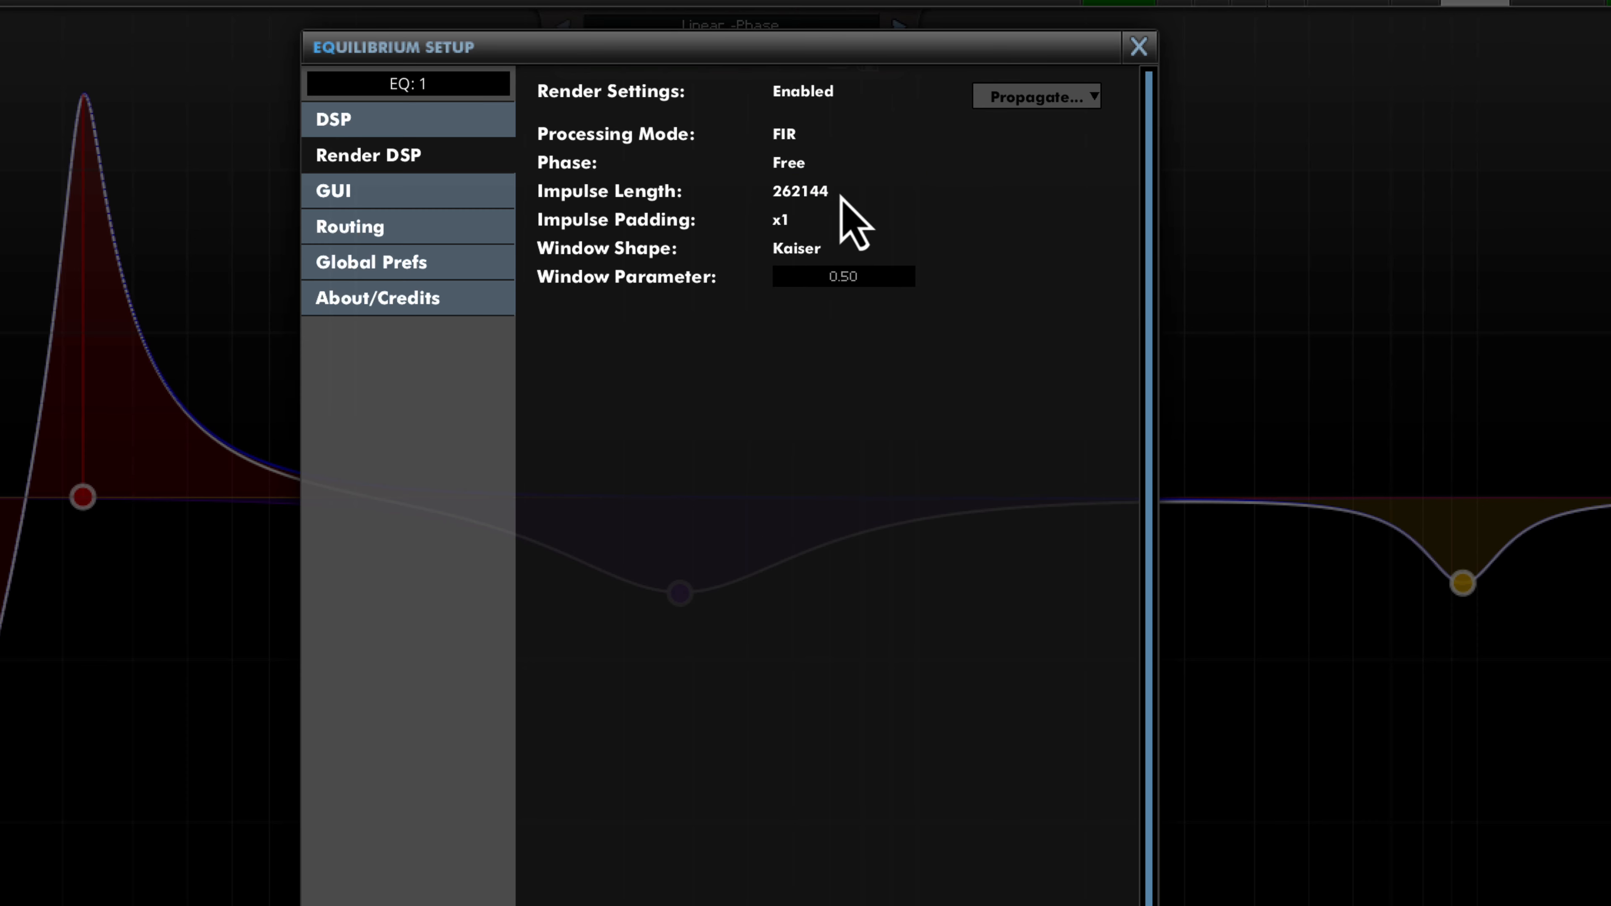
left_click(783, 218)
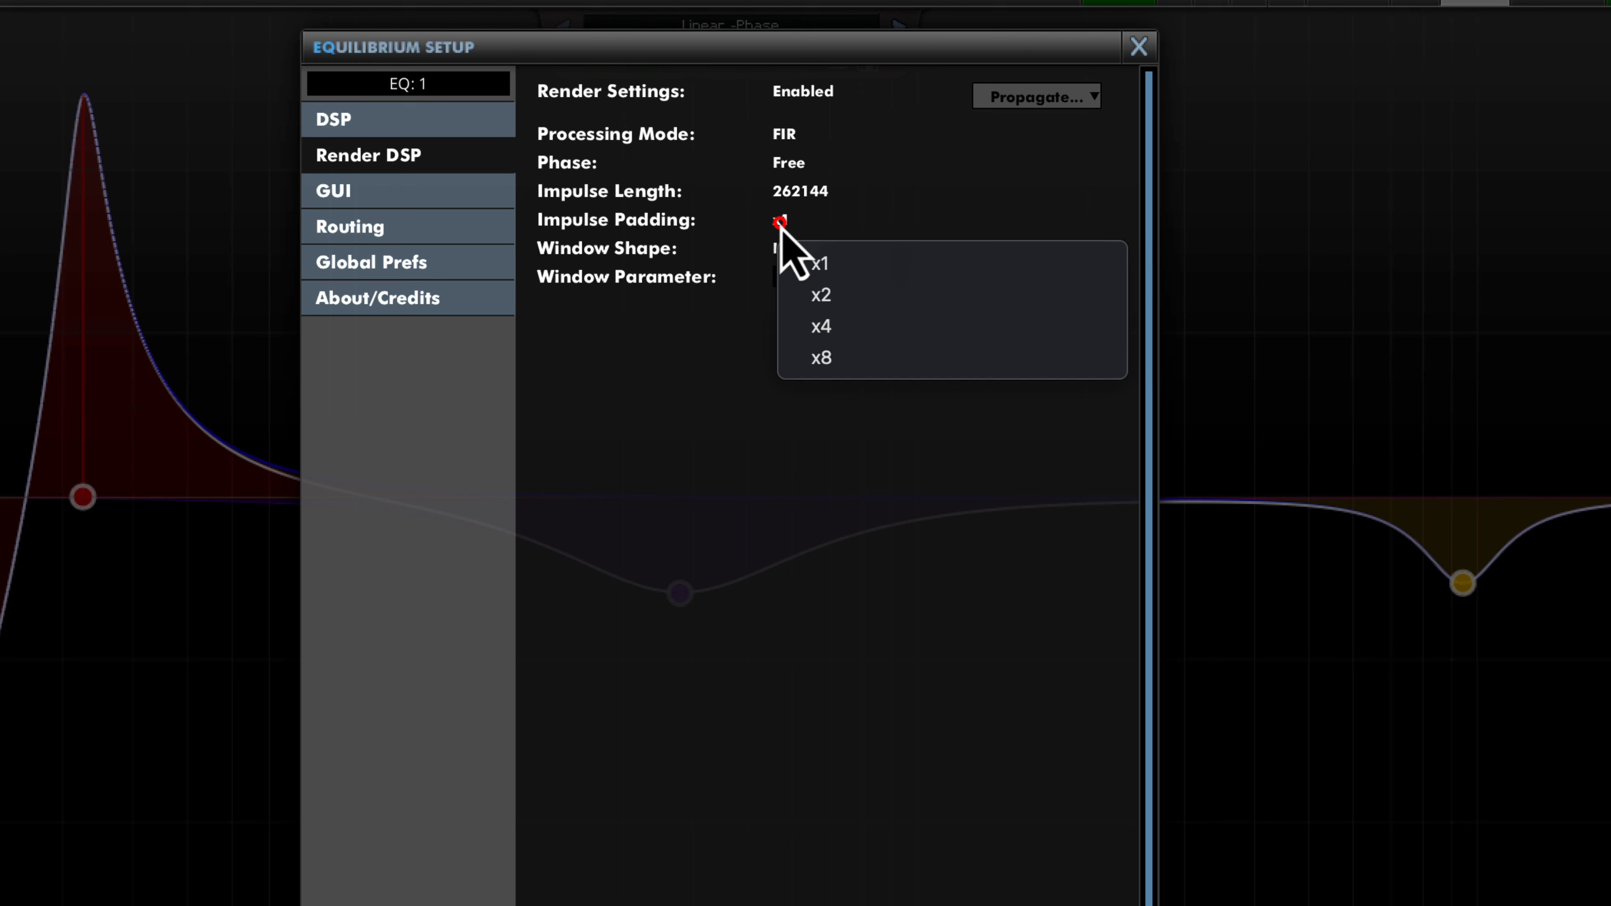
left_click(811, 358)
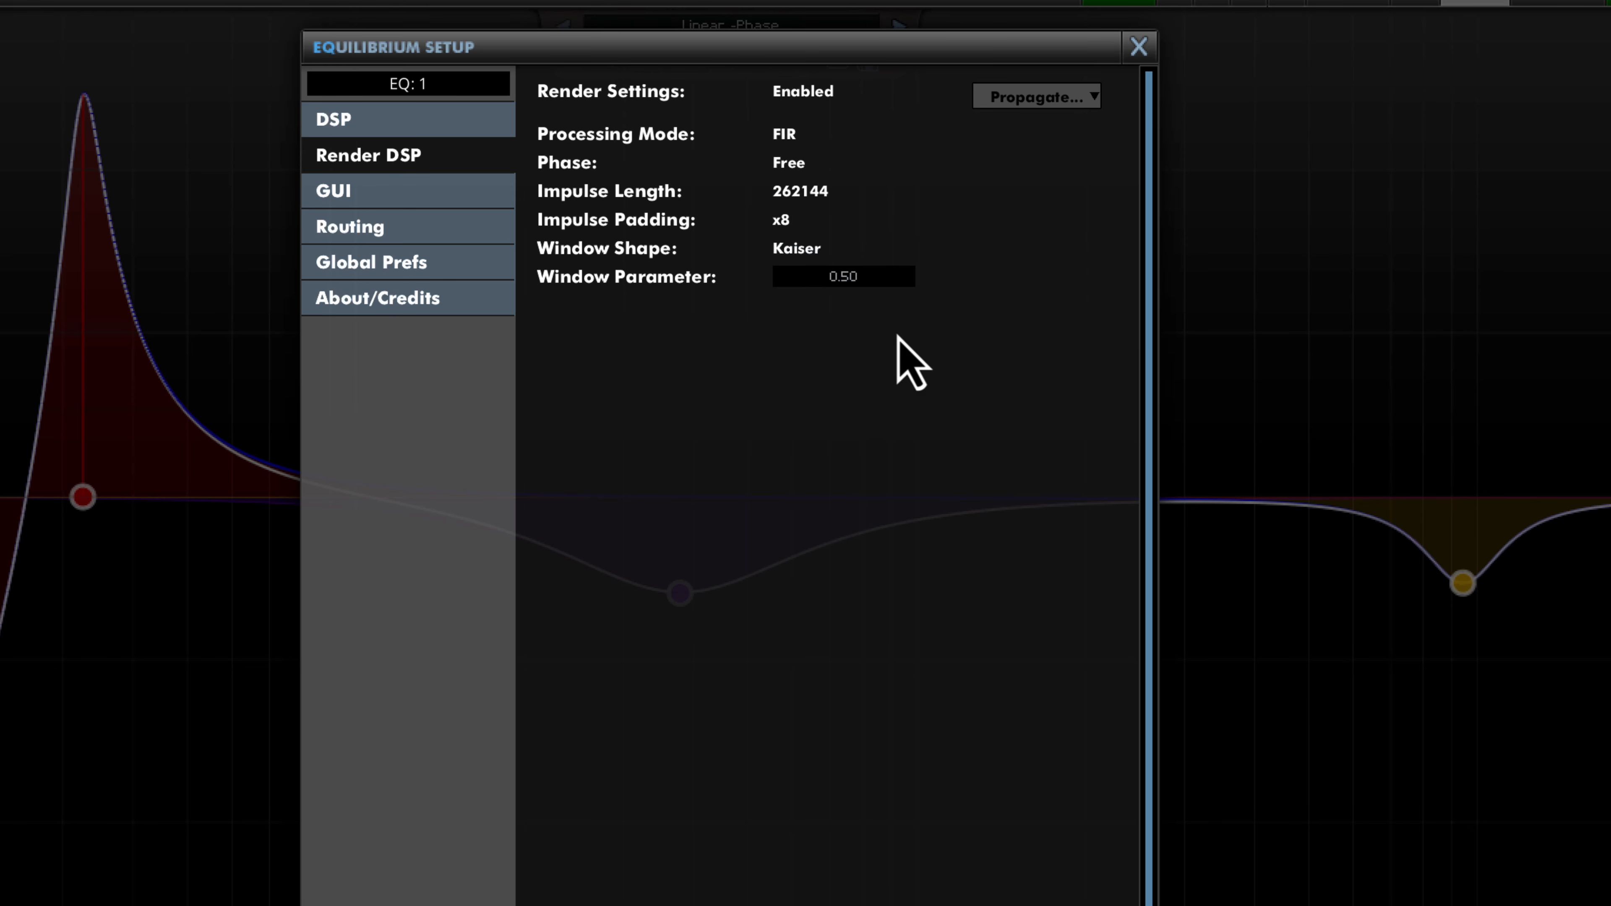
left_click(1064, 99)
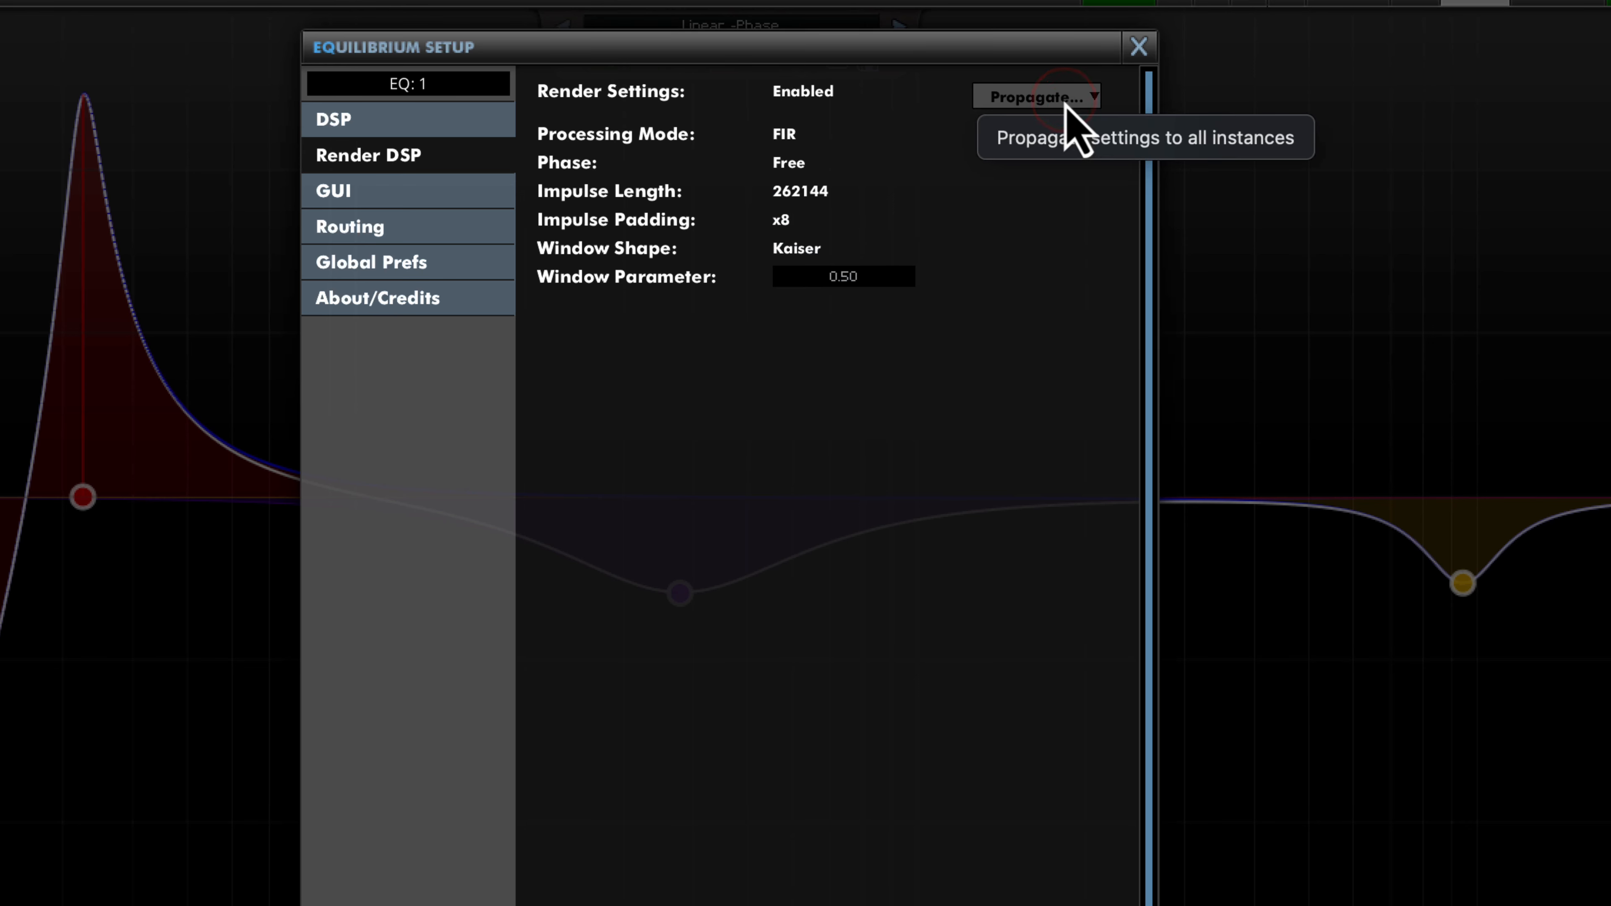